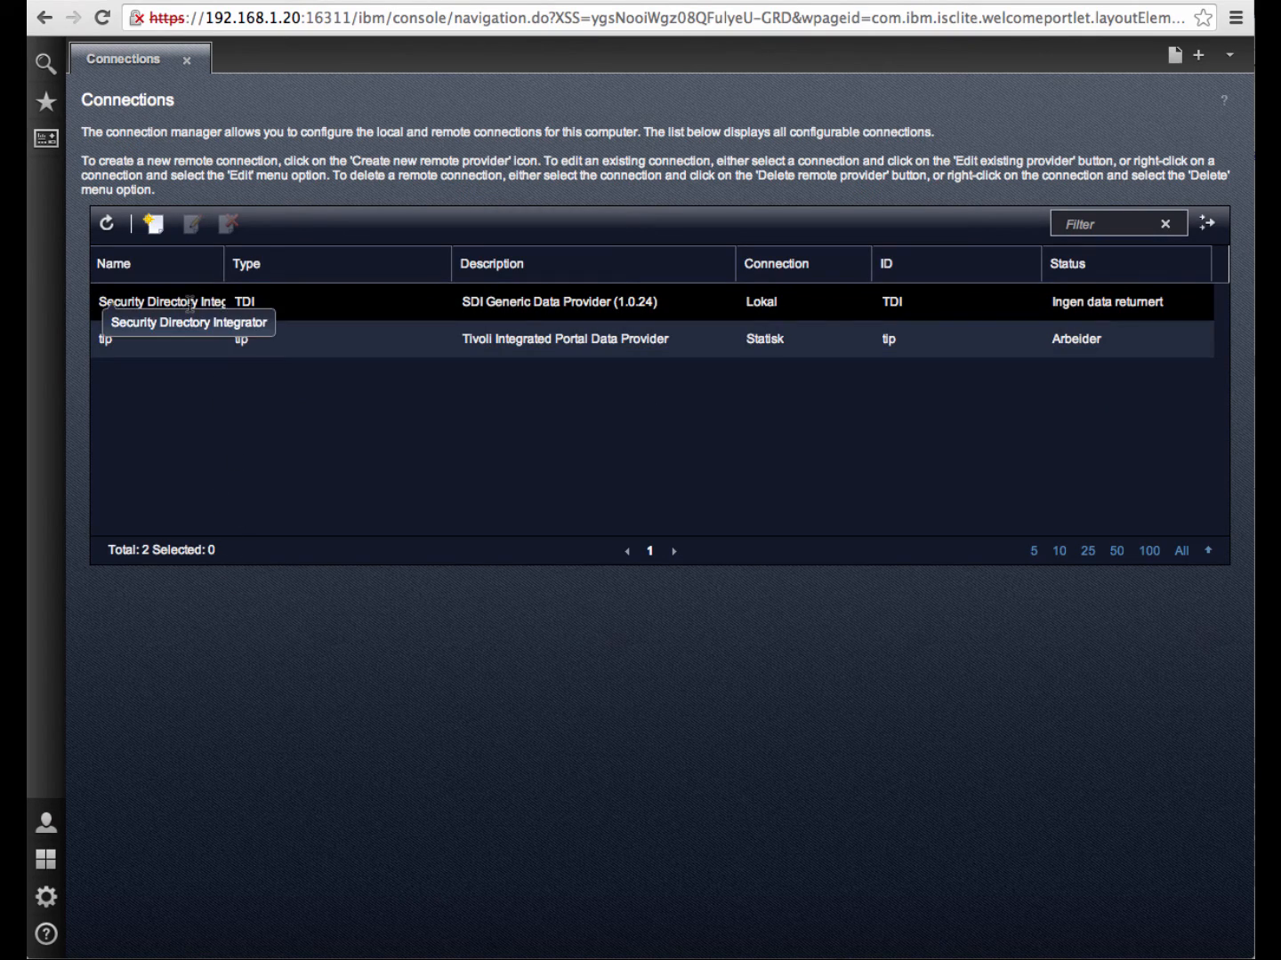
# Open the Security Directory Integrator connection's configuration for editing and turn on detailed logging.
pyautogui.click(276, 300)
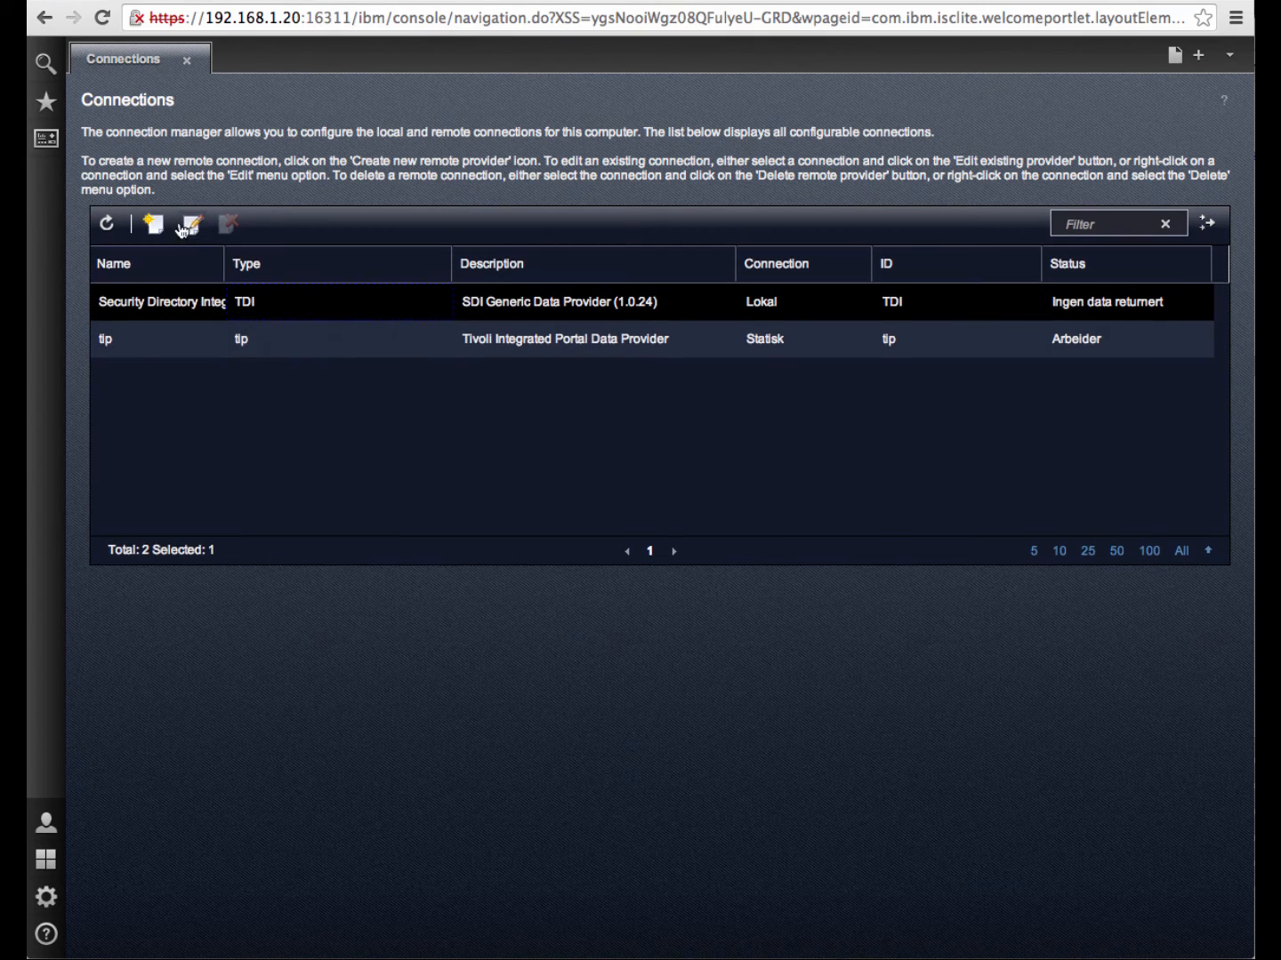
pyautogui.click(190, 225)
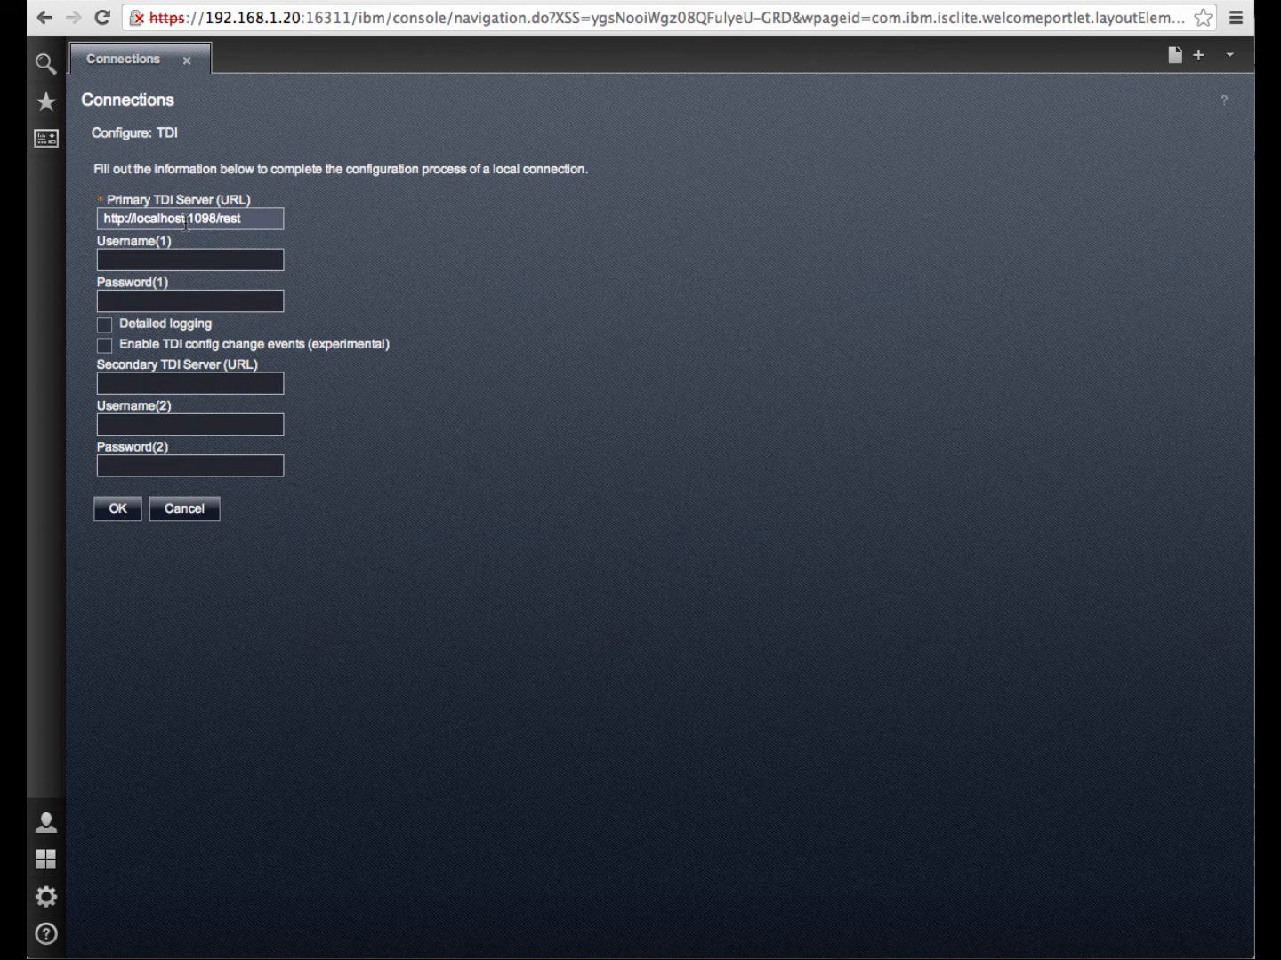
pyautogui.click(264, 220)
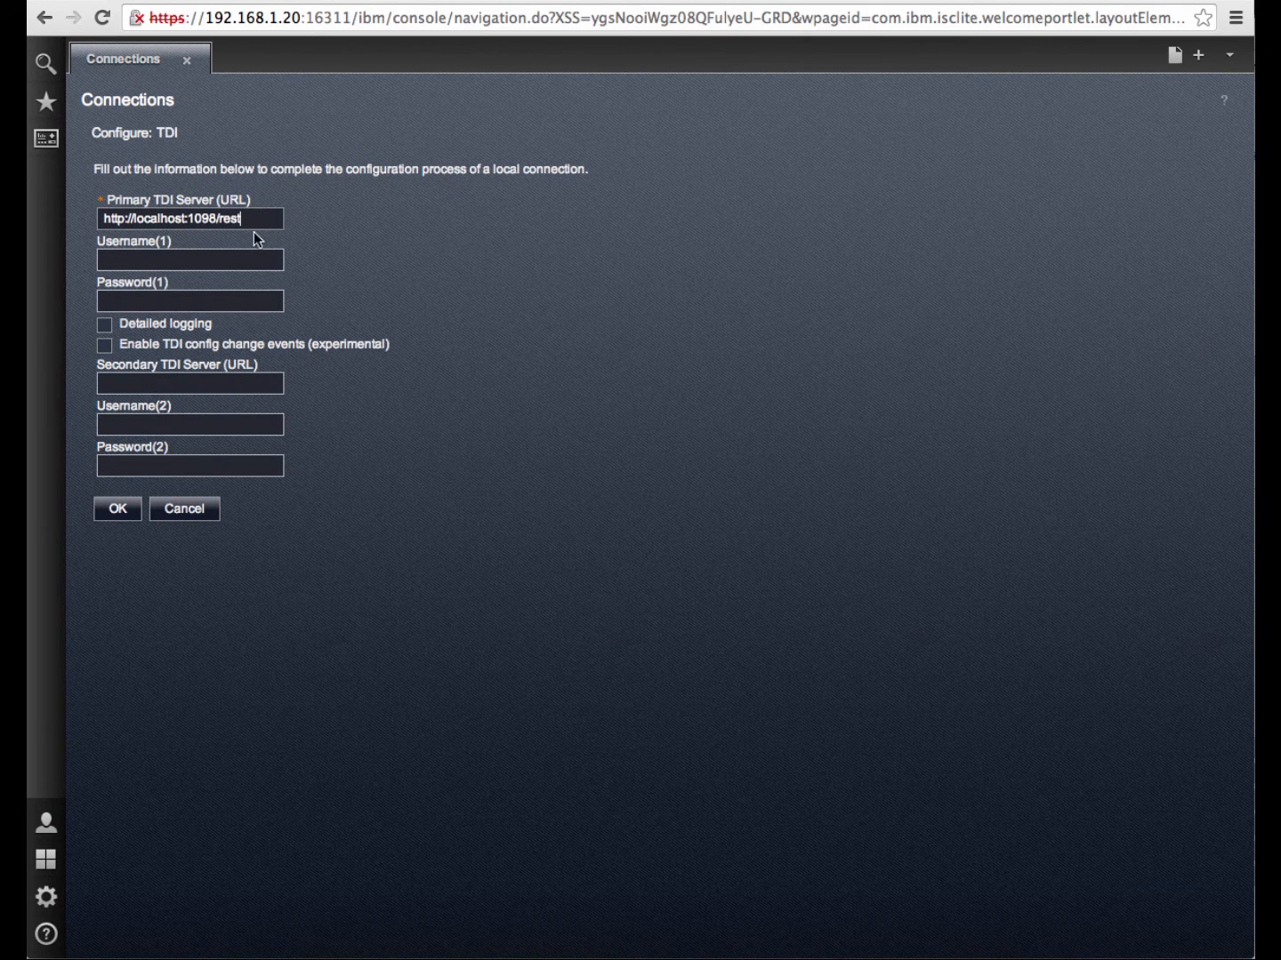
pyautogui.click(109, 325)
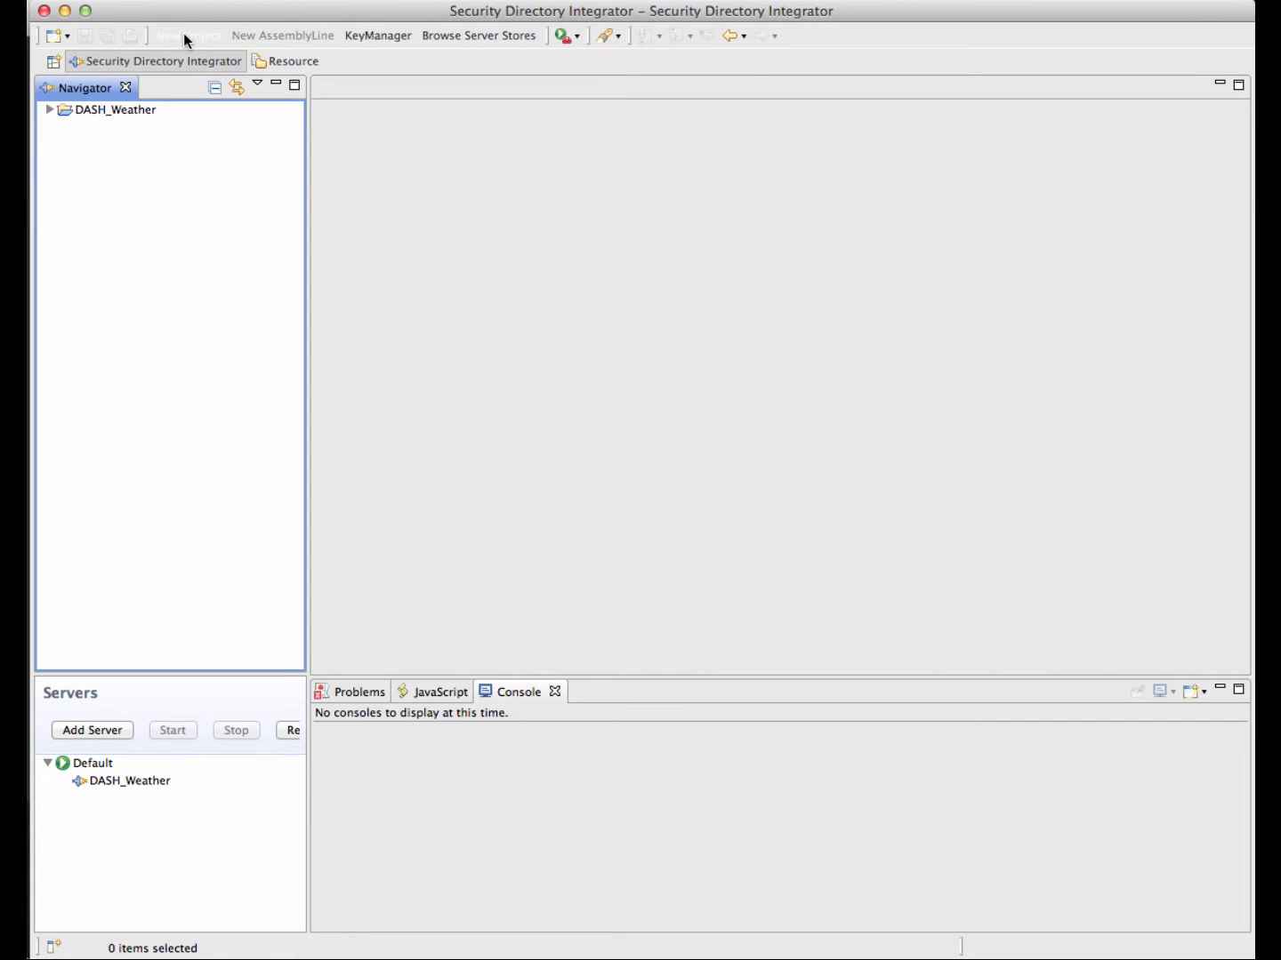
# Switch to Security Directory Integrator and create a new project named DASH_Weather.
pyautogui.click(184, 37)
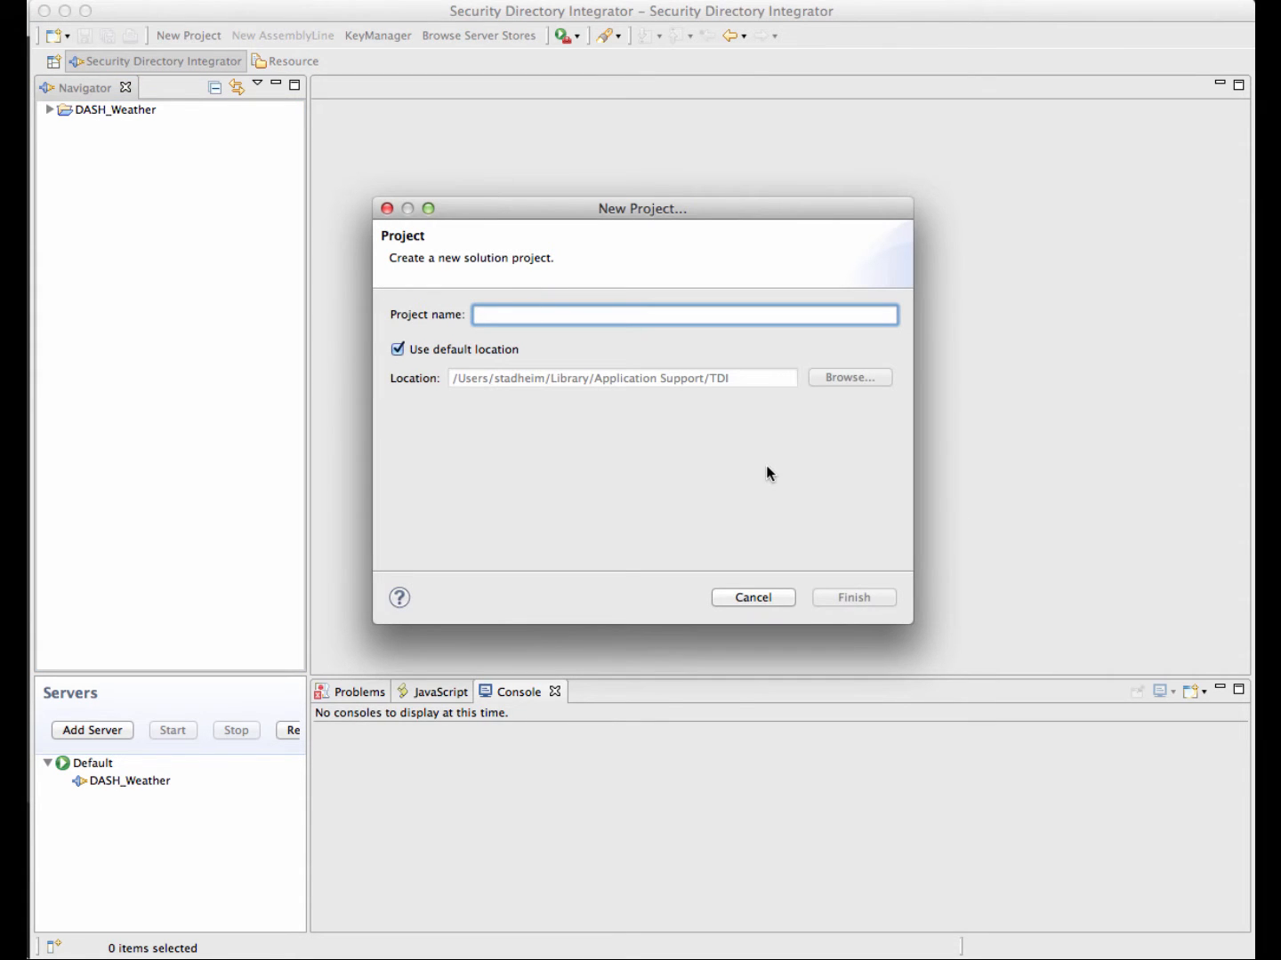
pyautogui.write('DASH_')
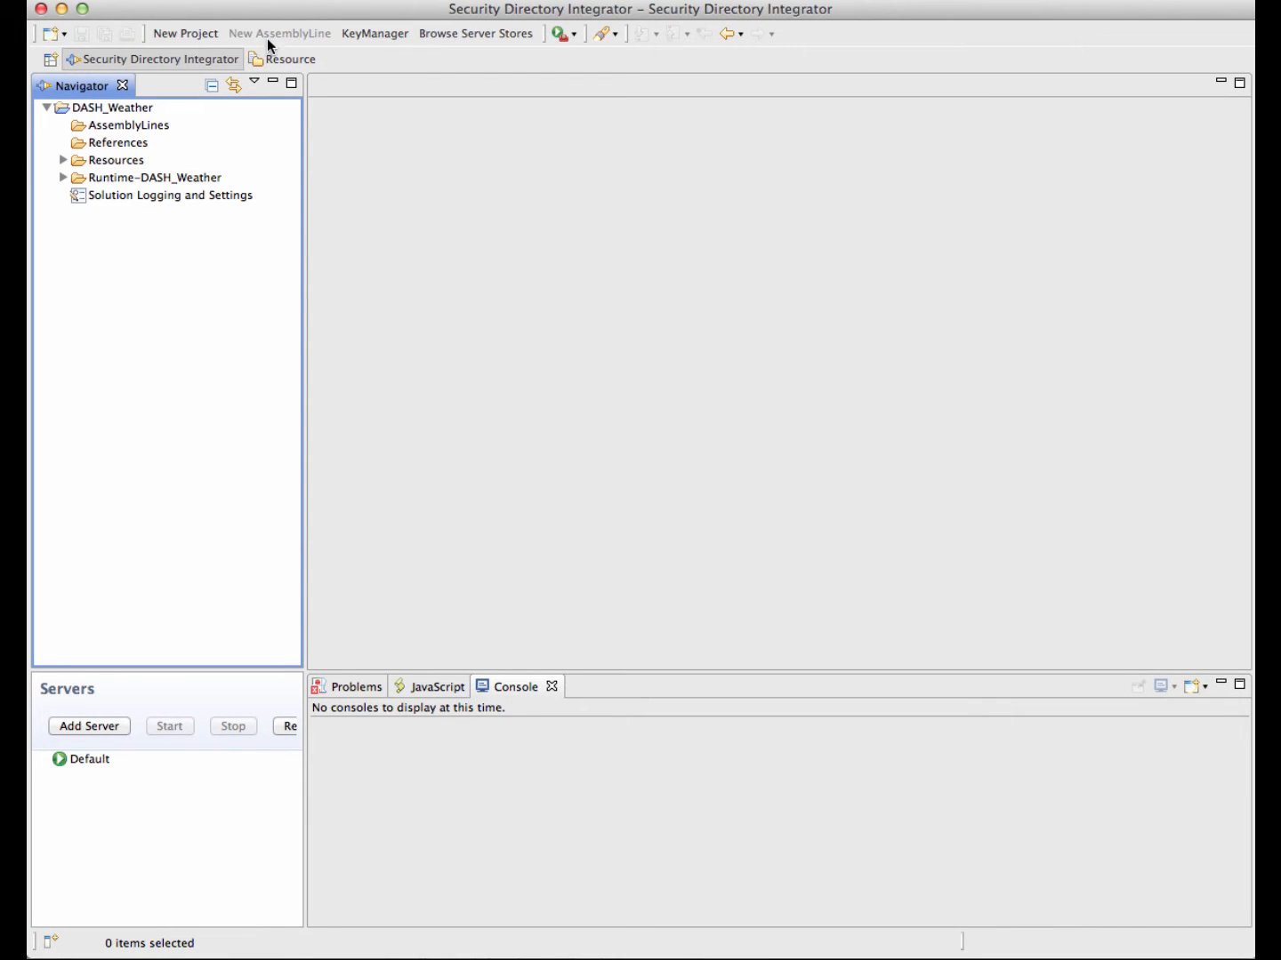
# Create a new assembly line named DS_Weather in the project's AssemblyLines folder.
pyautogui.click(130, 125)
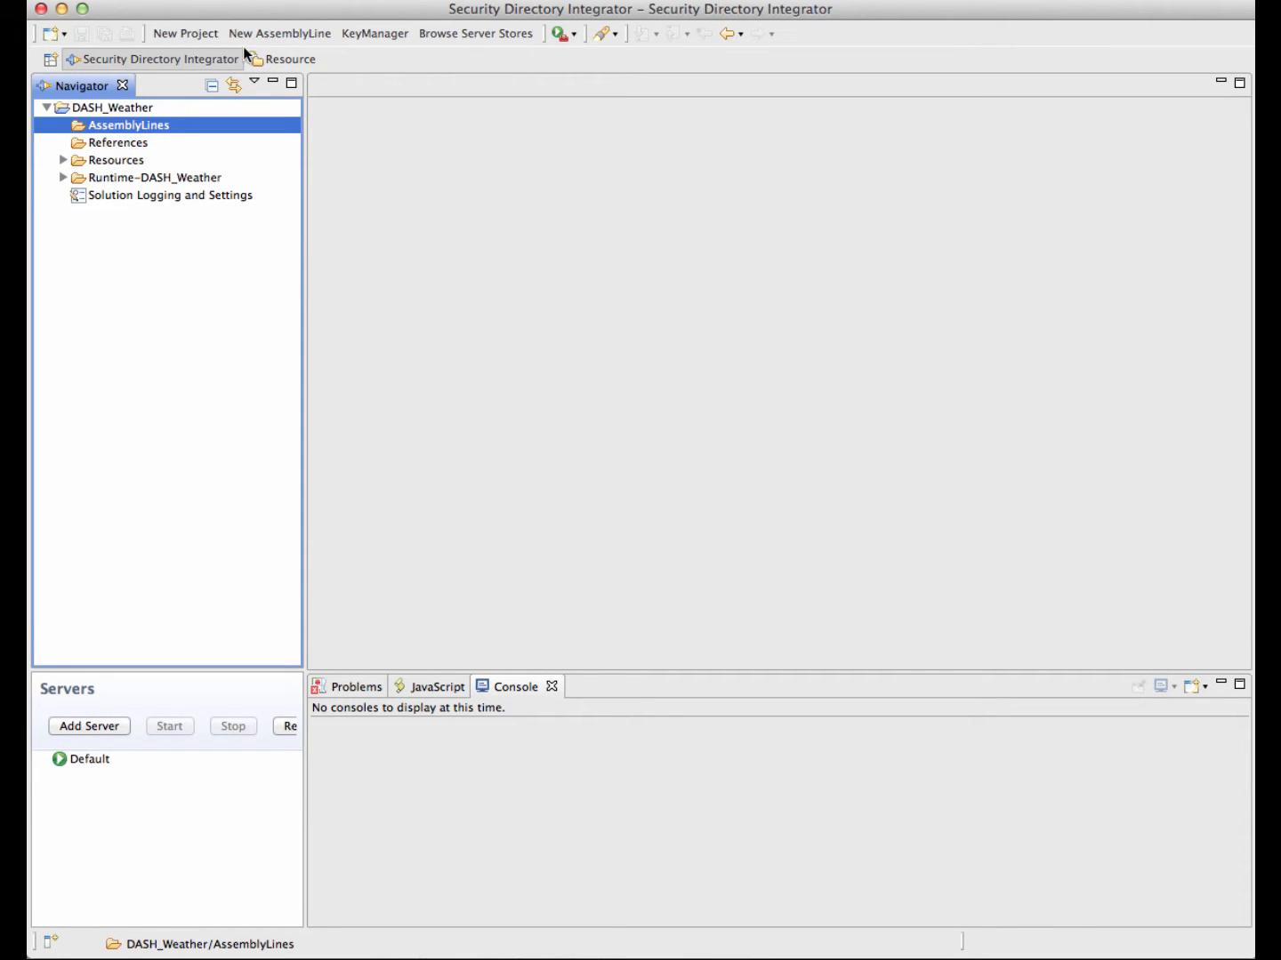
pyautogui.click(274, 35)
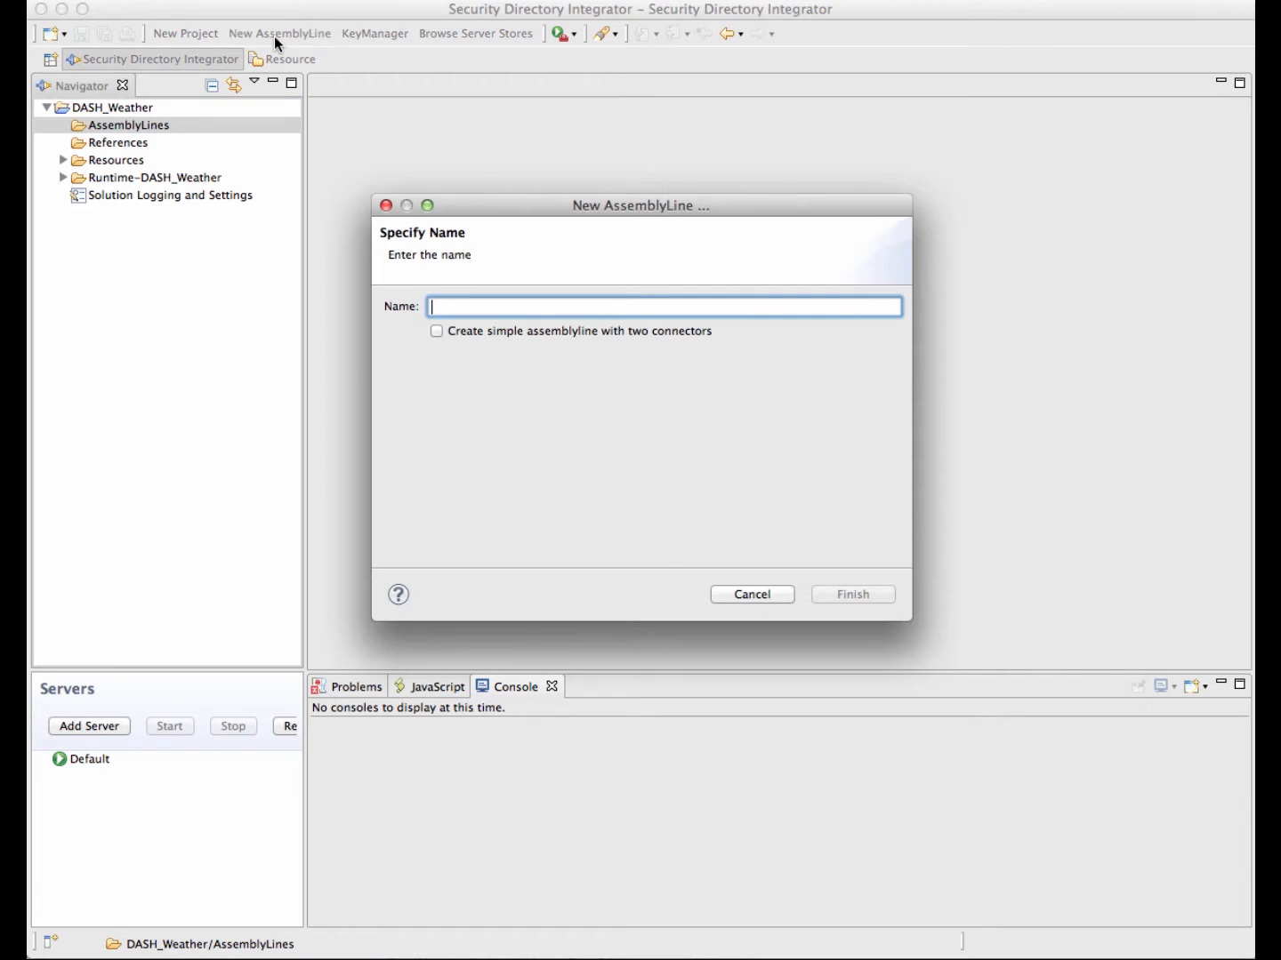
pyautogui.write('DS_W')
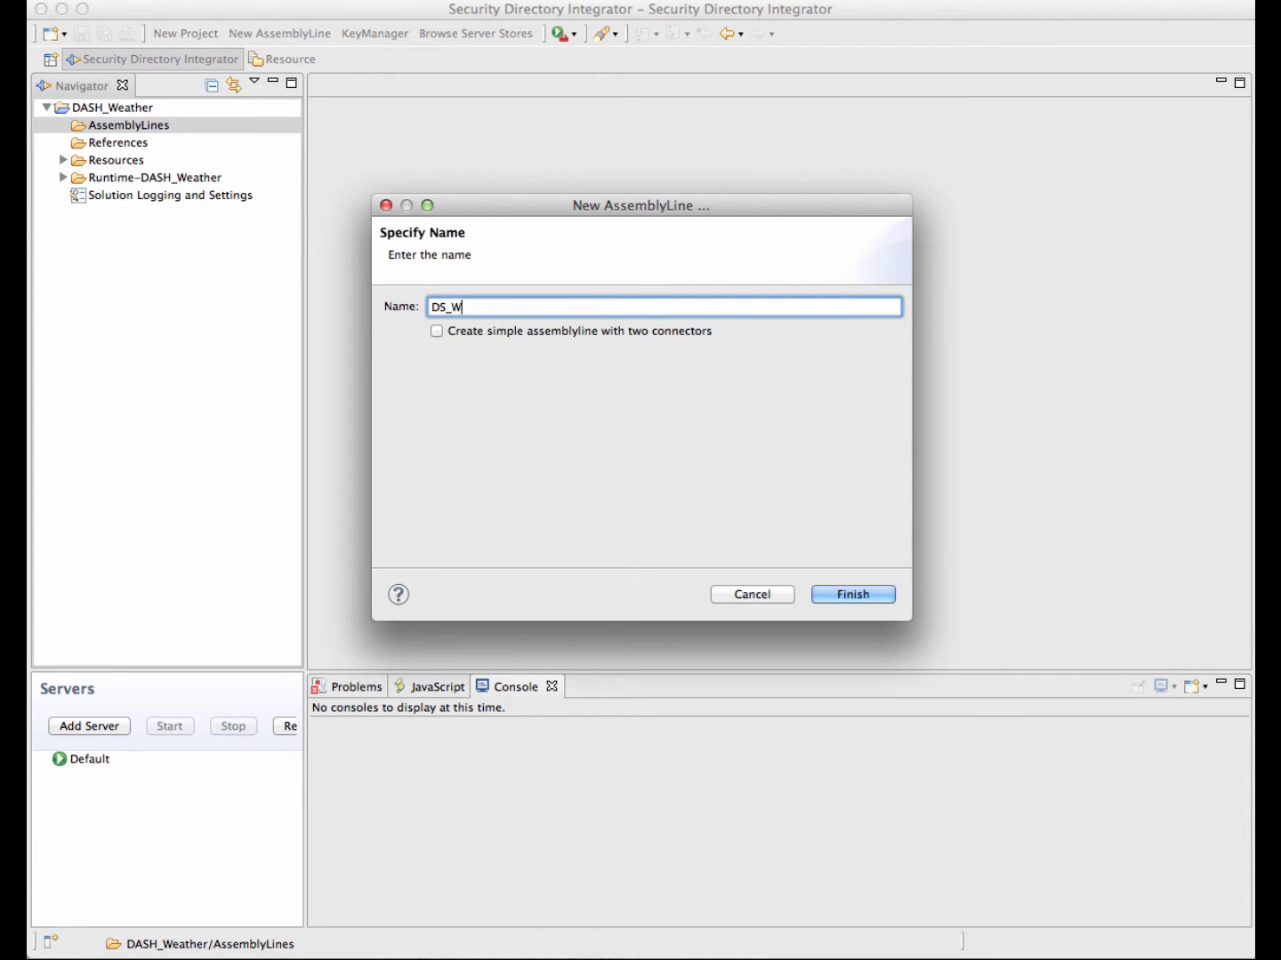
pyautogui.write('eather')
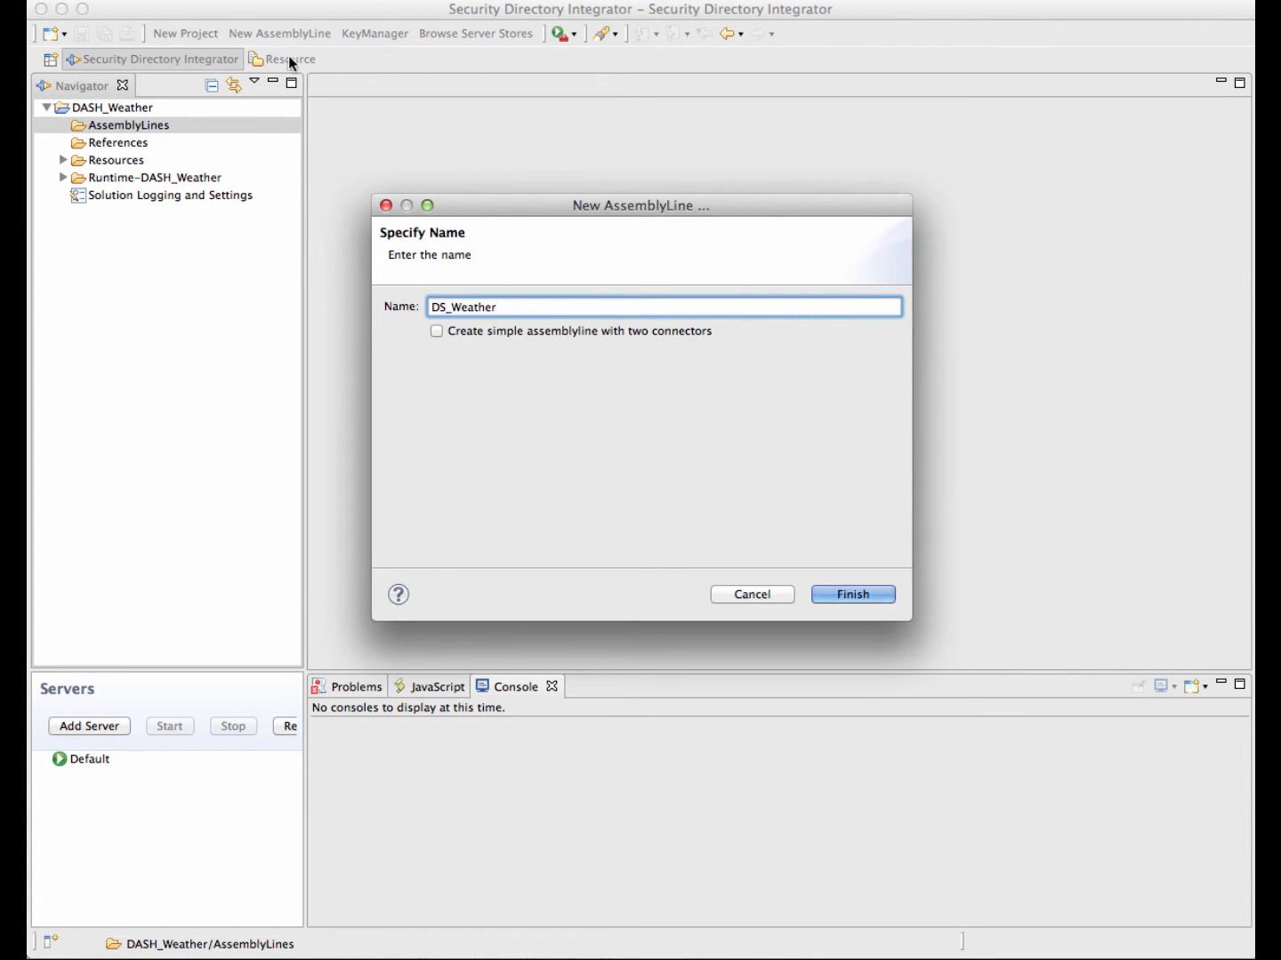
pyautogui.click(847, 600)
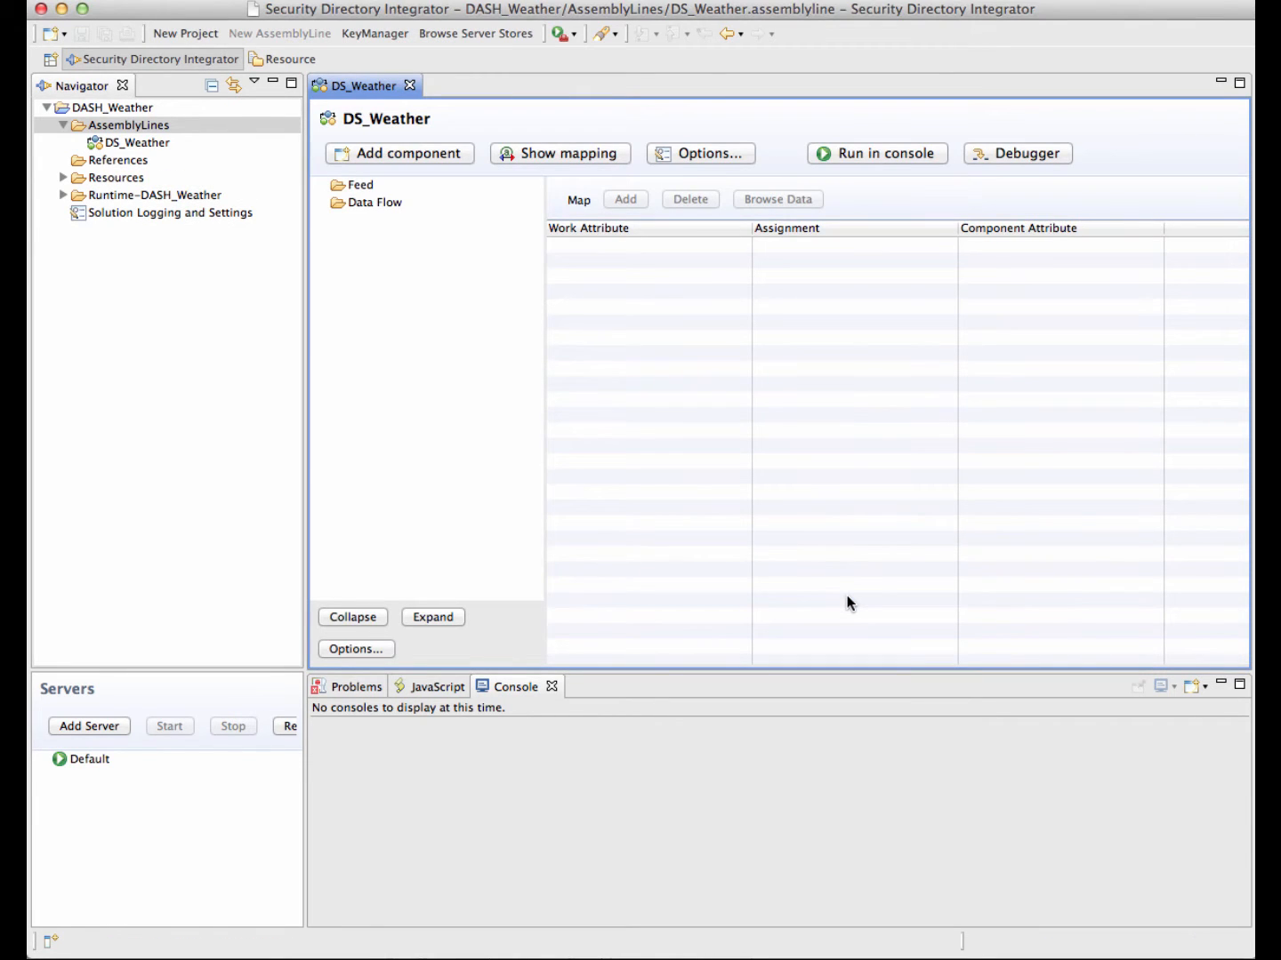
# Add the WeatherStatiions connector from the project resources to the assembly line's Feed section and review its raw data text.
pyautogui.click(64, 178)
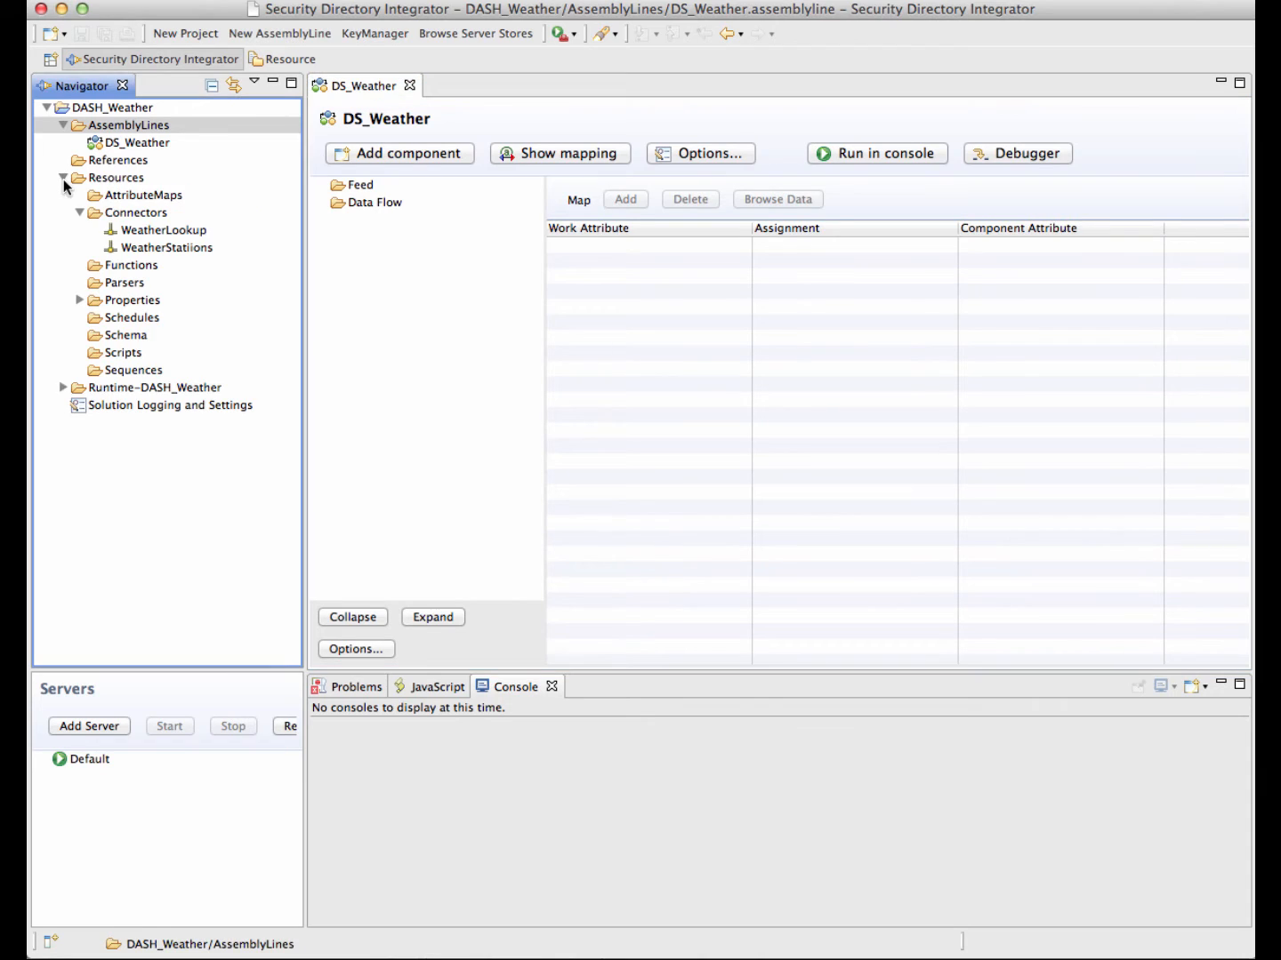
pyautogui.click(172, 252)
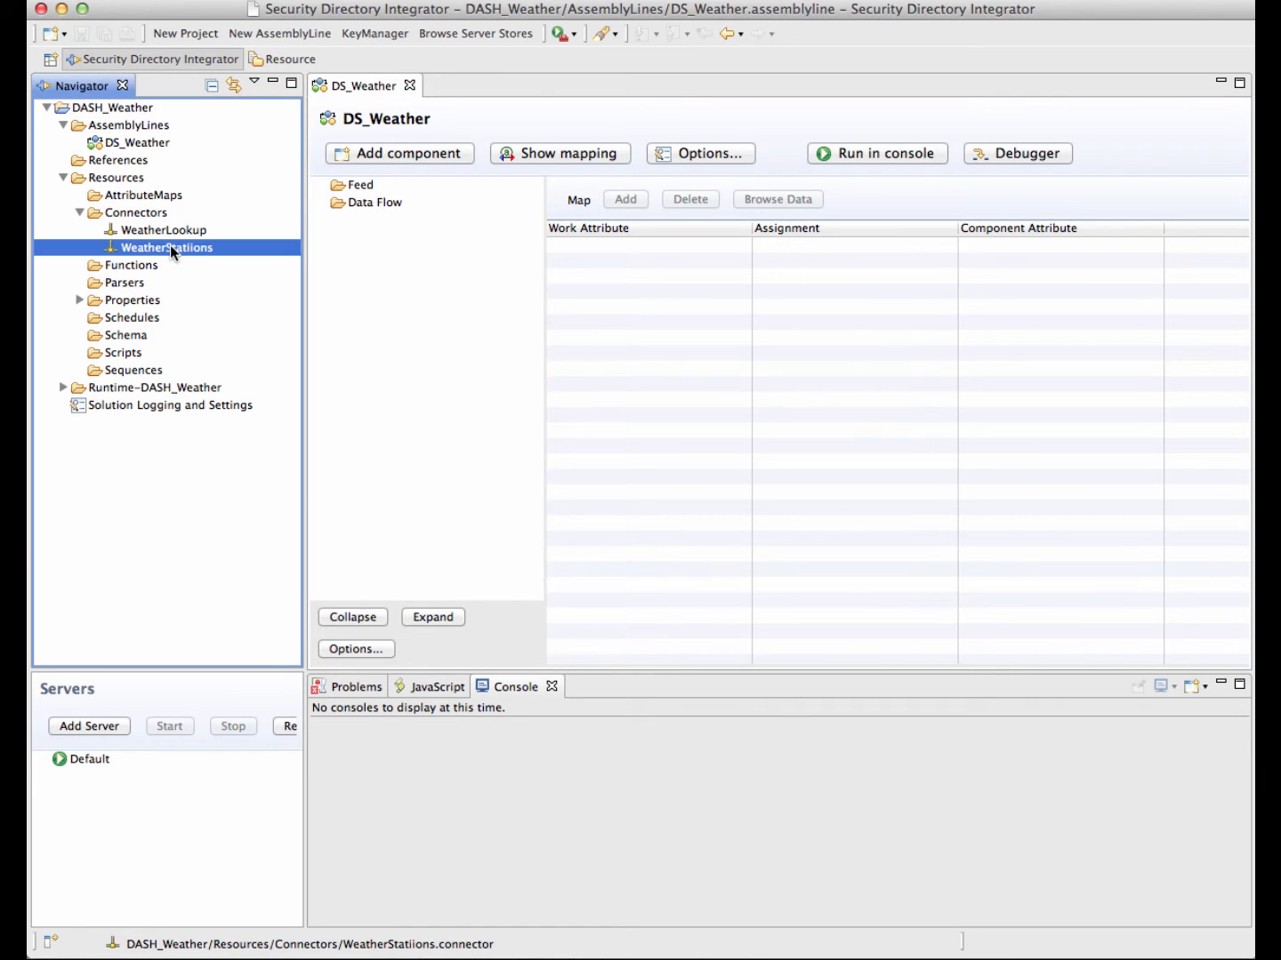
pyautogui.moveTo(173, 254); pyautogui.dragTo(363, 191)
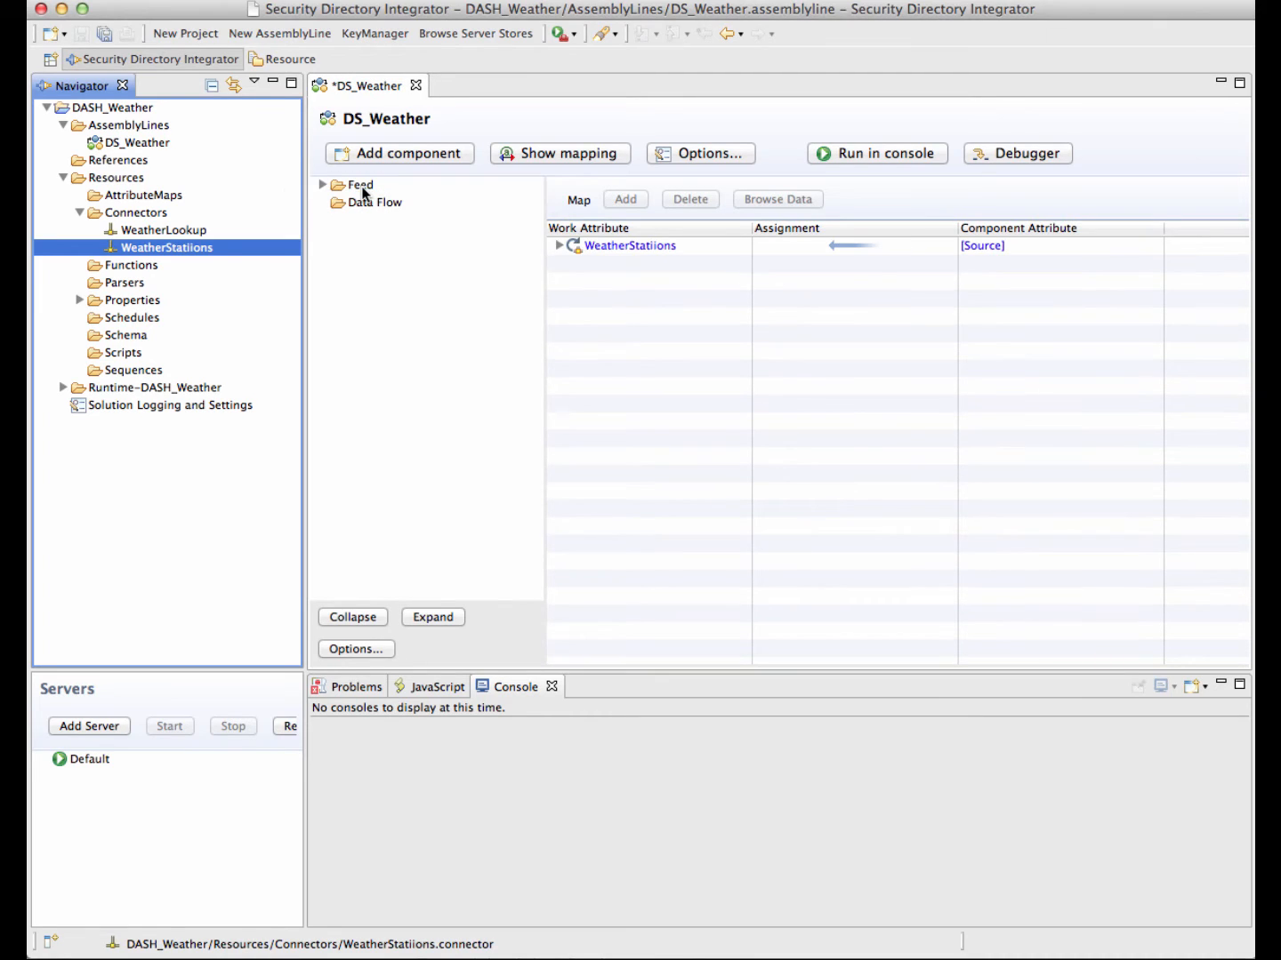
pyautogui.click(324, 185)
pyautogui.click(323, 185)
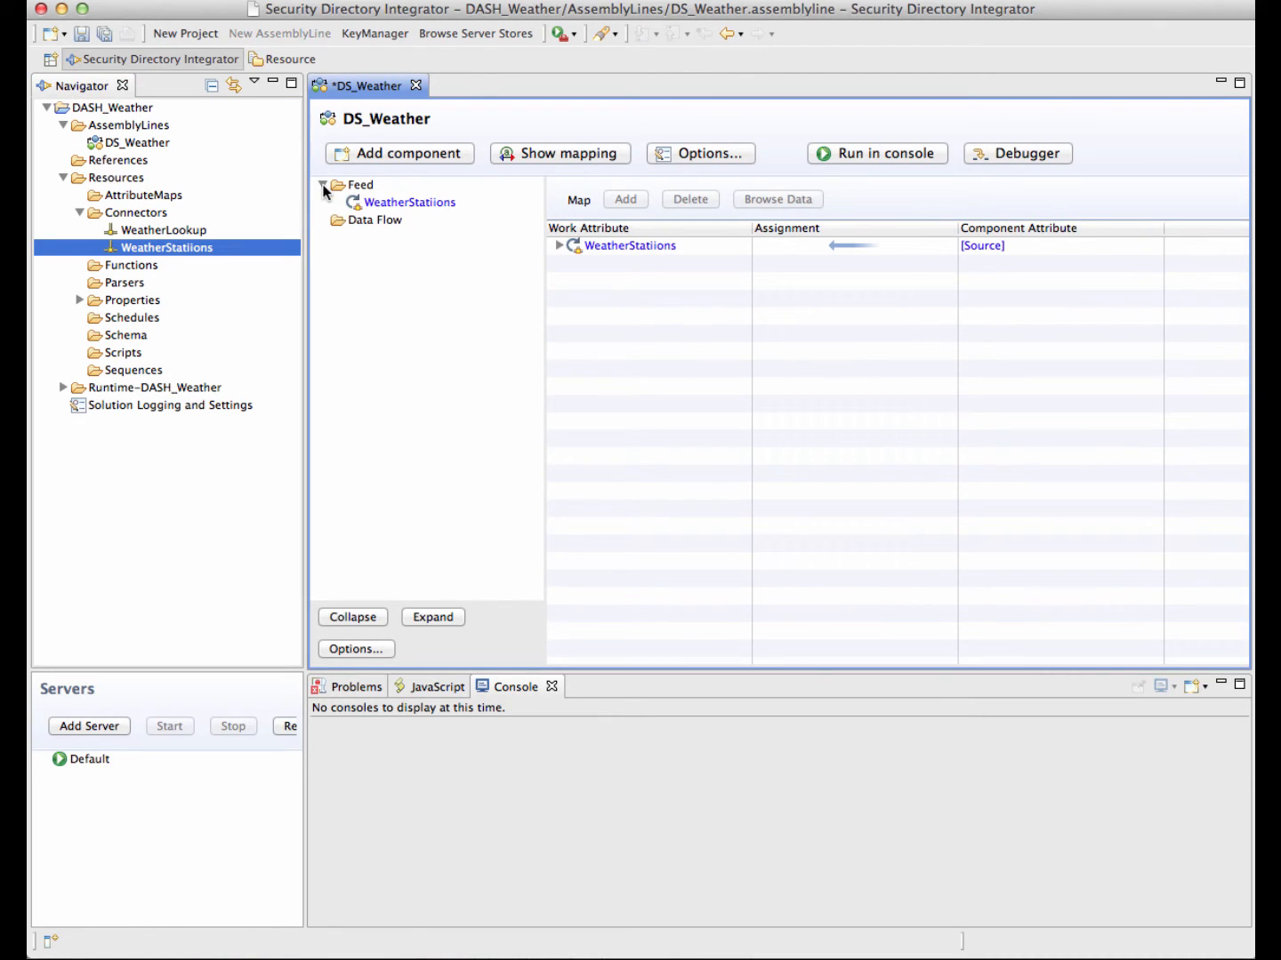
pyautogui.click(399, 204)
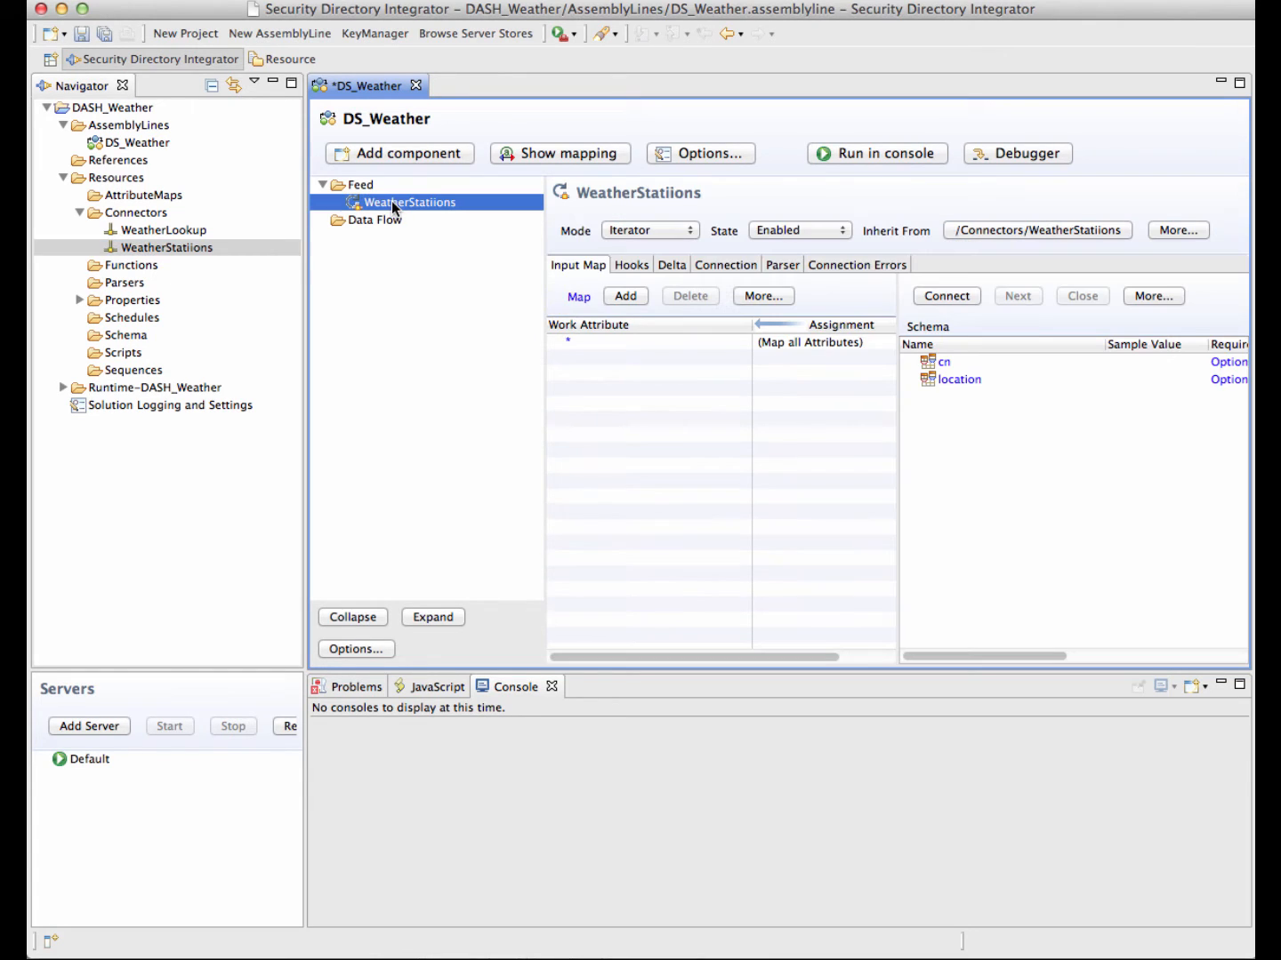
pyautogui.click(716, 268)
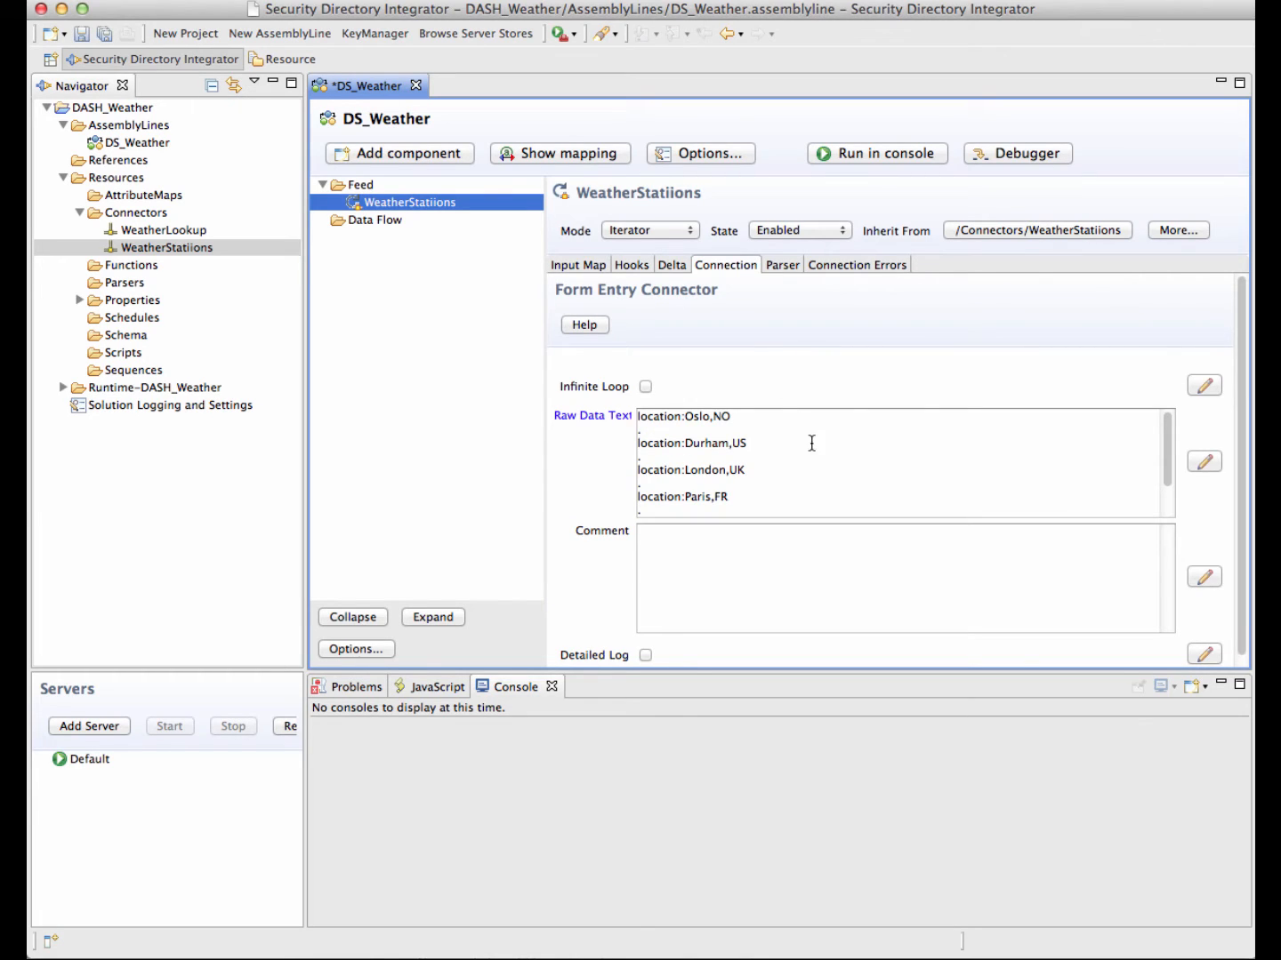
pyautogui.scroll(-2, 814, 444)
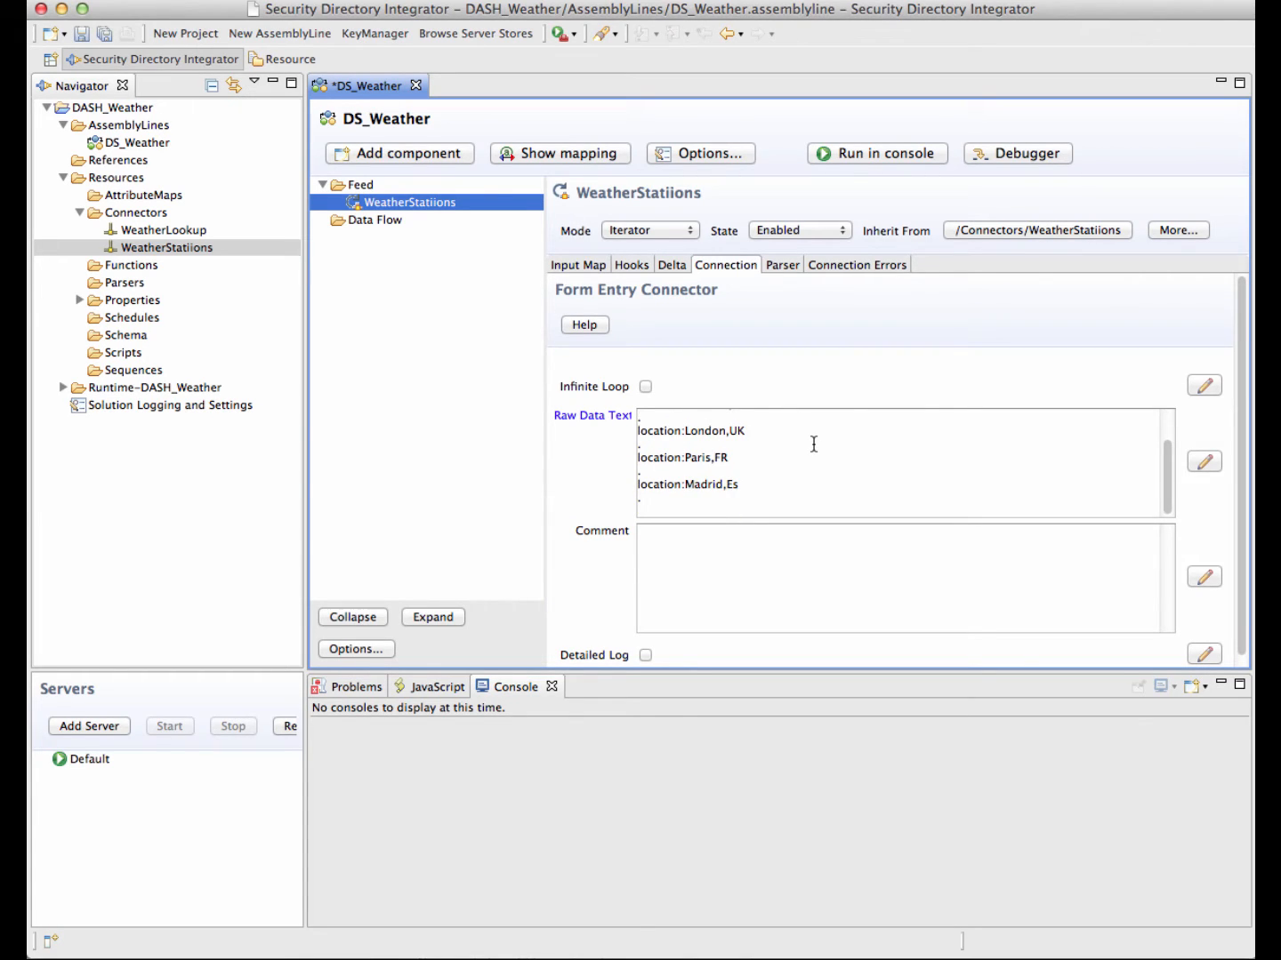
pyautogui.scroll(2, 814, 444)
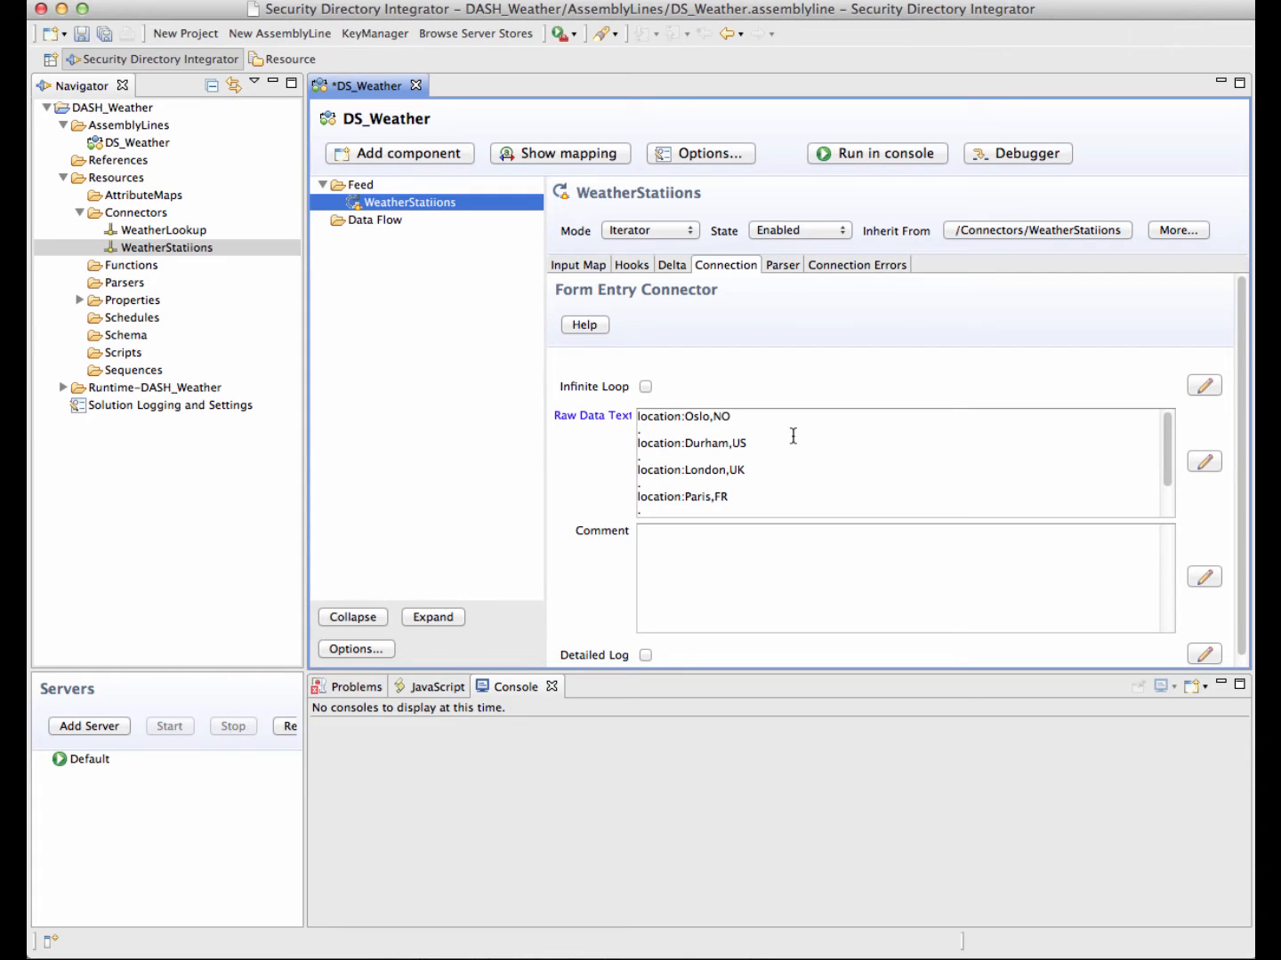
# Add a Dump Work Entry component to the assembly line and test-run it in the console.
pyautogui.click(393, 153)
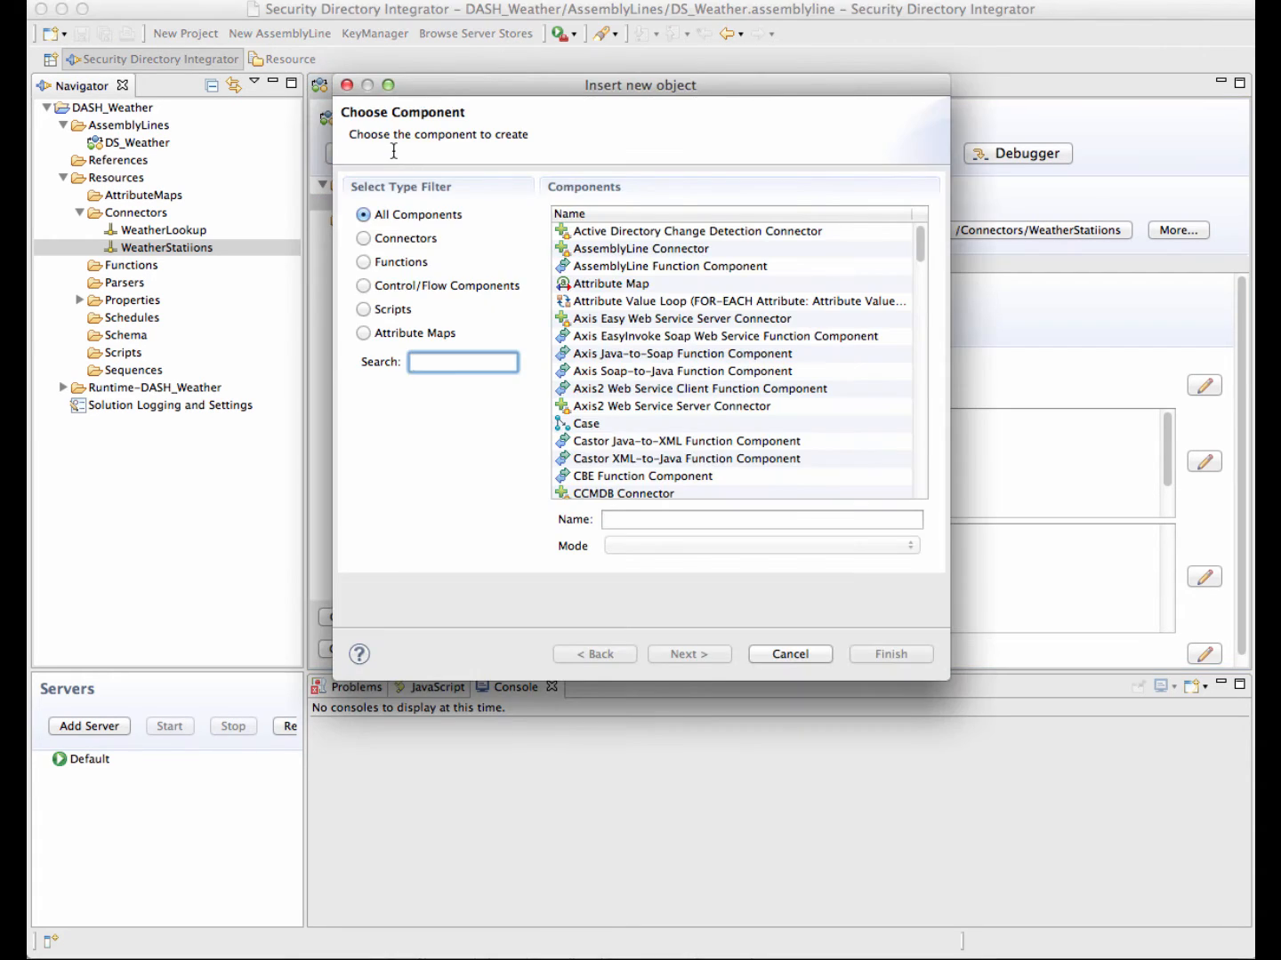
pyautogui.write('dump')
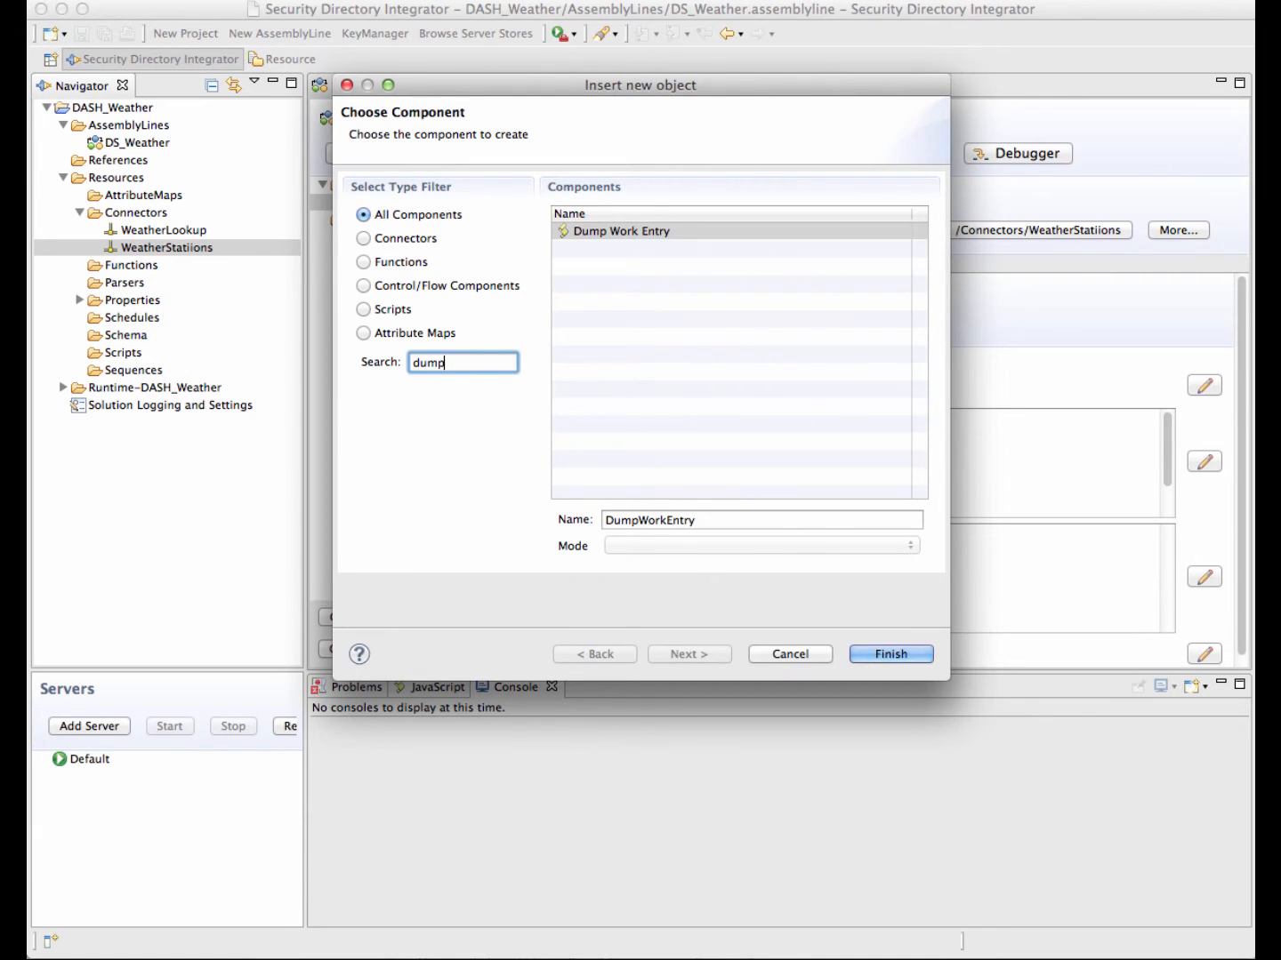
pyautogui.click(586, 230)
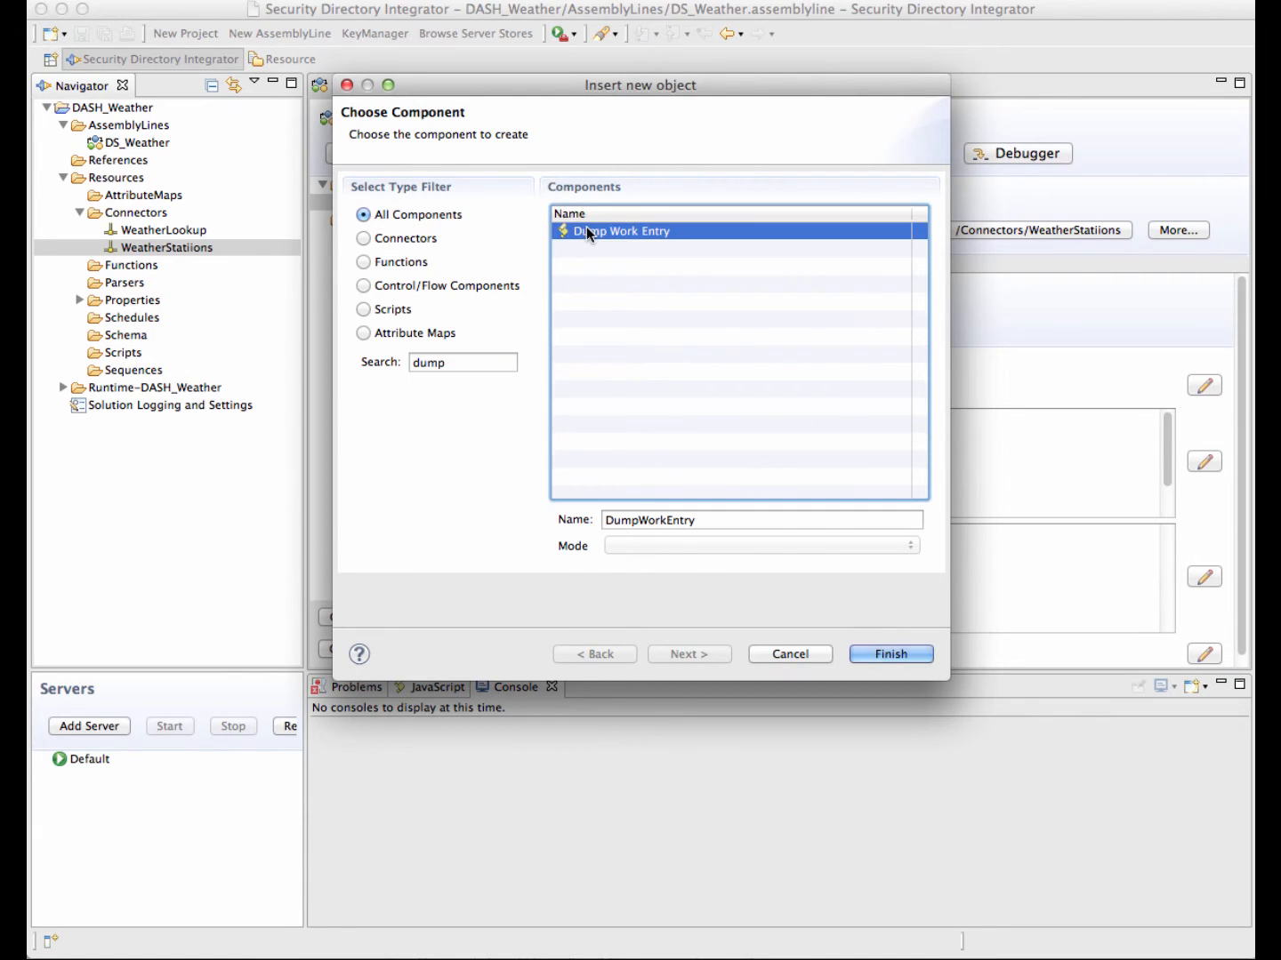
pyautogui.click(887, 653)
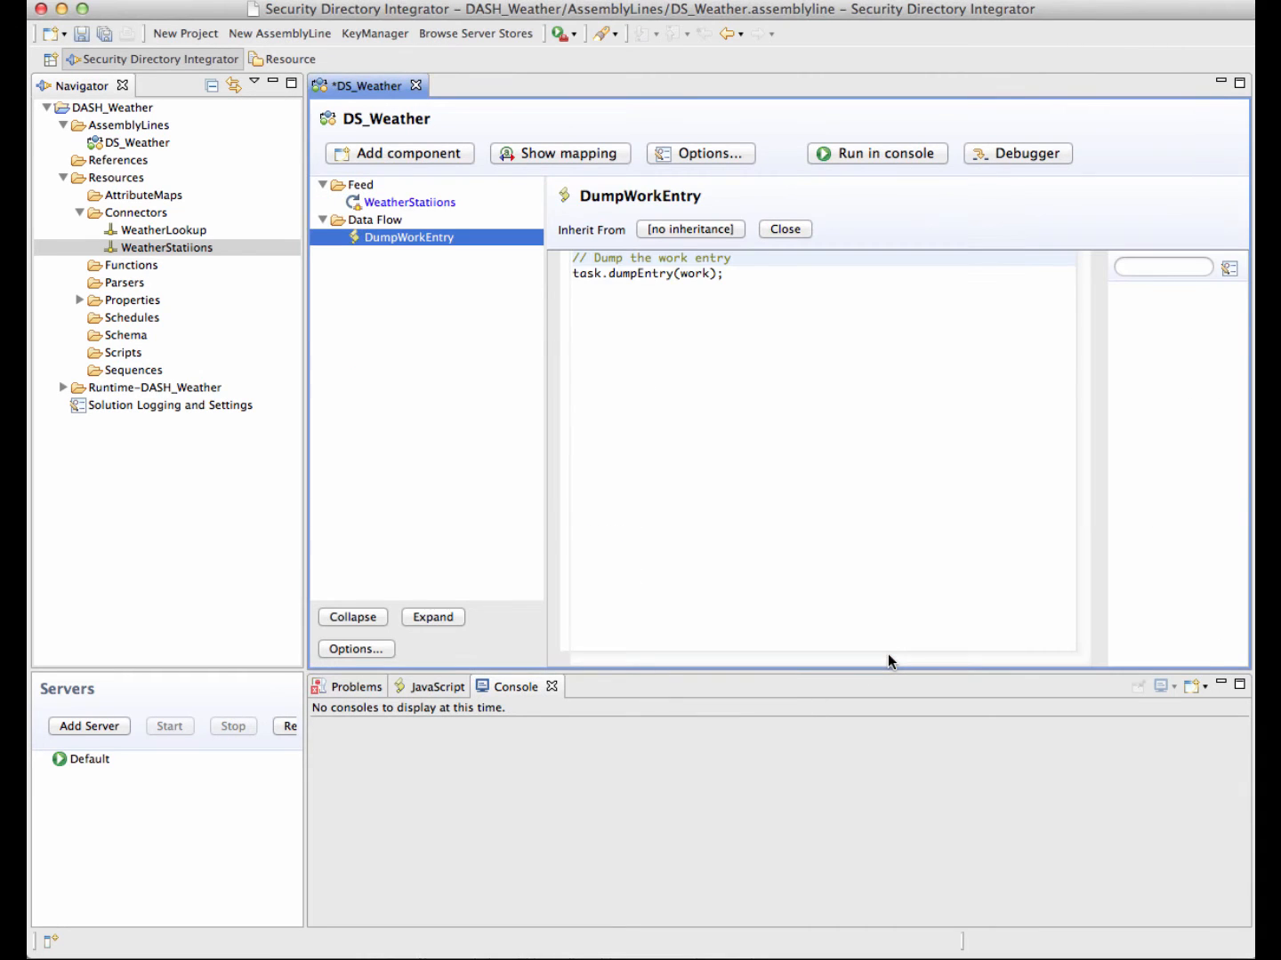
pyautogui.click(875, 156)
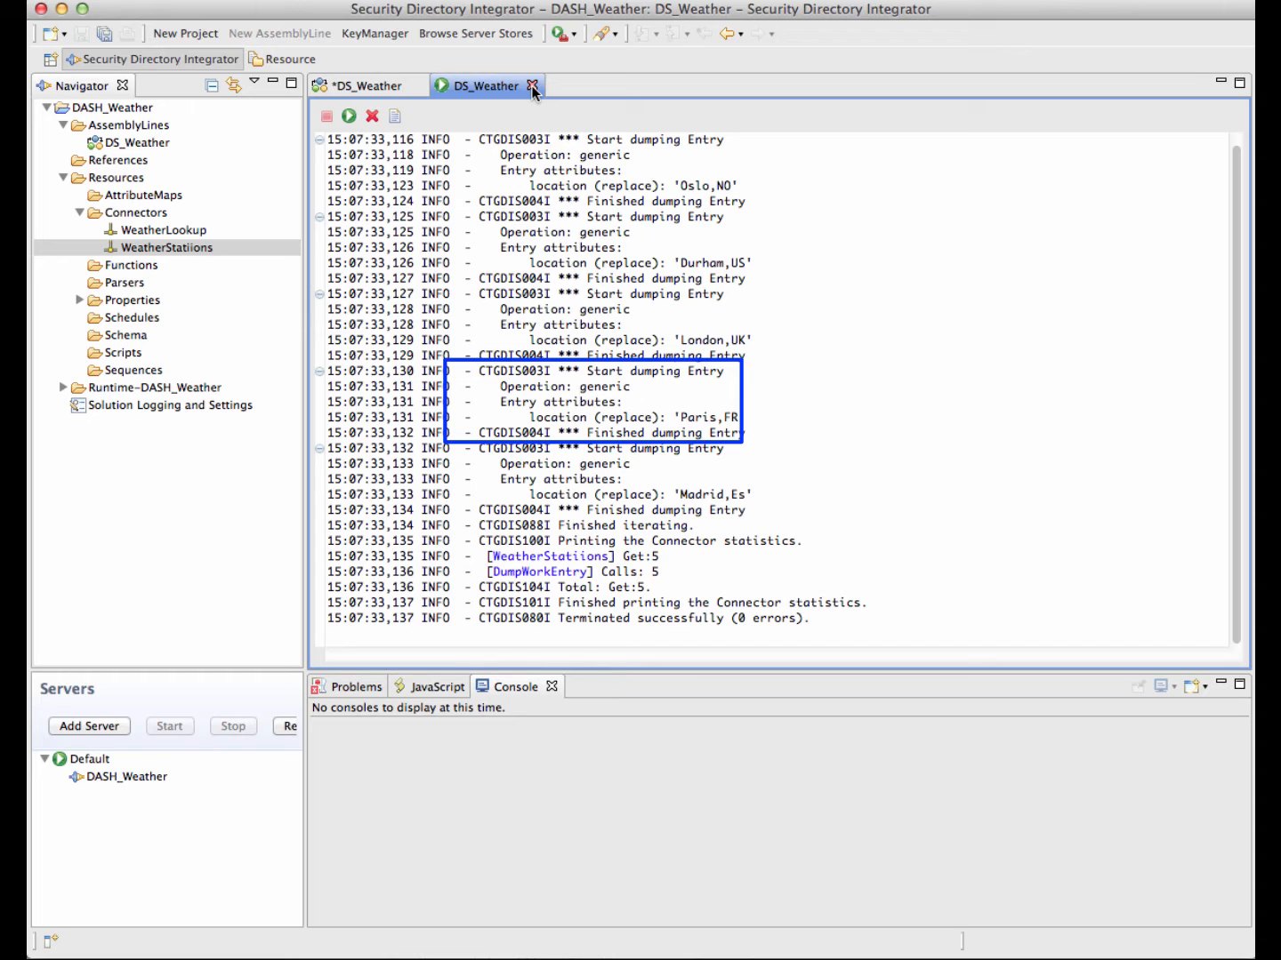
pyautogui.click(505, 86)
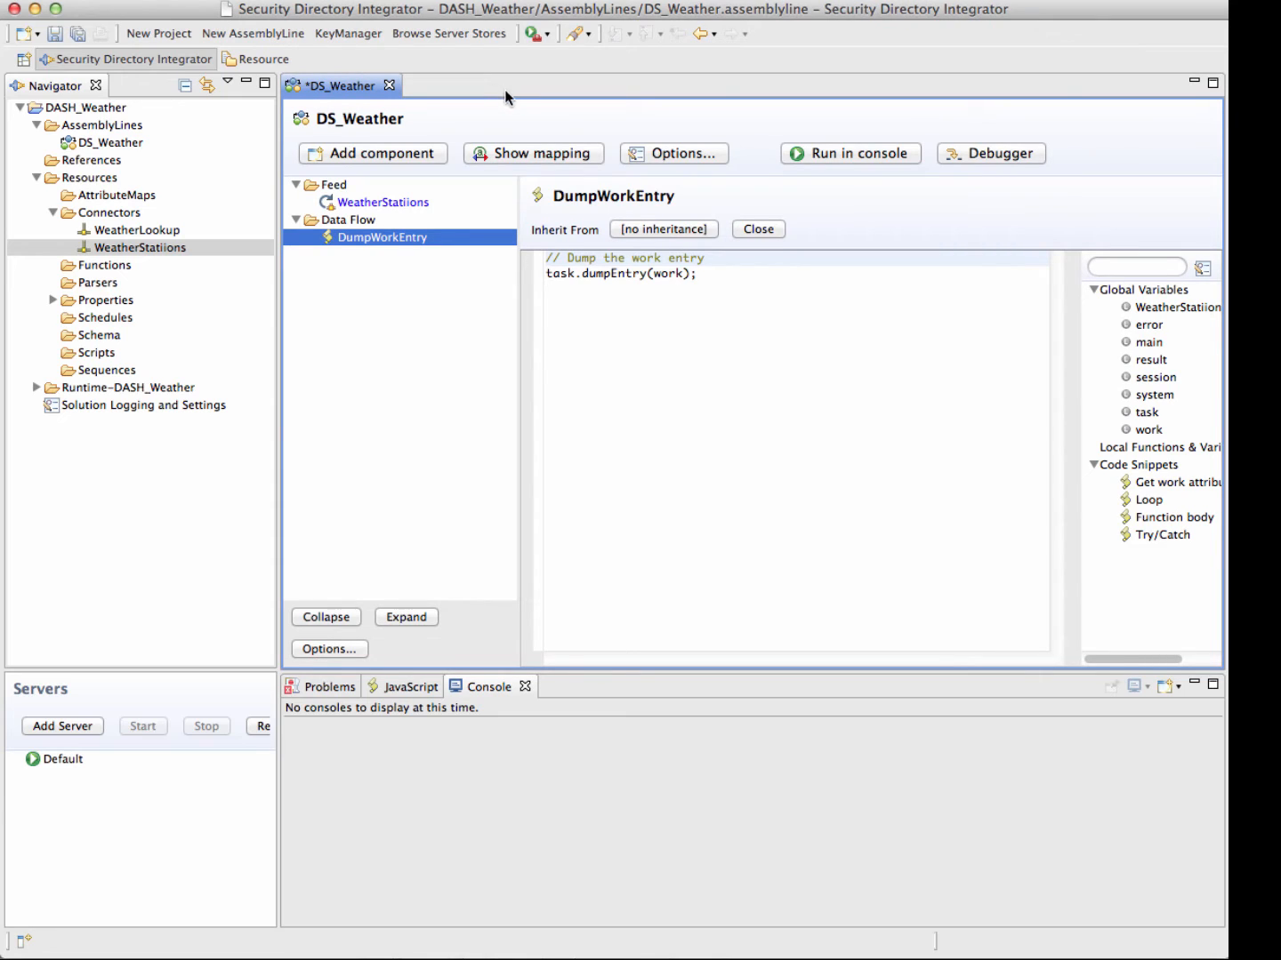
# Add the WeatherLookup connector to the Data Flow section and place it before DumpWorkEntry.
pyautogui.click(162, 233)
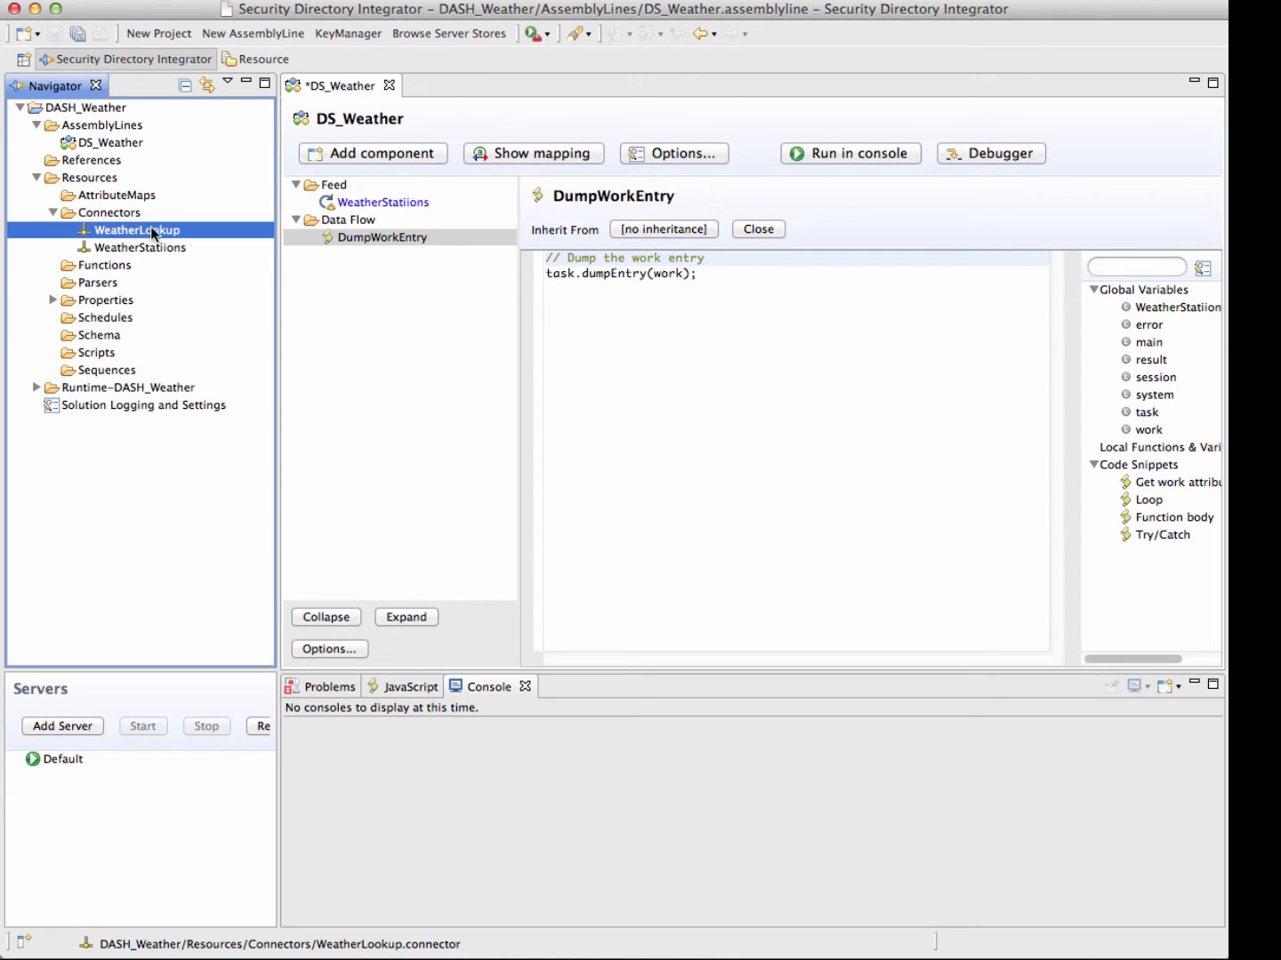
pyautogui.moveTo(149, 235); pyautogui.dragTo(345, 226)
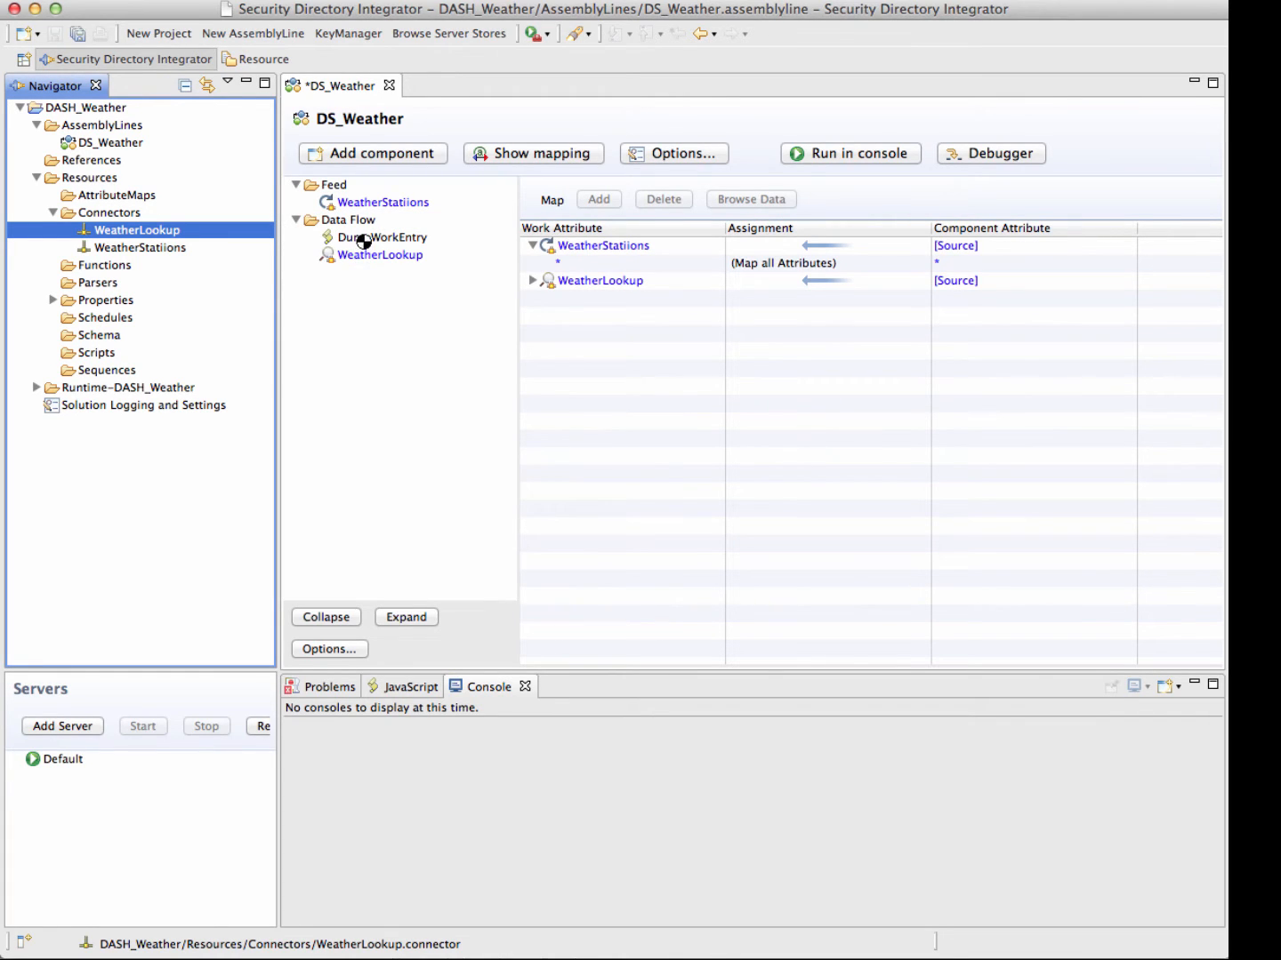
pyautogui.moveTo(363, 236); pyautogui.dragTo(360, 237)
# Review WeatherLookup's connection, parser, link criteria and input map, and run the assembly line in the console.
pyautogui.click(367, 247)
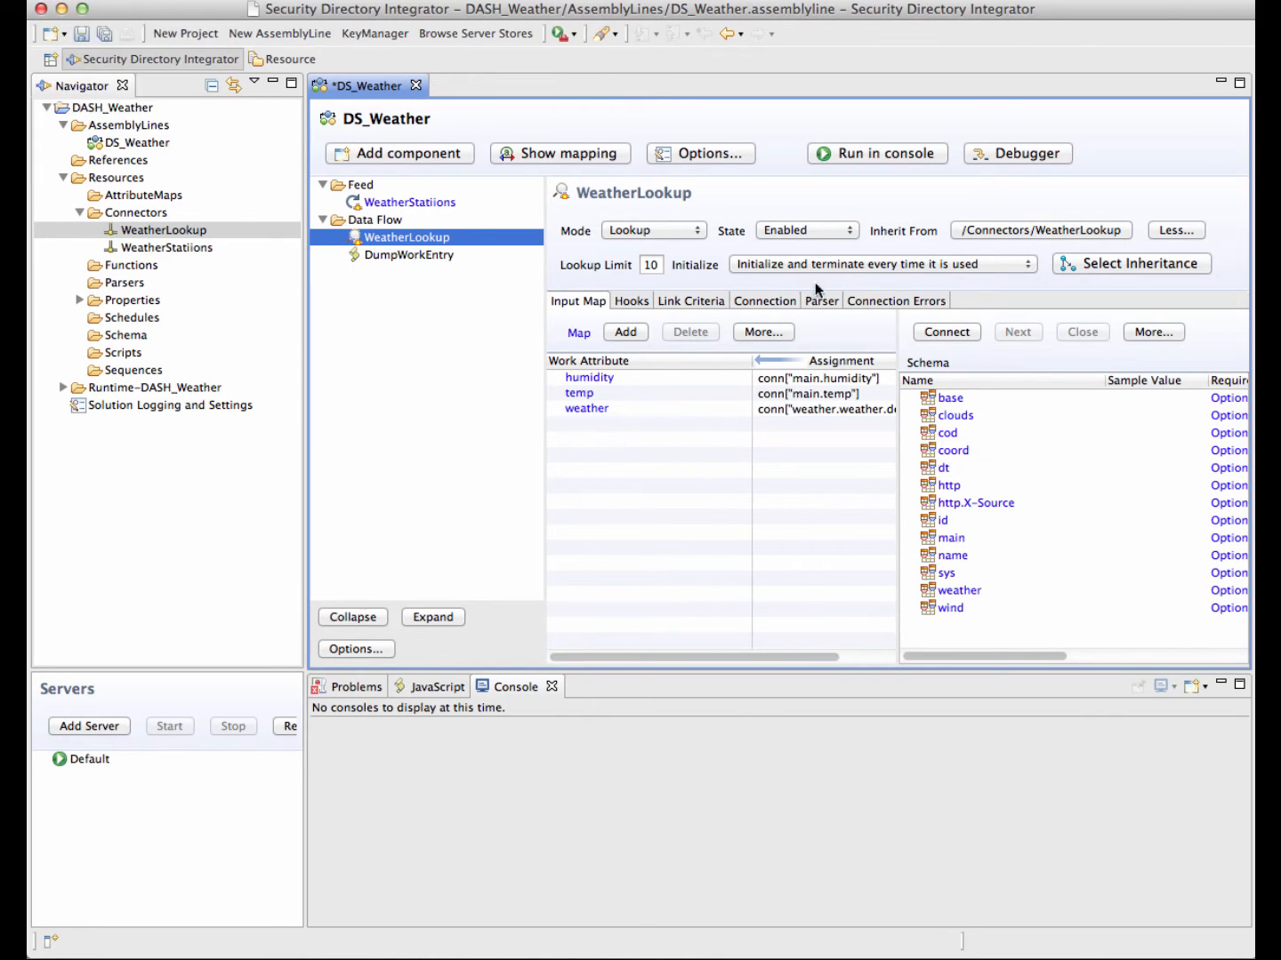
pyautogui.click(764, 300)
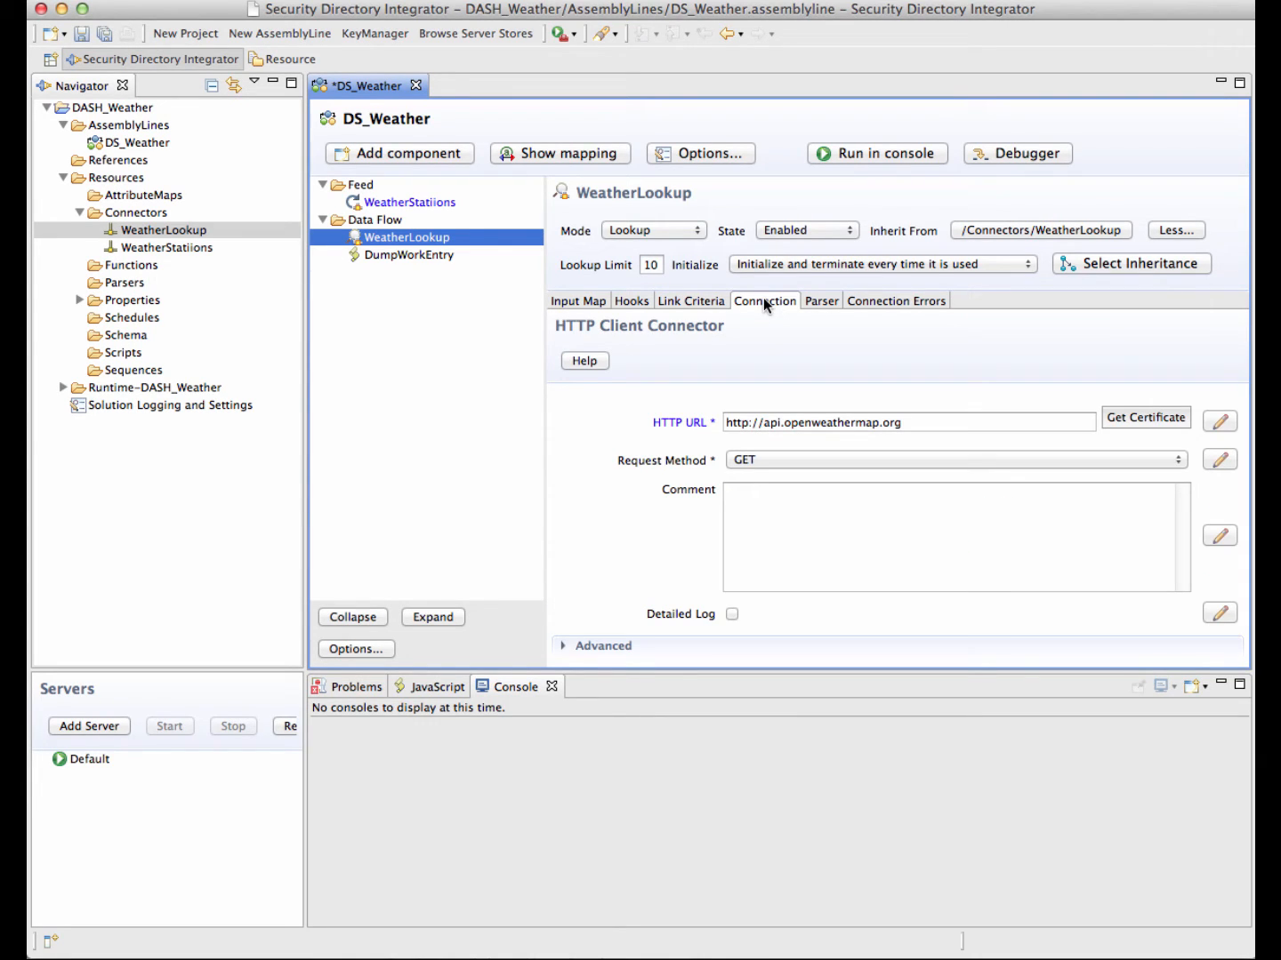
pyautogui.click(817, 300)
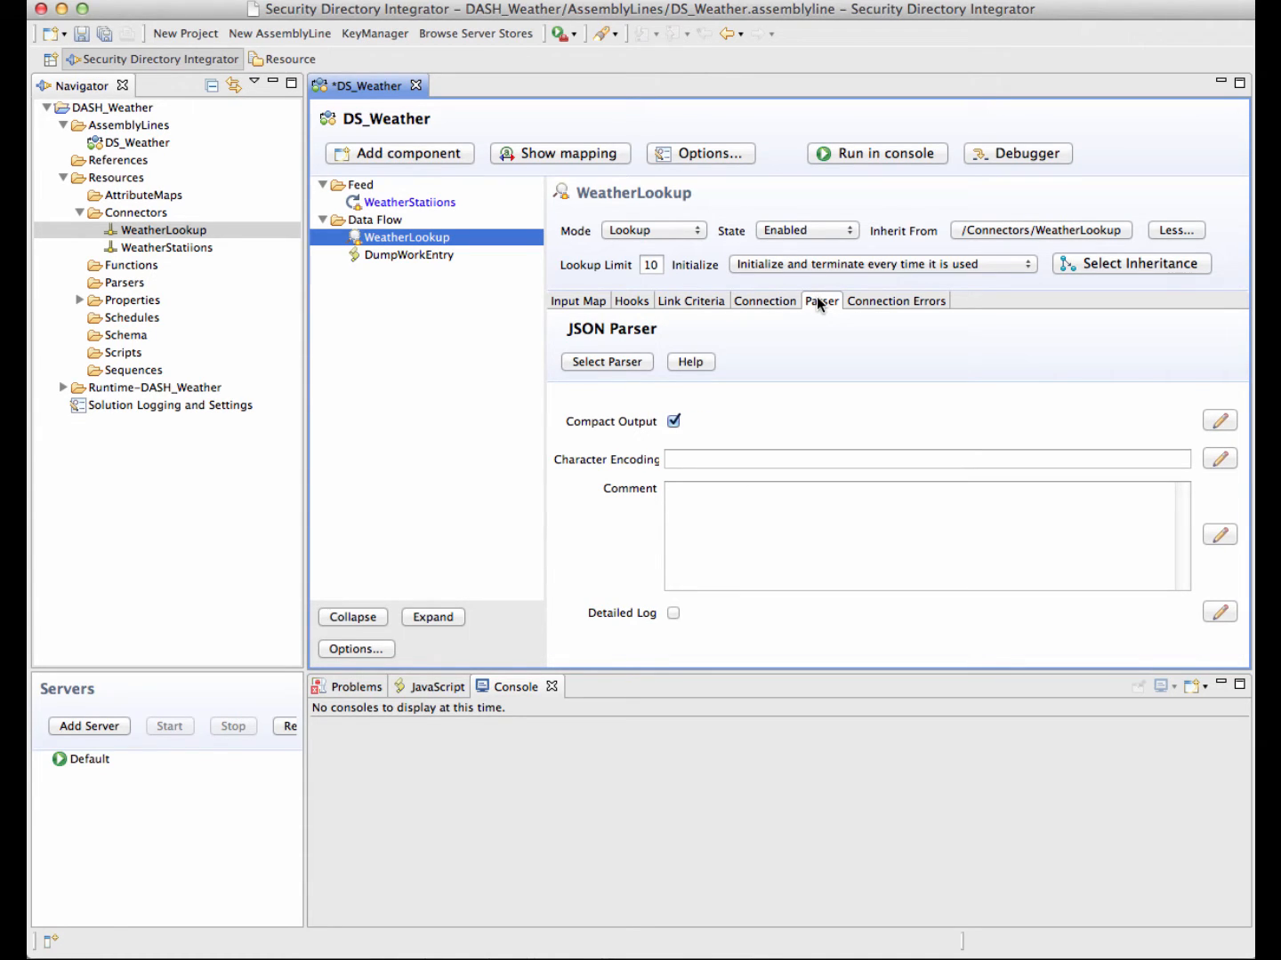
pyautogui.click(695, 303)
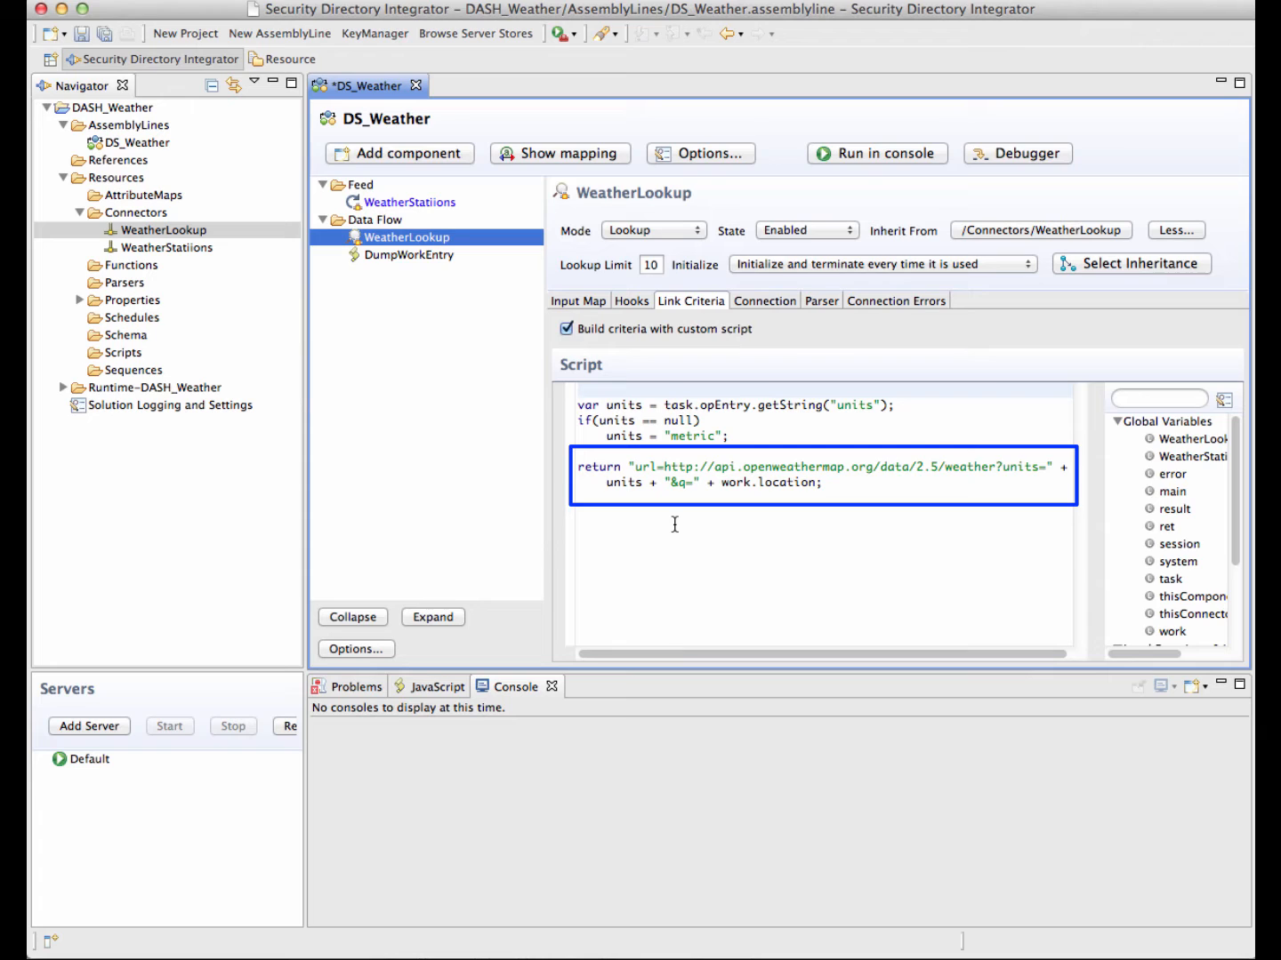
pyautogui.click(587, 303)
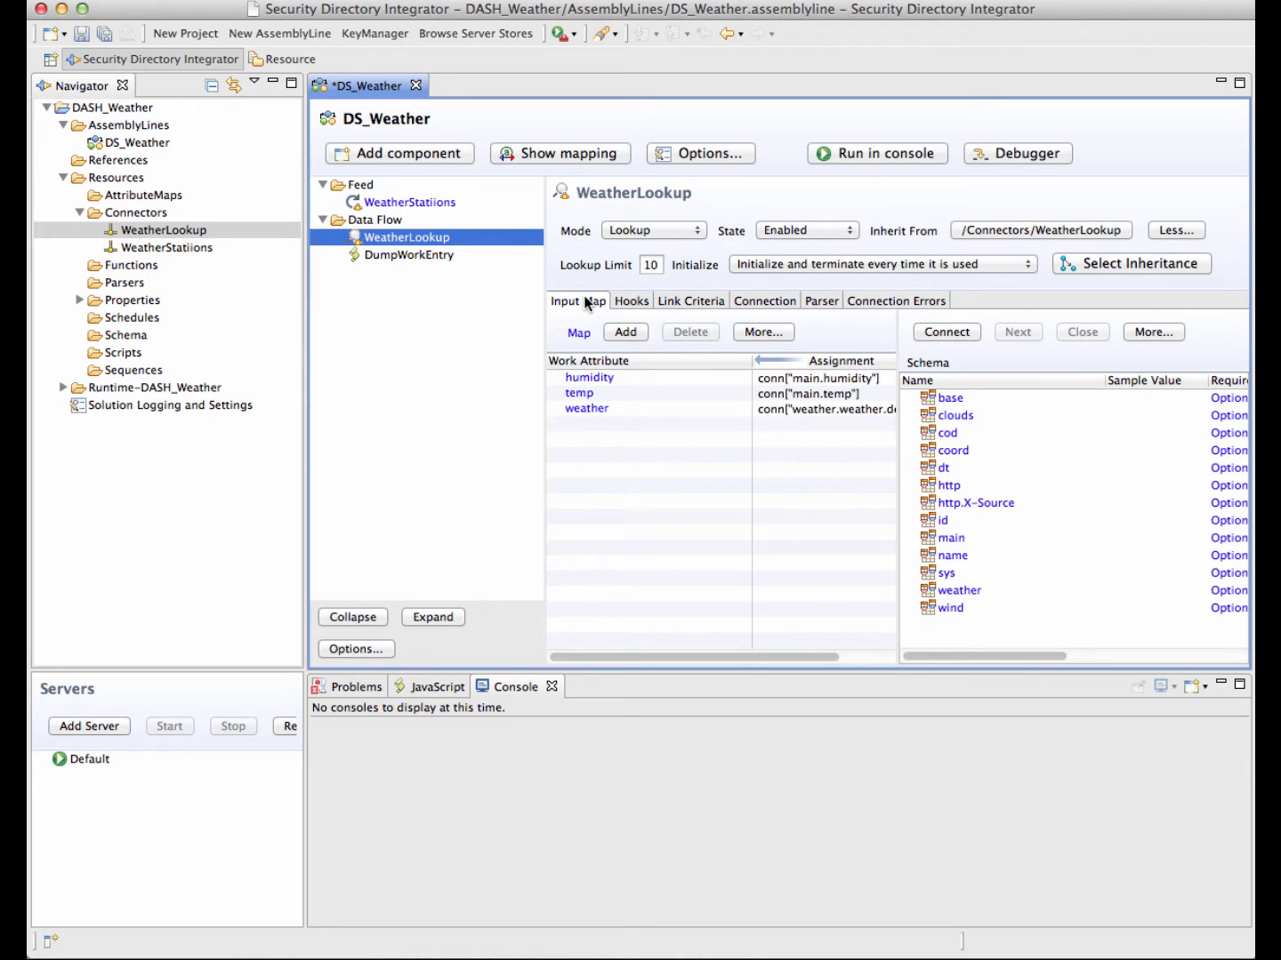
pyautogui.click(873, 150)
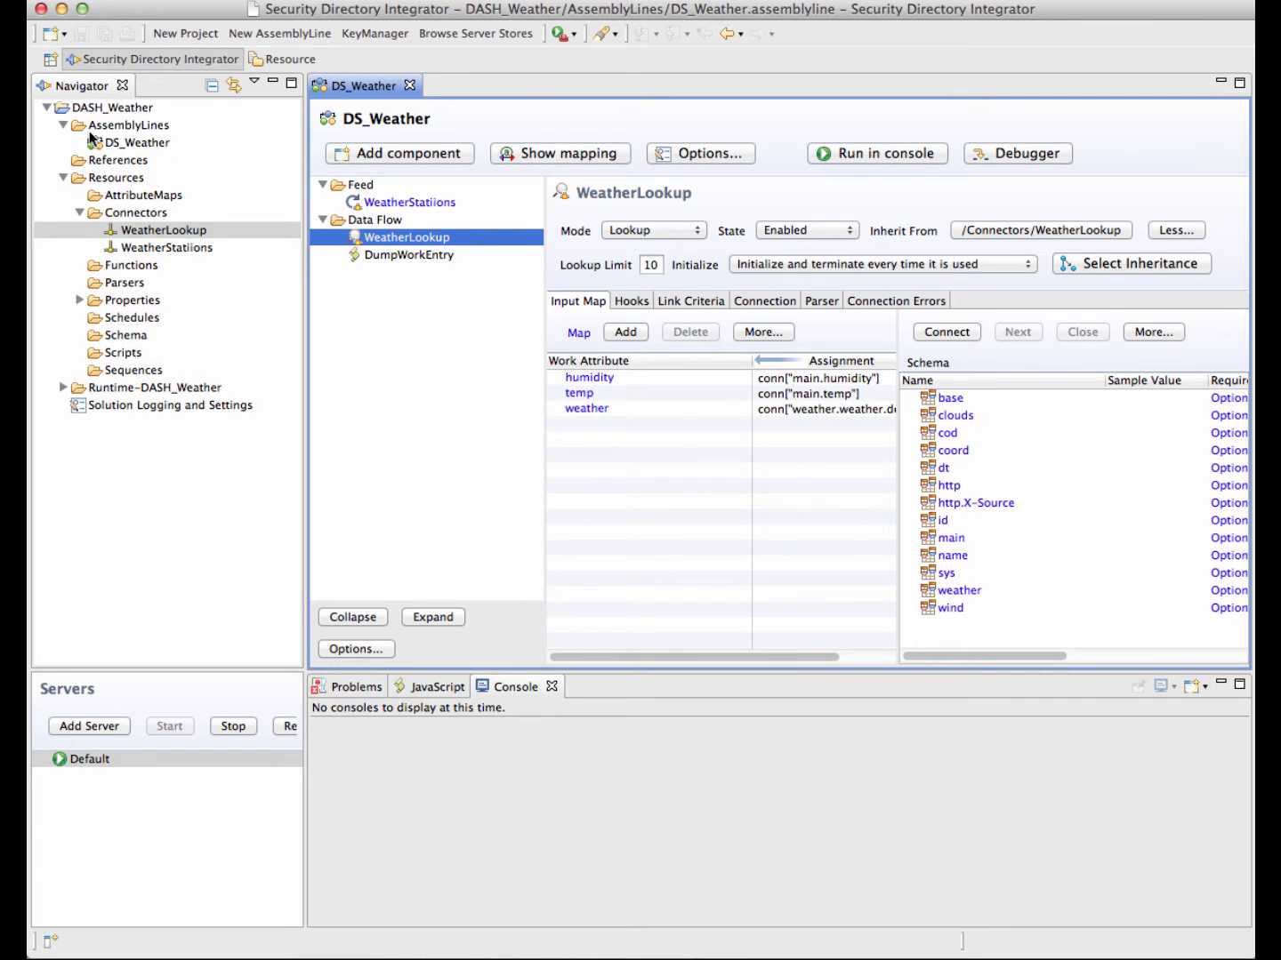
# Deploy the DASH_Weather project to the Default server as a runtime configuration, leaving the solution name blank.
pyautogui.click(100, 108)
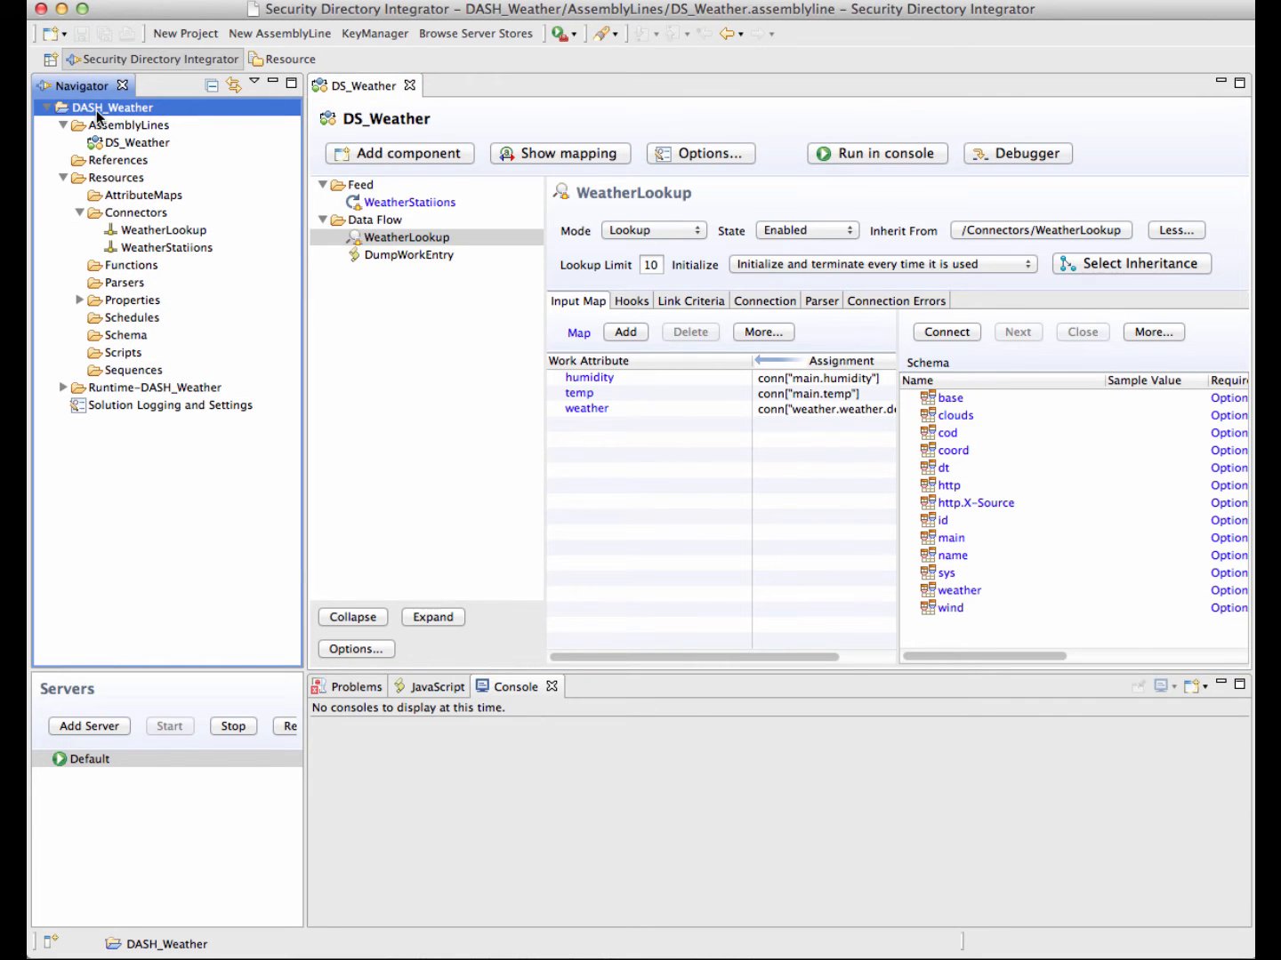
pyautogui.moveTo(98, 113); pyautogui.dragTo(89, 758)
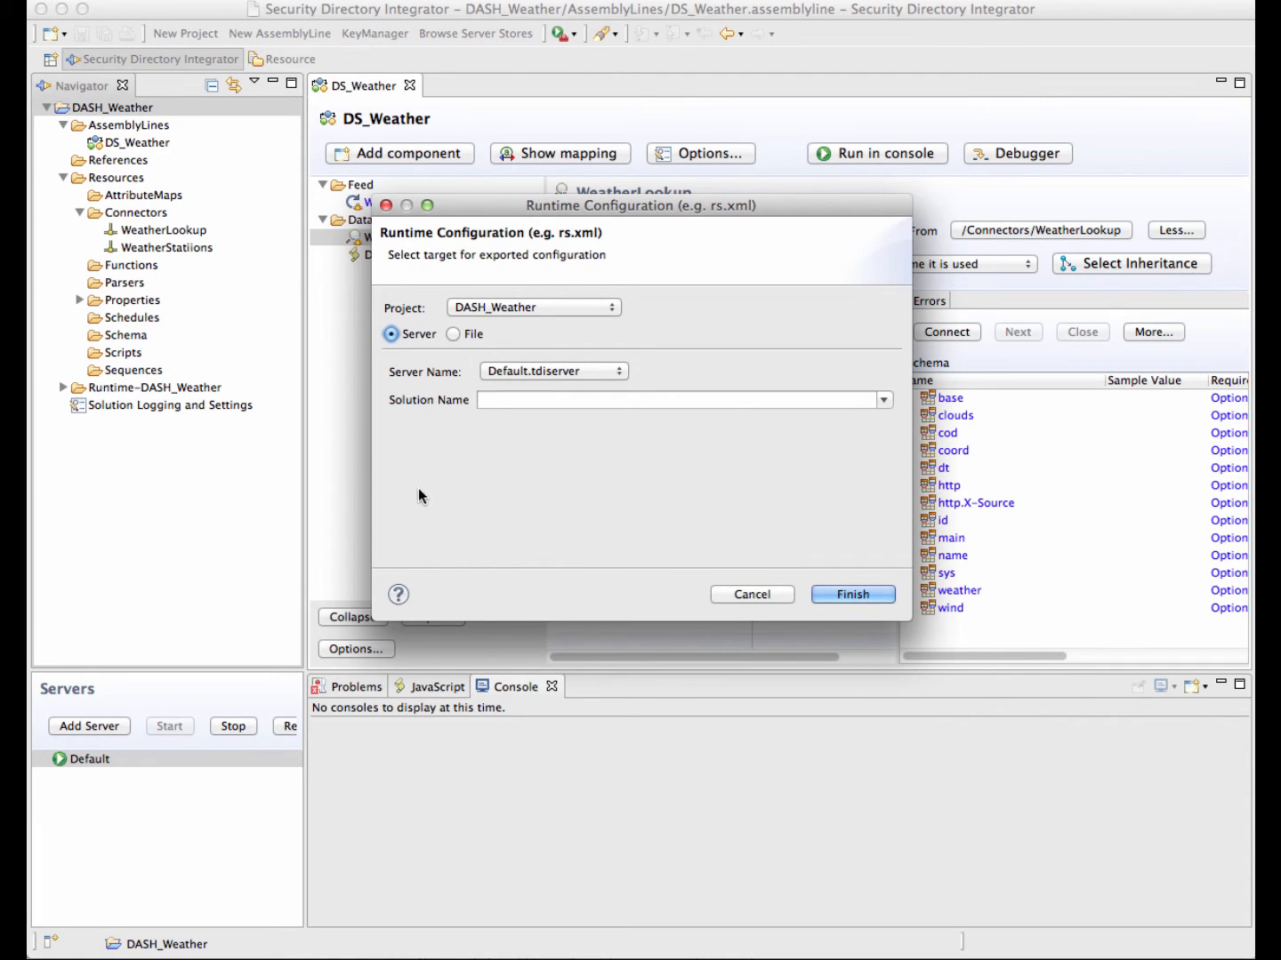
pyautogui.click(838, 595)
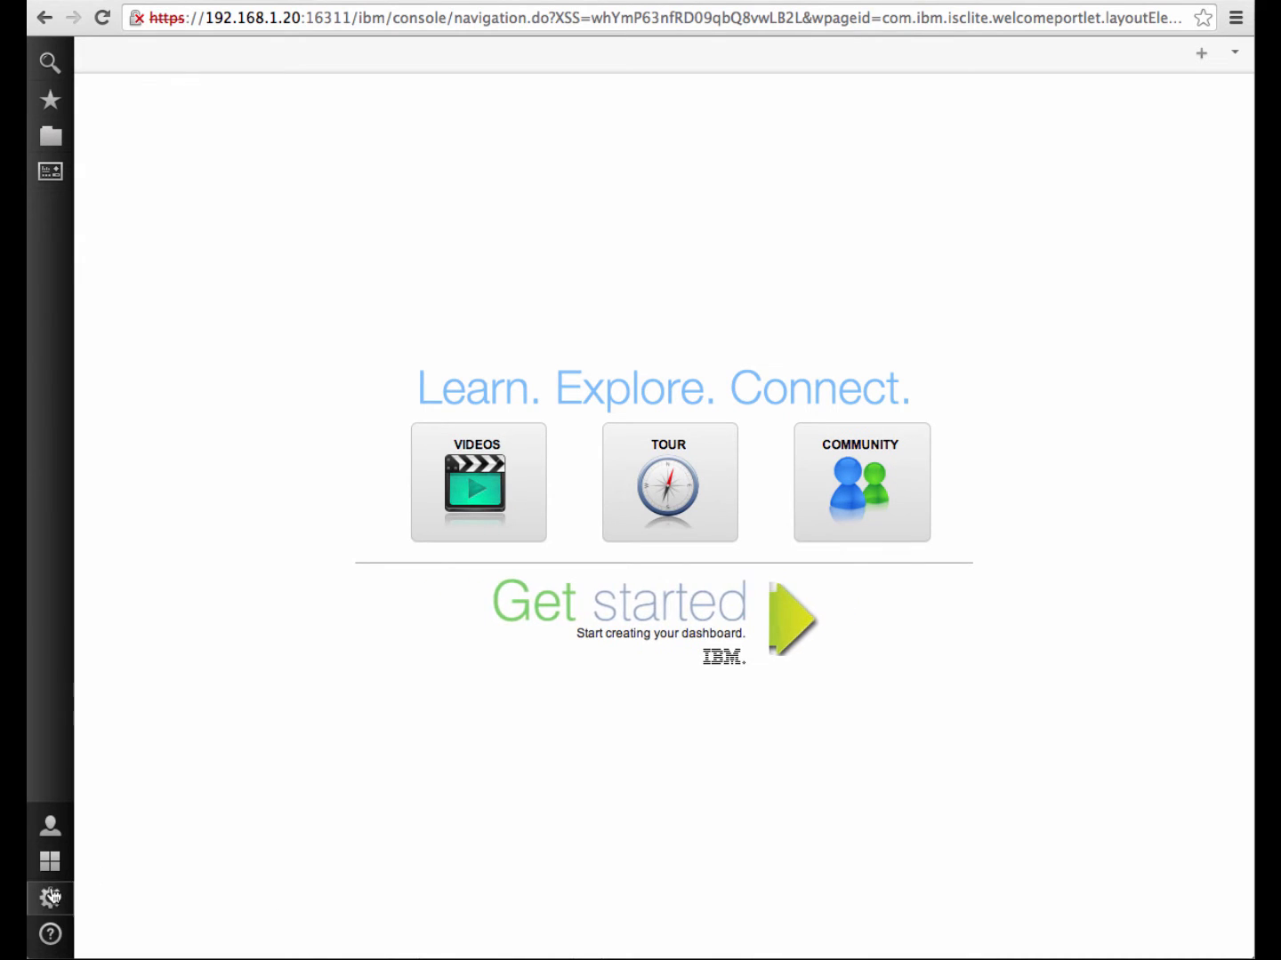
# Switch to the dashboard console, reapply the Security Directory Integrator (TDI) connection's existing configuration, and close the Connections page.
pyautogui.moveTo(52, 899)
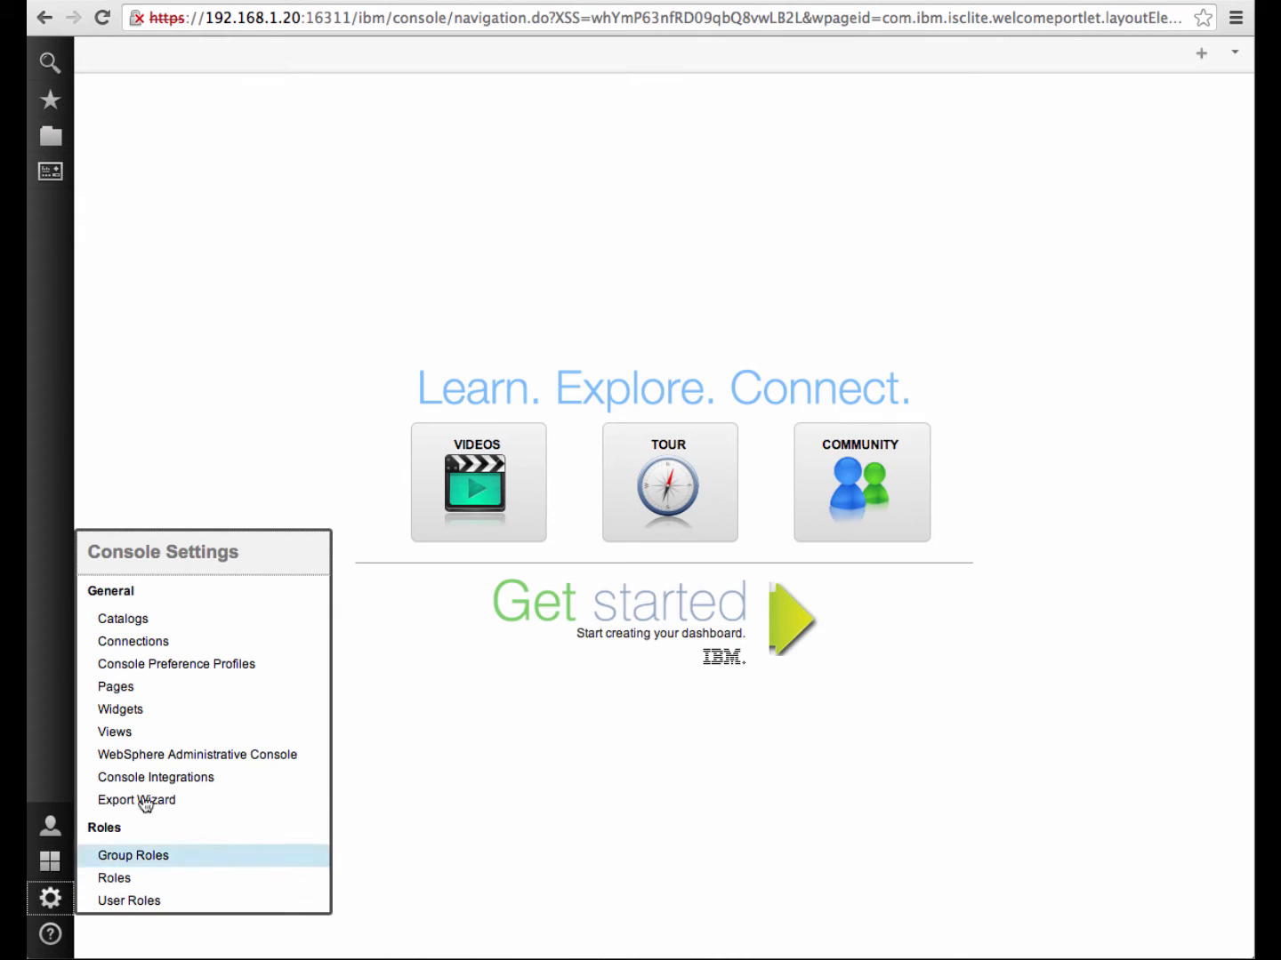
pyautogui.click(133, 642)
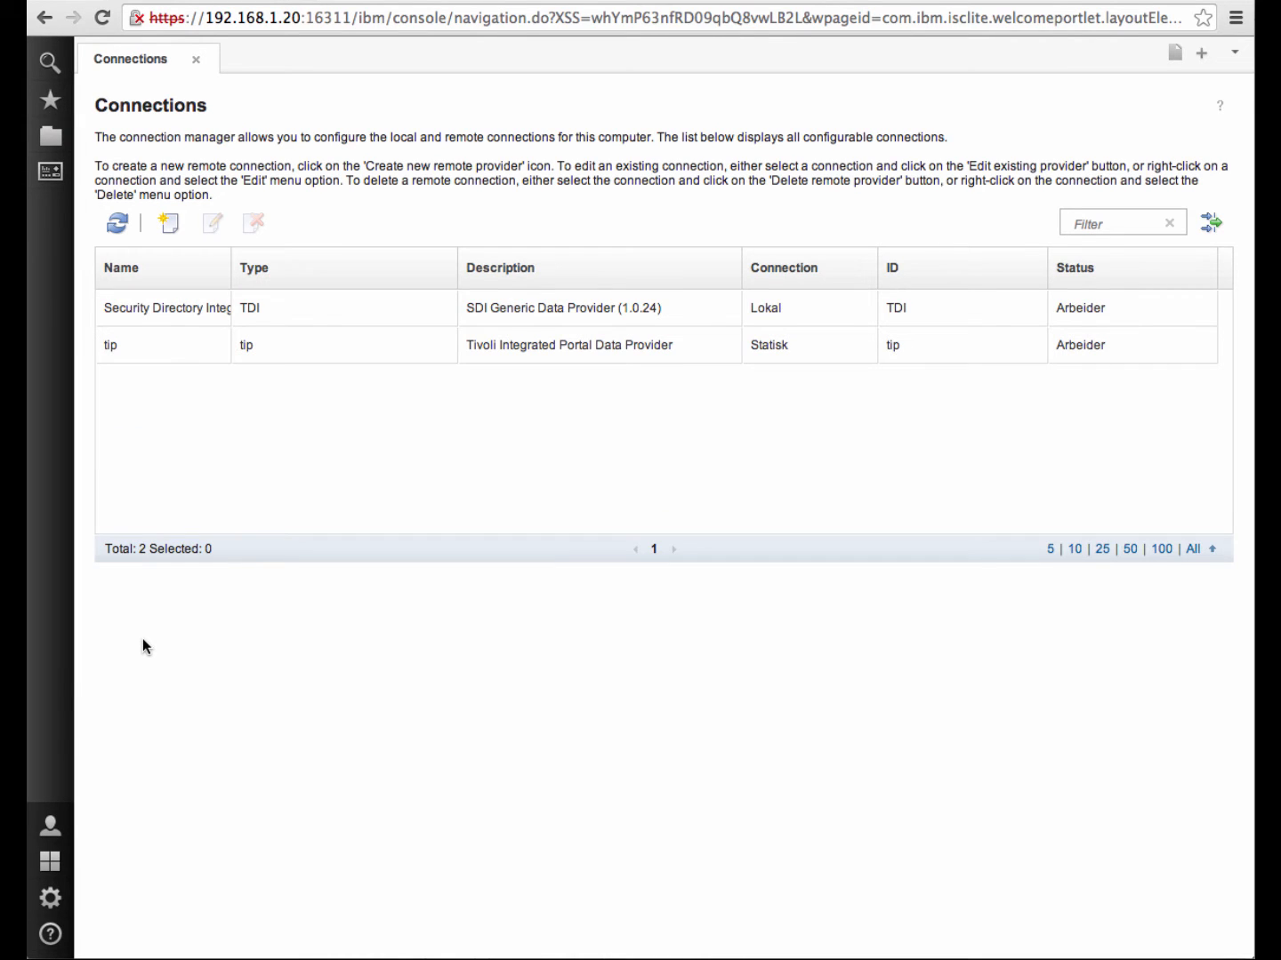
pyautogui.click(291, 304)
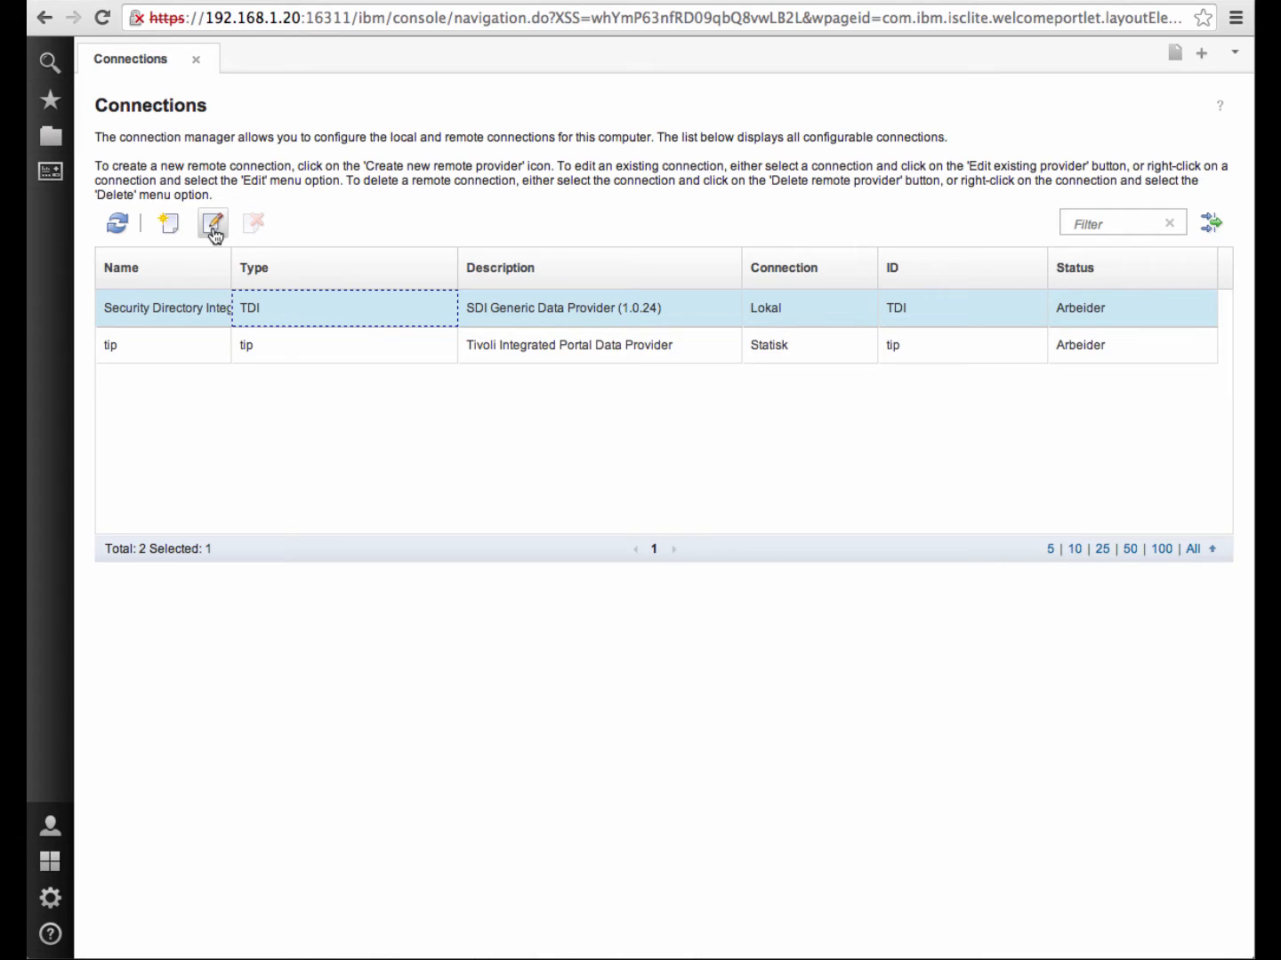
pyautogui.click(212, 227)
pyautogui.click(139, 487)
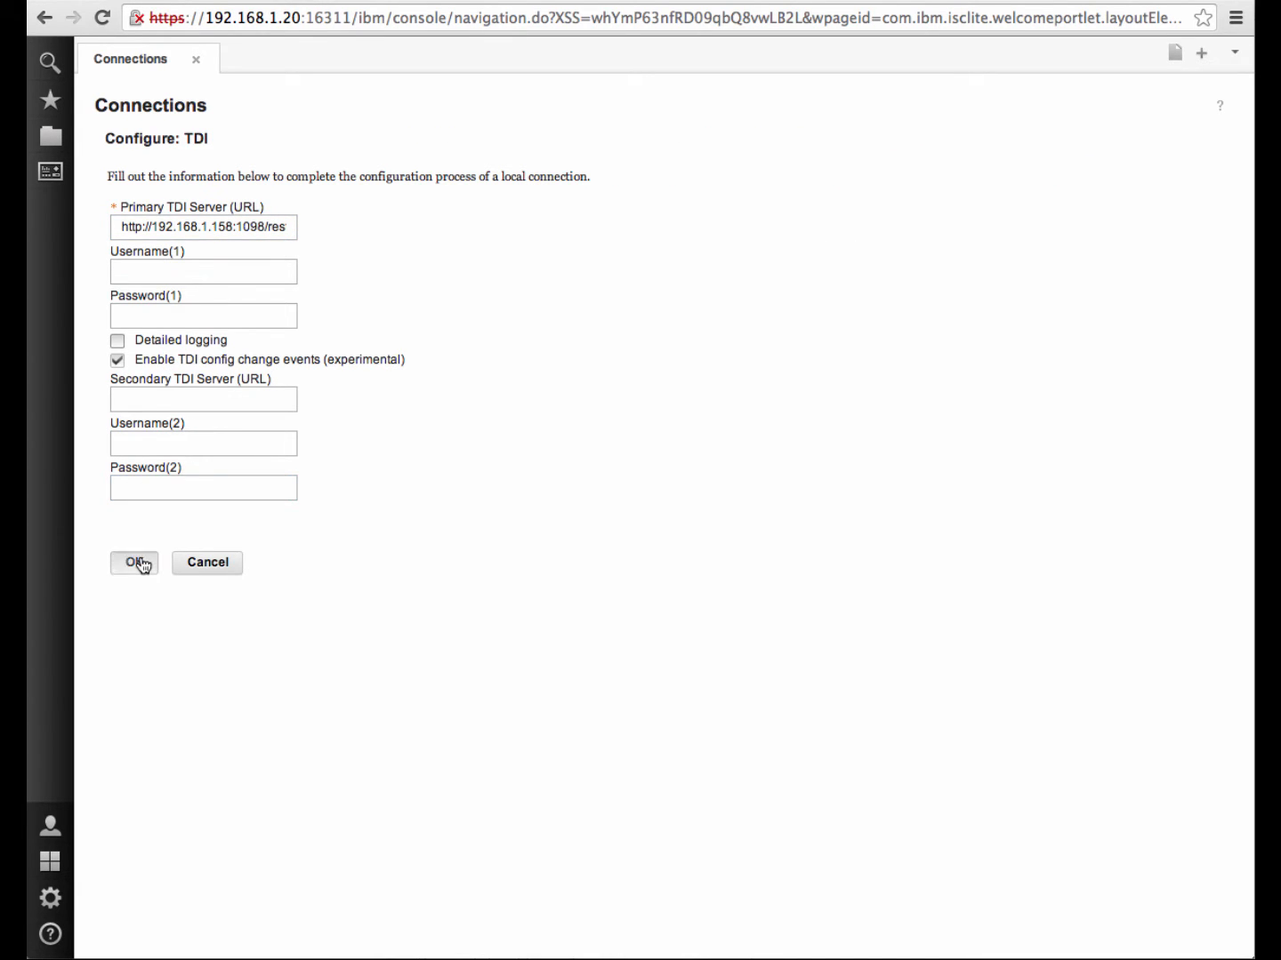
pyautogui.click(139, 564)
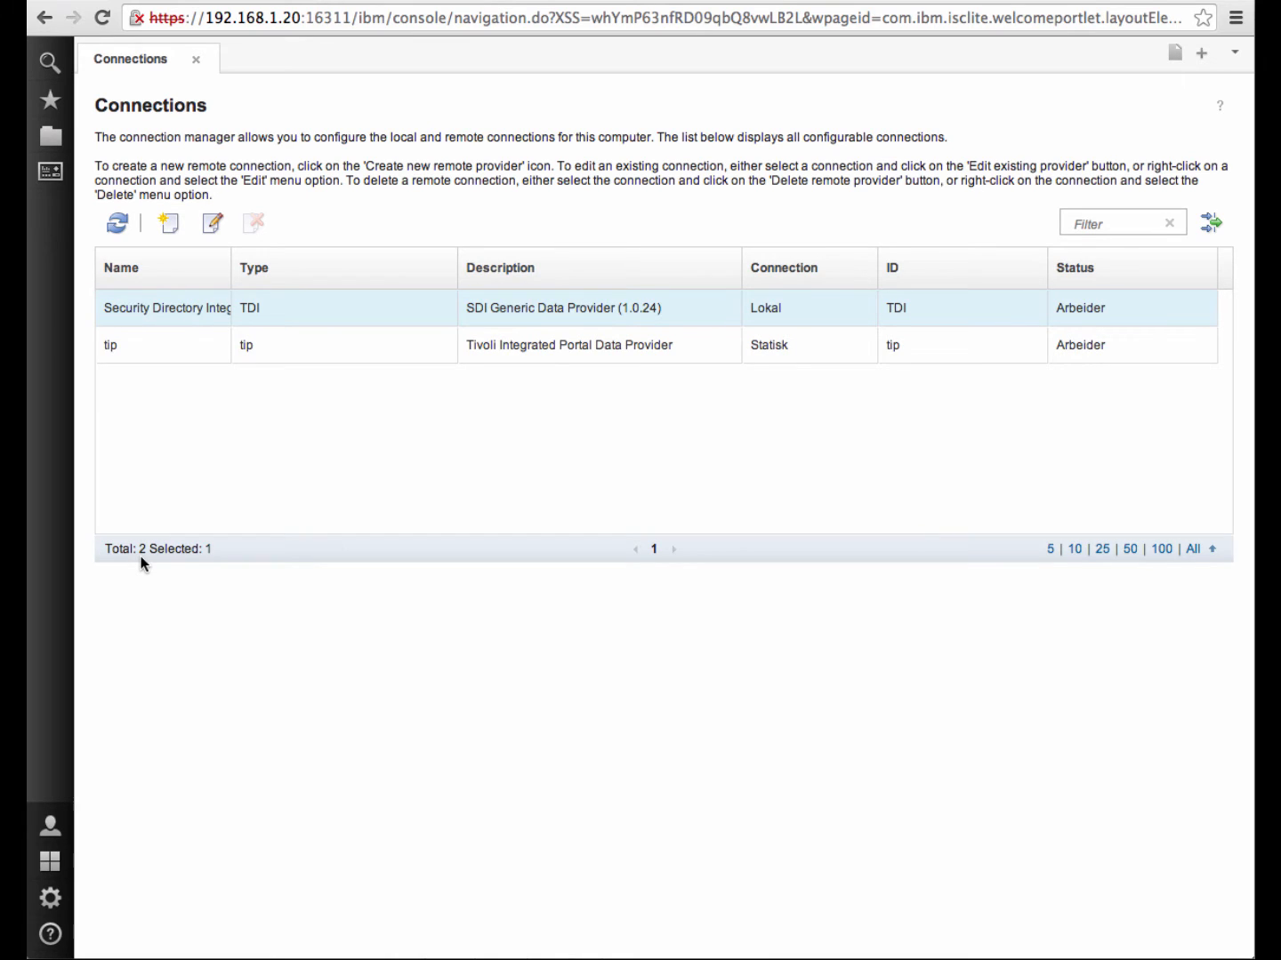
pyautogui.click(197, 62)
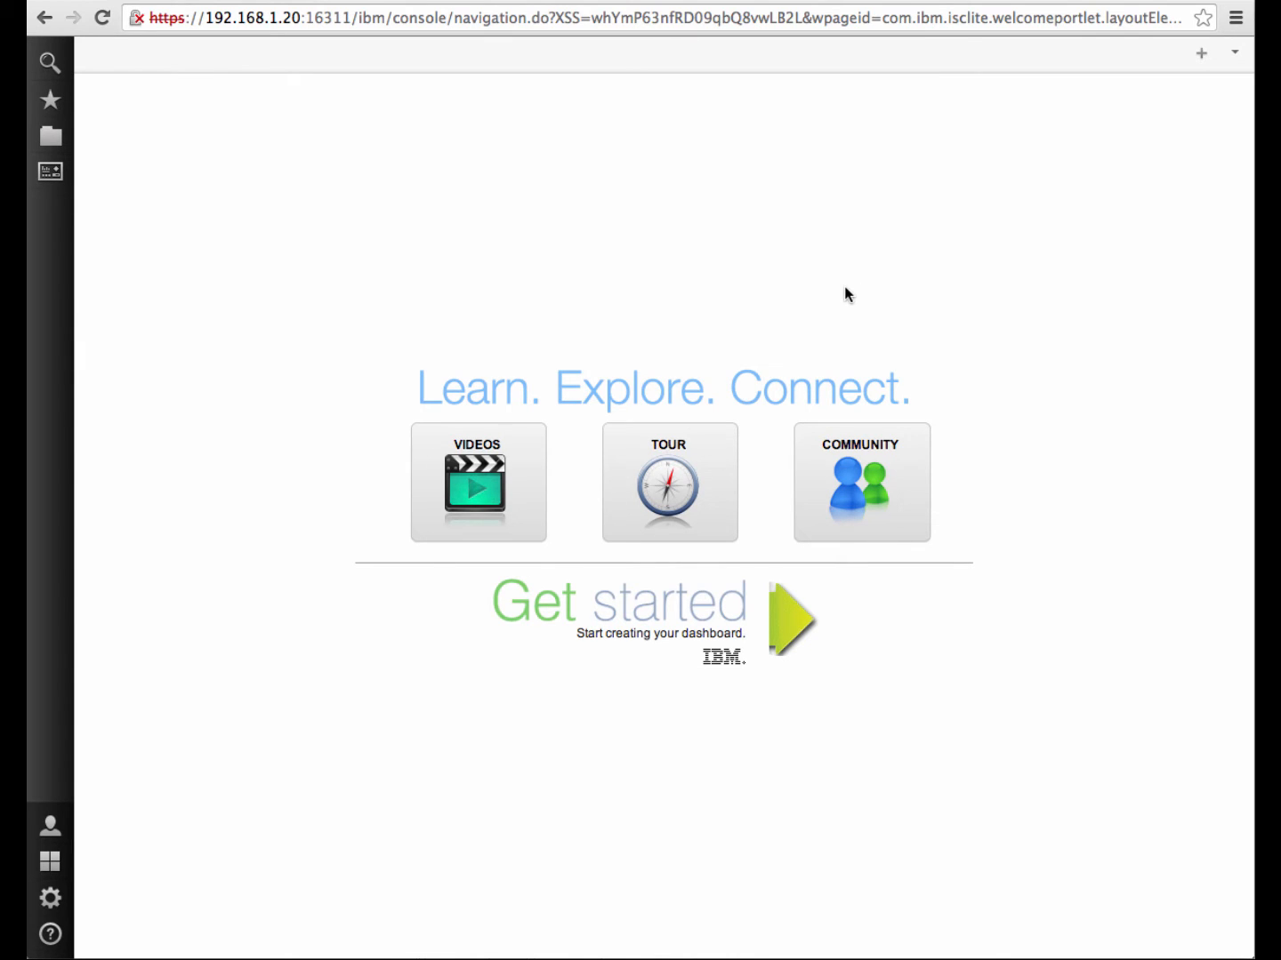
# Create a new work page named Weather with the Proportional layout in console/Default/.
pyautogui.click(1197, 57)
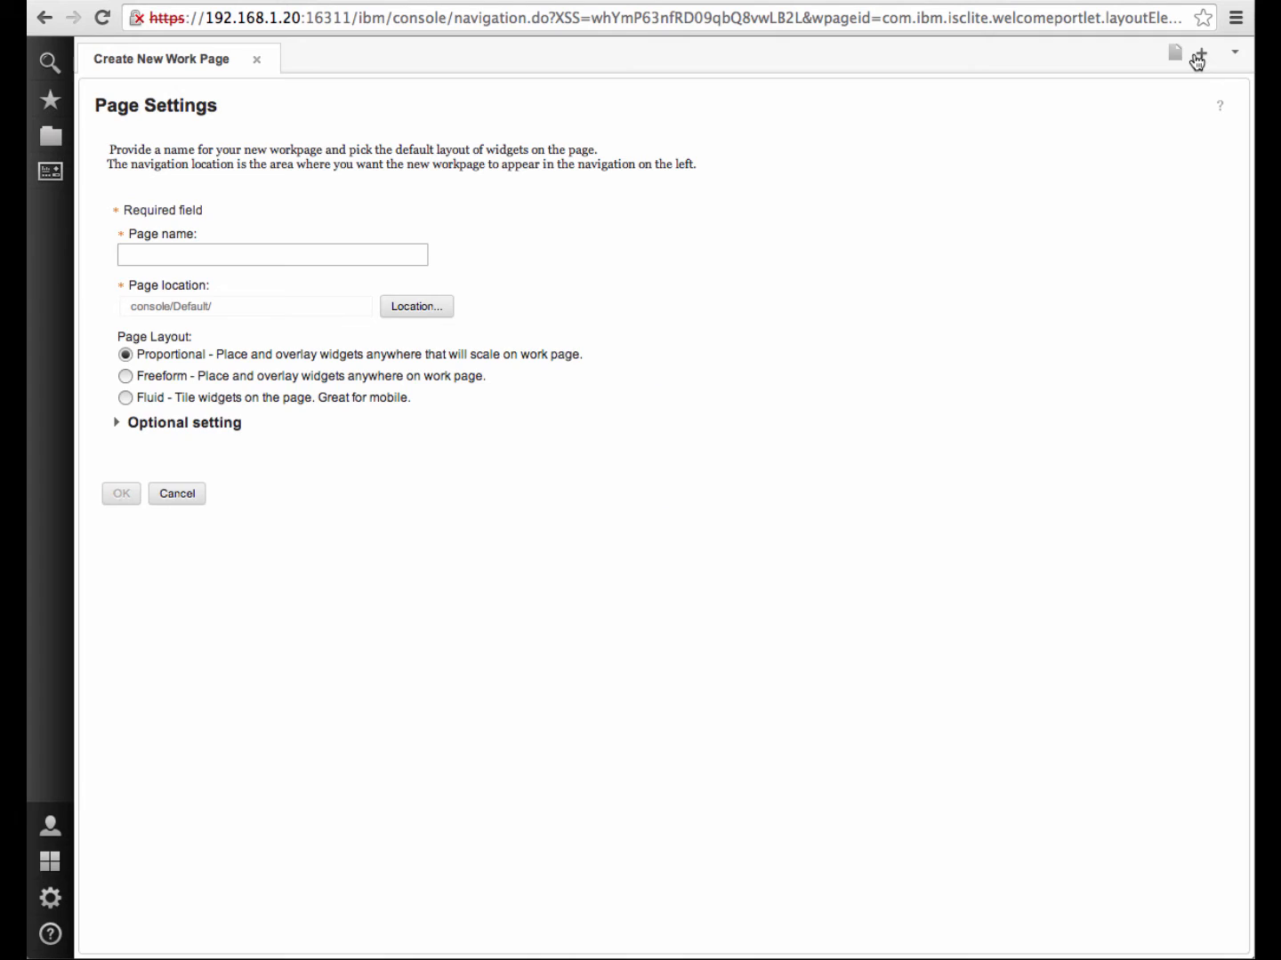
pyautogui.click(361, 253)
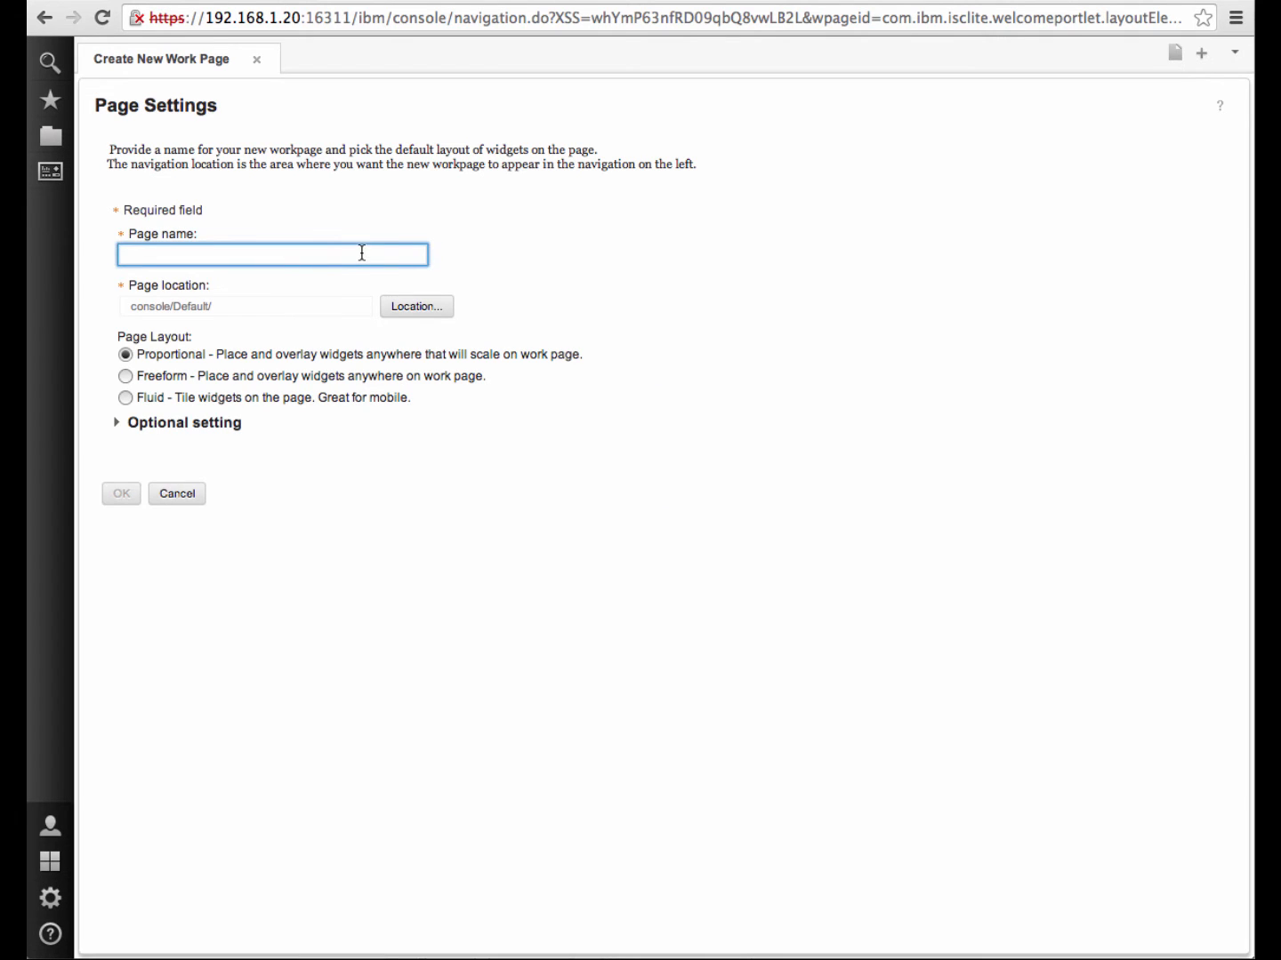
pyautogui.write('Weather')
pyautogui.click(123, 495)
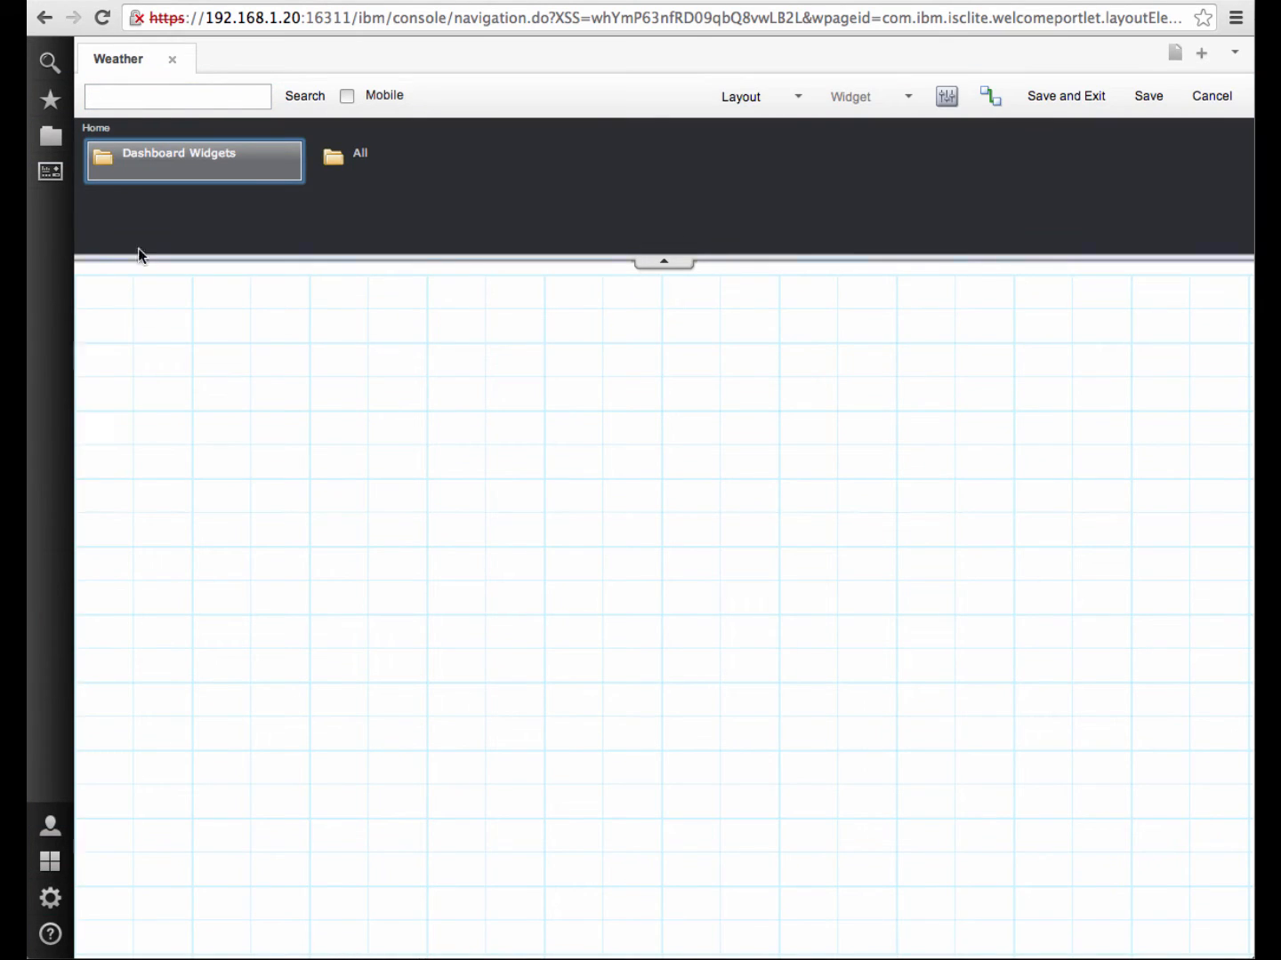
# Find the Table widget by searching for table, place it on the Weather page, and enlarge it across the canvas.
pyautogui.click(174, 95)
pyautogui.write('table')
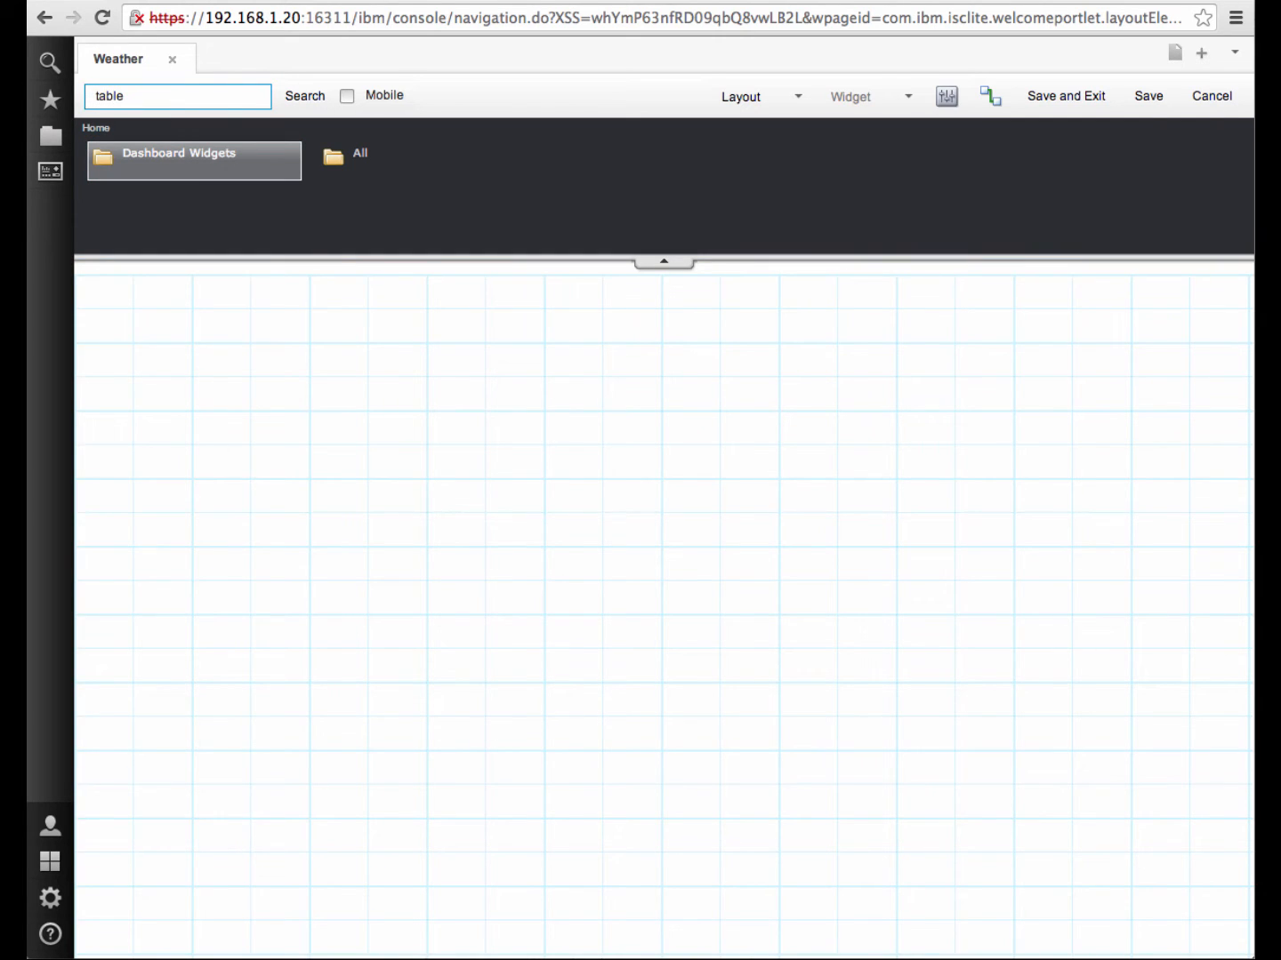
pyautogui.press('Return')
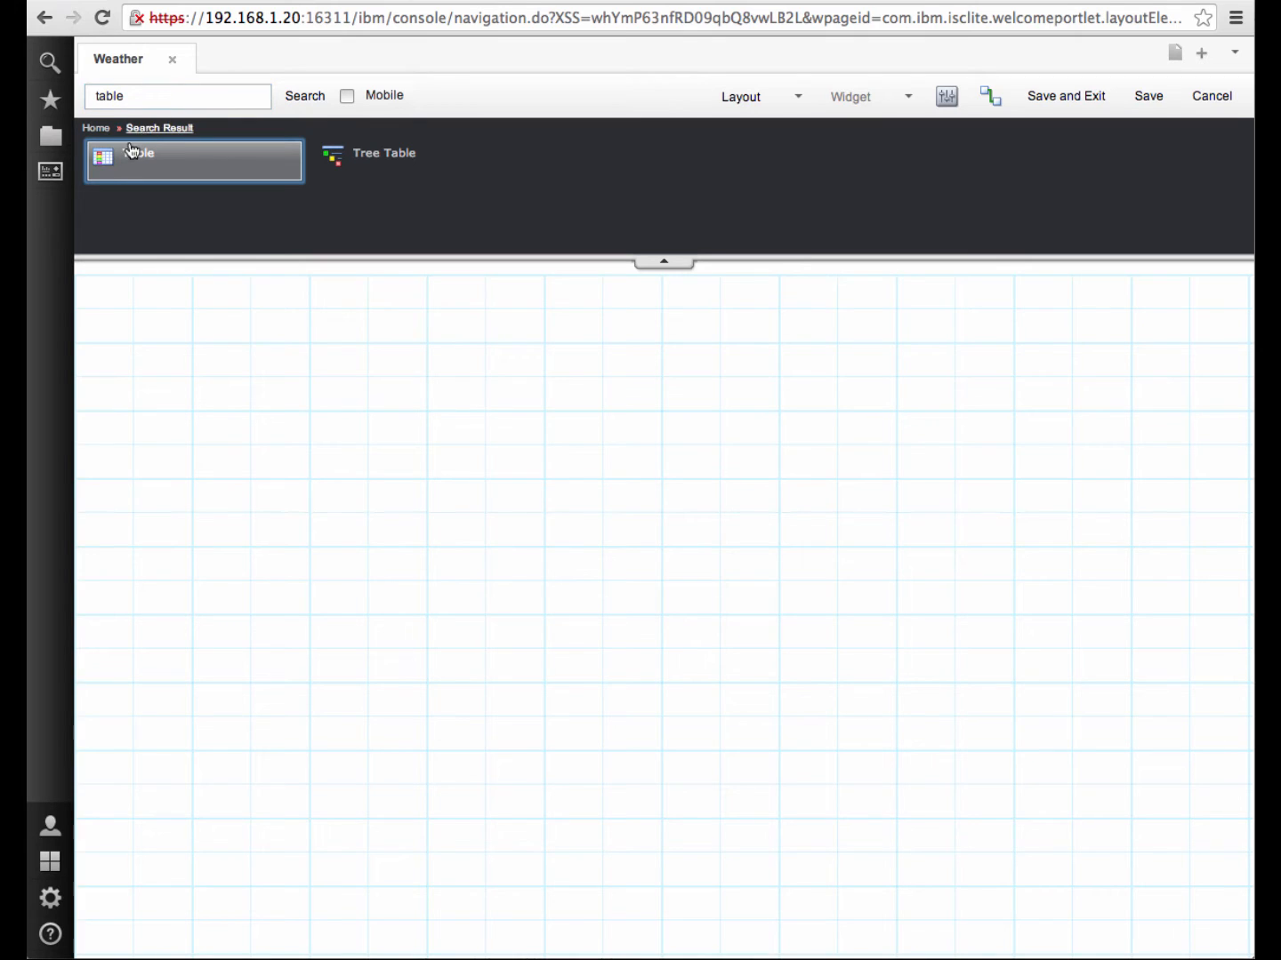
pyautogui.moveTo(99, 167)
pyautogui.moveTo(98, 168); pyautogui.dragTo(243, 334)
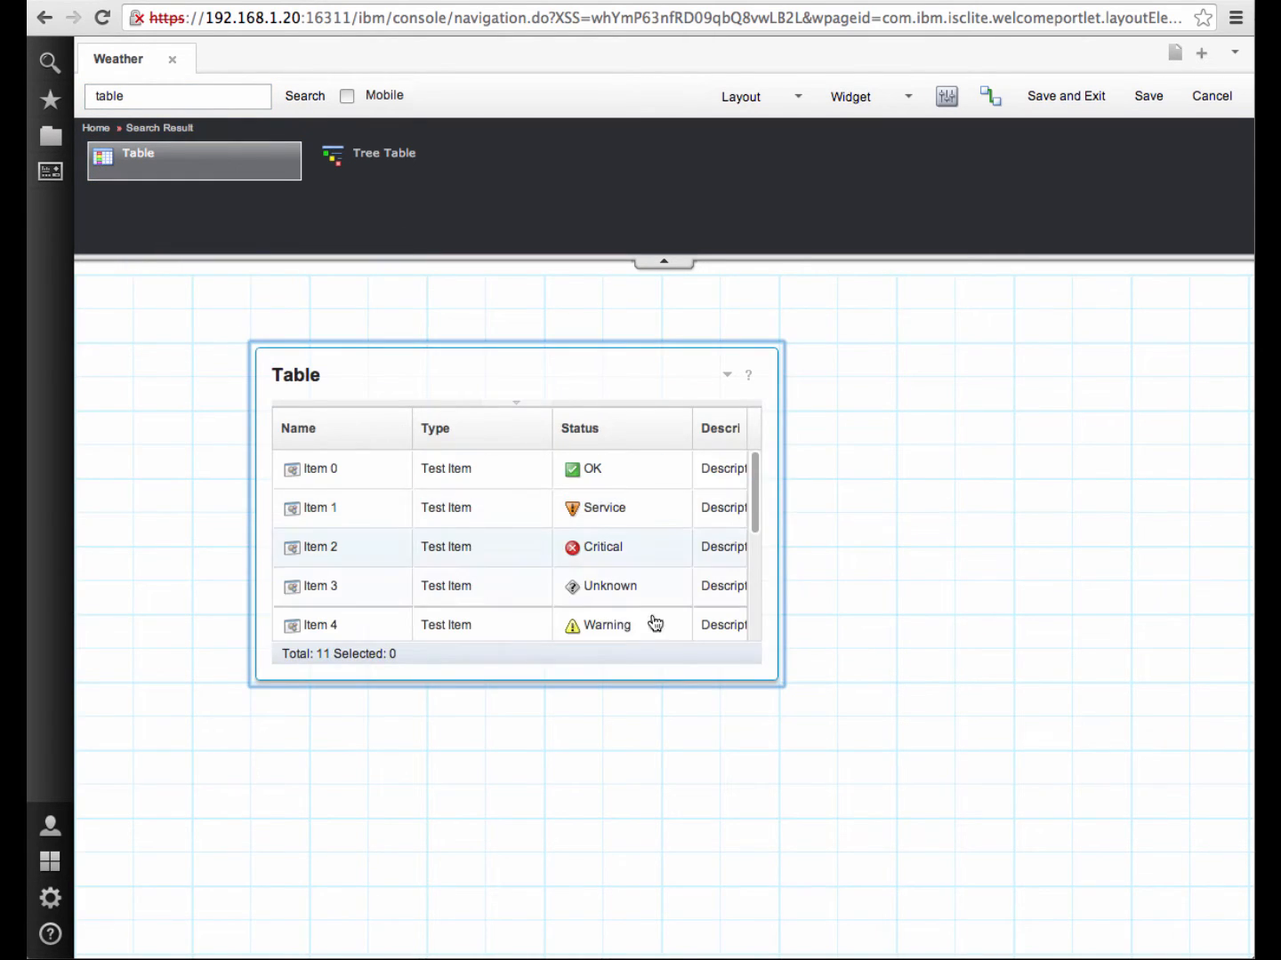
pyautogui.moveTo(780, 681); pyautogui.dragTo(958, 908)
pyautogui.click(1025, 389)
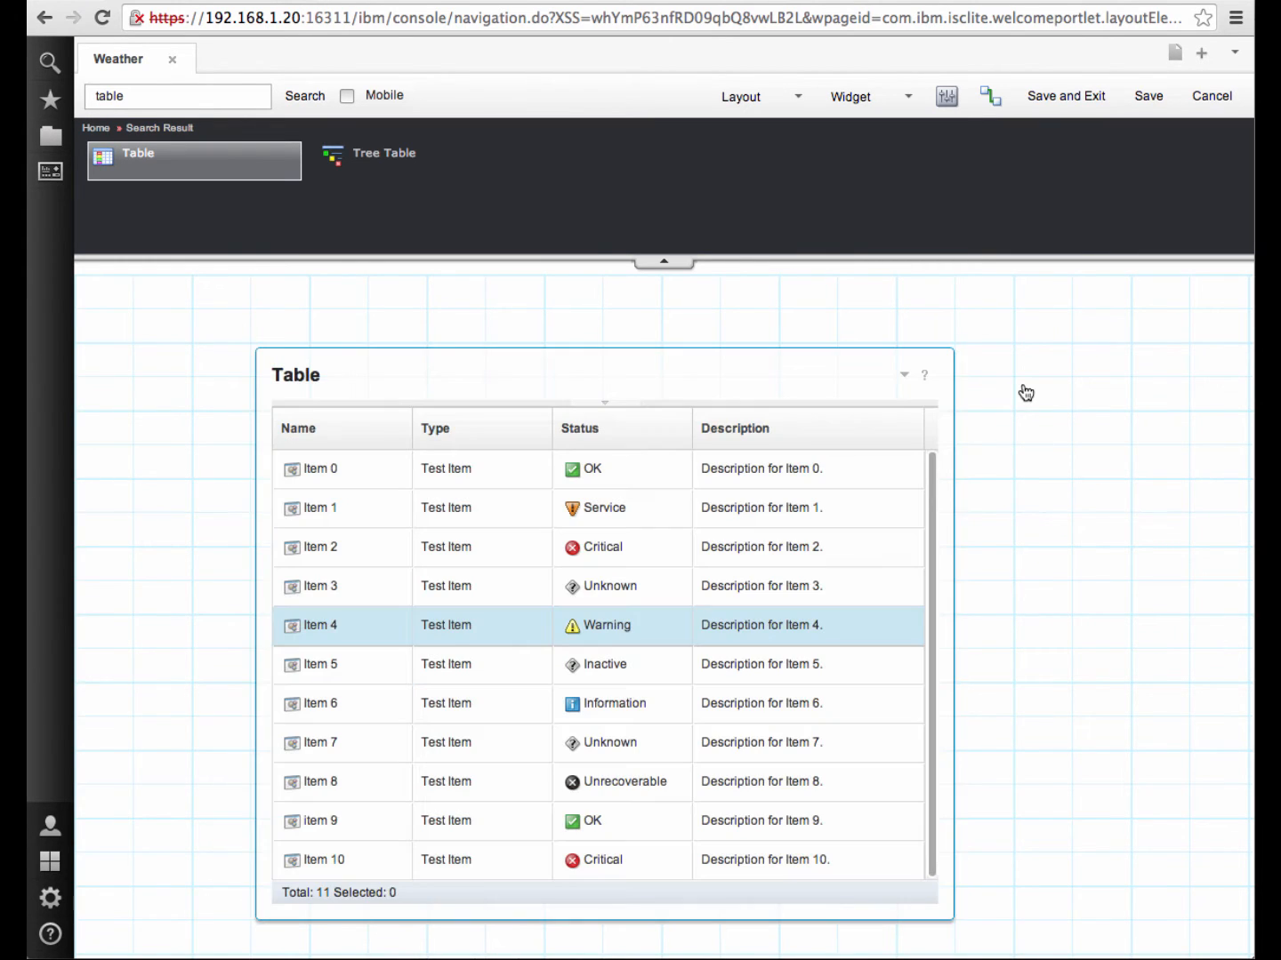
# Bind the Table widget to the Security Directory Integrator Weather dataset (DS_Weather), review its optional settings, and apply the configuration.
pyautogui.click(904, 377)
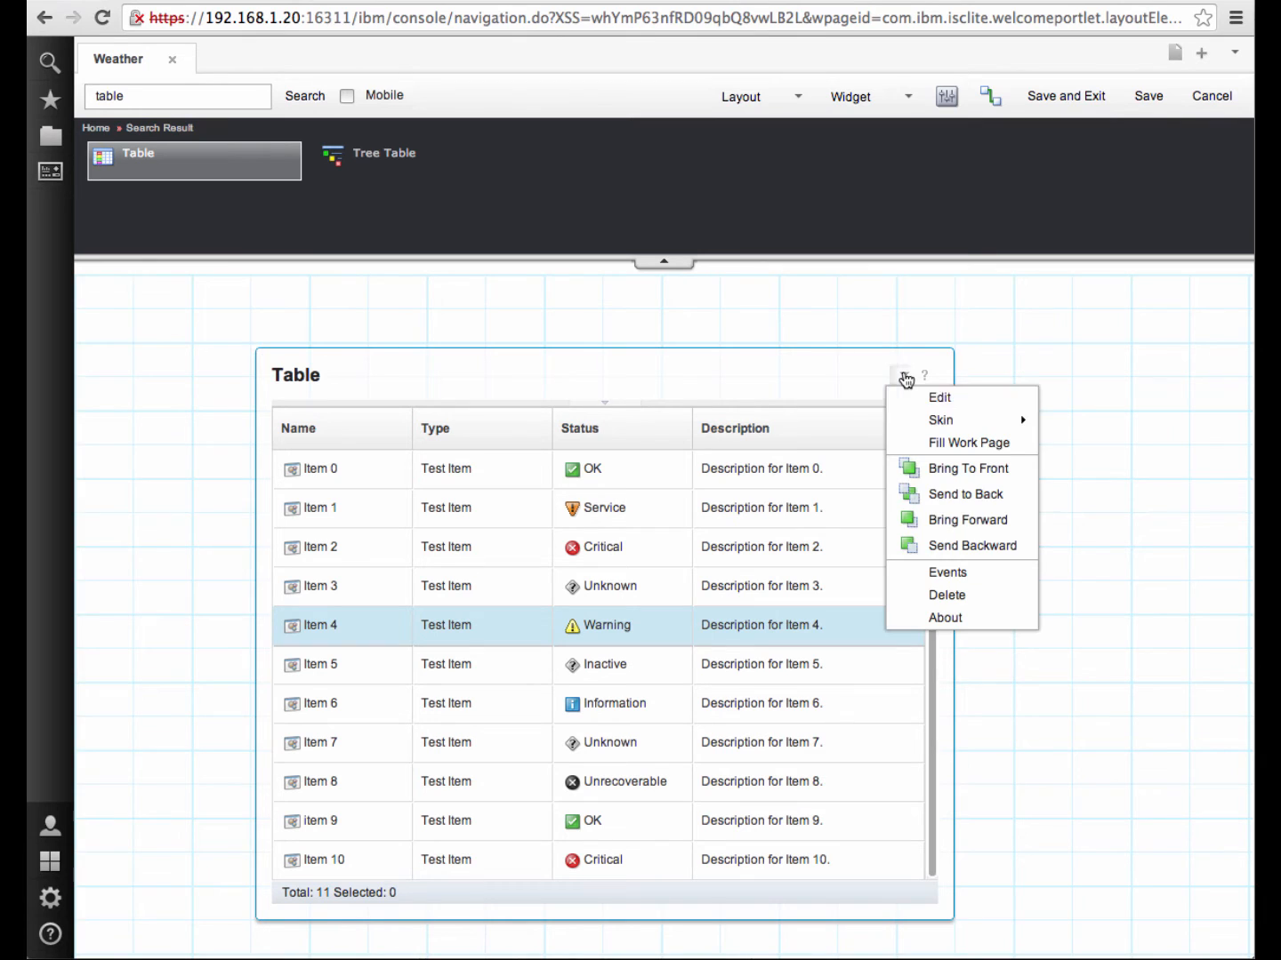
pyautogui.click(943, 399)
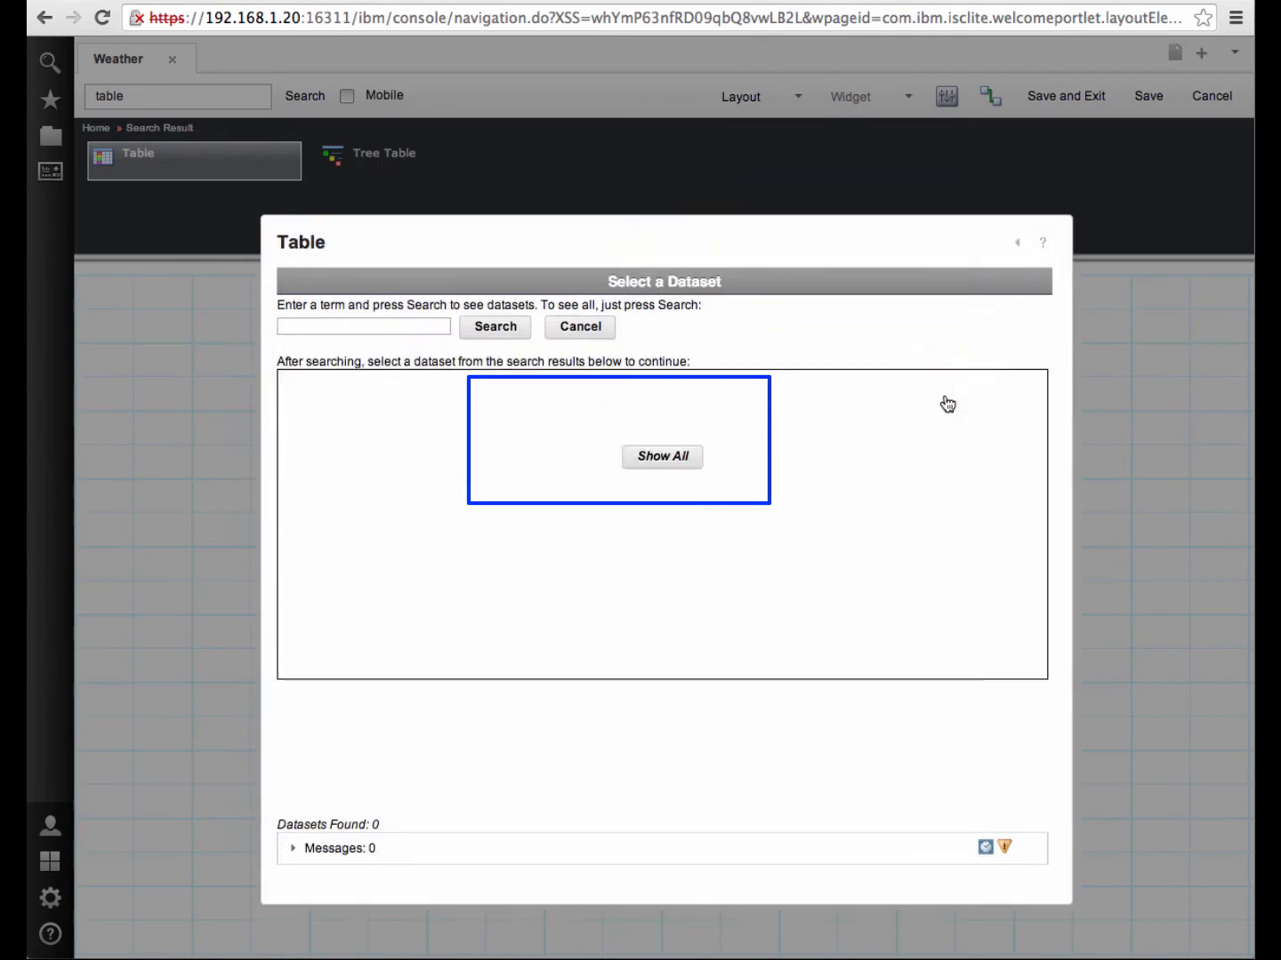
pyautogui.click(696, 413)
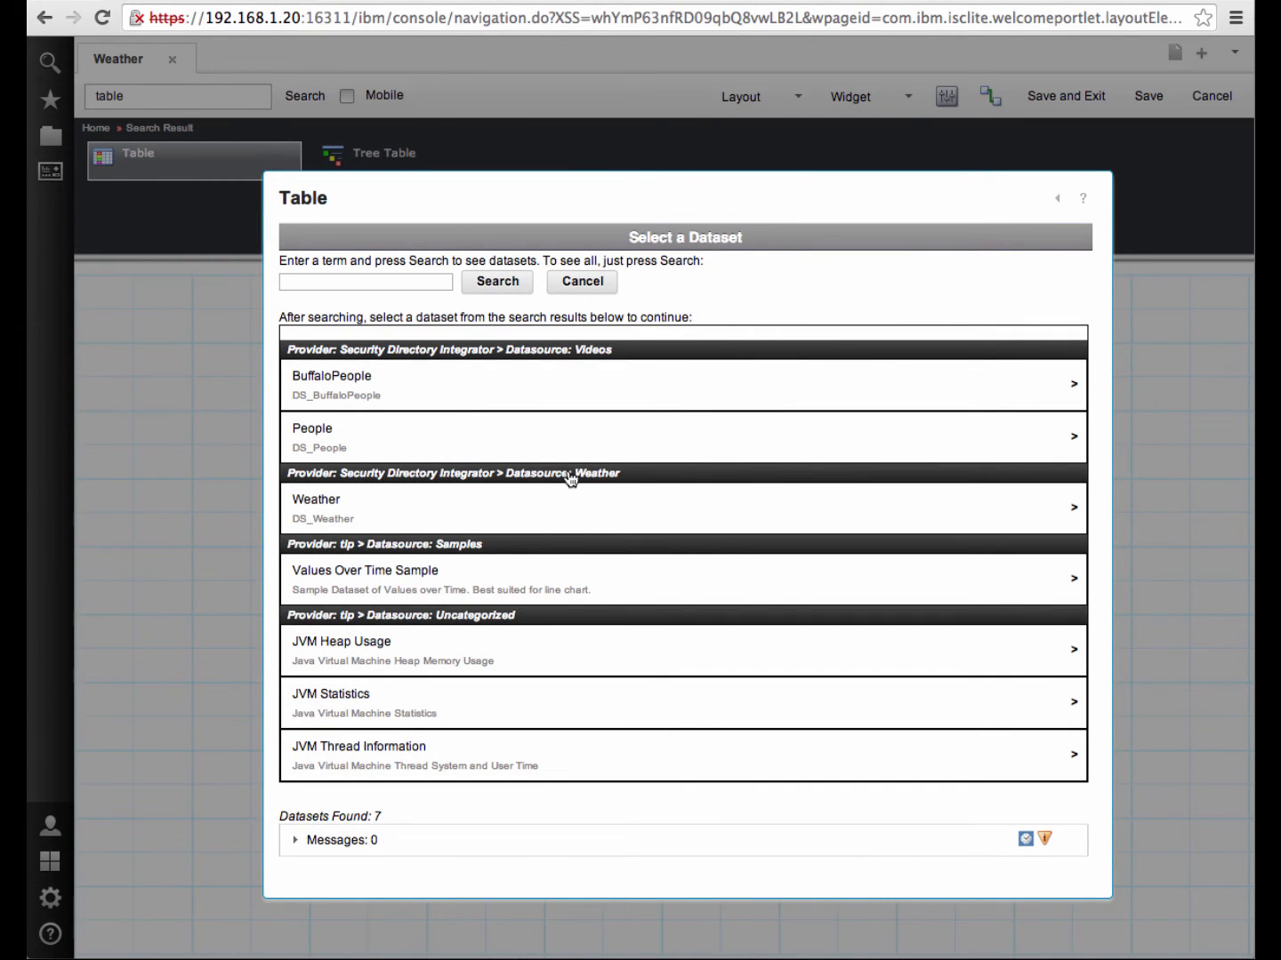
pyautogui.click(325, 507)
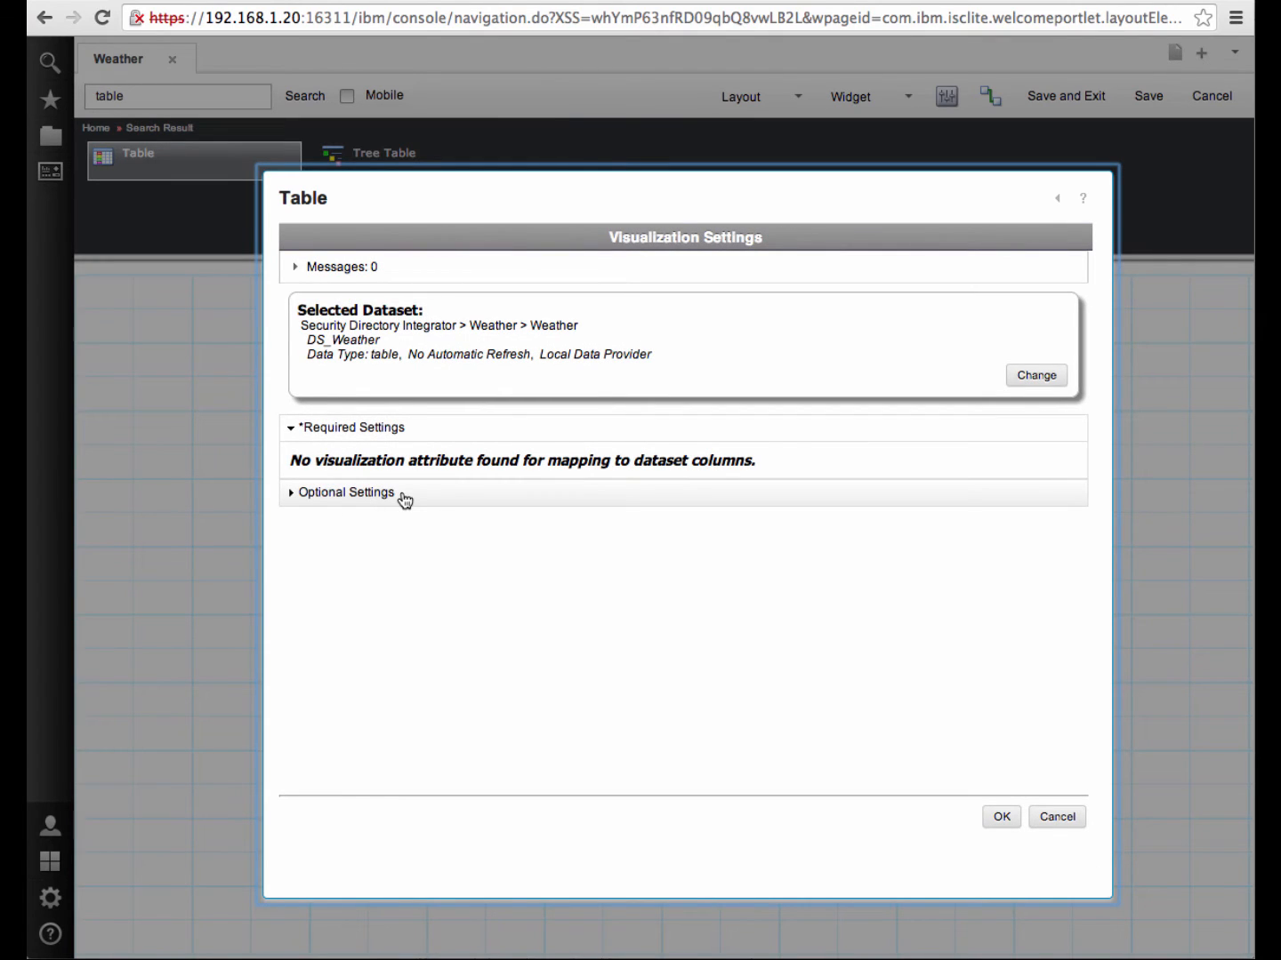
pyautogui.click(403, 495)
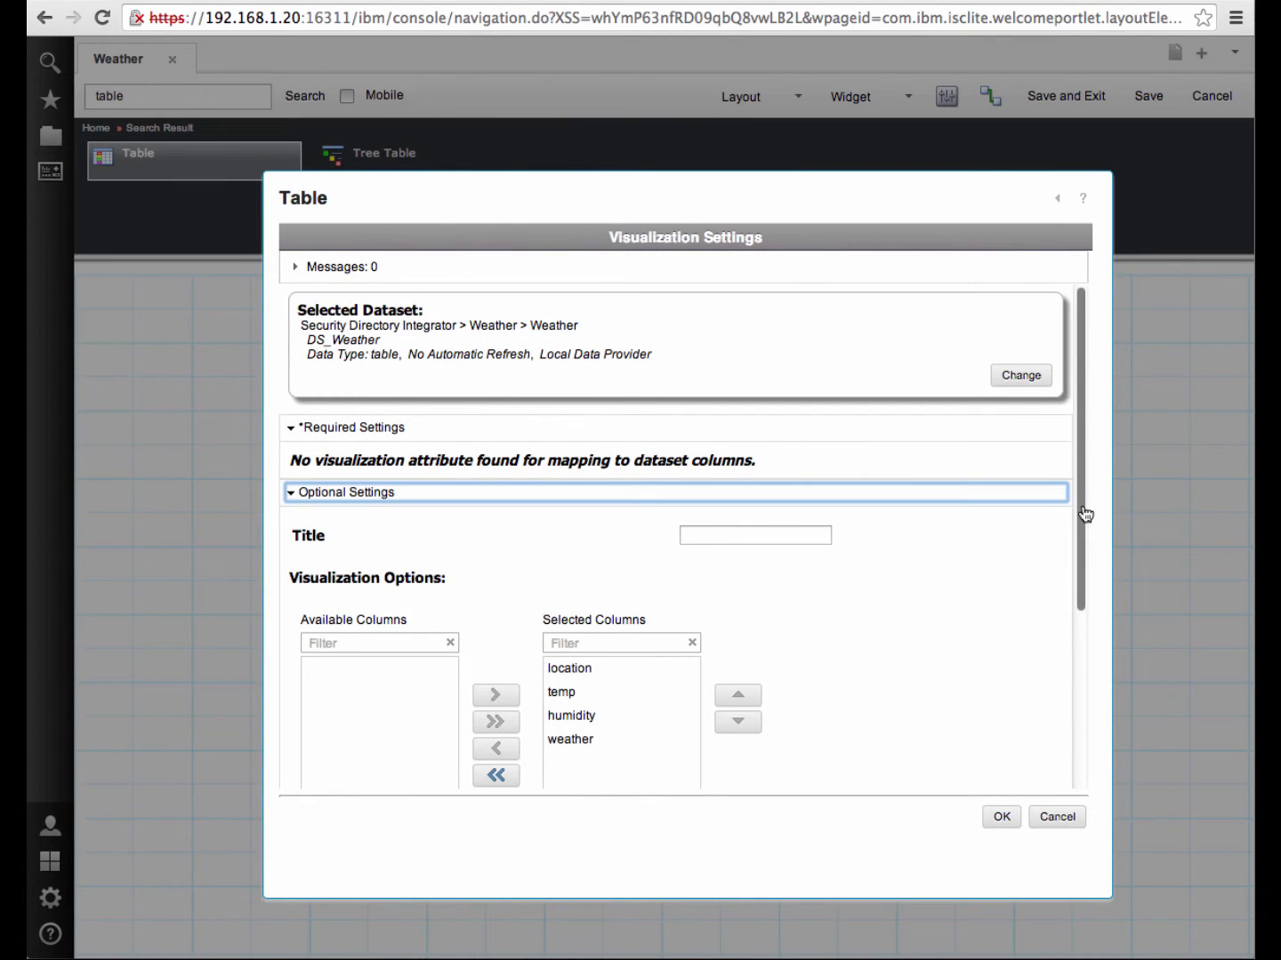
pyautogui.scroll(-5, 891, 603)
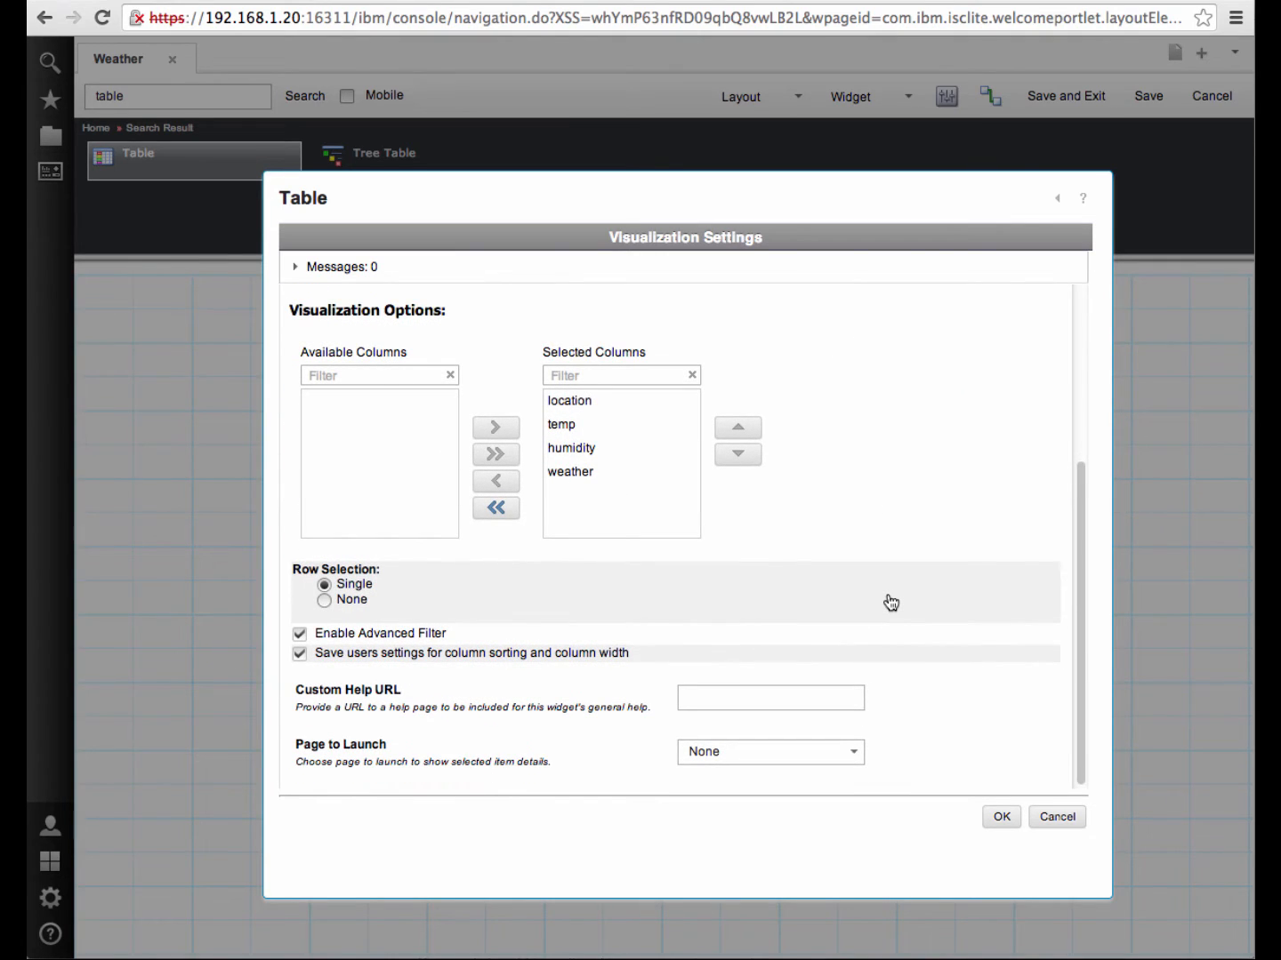
pyautogui.scroll(5, 891, 603)
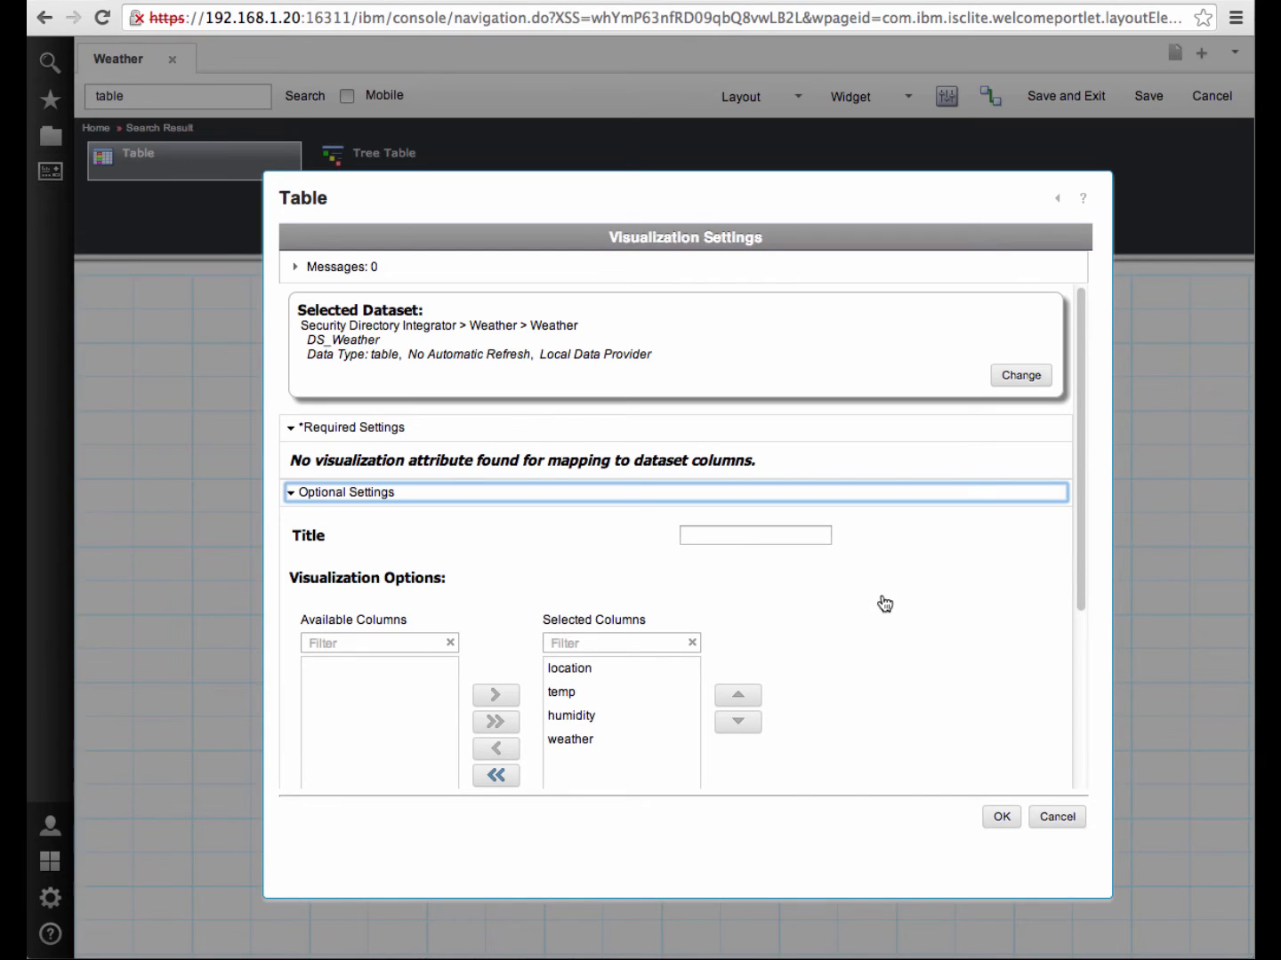
pyautogui.click(1002, 816)
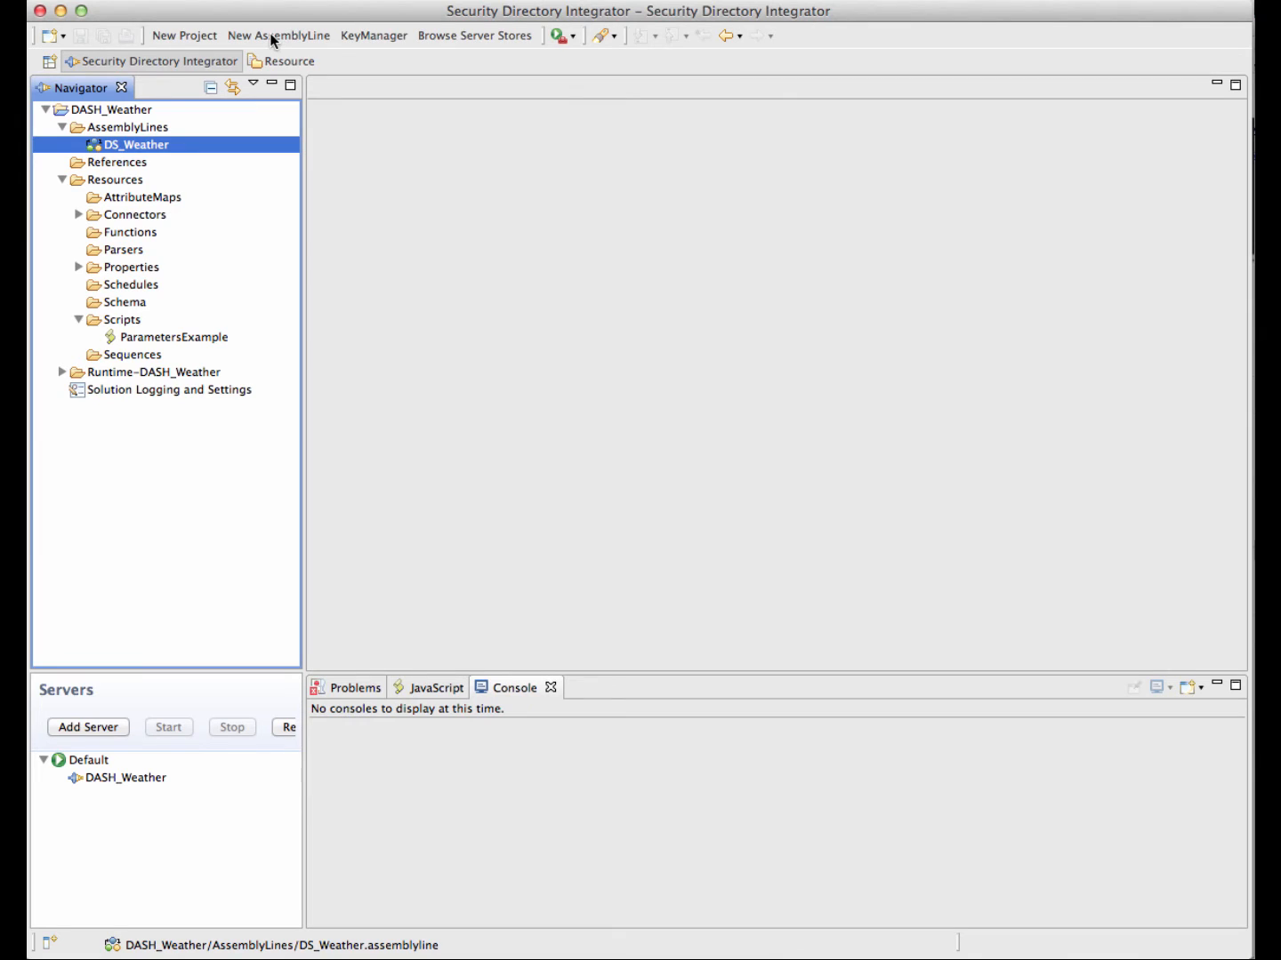
# Switch to Security Directory Integrator and create a new assembly line named DS_Weather_parameters.
pyautogui.click(272, 38)
pyautogui.write('DS_Weather')
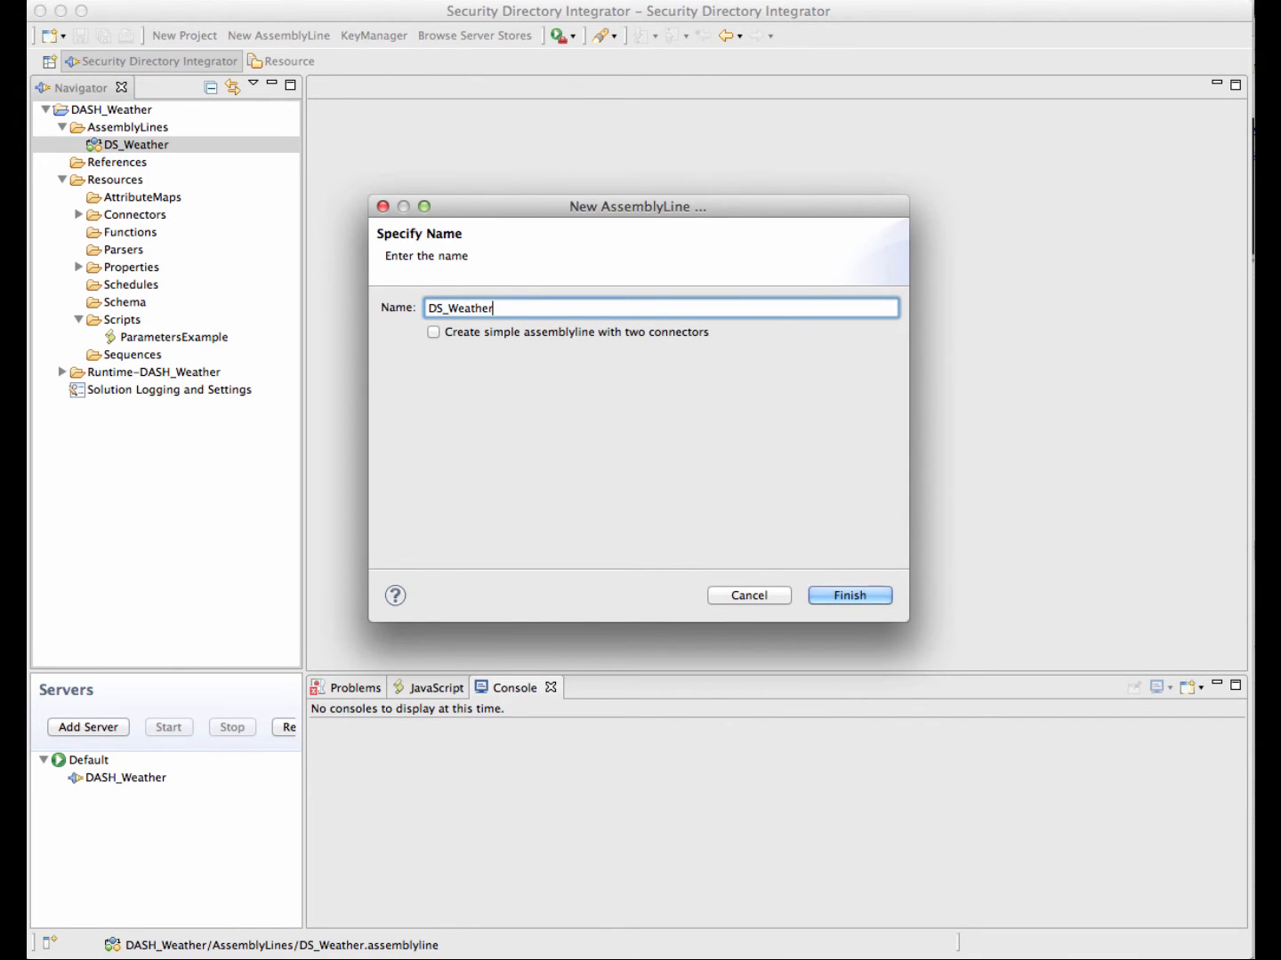
pyautogui.write('_parameters')
pyautogui.click(849, 597)
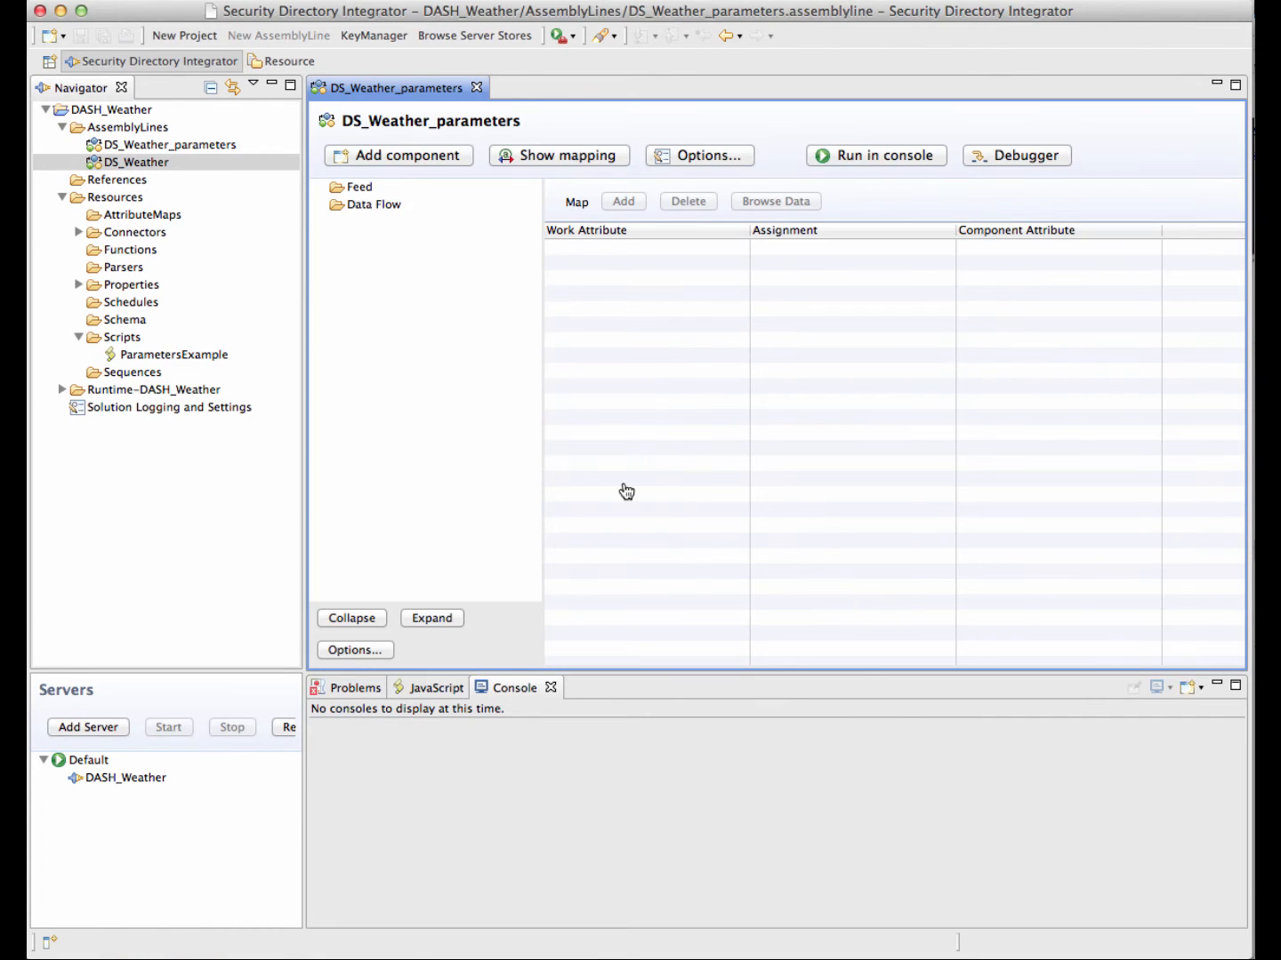
# Add the ParametersExample script to the Data Flow section of DS_Weather_parameters and open its code.
pyautogui.click(185, 356)
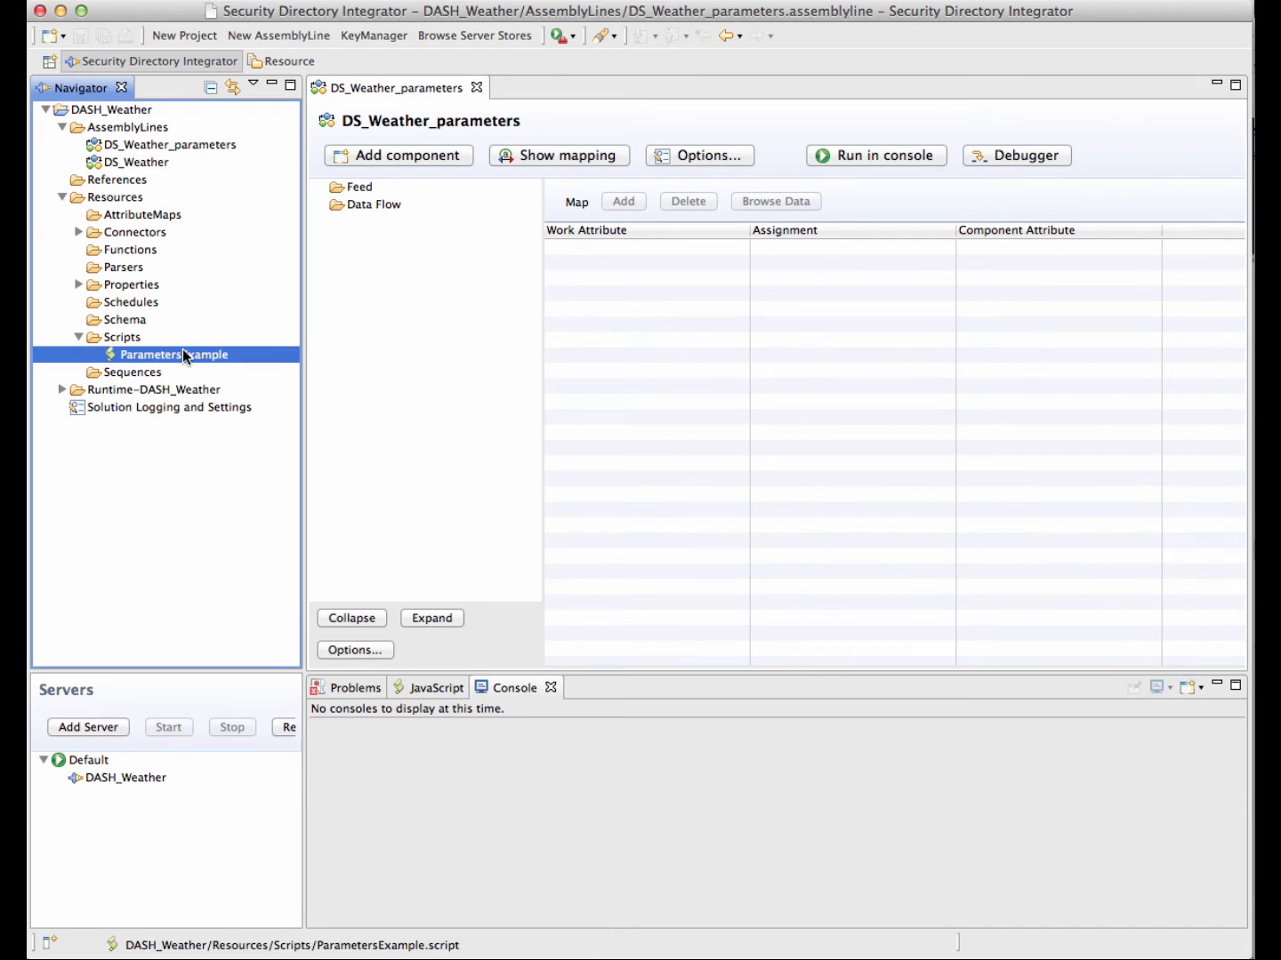
pyautogui.moveTo(185, 356); pyautogui.dragTo(354, 210)
pyautogui.click(322, 204)
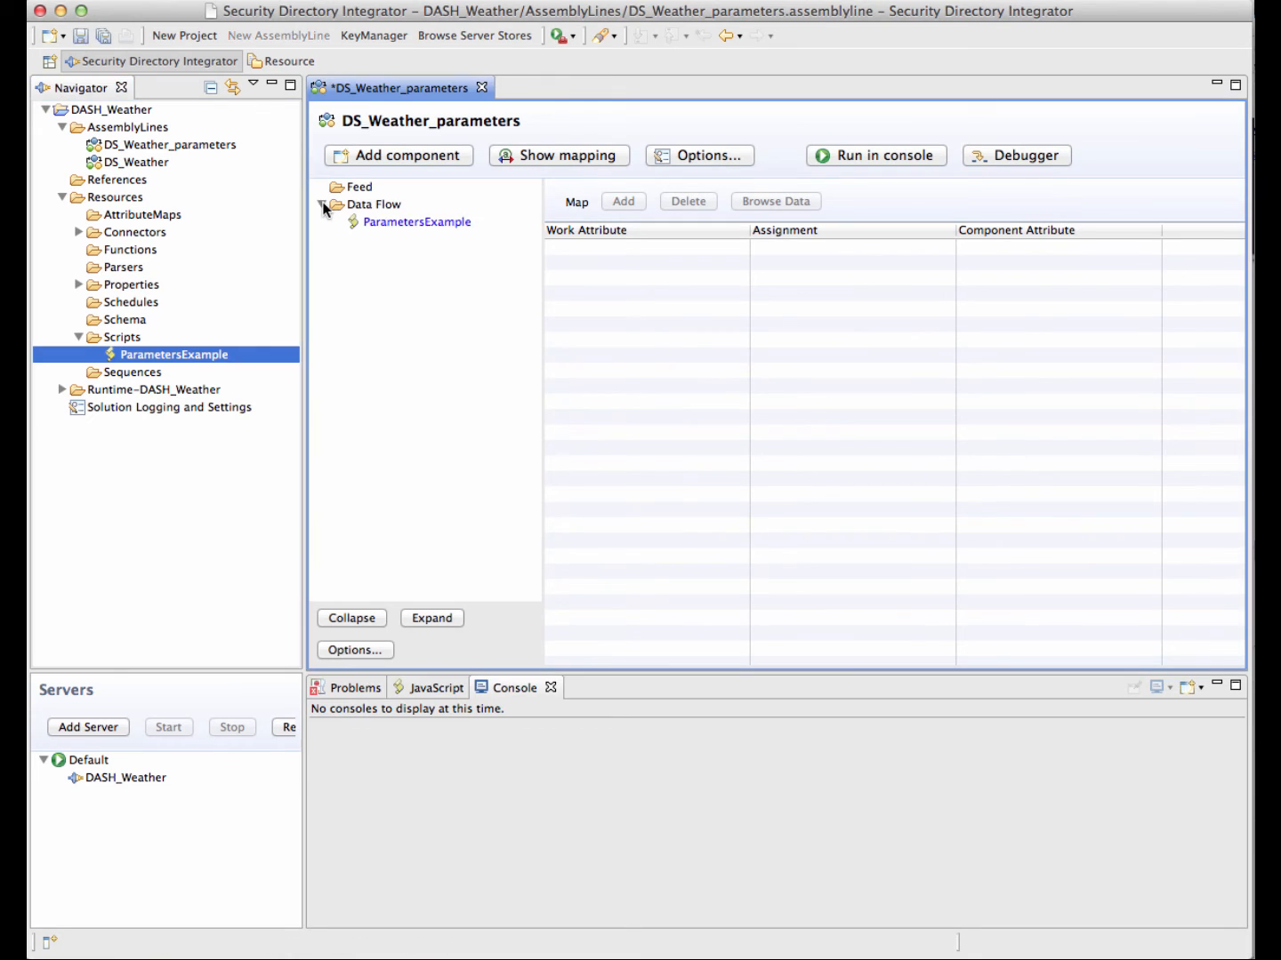
pyautogui.click(391, 227)
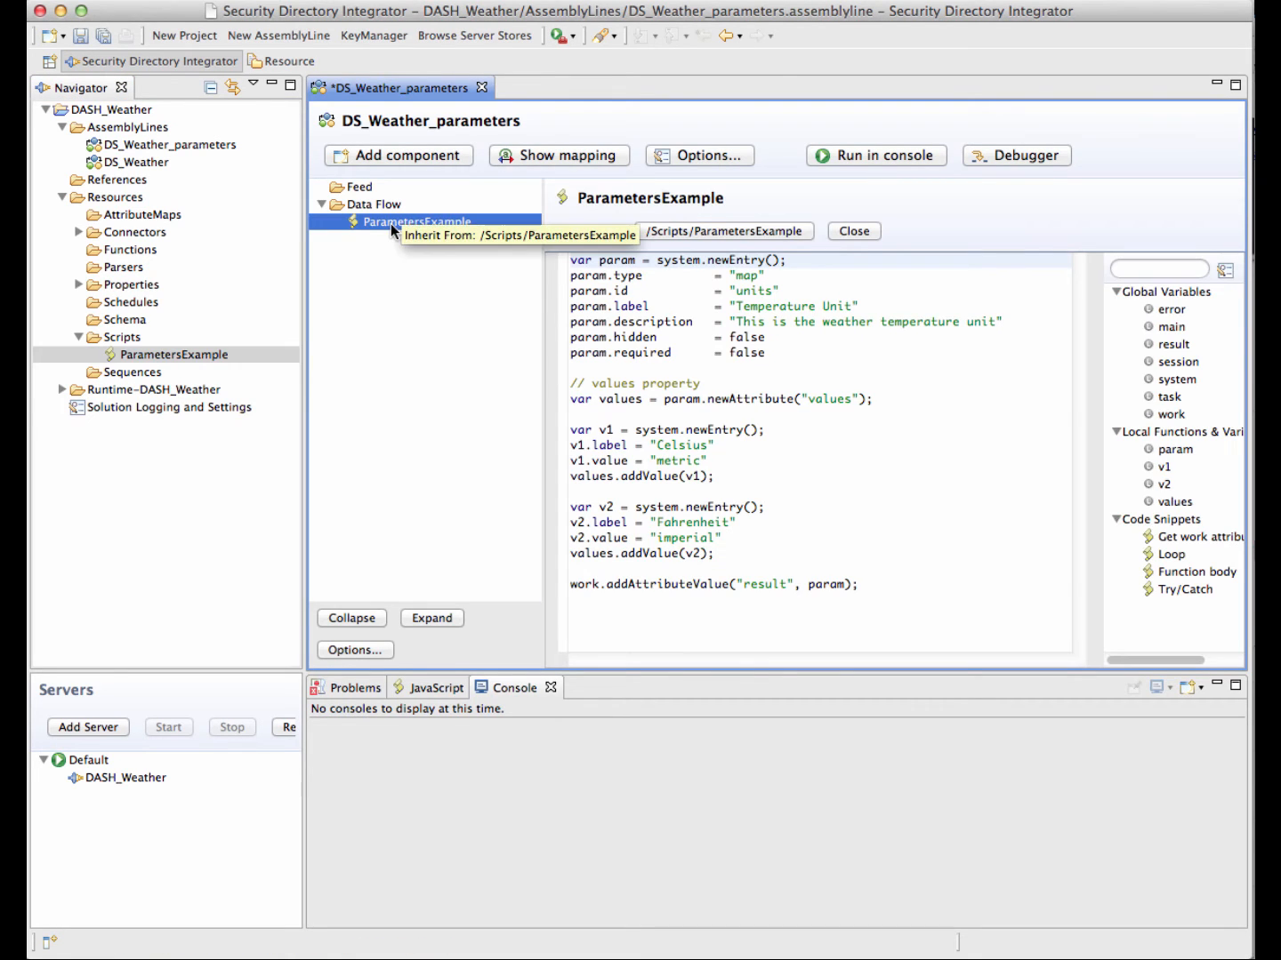
pyautogui.click(844, 373)
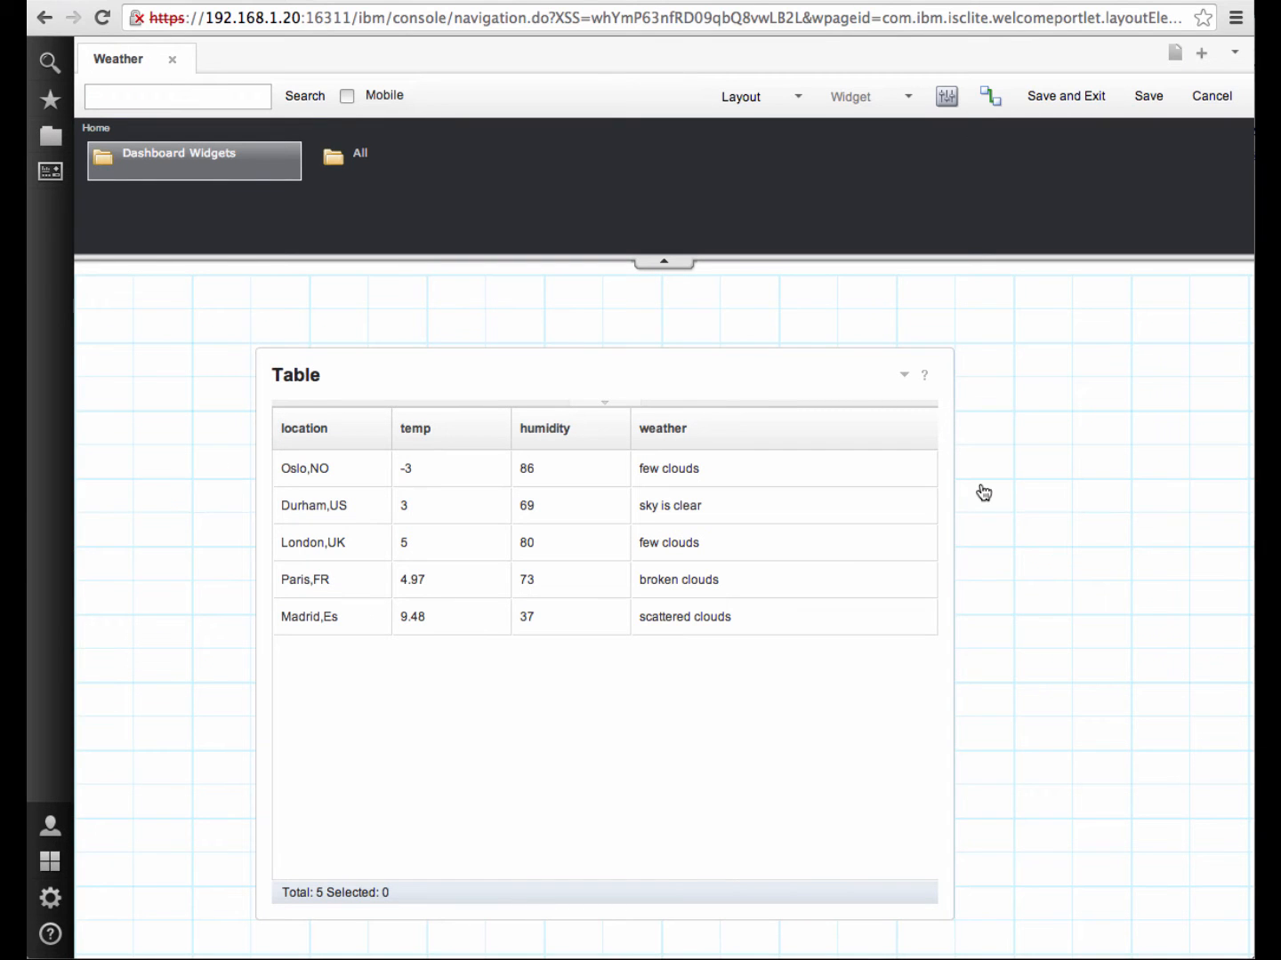
# Set the Table widget's optional Temperature Unit dataset parameter to Fahrenheit and apply the settings.
pyautogui.click(904, 377)
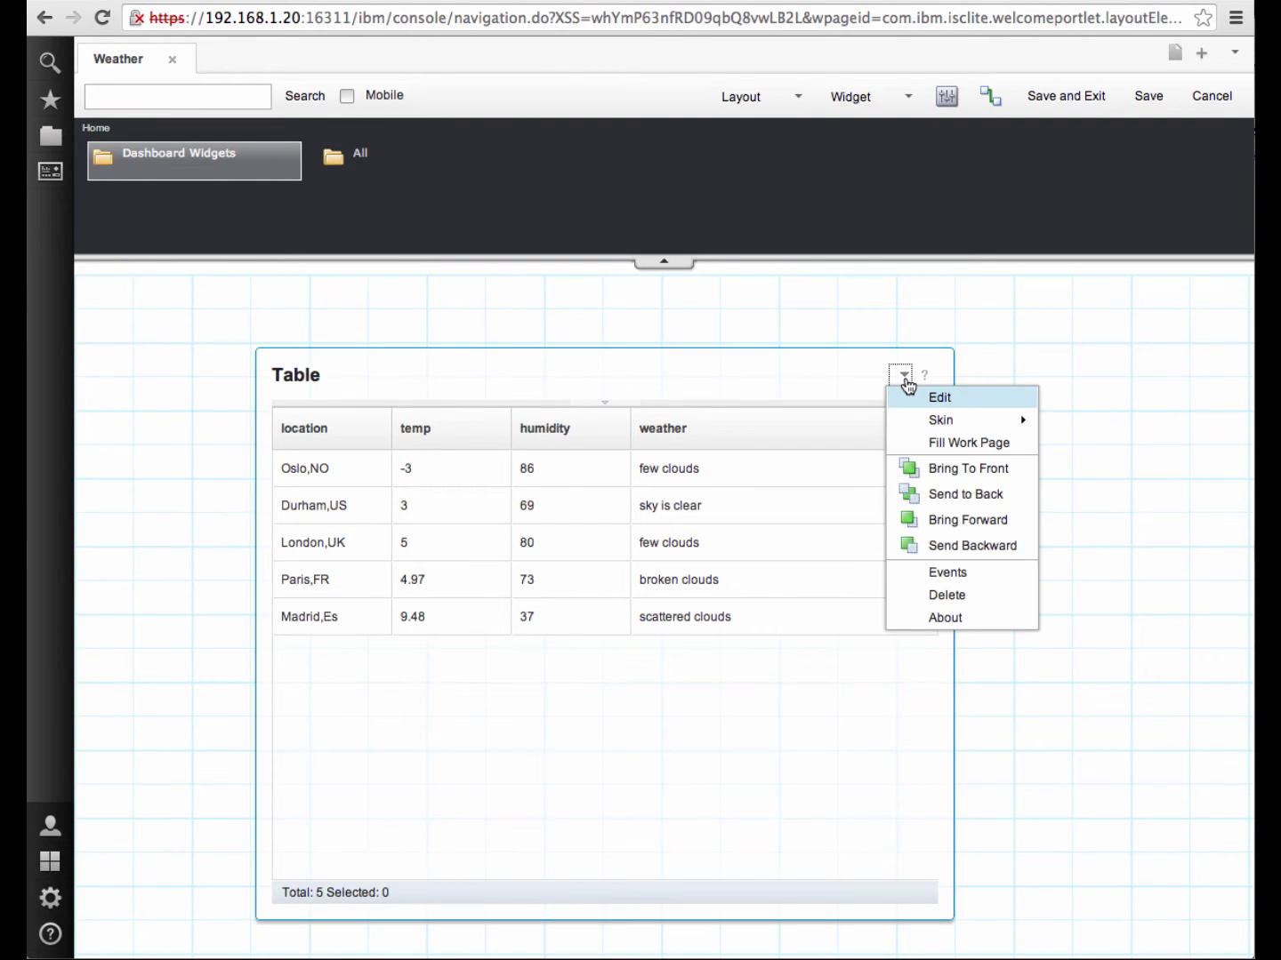
pyautogui.click(938, 397)
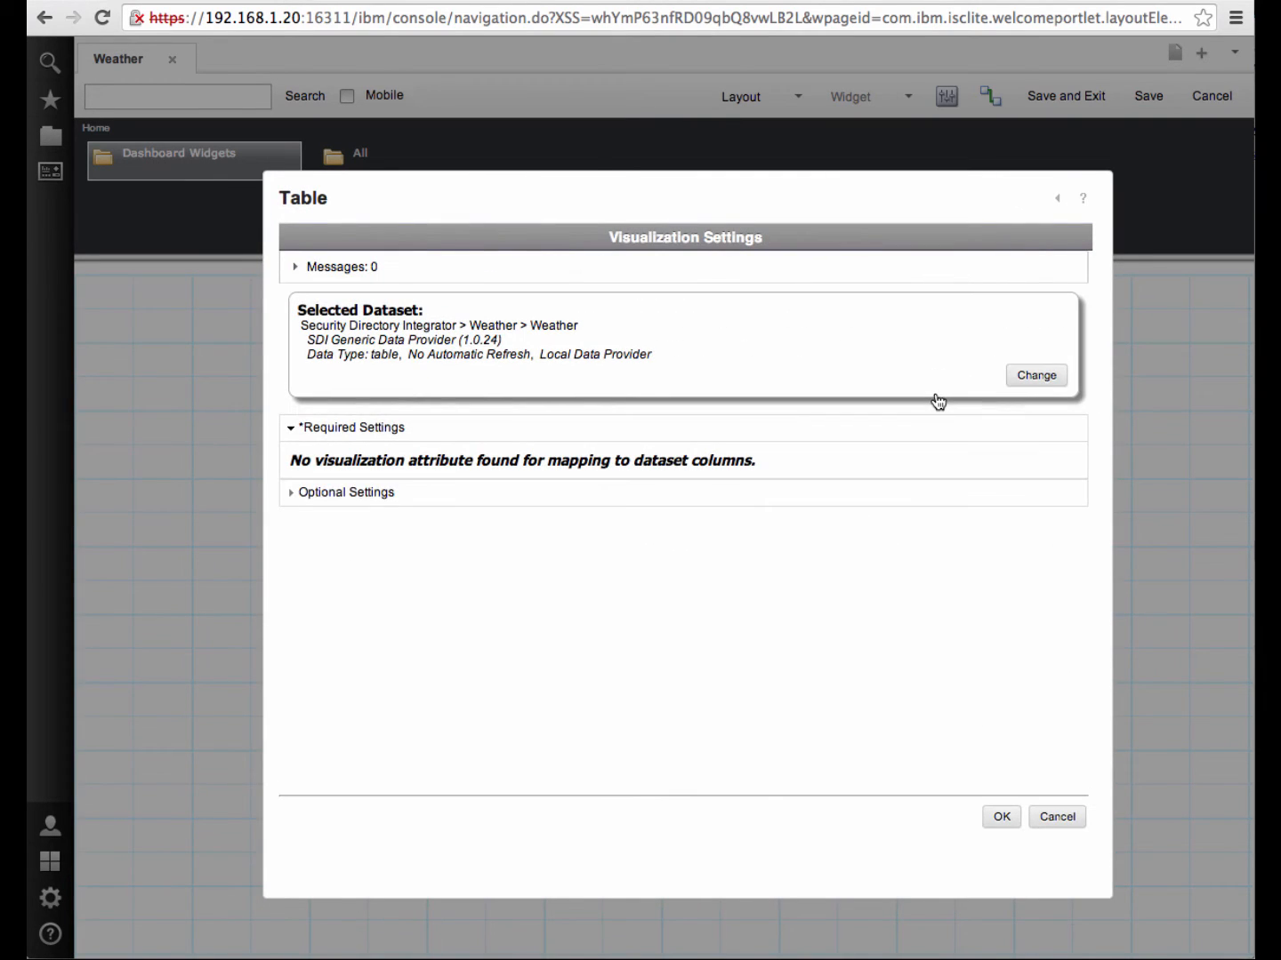
pyautogui.click(573, 497)
pyautogui.scroll(-5, 904, 596)
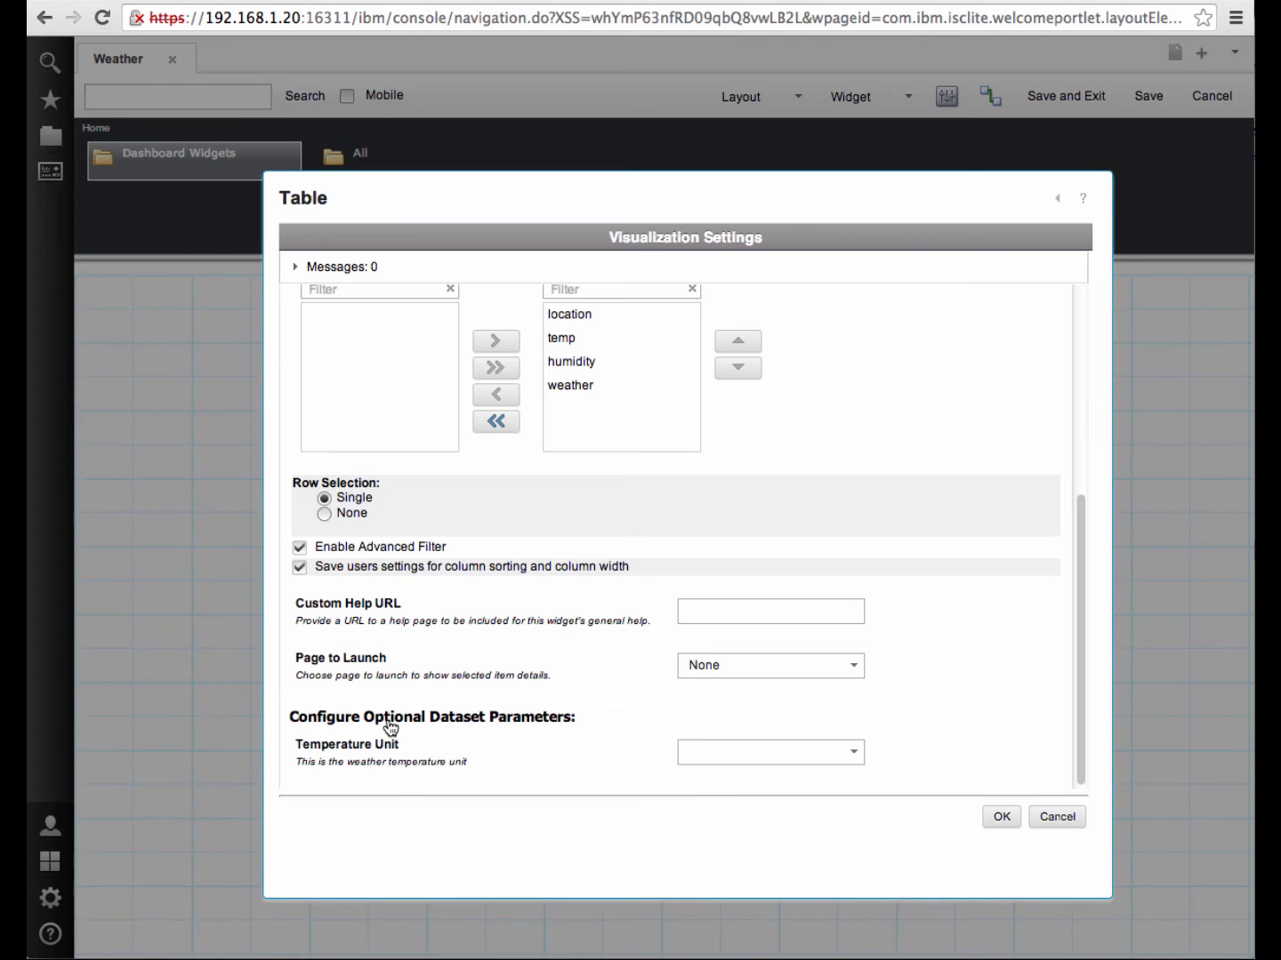
pyautogui.click(850, 757)
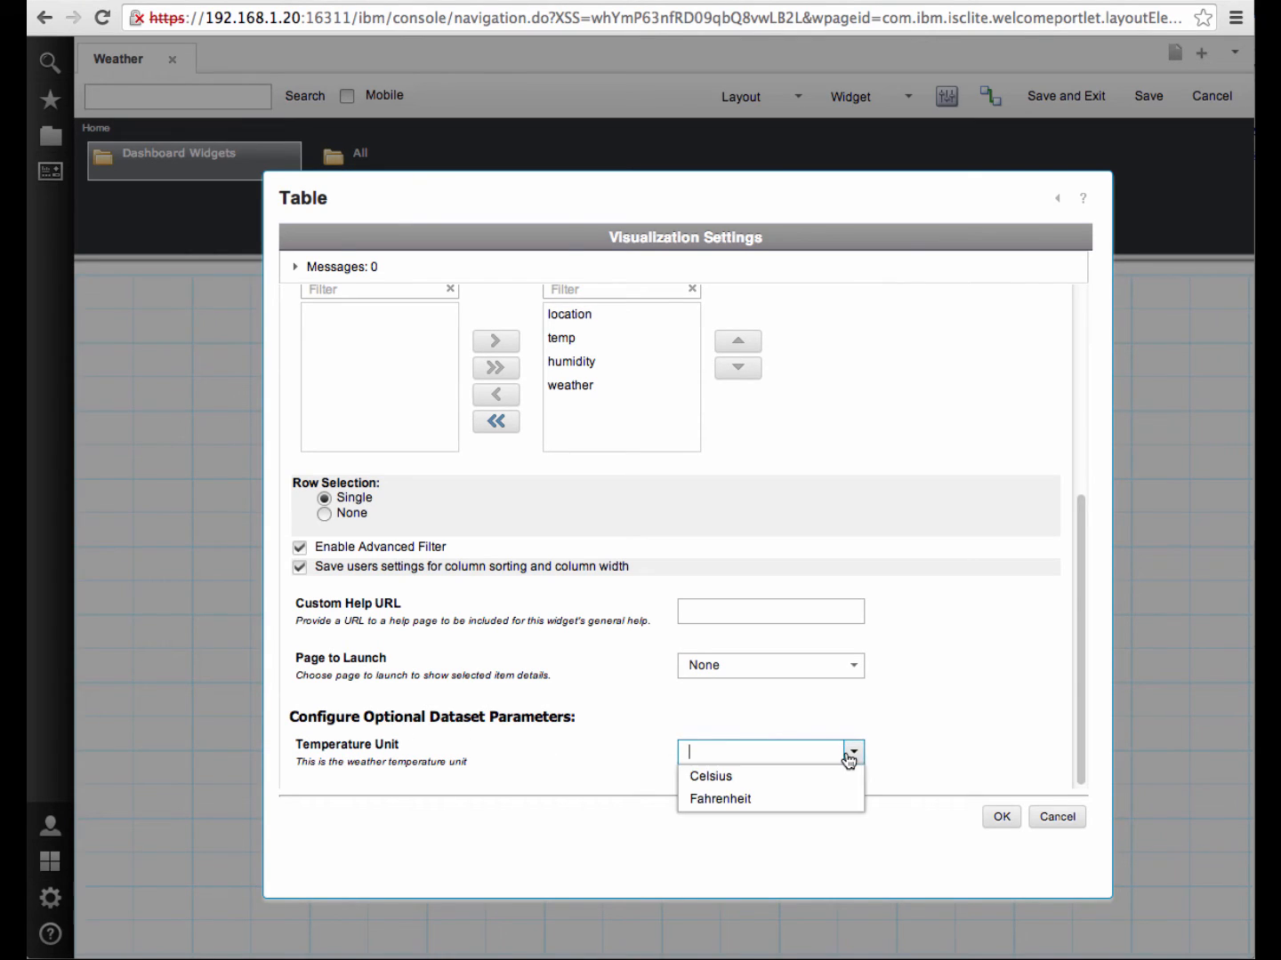
pyautogui.click(727, 805)
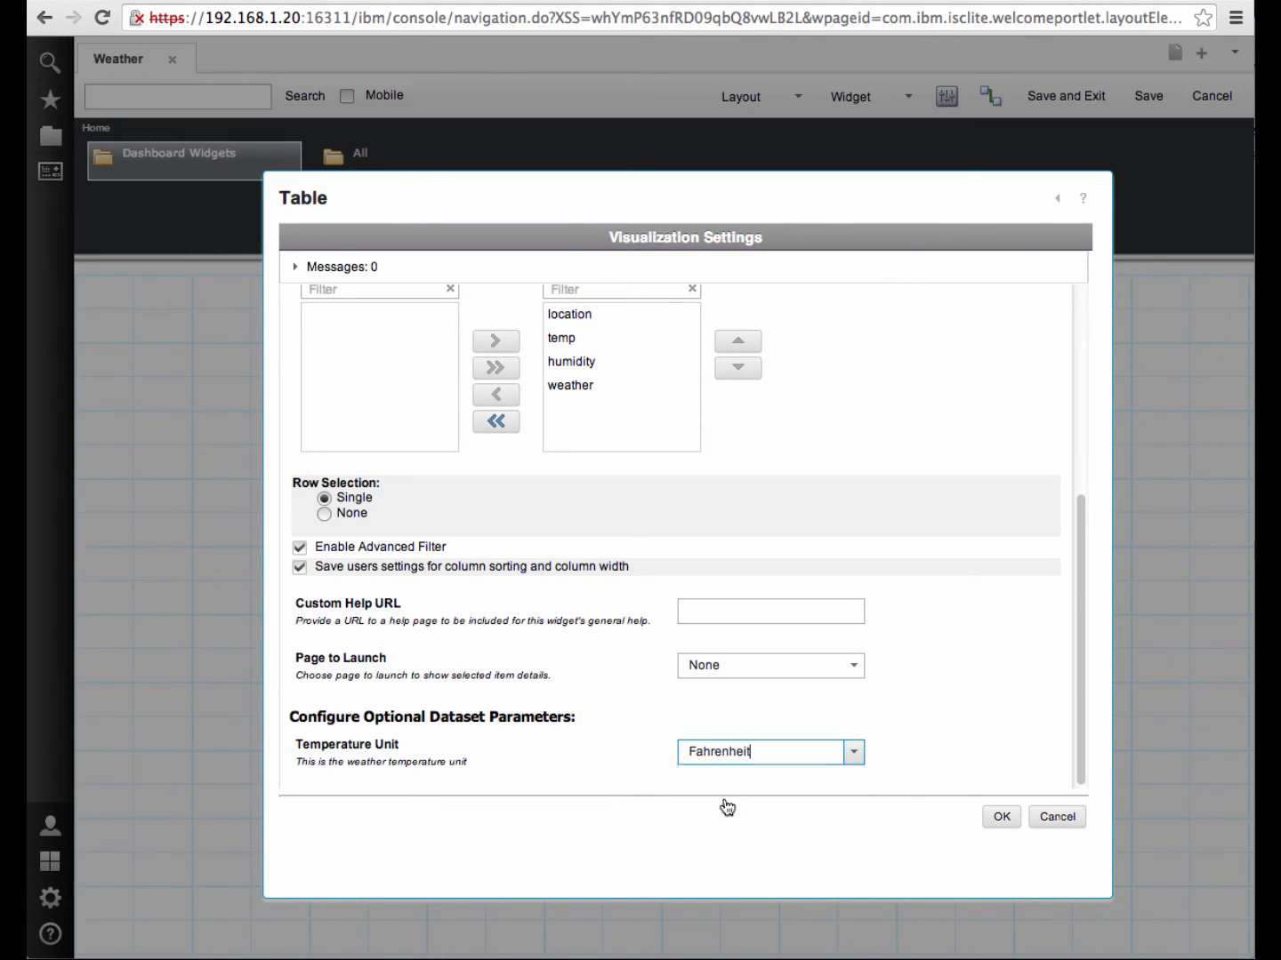
pyautogui.click(1001, 812)
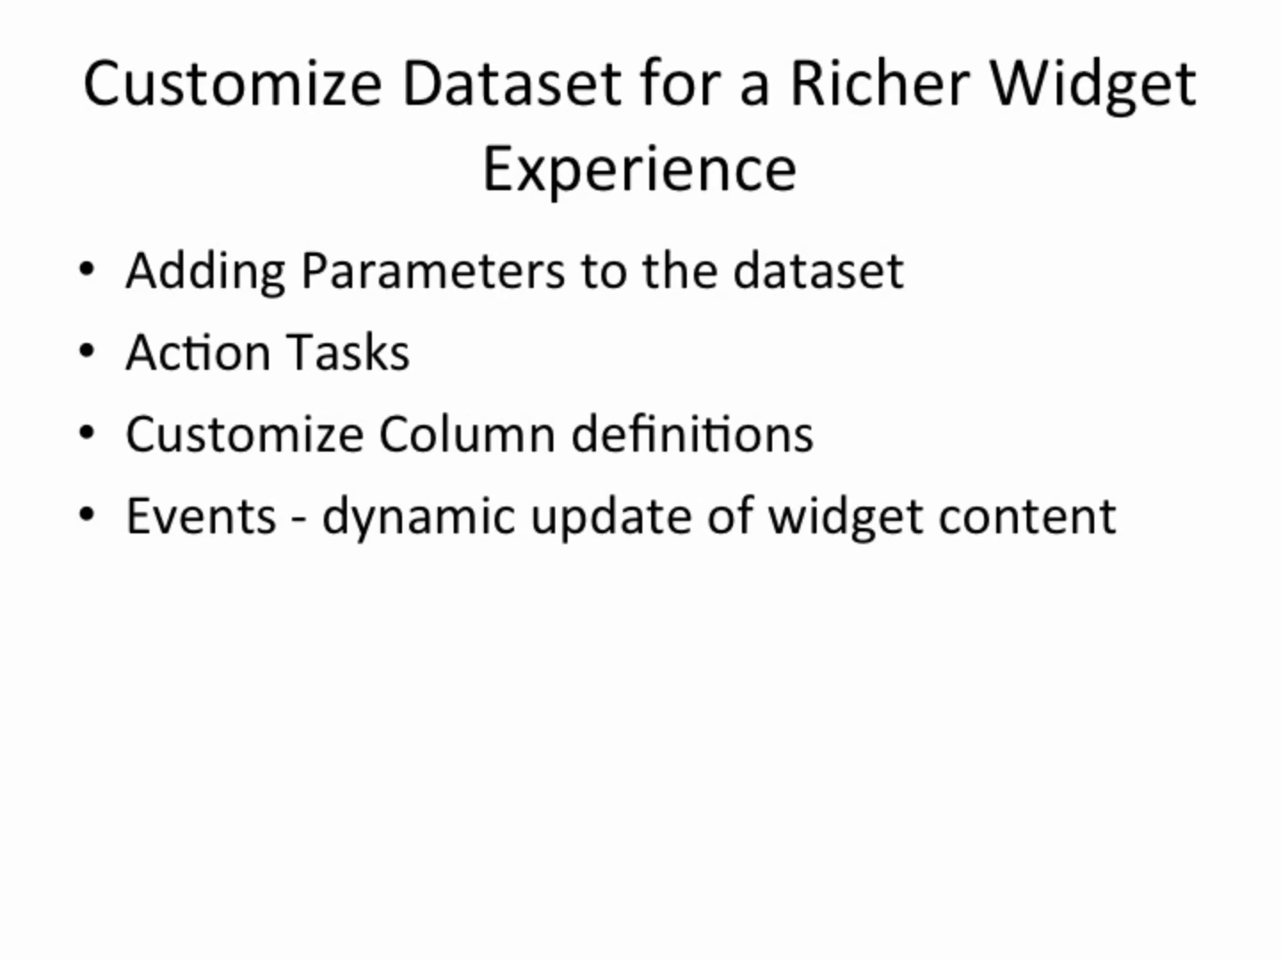
pyautogui.press('Right')
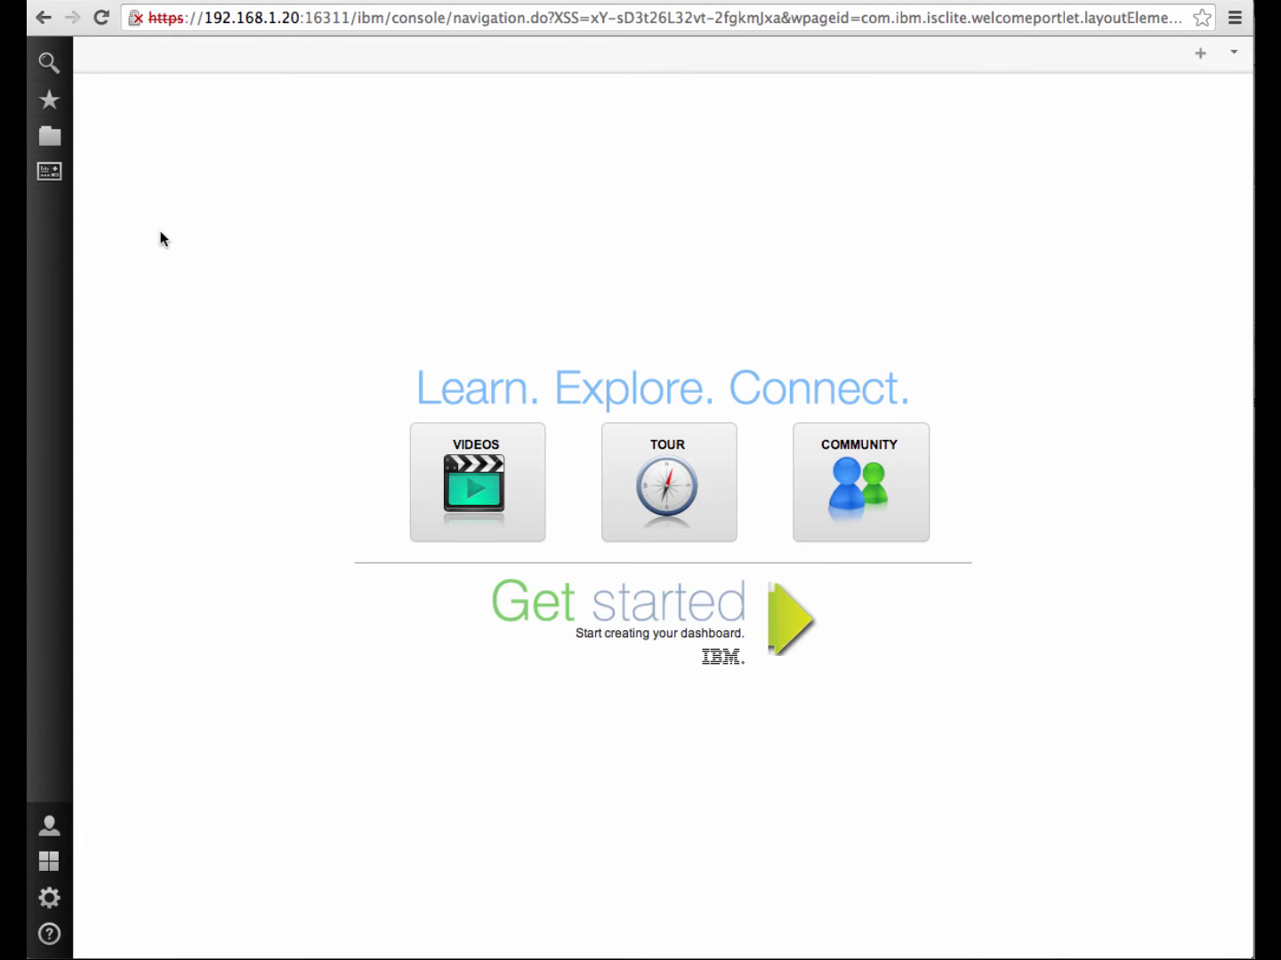
# Open the Weather page, reveal the Table widget's toolbar, and review the actions offered with no row selected.
pyautogui.click(59, 139)
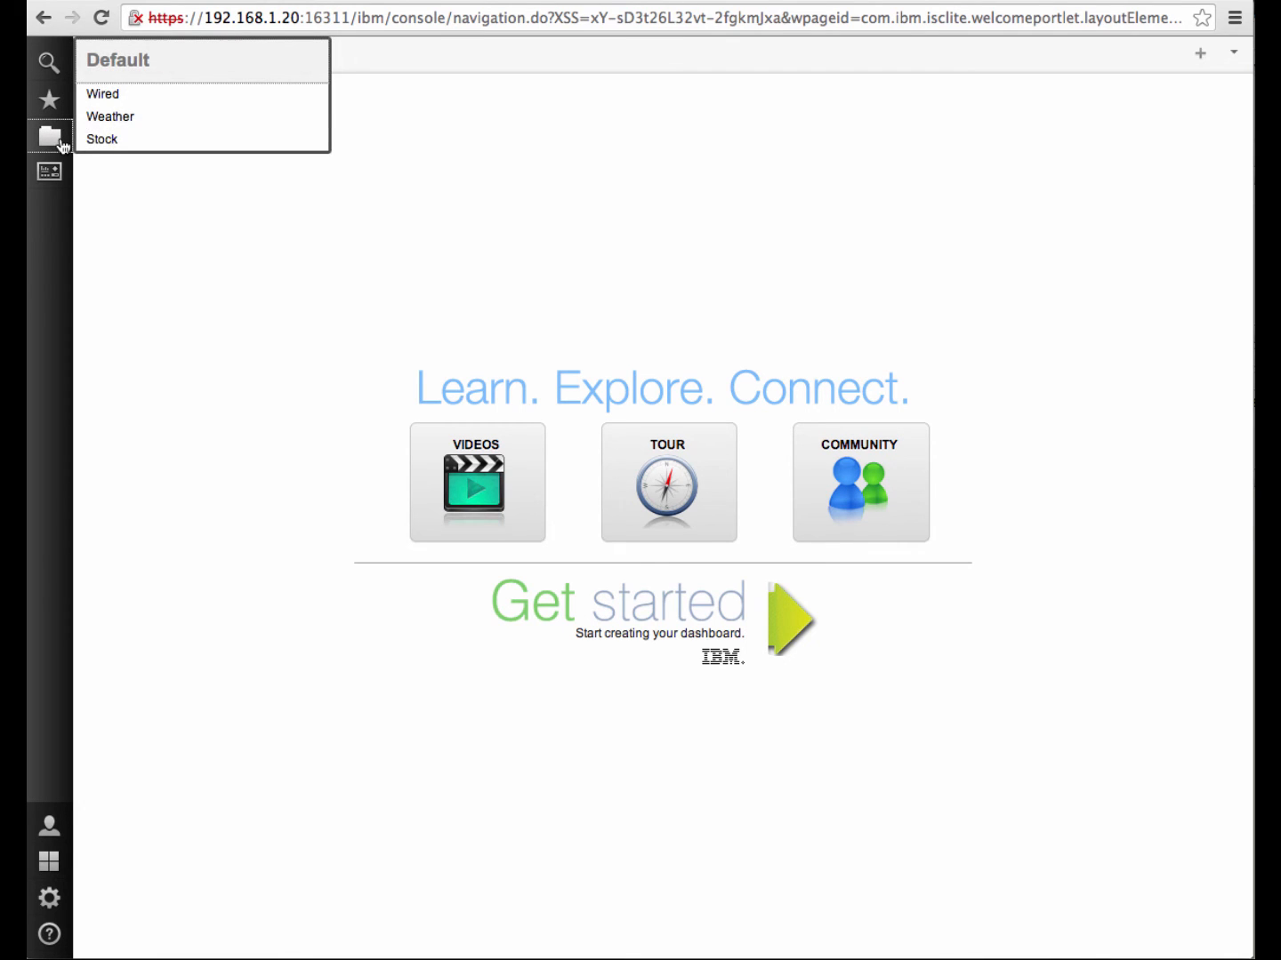
pyautogui.click(111, 128)
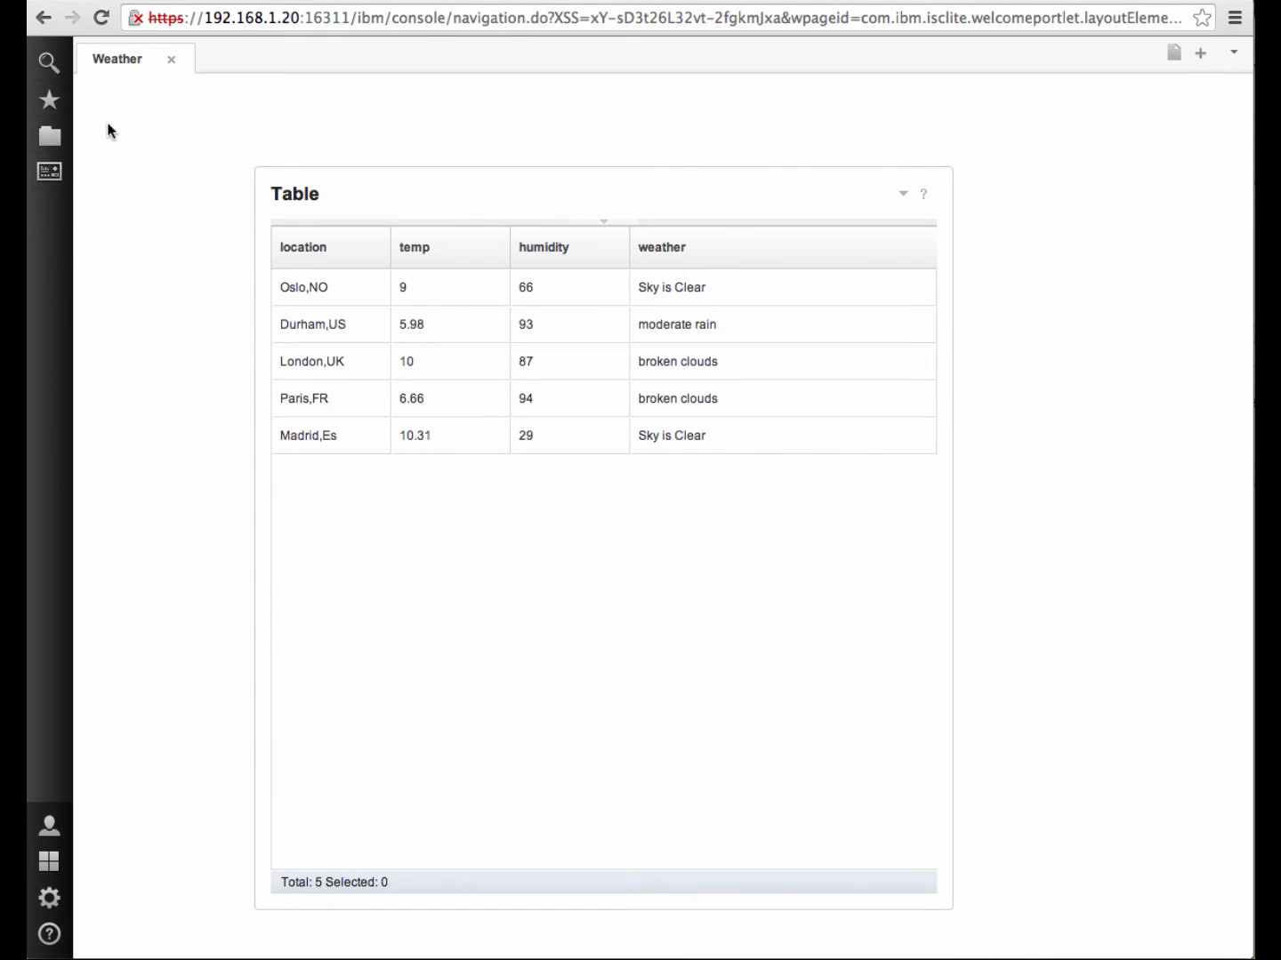
pyautogui.click(598, 221)
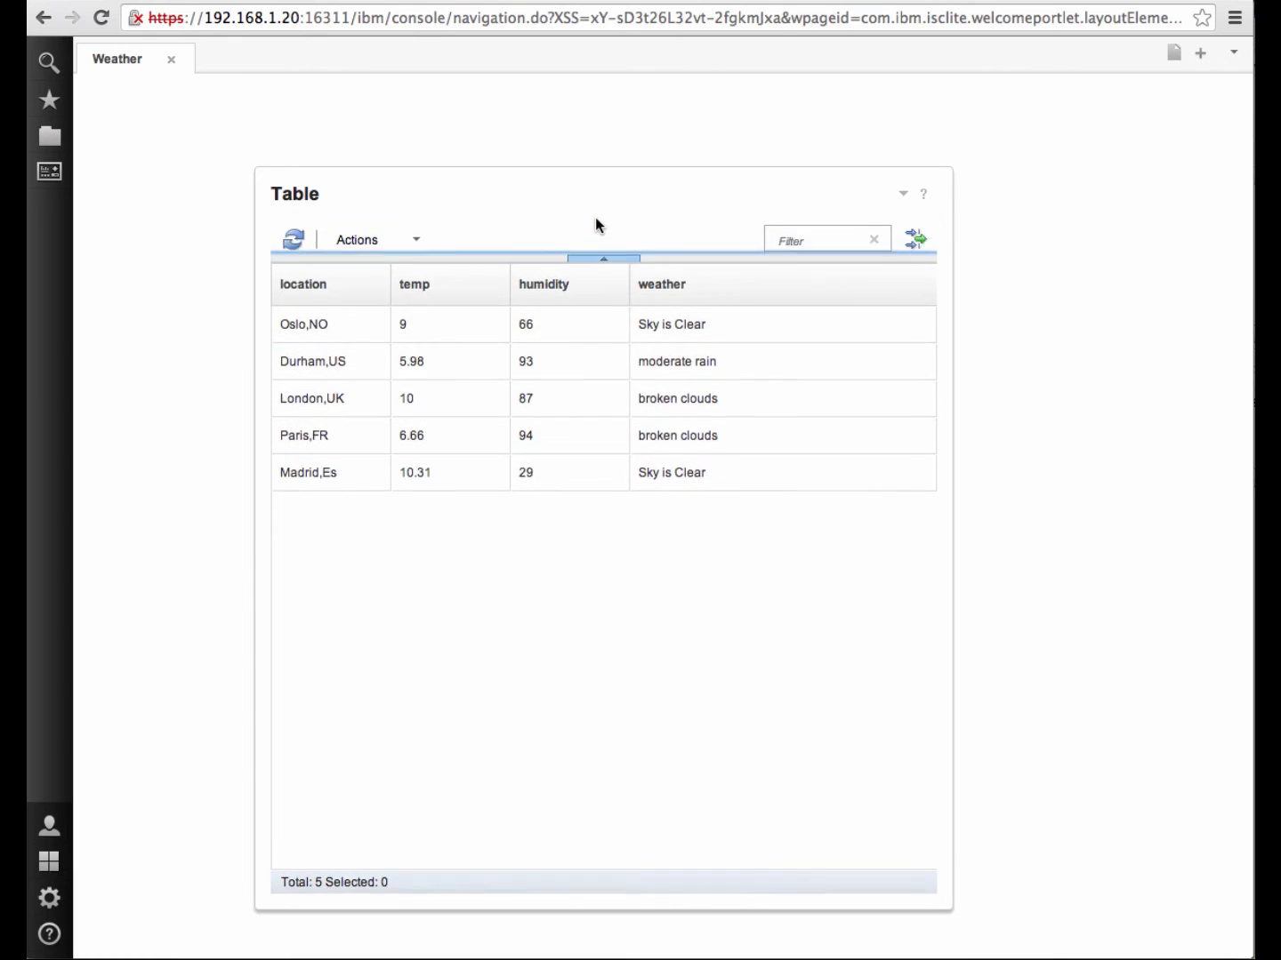
pyautogui.click(425, 246)
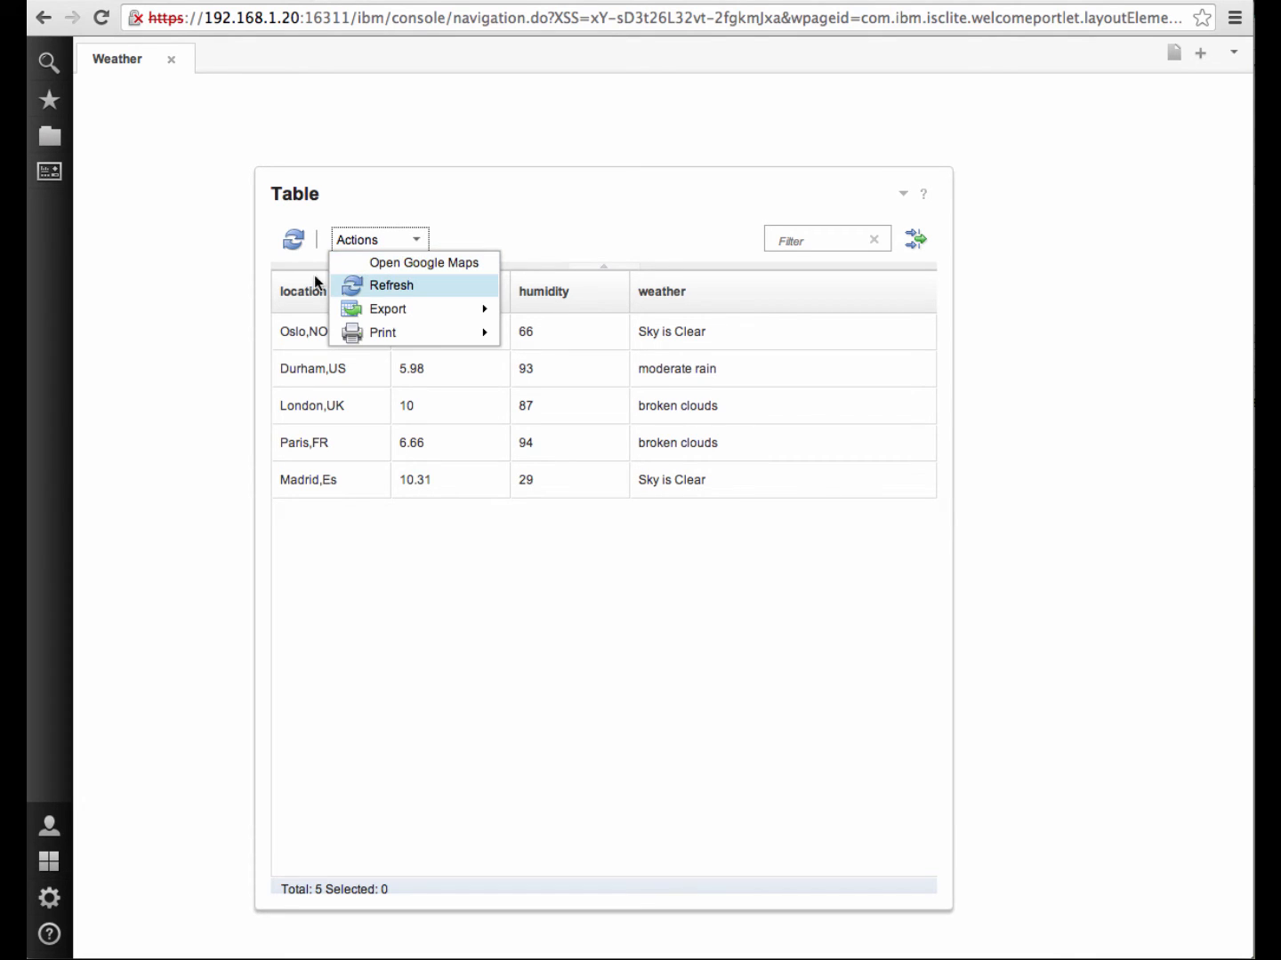
pyautogui.click(205, 304)
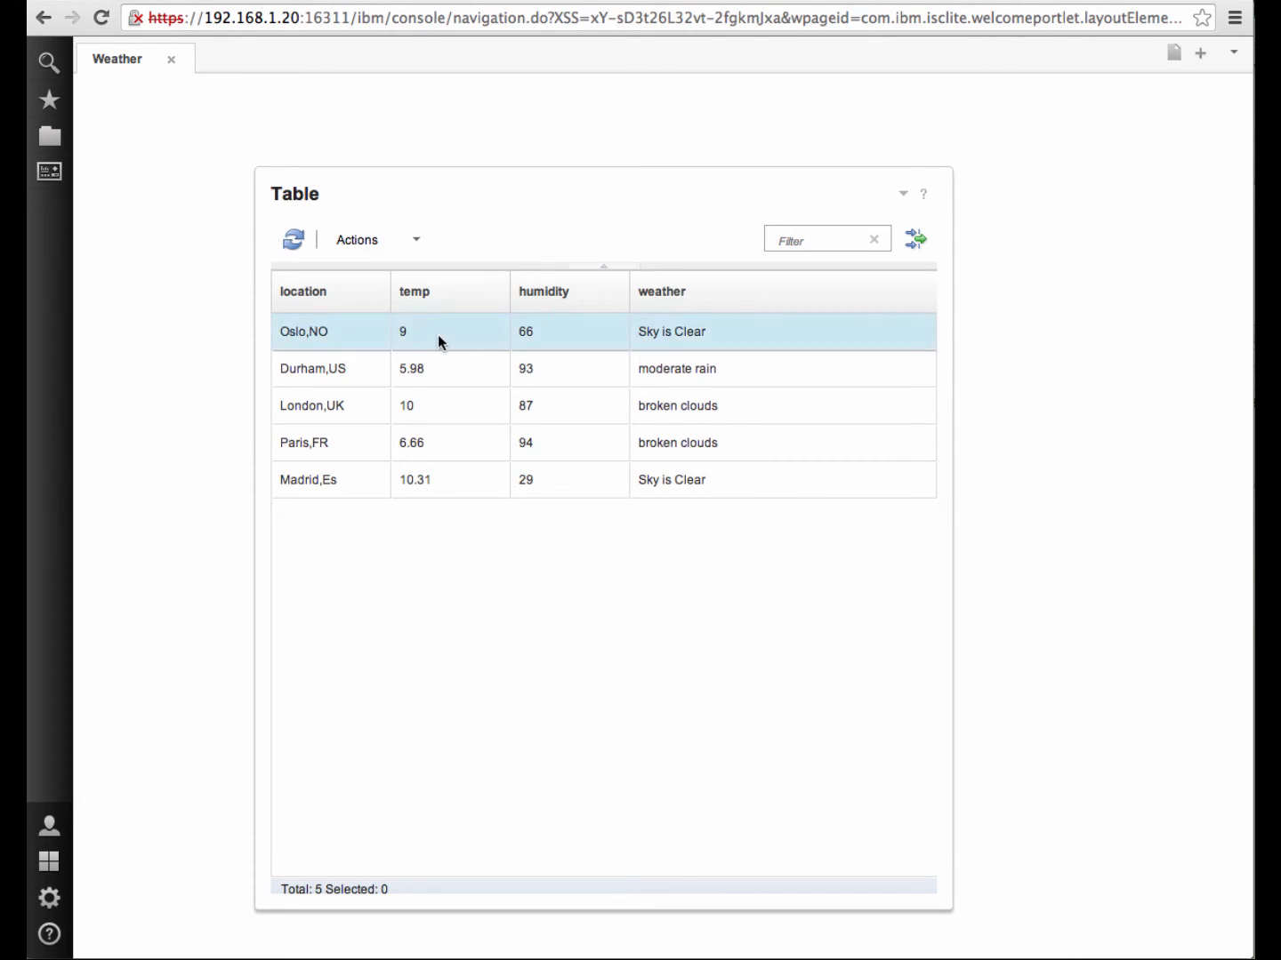
# Select the Durham,US row in the weather table and show its location in Google Maps.
pyautogui.click(443, 366)
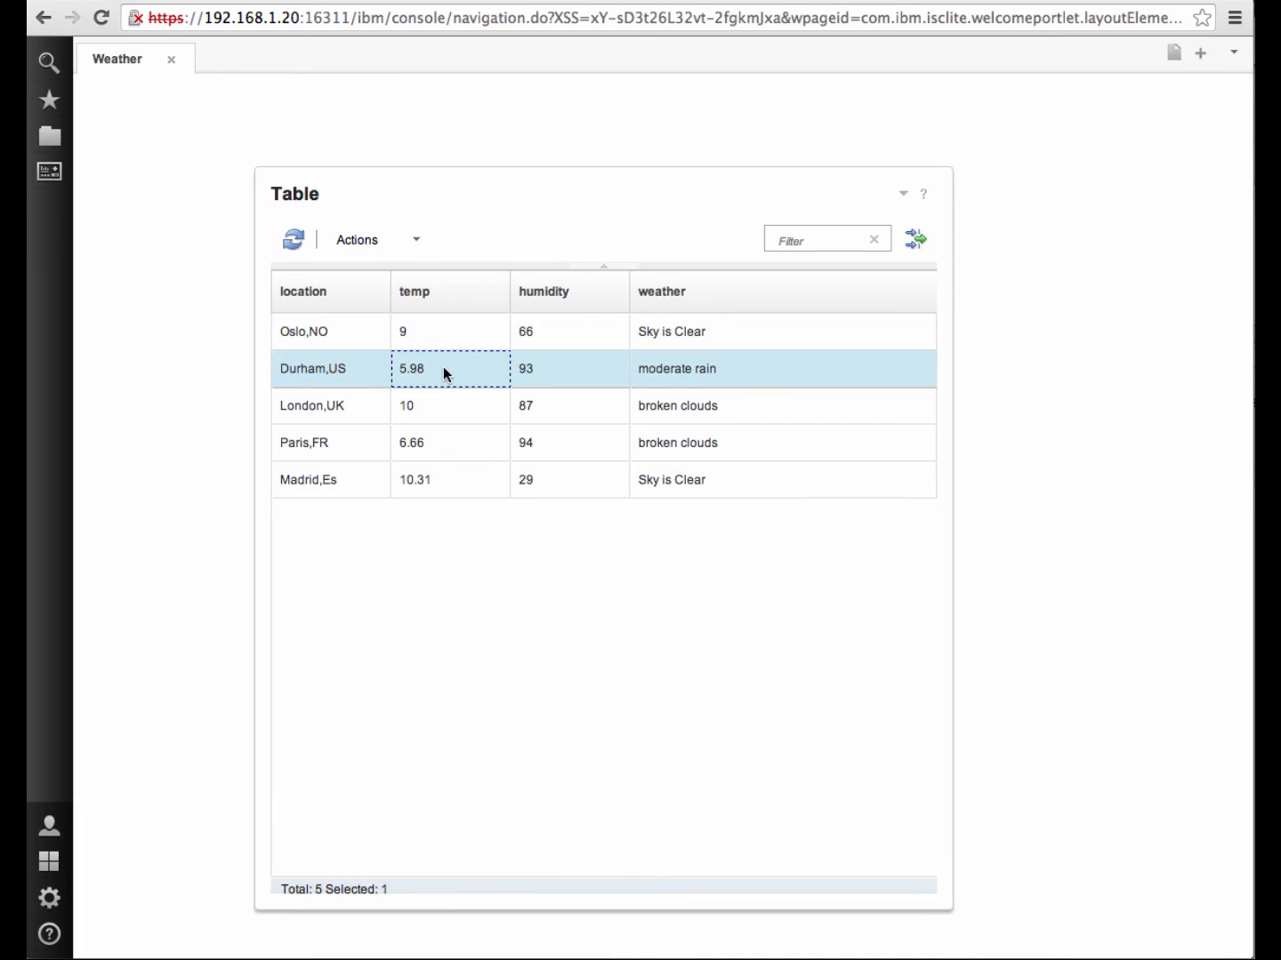
pyautogui.click(418, 243)
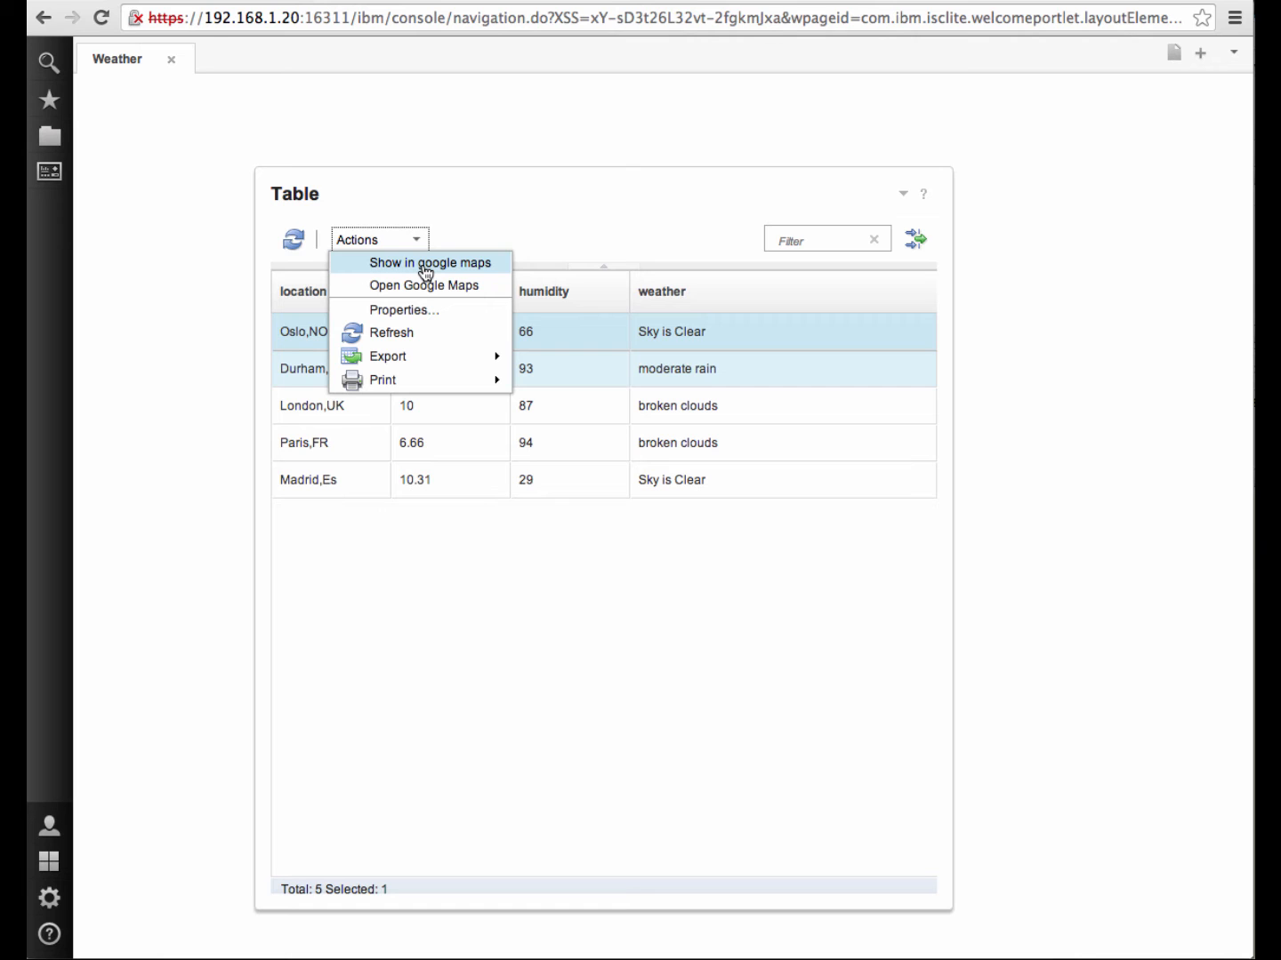
pyautogui.click(426, 267)
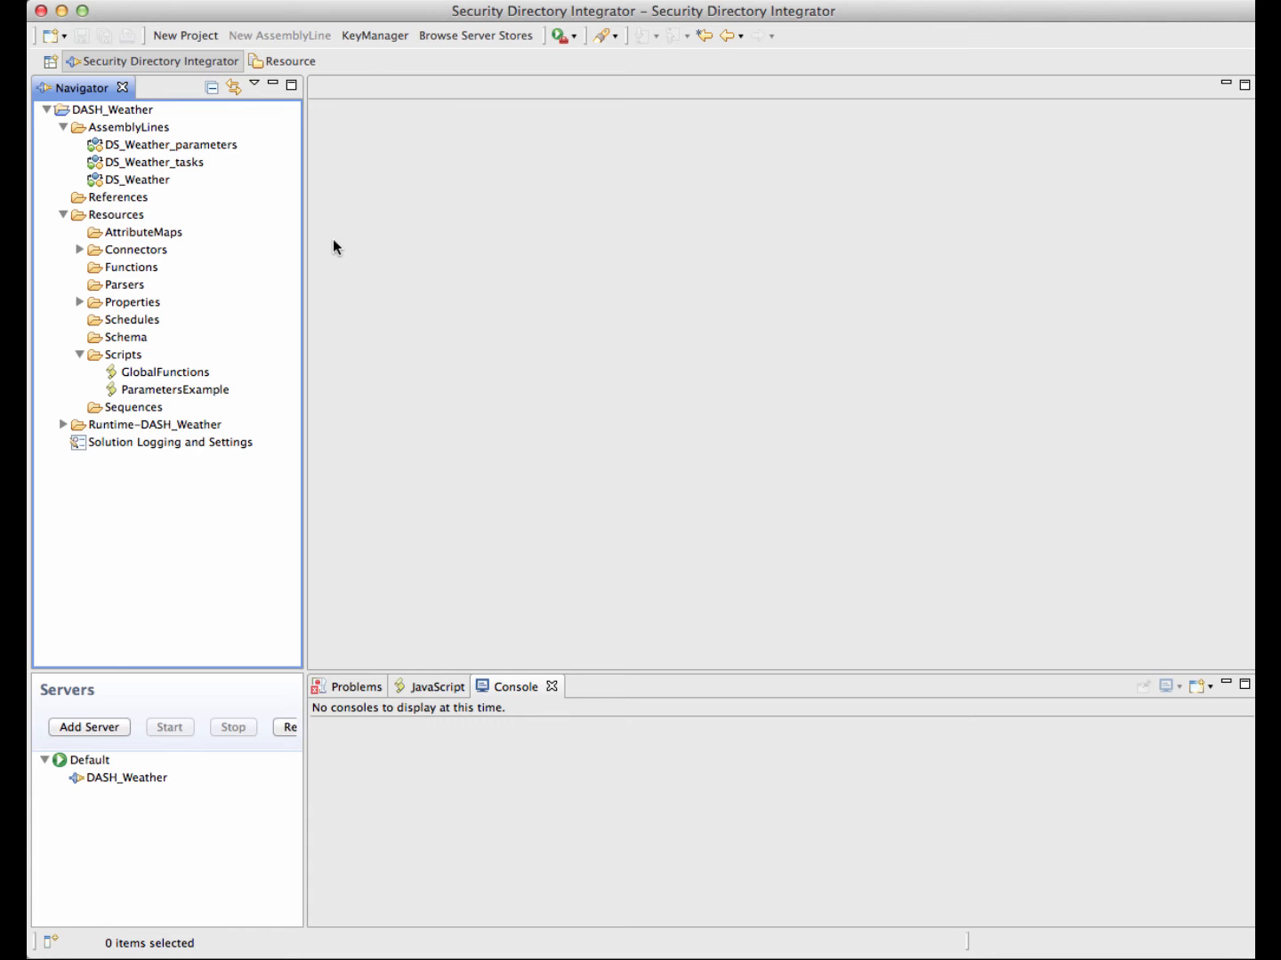
# Create a new assembly line named DS_Weather_columns in the DASH_Weather project in Security Directory Integrator.
pyautogui.click(142, 132)
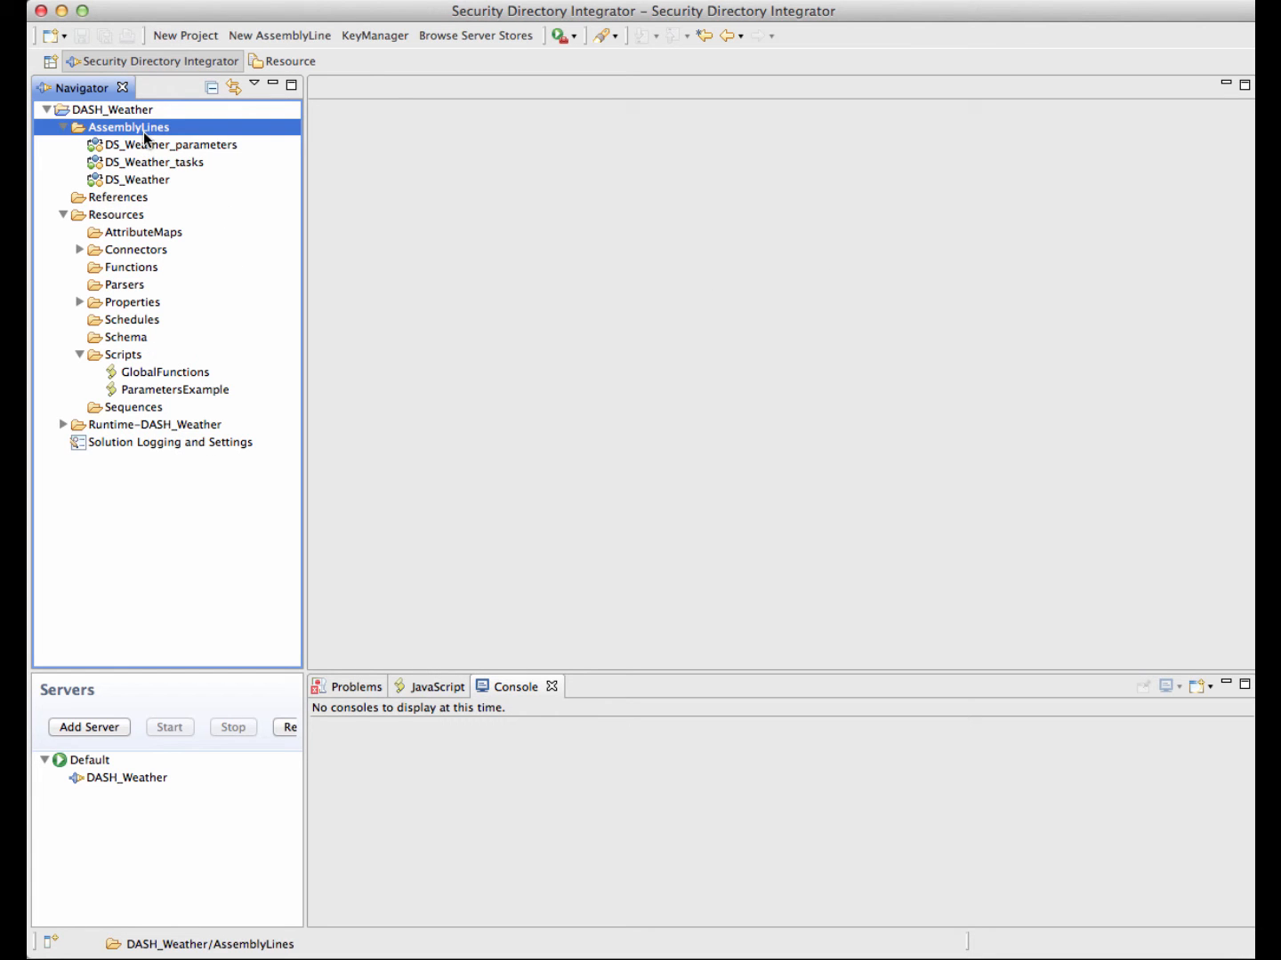
pyautogui.click(274, 32)
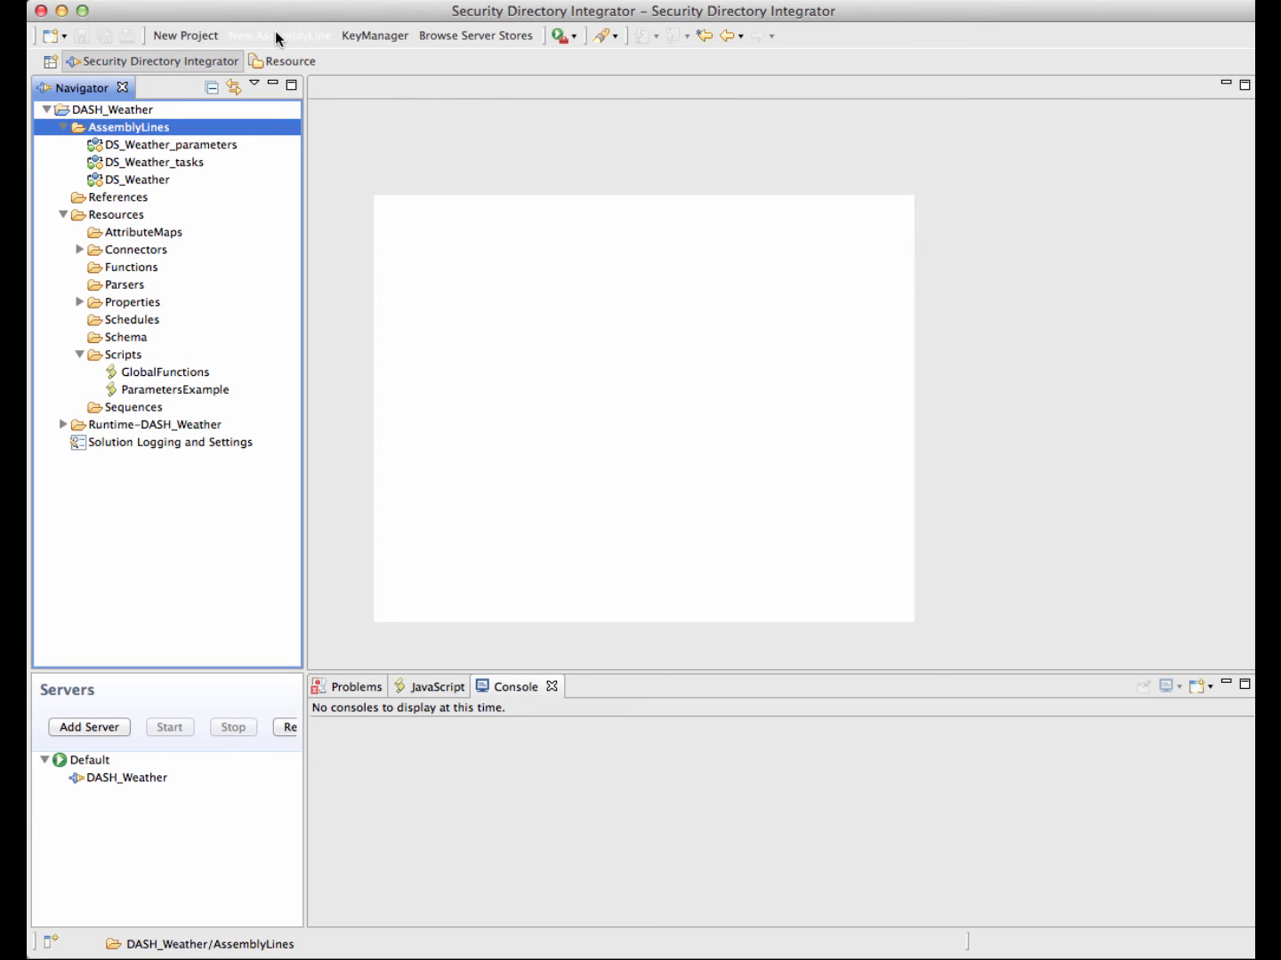
pyautogui.write('DS_We')
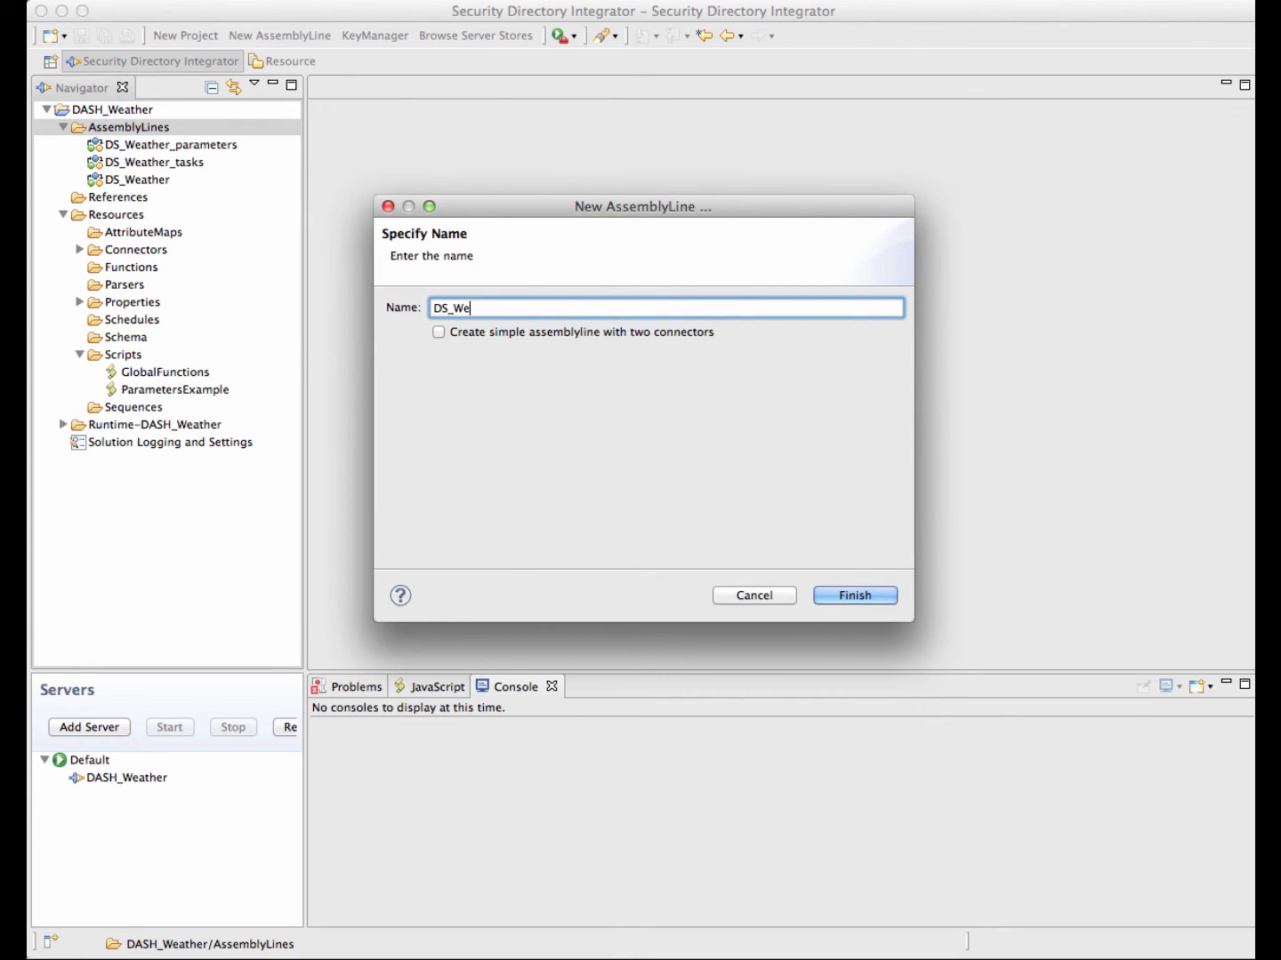
pyautogui.write('ather_columns')
pyautogui.click(836, 592)
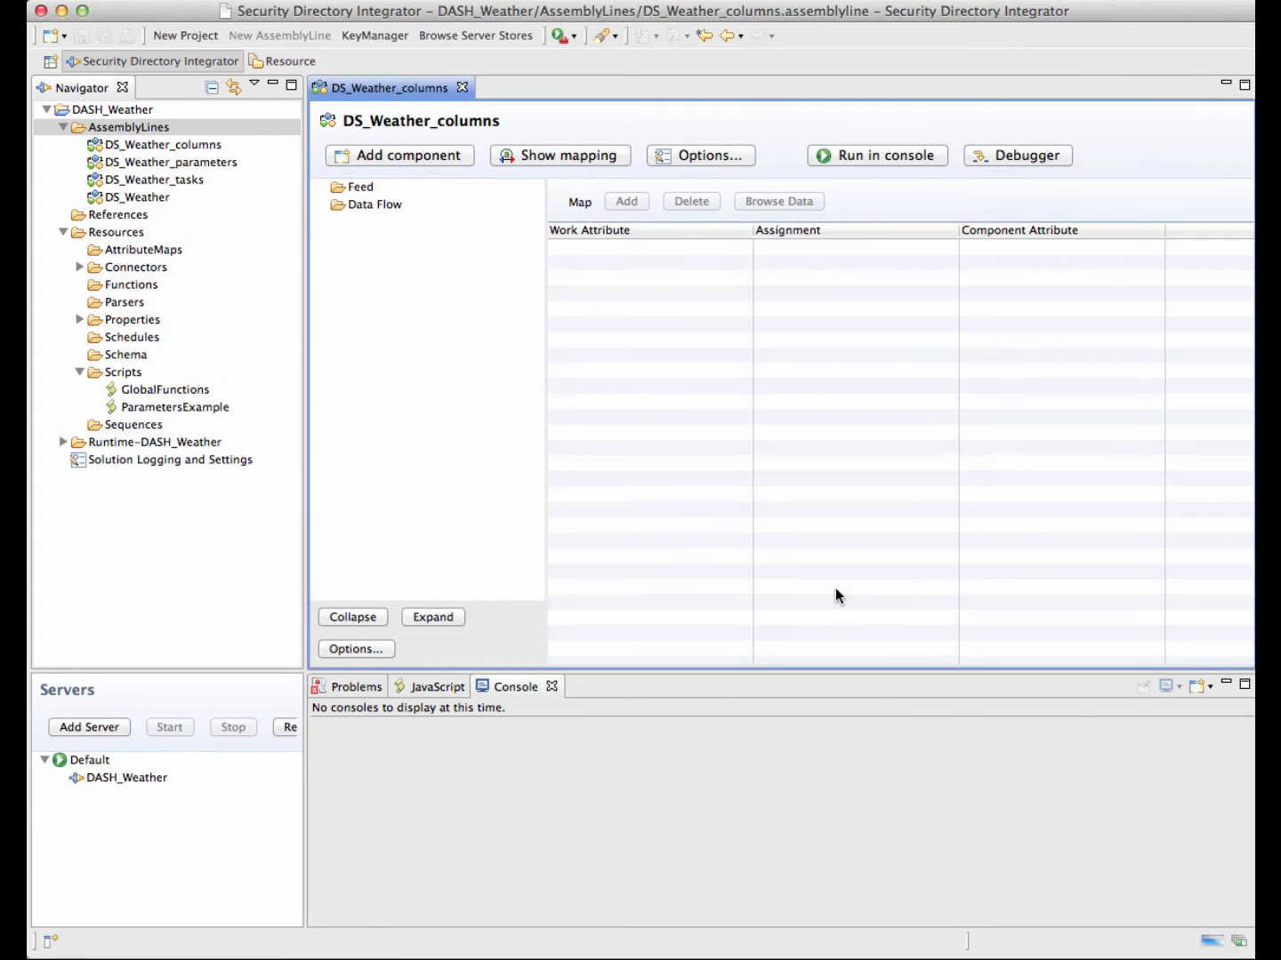
# Add an Empty Script component named Columns to the DS_Weather_columns assembly line.
pyautogui.click(397, 156)
pyautogui.write('emp')
pyautogui.press('Tab')
pyautogui.press('Tab')
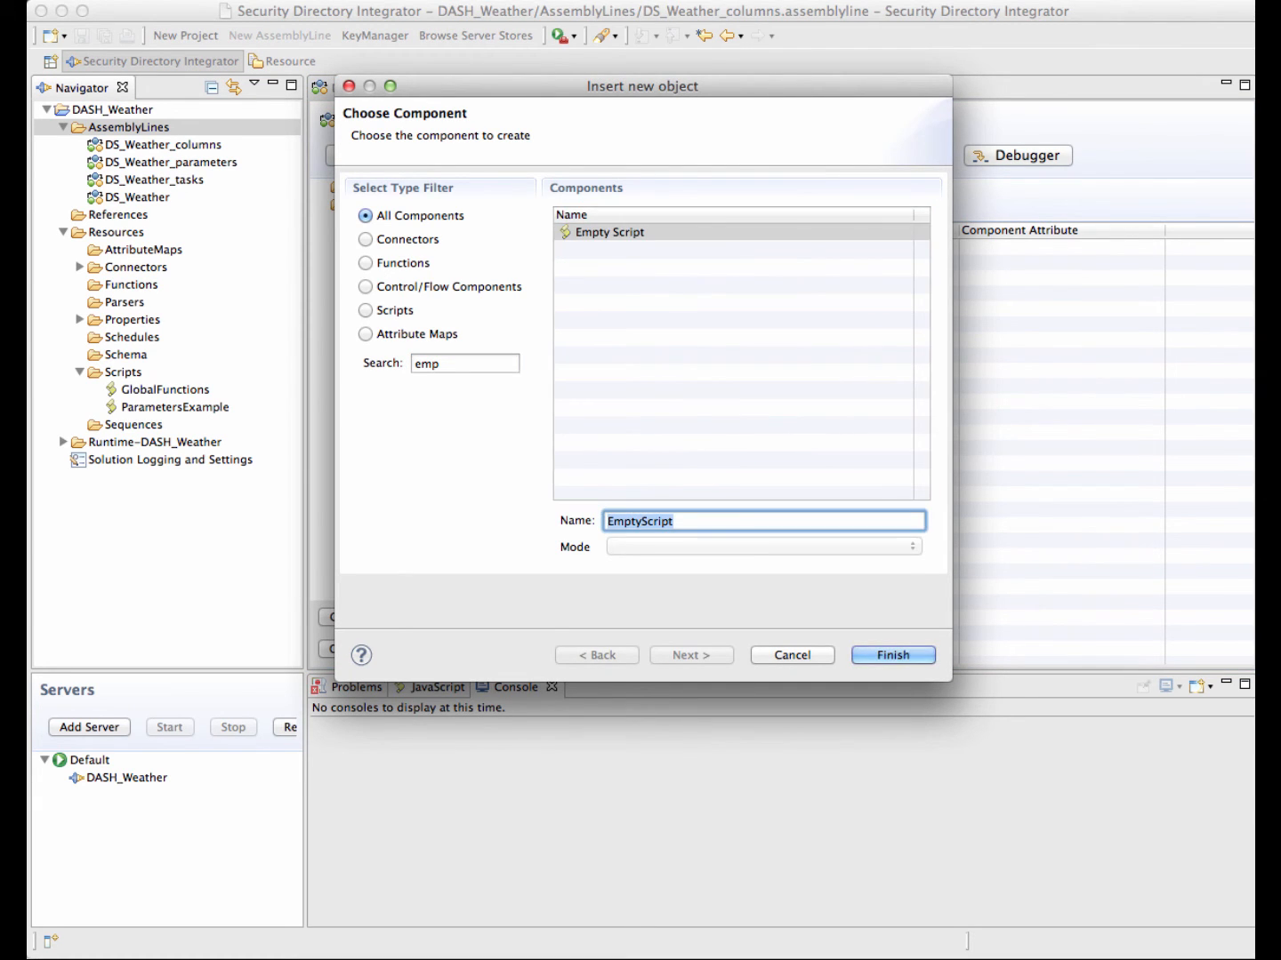
pyautogui.write('Columns')
pyautogui.click(881, 655)
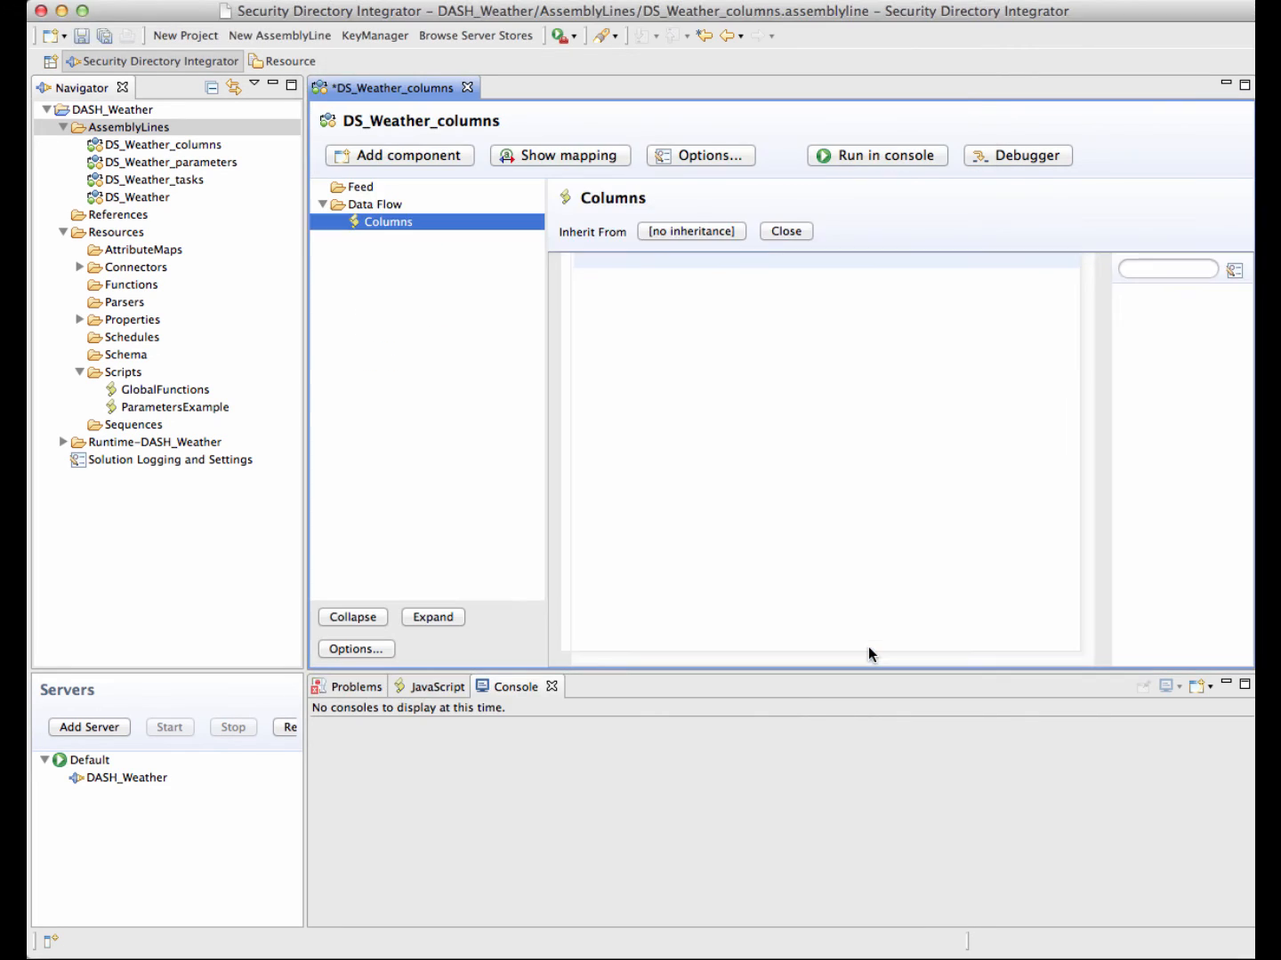
pyautogui.click(731, 371)
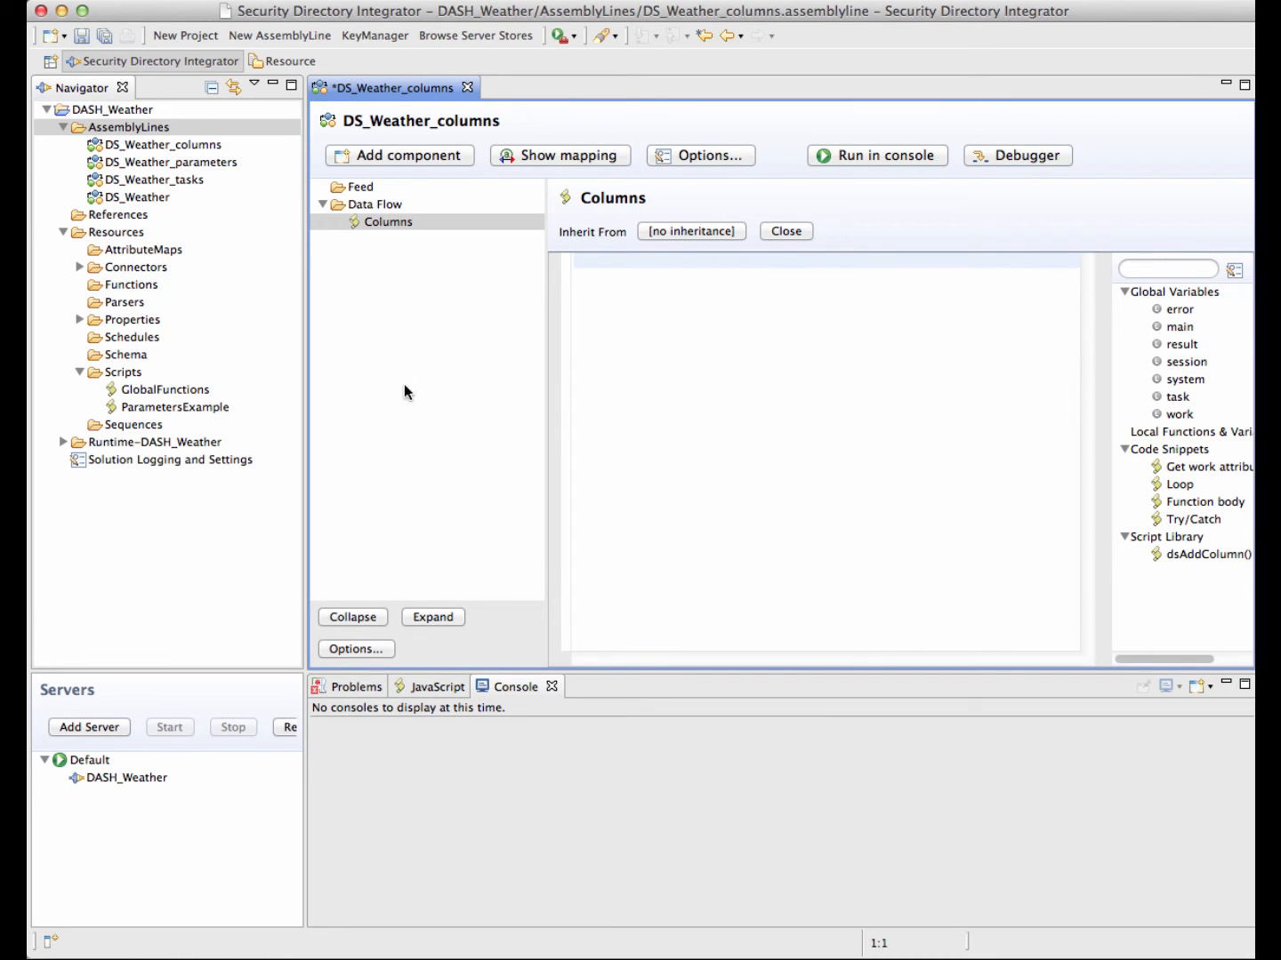
# Open the GlobalFunctions script and examine its dsAddColumn function and its Implicitly Included configuration.
pyautogui.doubleClick(184, 395)
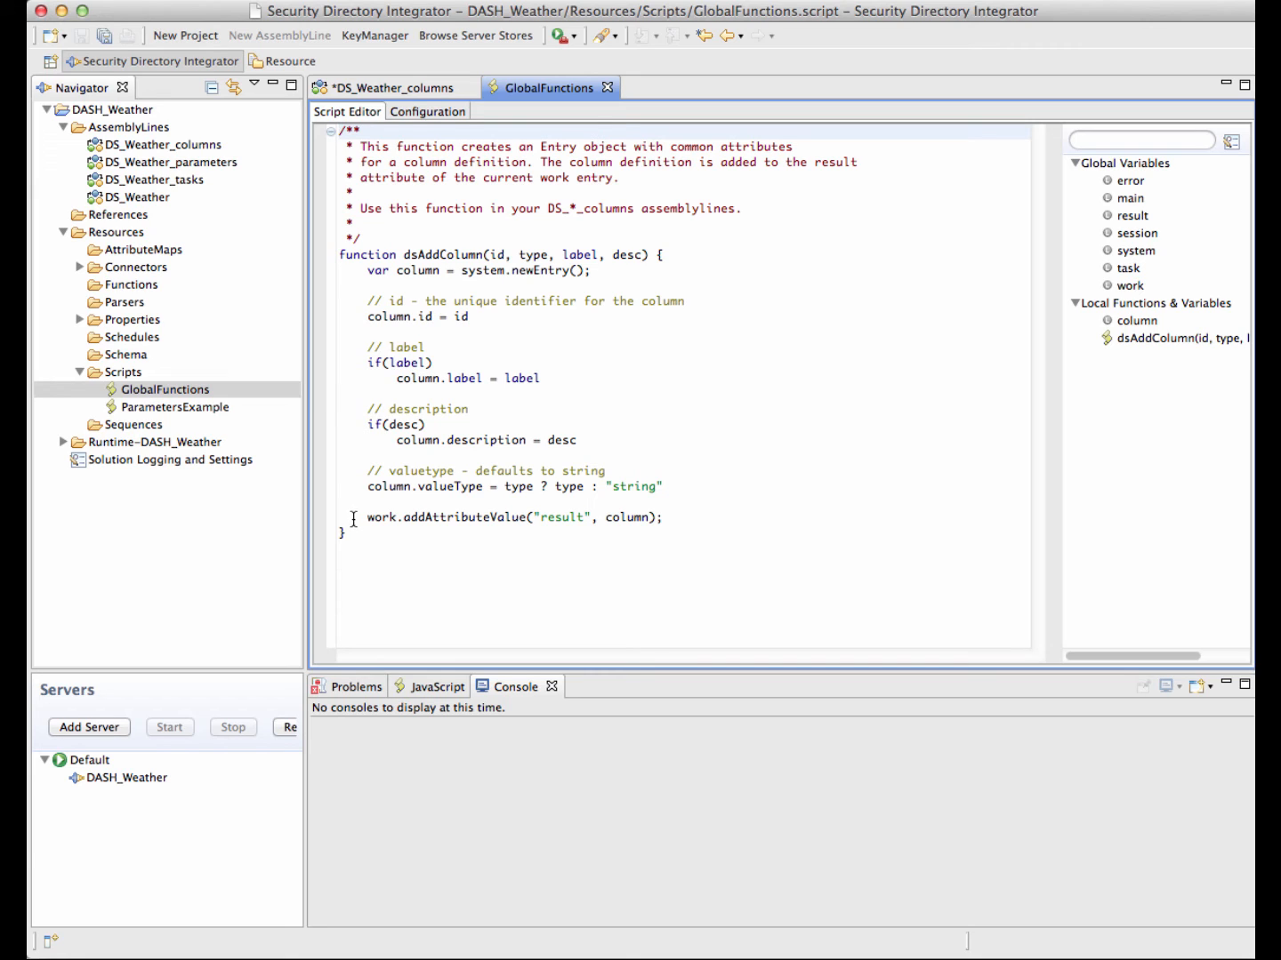
pyautogui.click(432, 114)
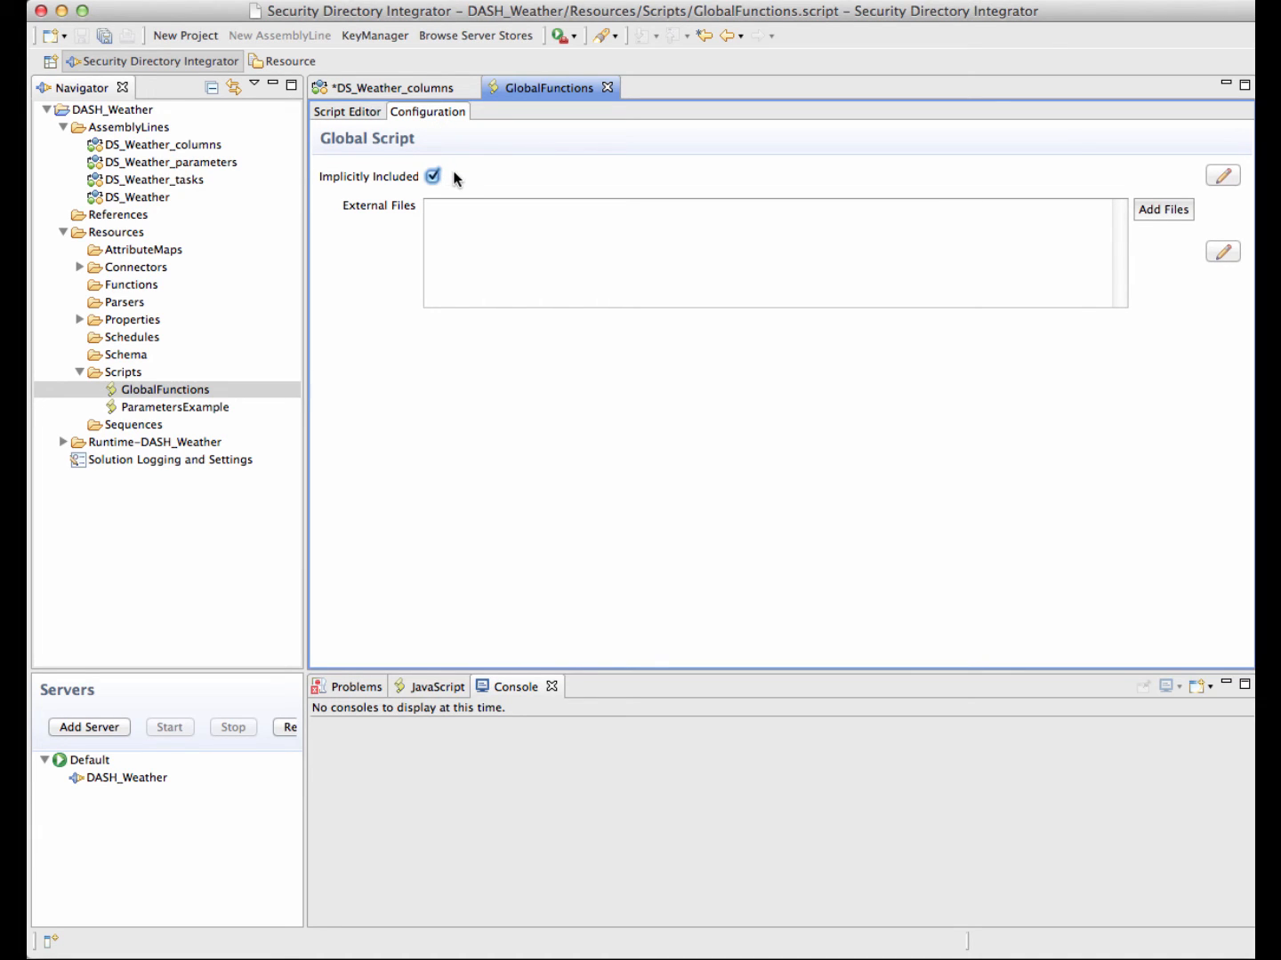
pyautogui.click(356, 112)
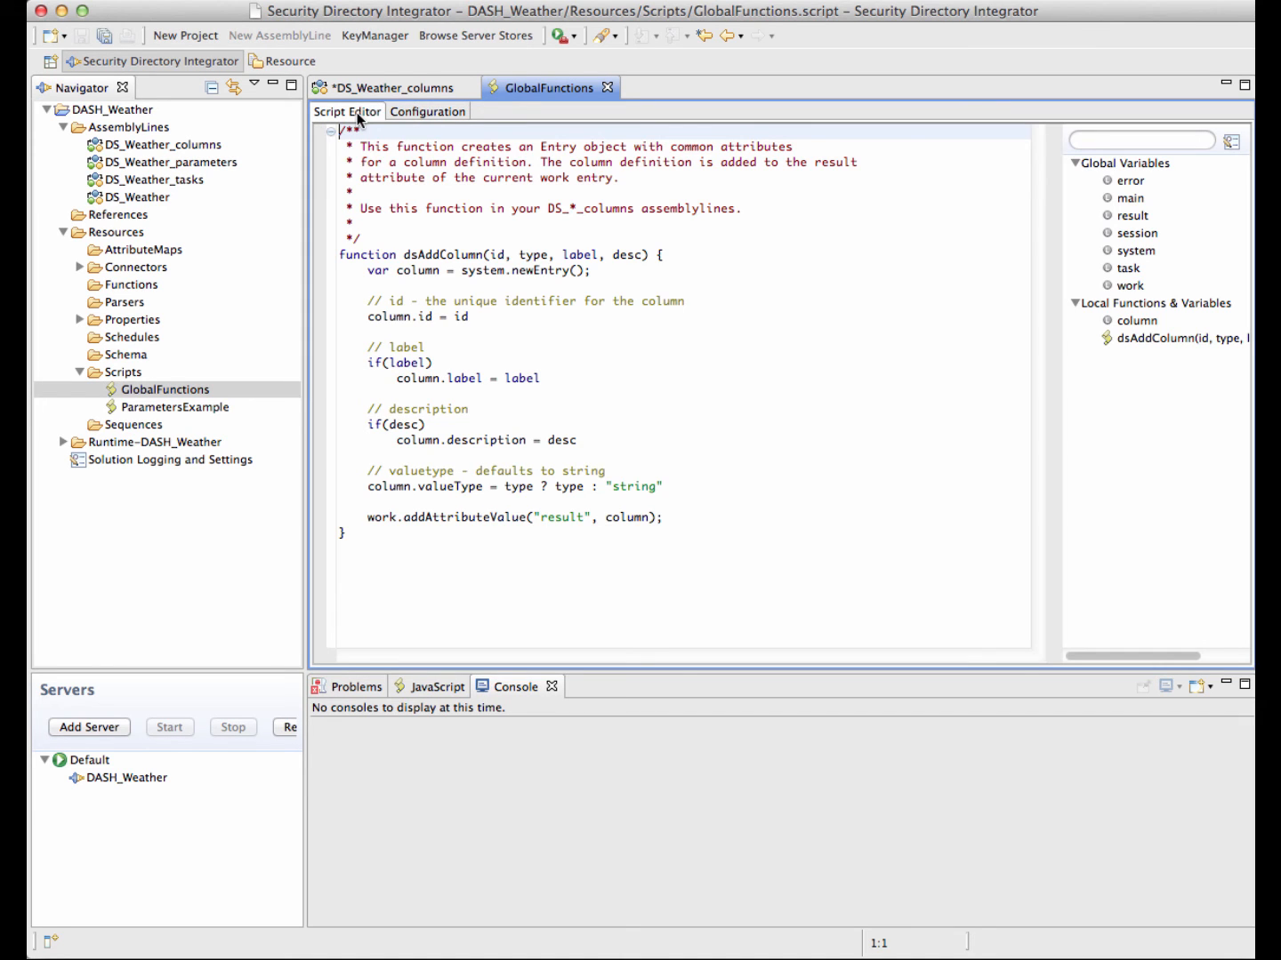
# Add dsAddColumn calls for location, temp, humidity, and weather to the Columns script of DS_Weather_columns.
pyautogui.click(364, 91)
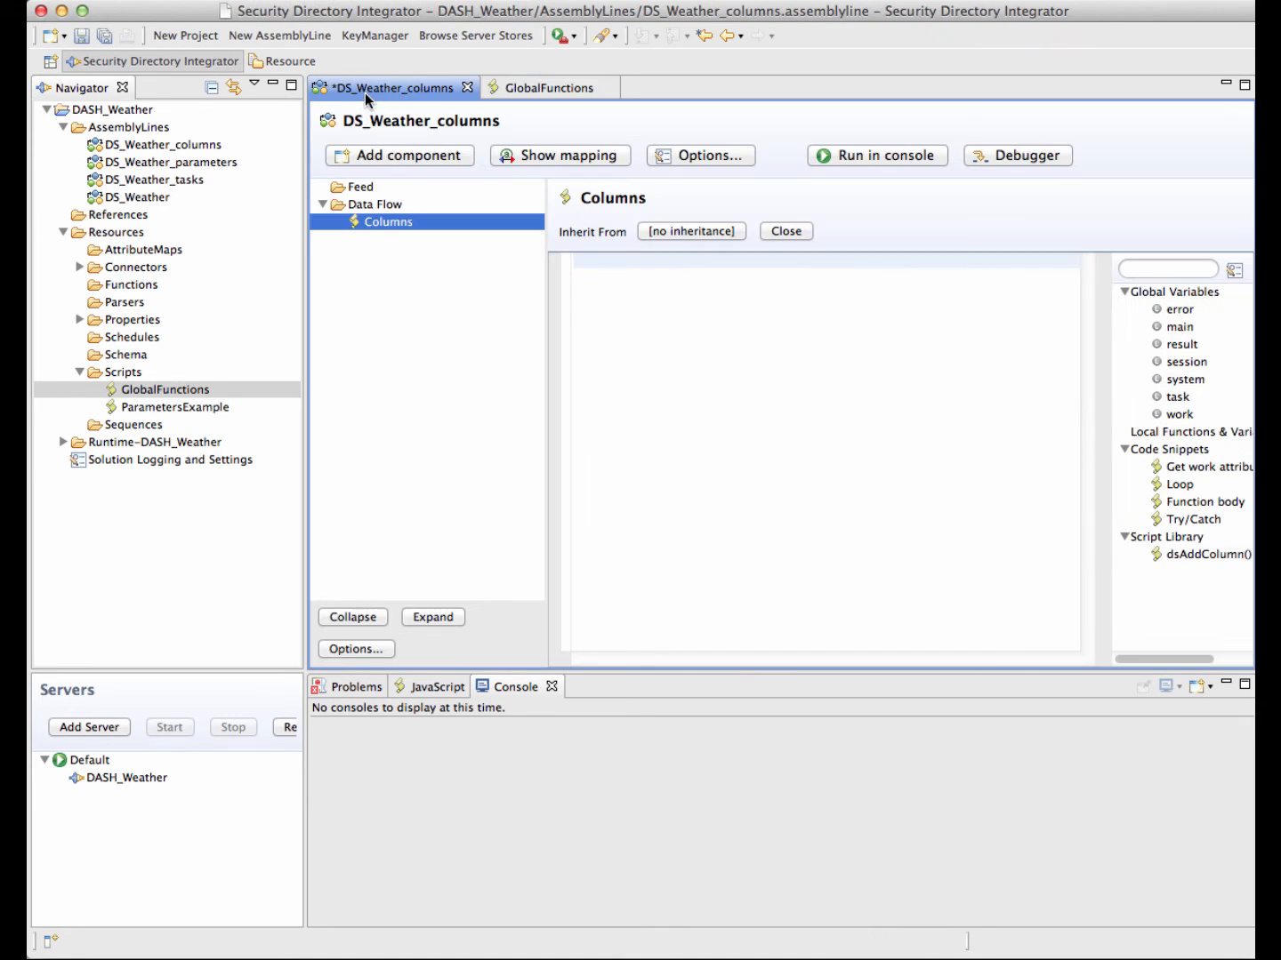
pyautogui.click(603, 334)
pyautogui.press('Return')
pyautogui.write('dsAddColumn("location"); dsAddColumn("temp"); dsAddColumn("humidity"); dsAddColumn("weather");')
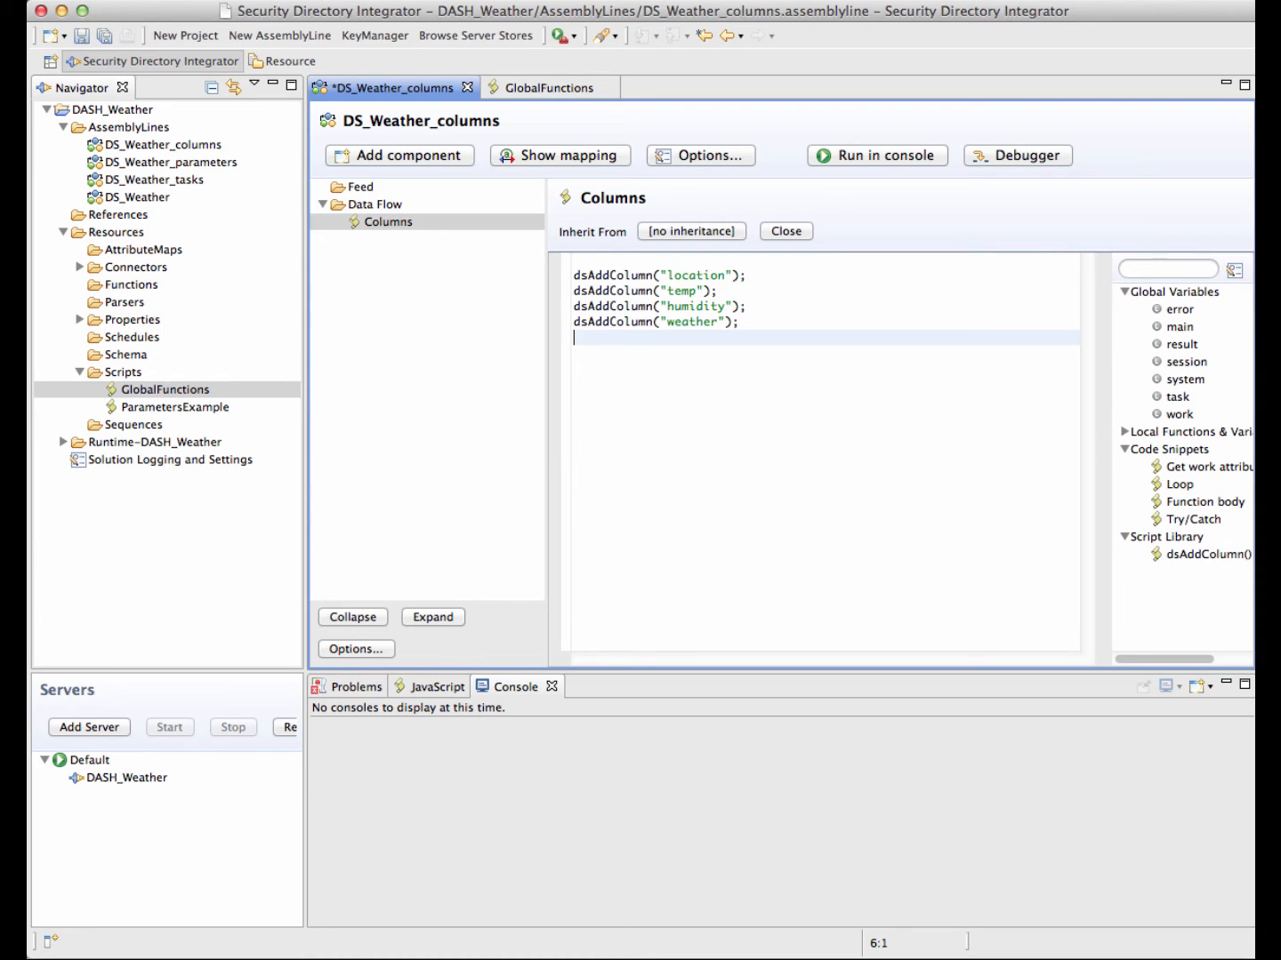
# Append task.dumpEntry(work); to the Columns script, save it, test-run DS_Weather_columns in the console, and close the output.
pyautogui.press('Return')
pyautogui.write('task.dump')
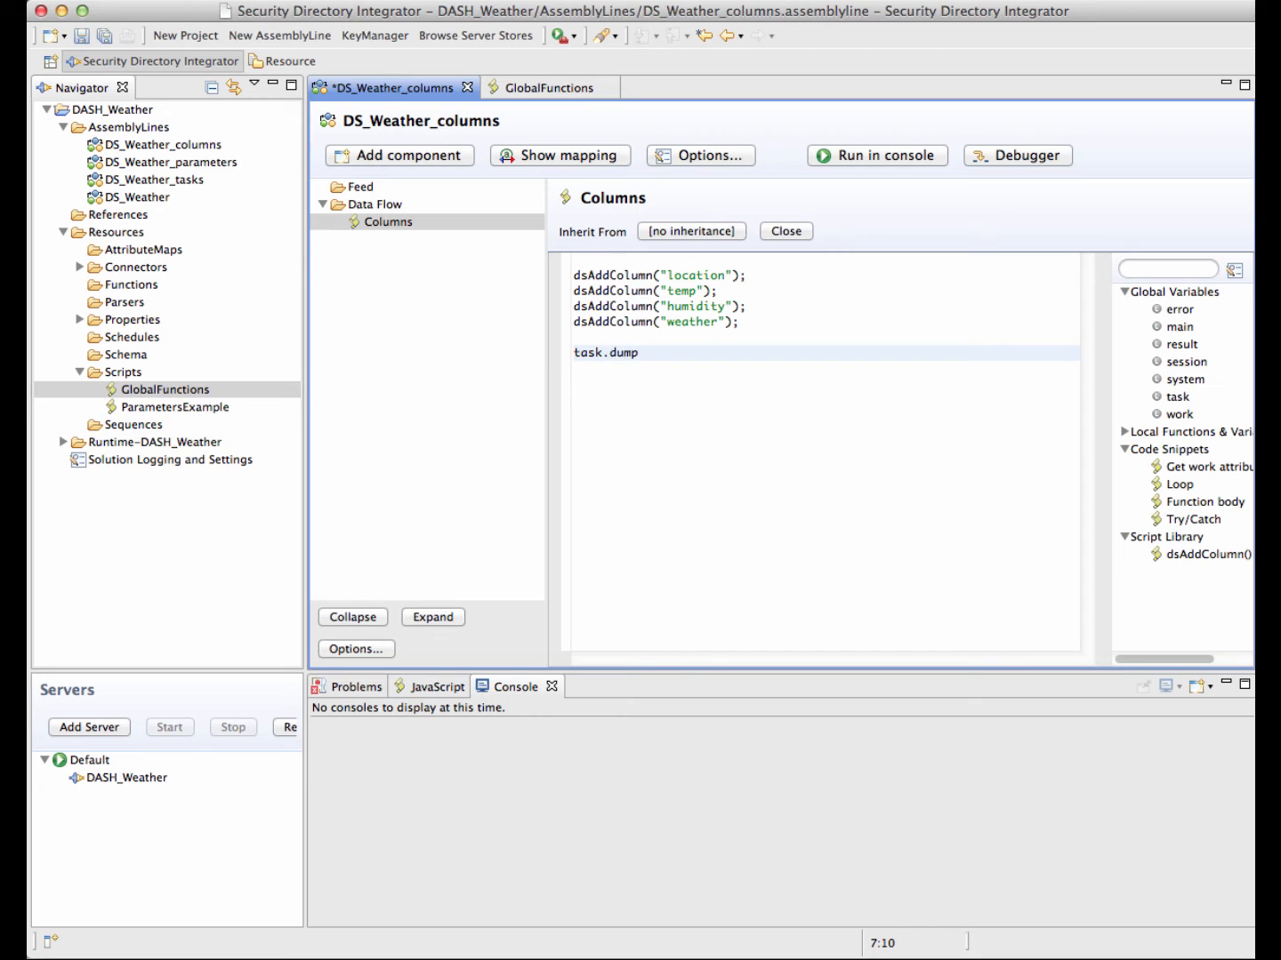
pyautogui.write('Entry(work);')
pyautogui.press('cmd+s')
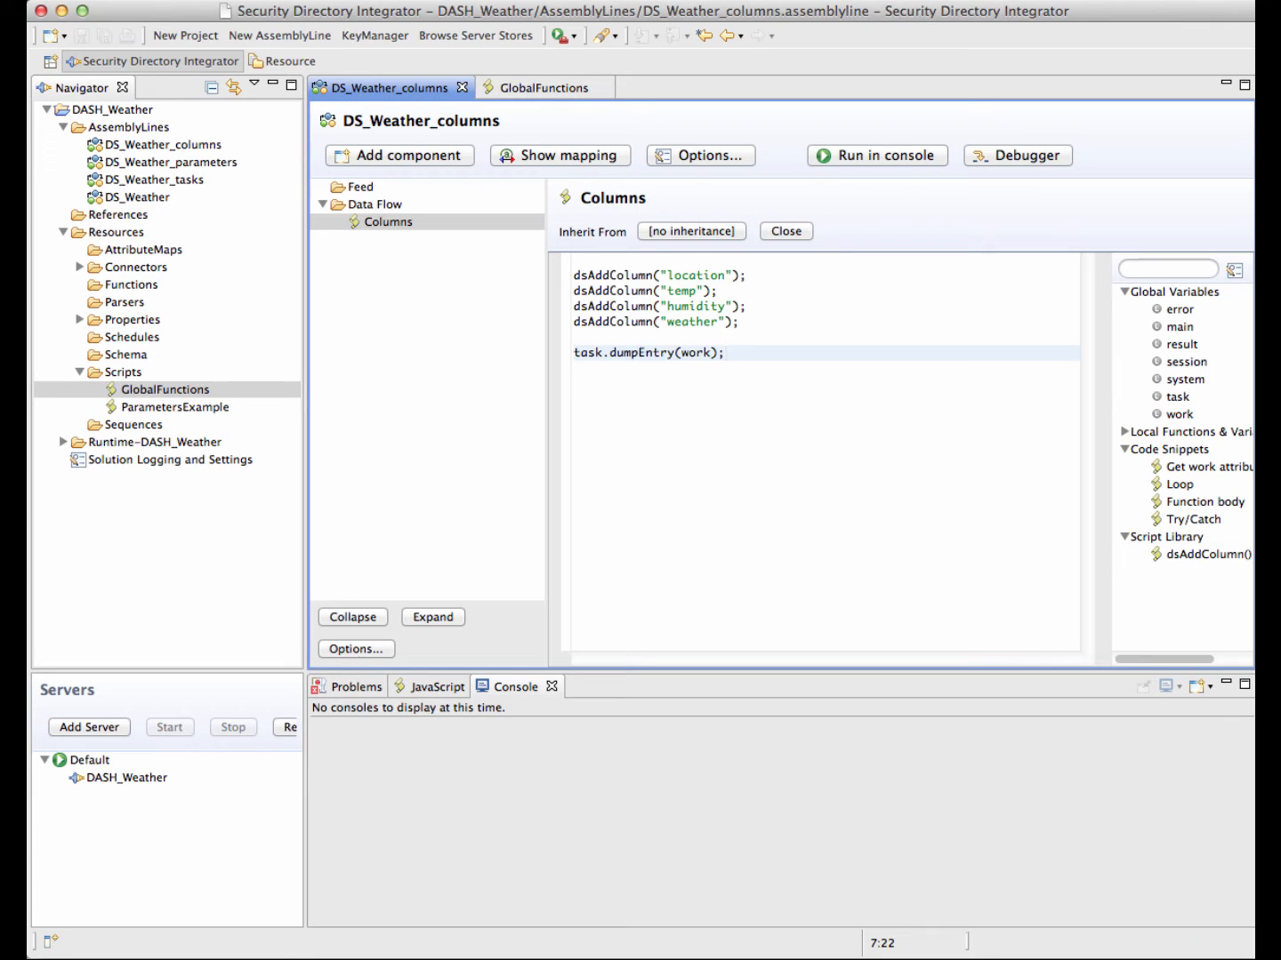
pyautogui.click(848, 155)
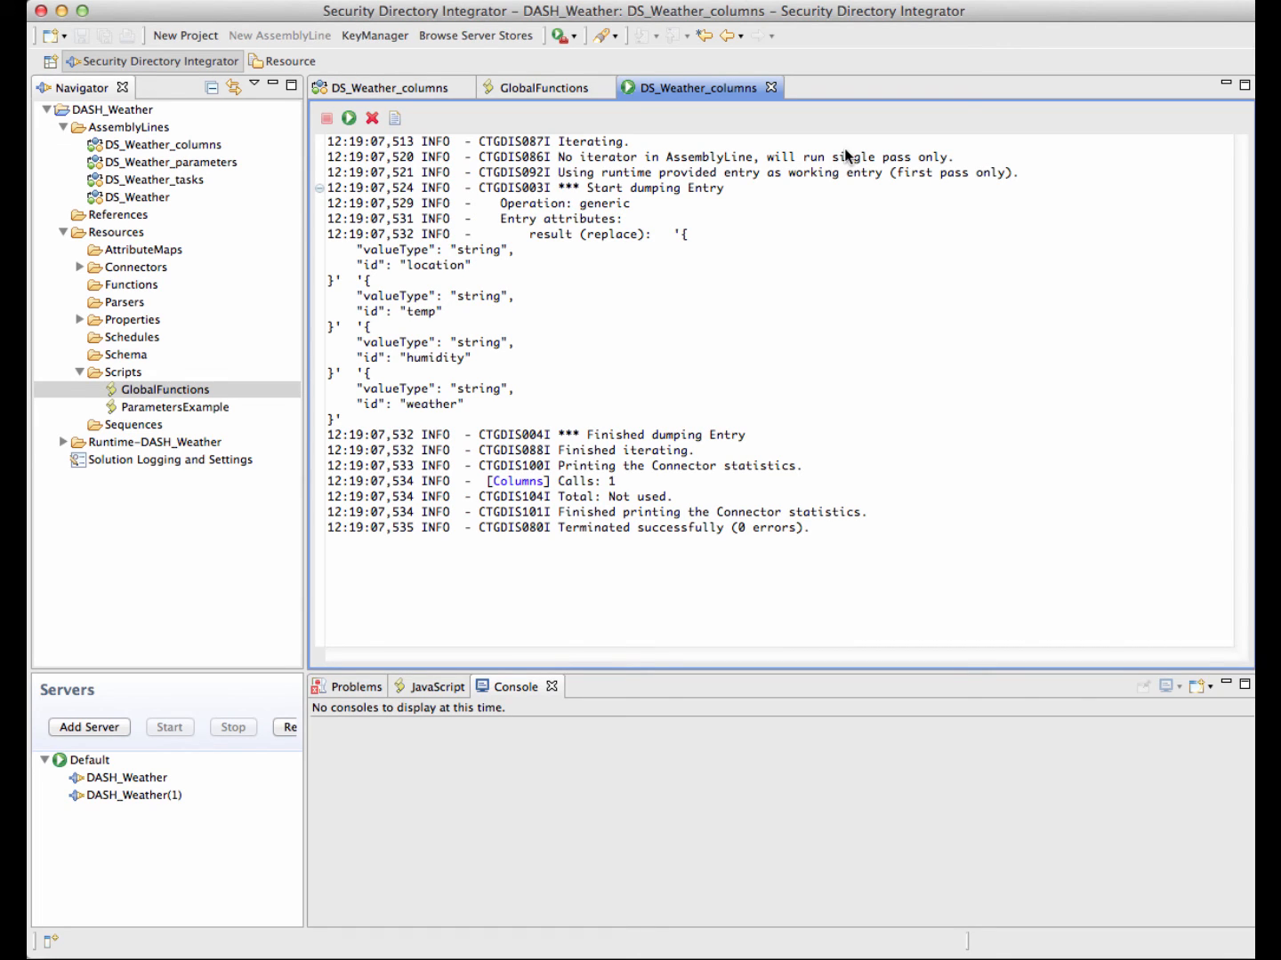
pyautogui.press('super+w')
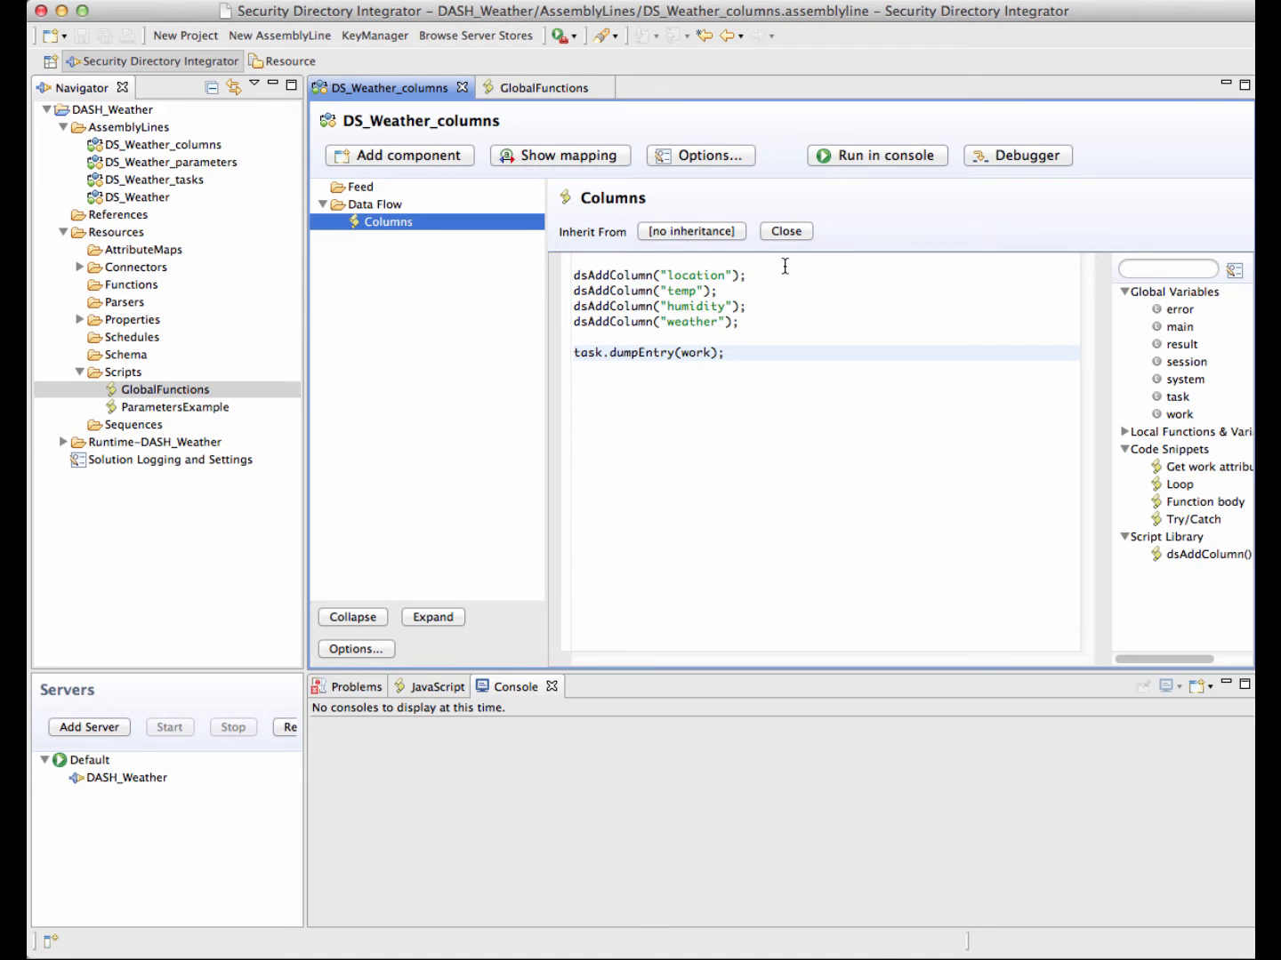
# Give the temp column the type "double" and the label "Temperature", and run the assembly line in the console.
pyautogui.click(781, 262)
pyautogui.press('Down')
pyautogui.press('Down')
pyautogui.press('super+Right')
pyautogui.press('Left')
pyautogui.press('Left')
pyautogui.write(', "double')
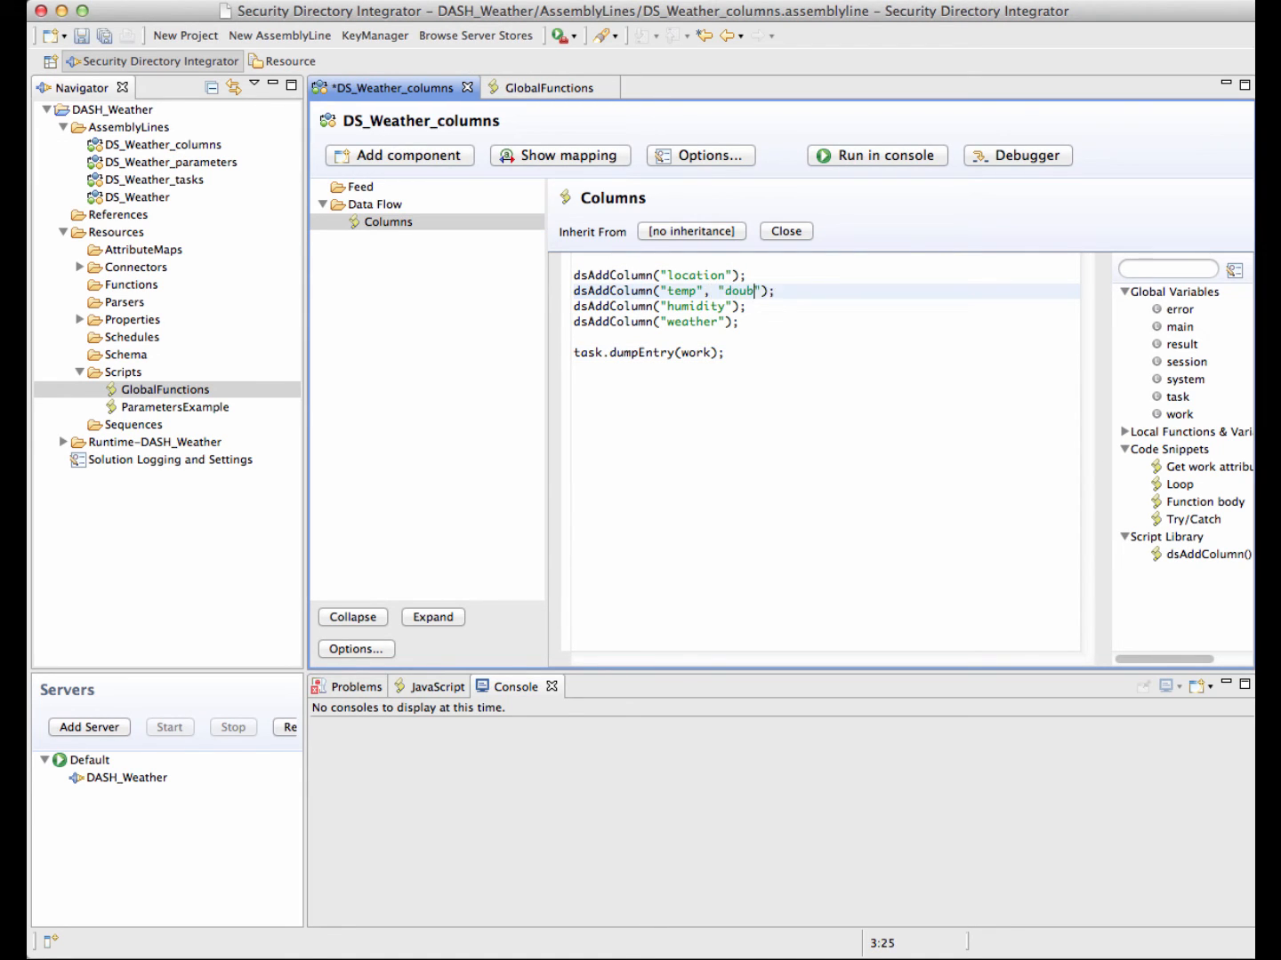
pyautogui.write('", "Temperature')
pyautogui.click(912, 159)
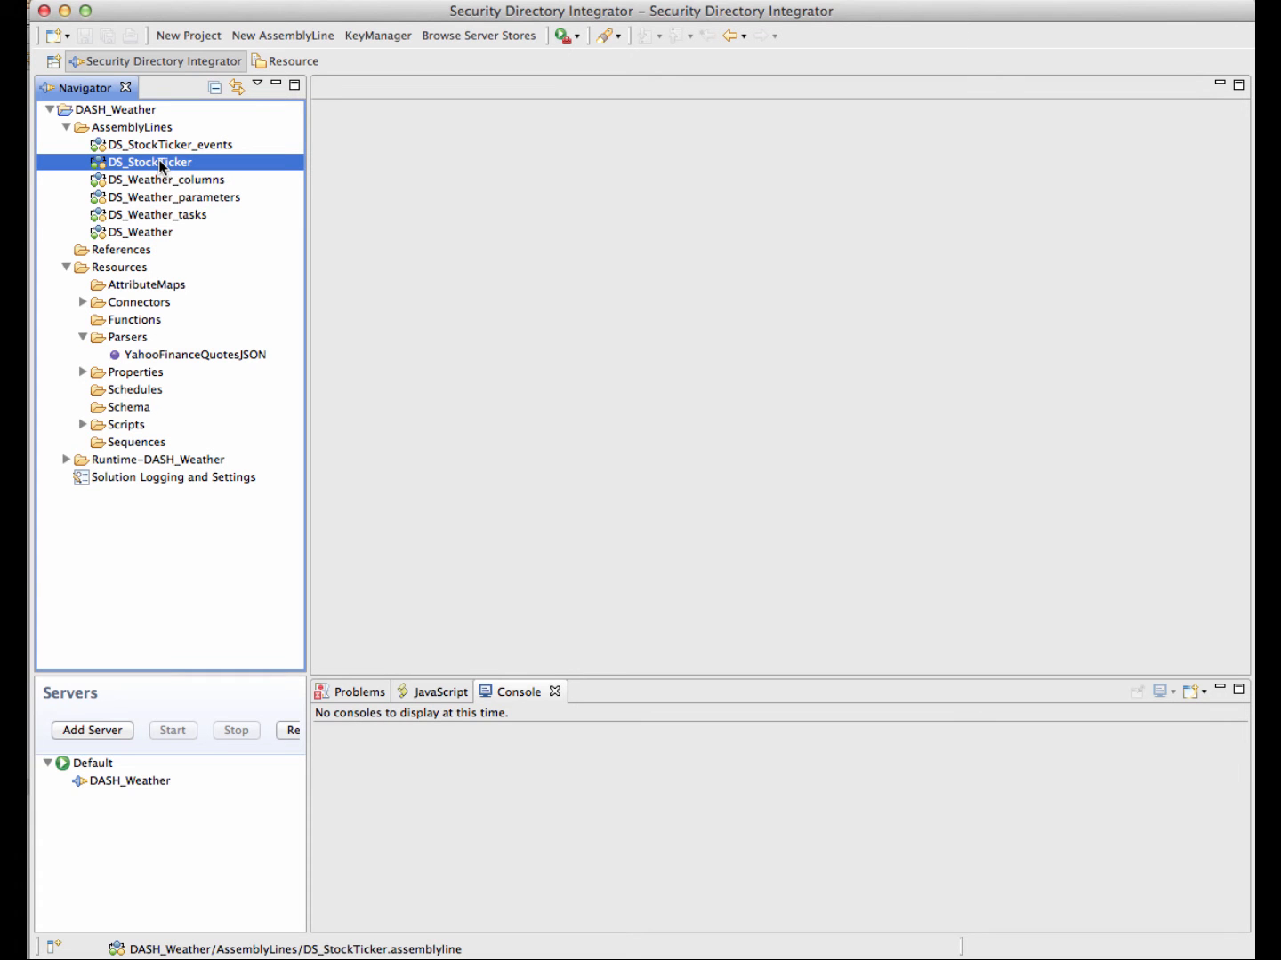
# Open the DS_StockTicker assembly line and view the input map of its HTTPClientConnector.
pyautogui.doubleClick(158, 162)
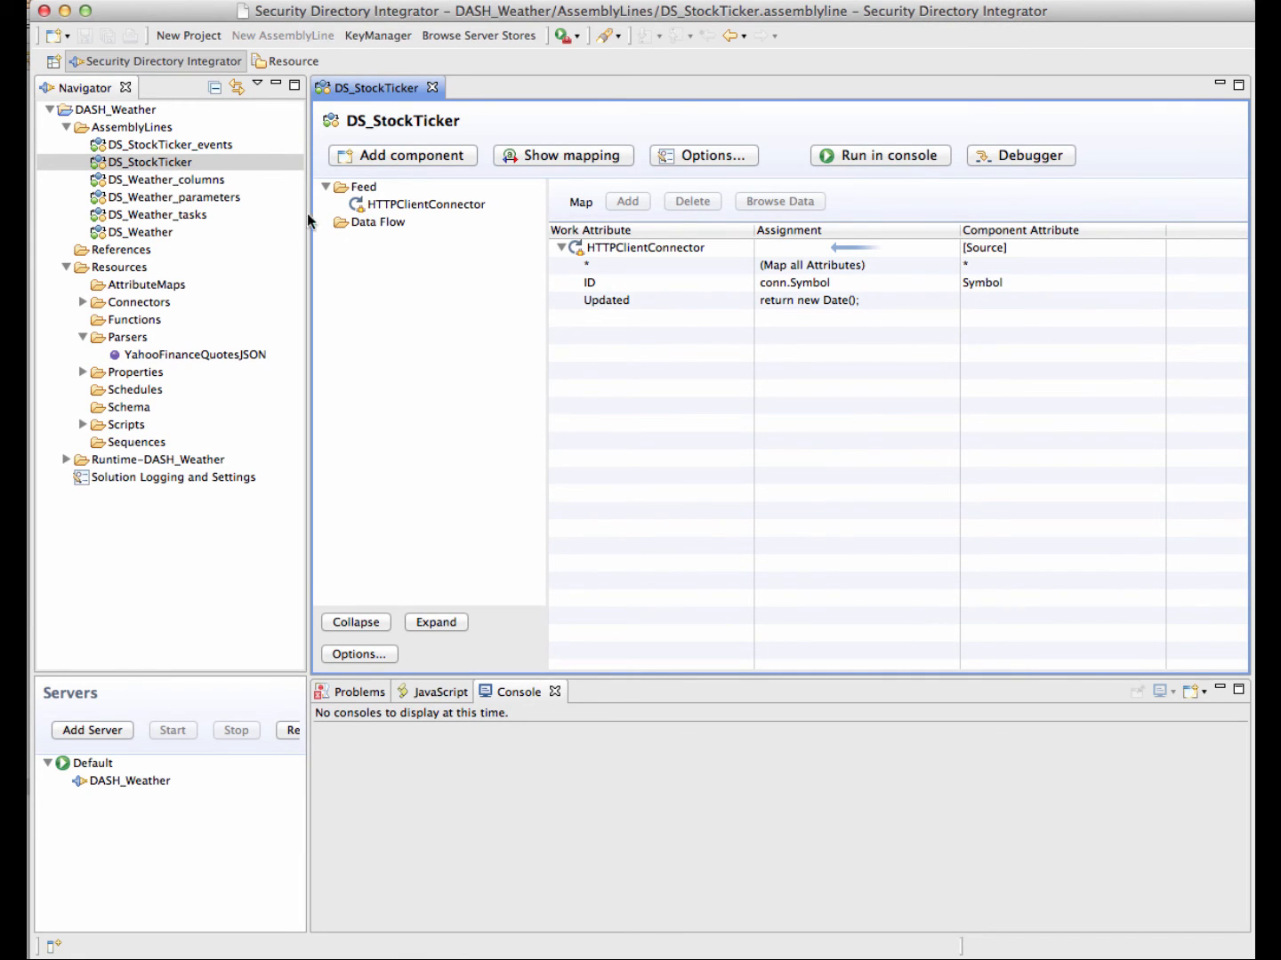
pyautogui.click(427, 206)
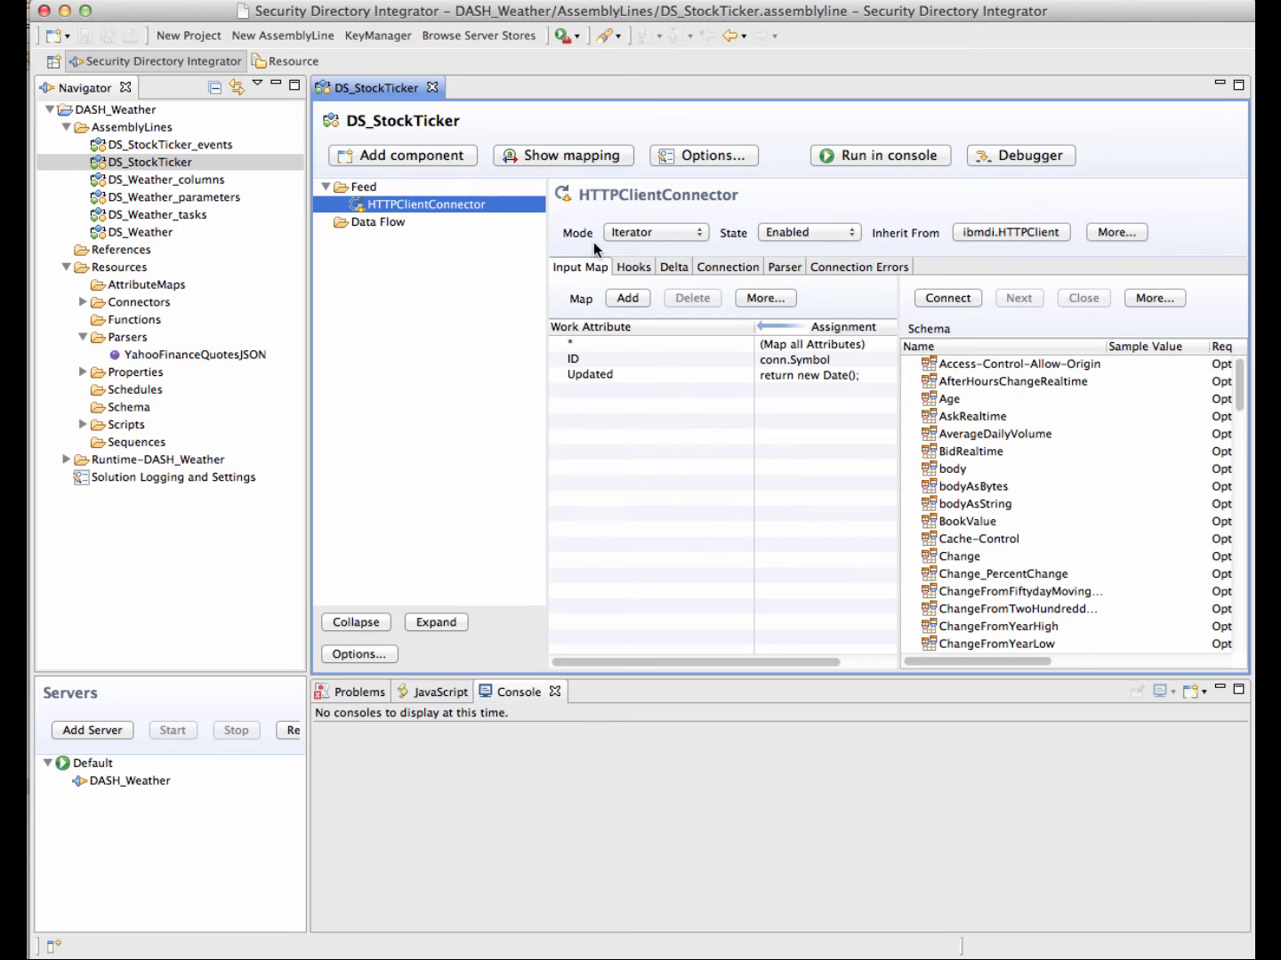
# Check the HTTPClientConnector's parser in DS_StockTicker, and read through the YahooFinanceQuotesJSON parser script before closing it.
pyautogui.click(784, 267)
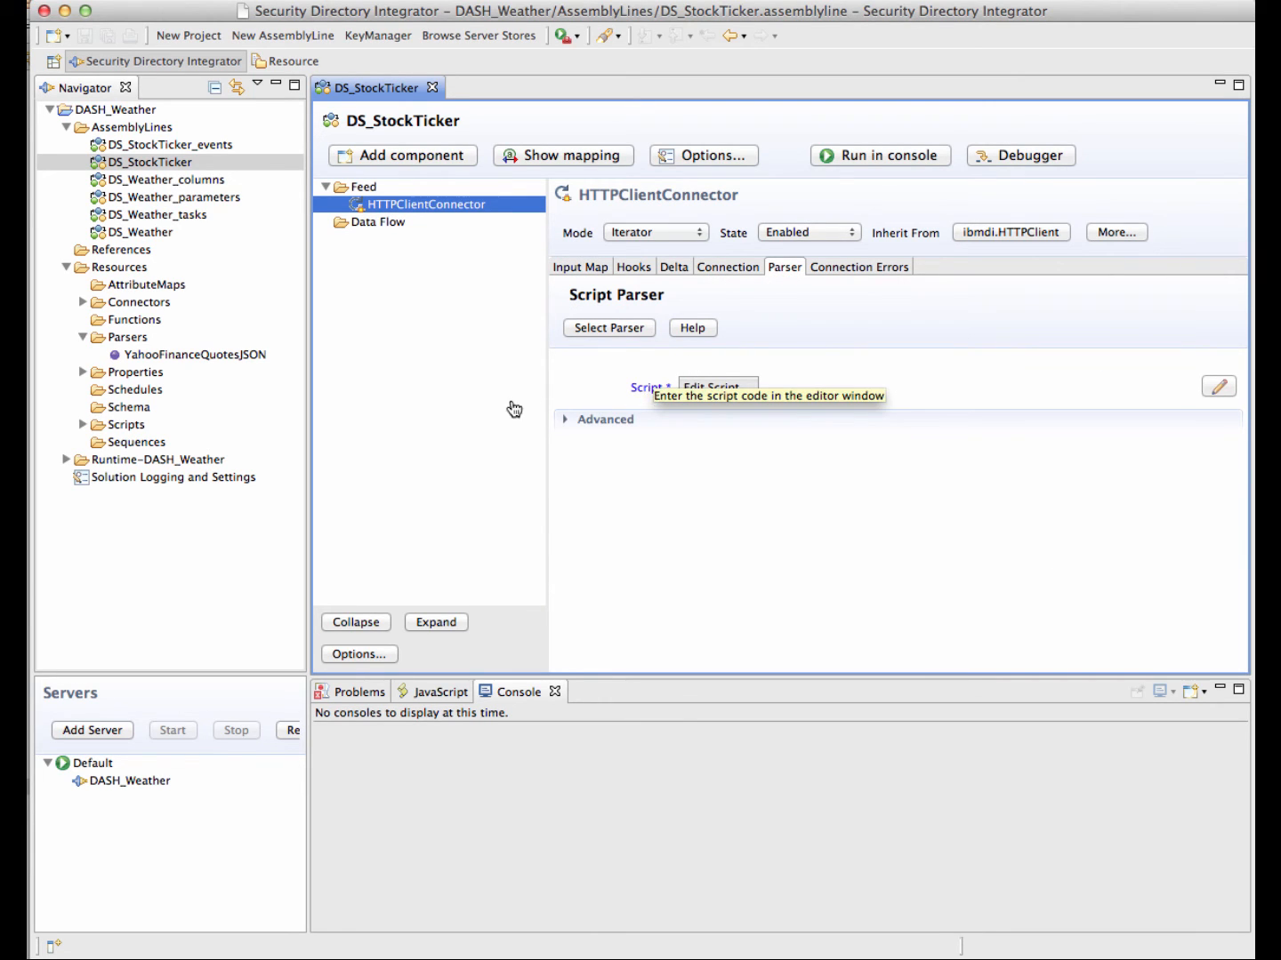
pyautogui.click(186, 357)
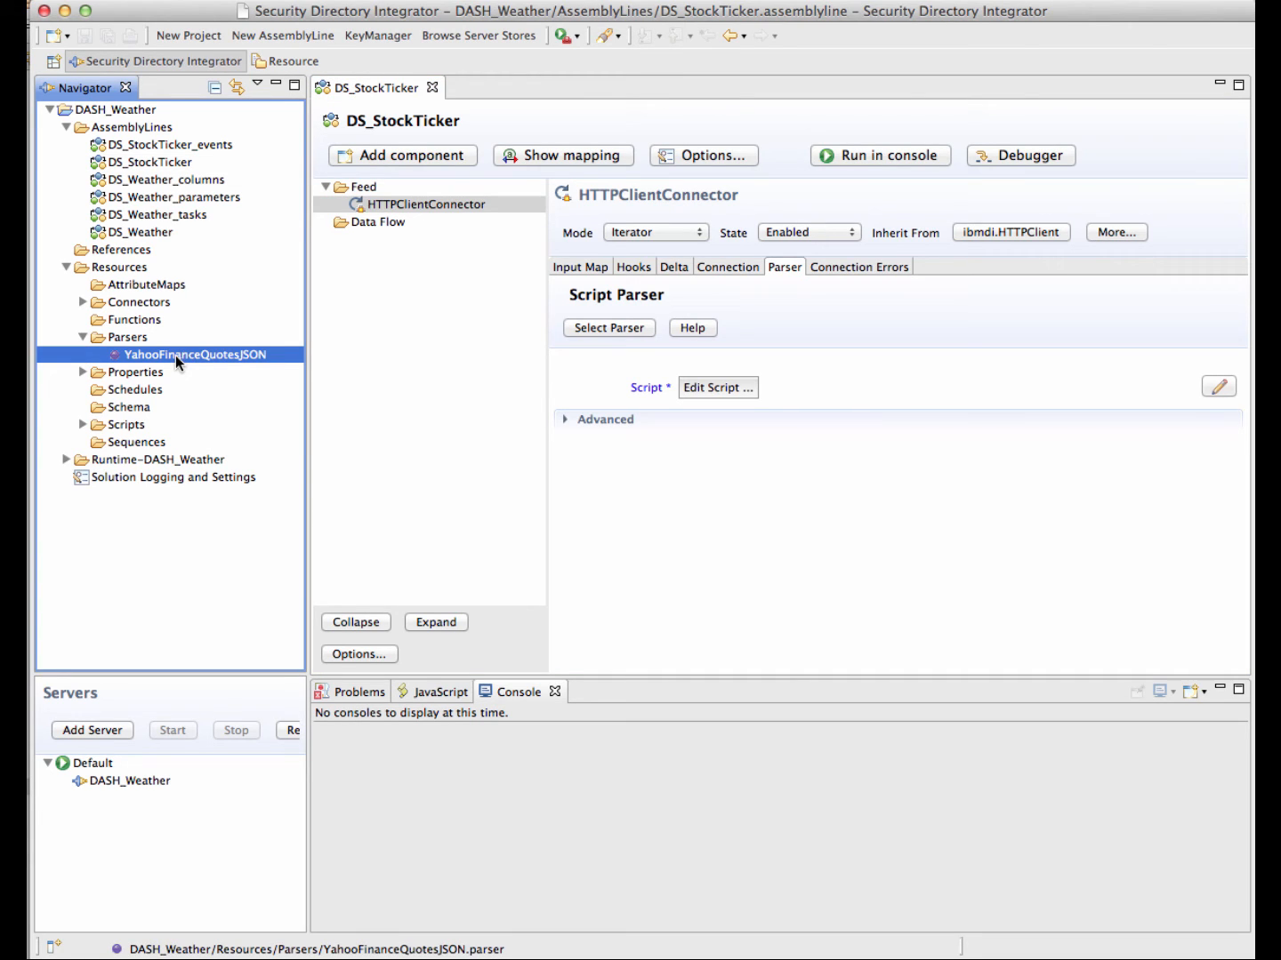
pyautogui.doubleClick(175, 356)
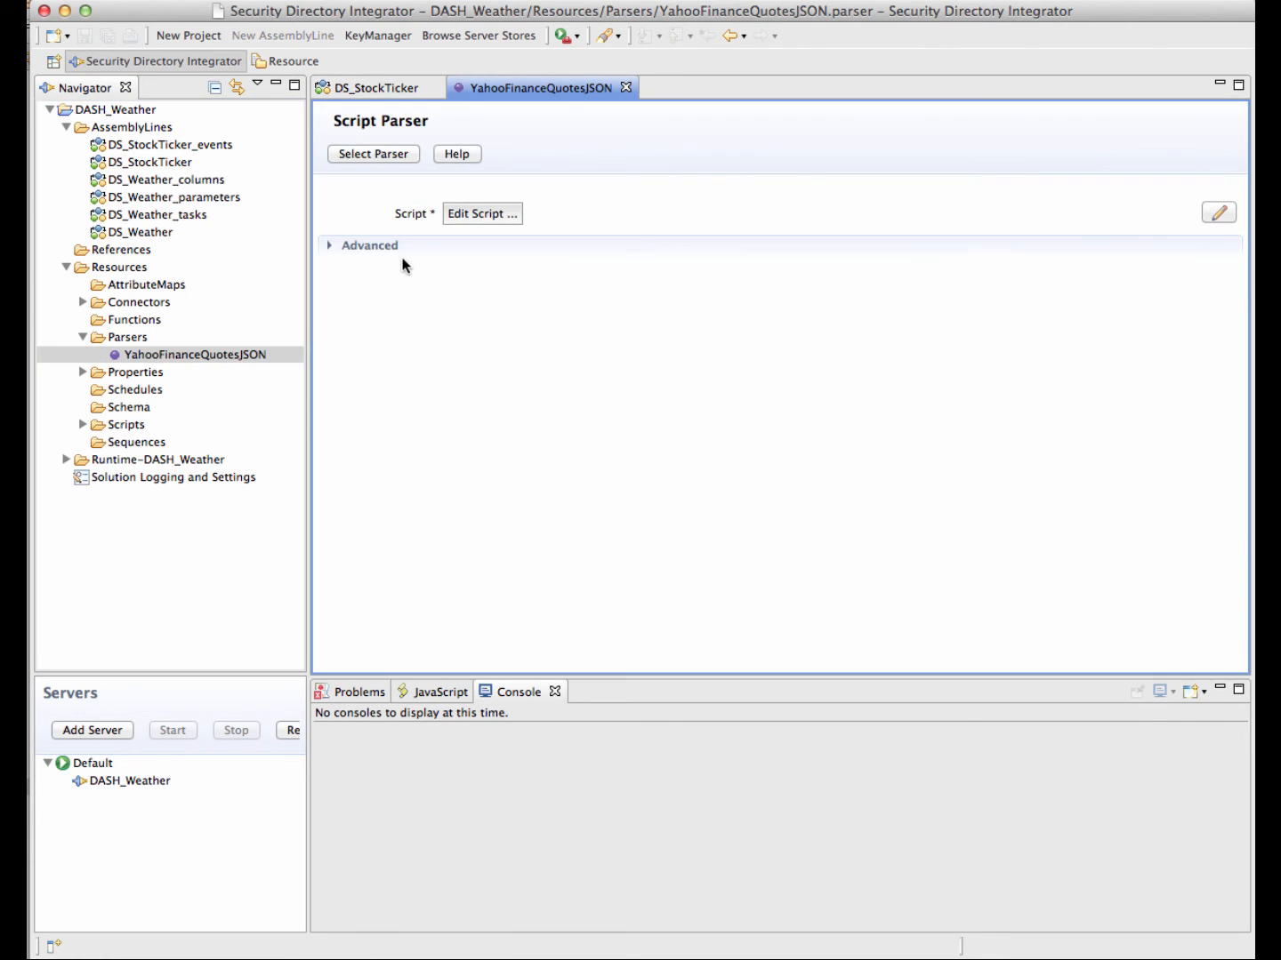
pyautogui.click(470, 214)
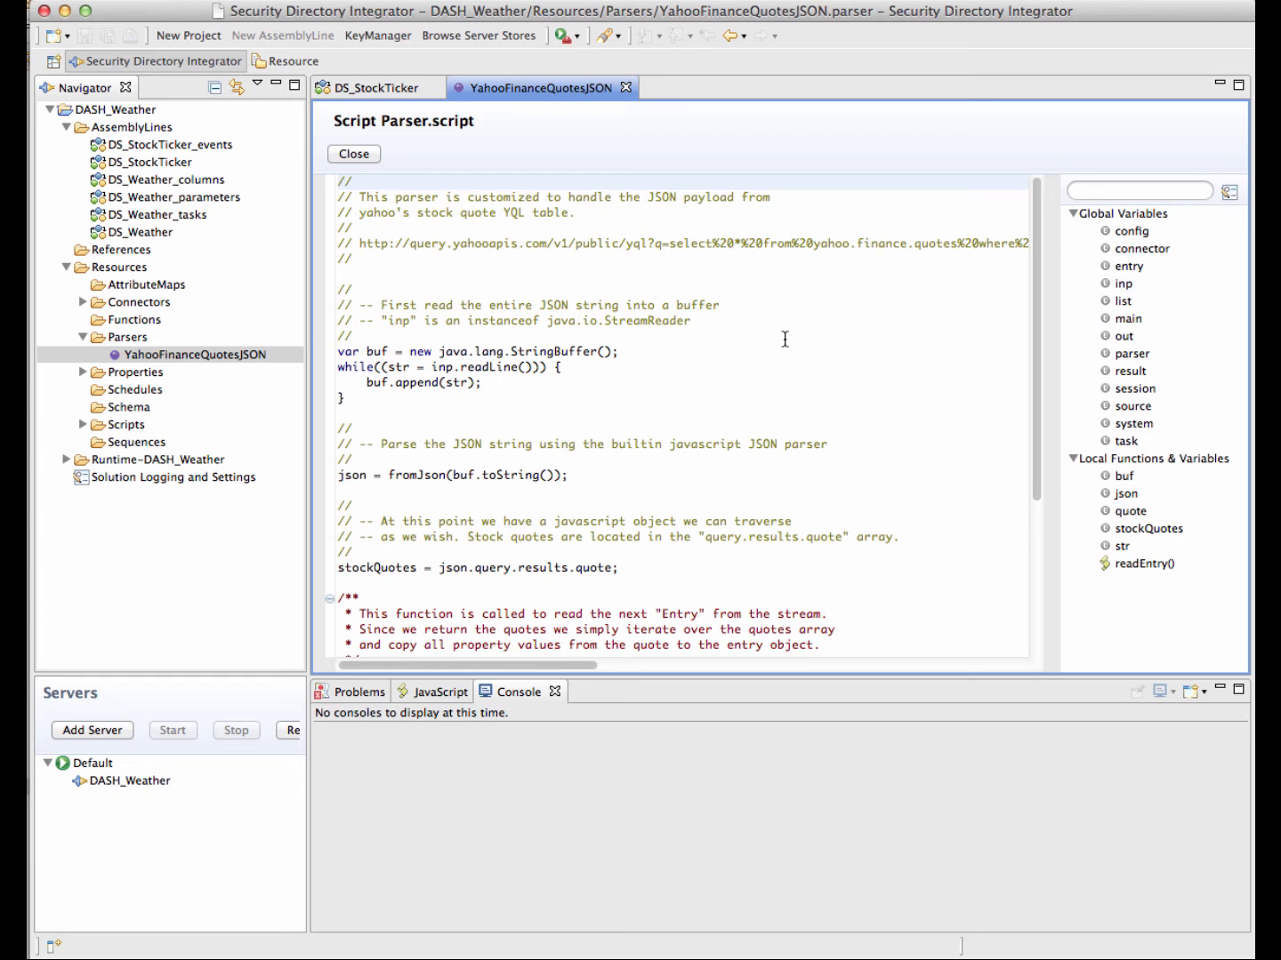
pyautogui.scroll(-1, 712, 382)
pyautogui.scroll(-5, 712, 381)
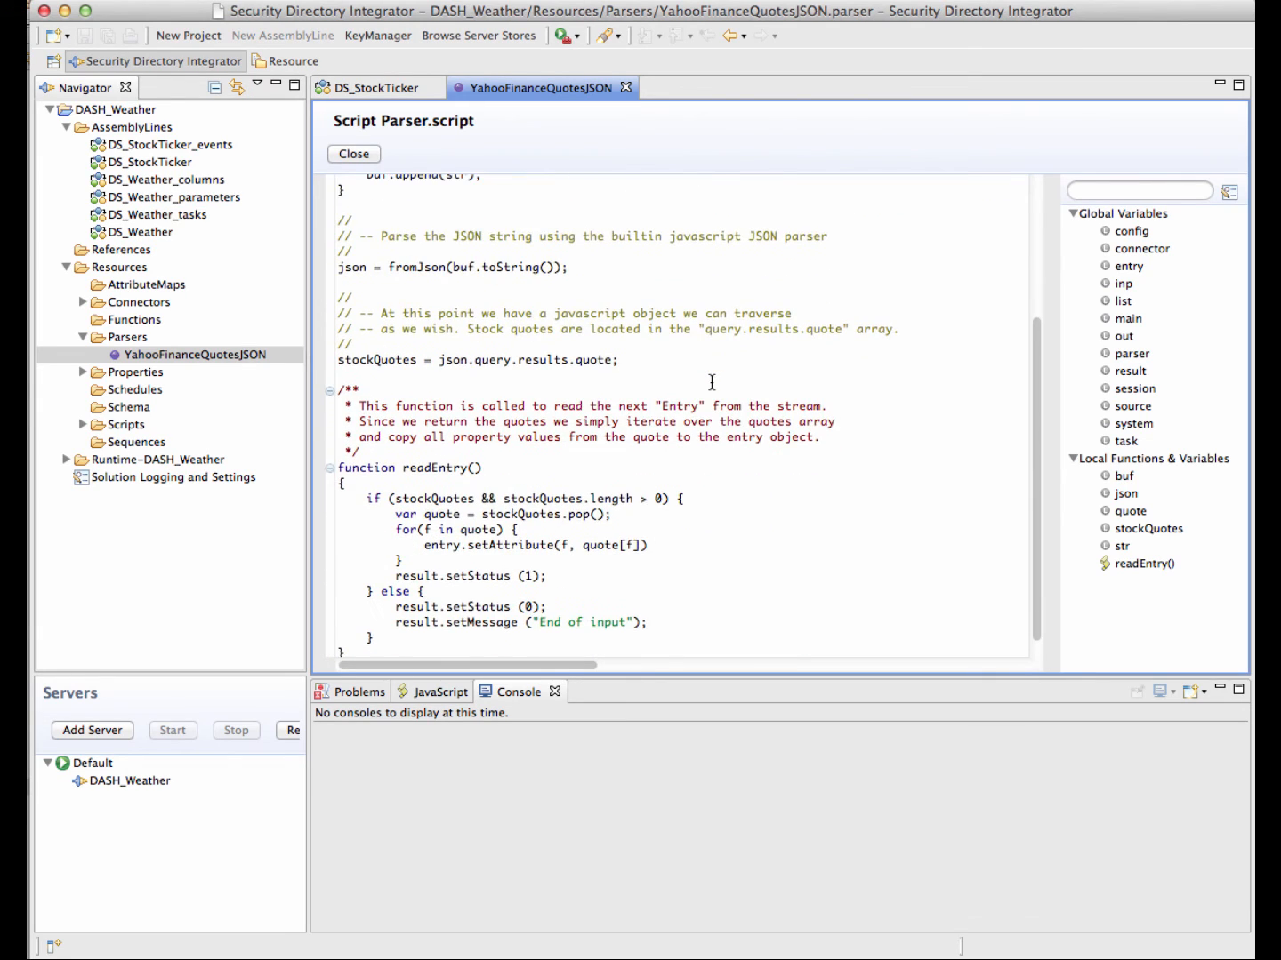
pyautogui.scroll(-1, 711, 382)
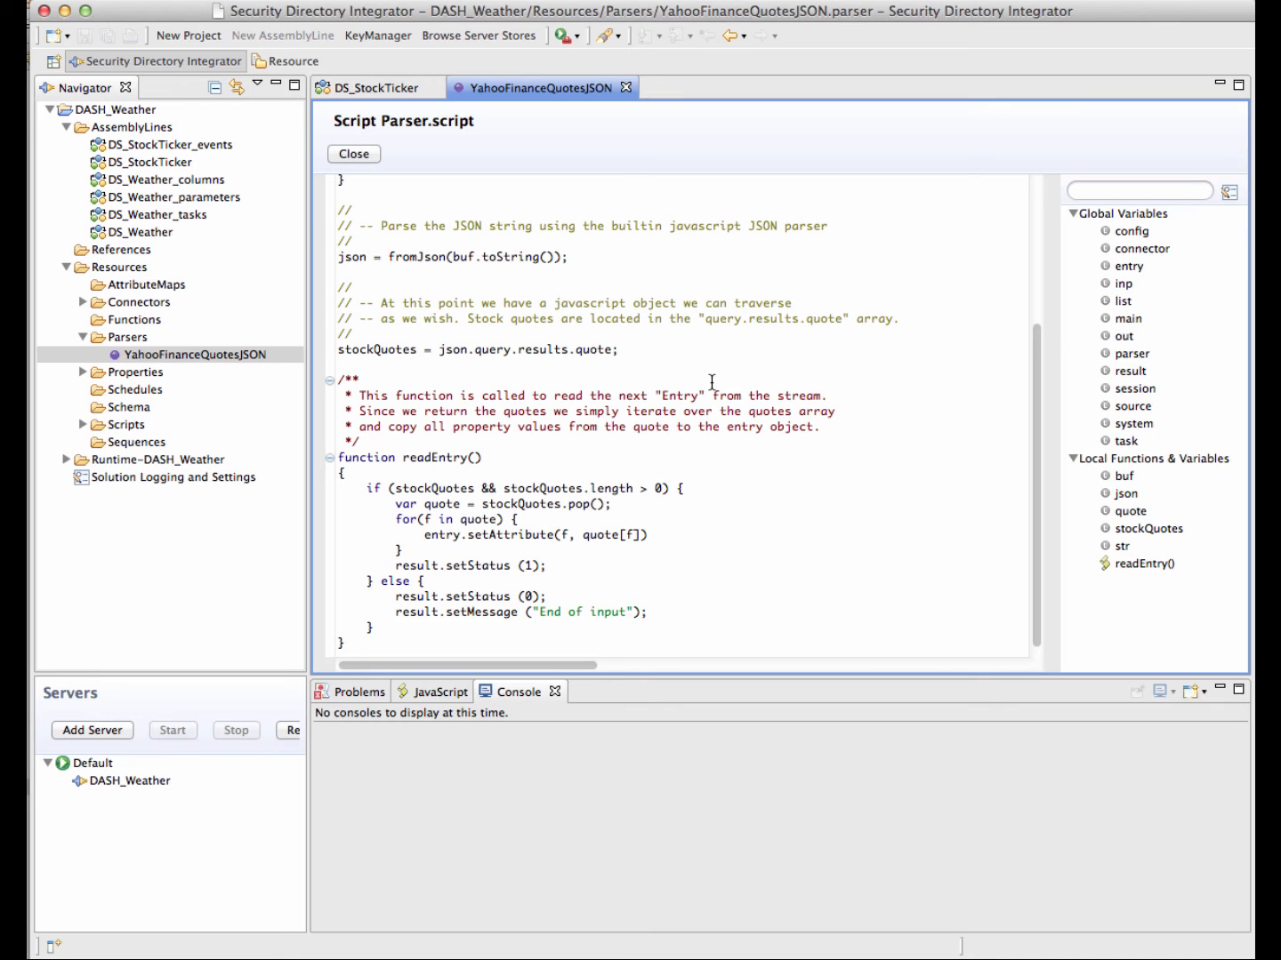
pyautogui.click(354, 154)
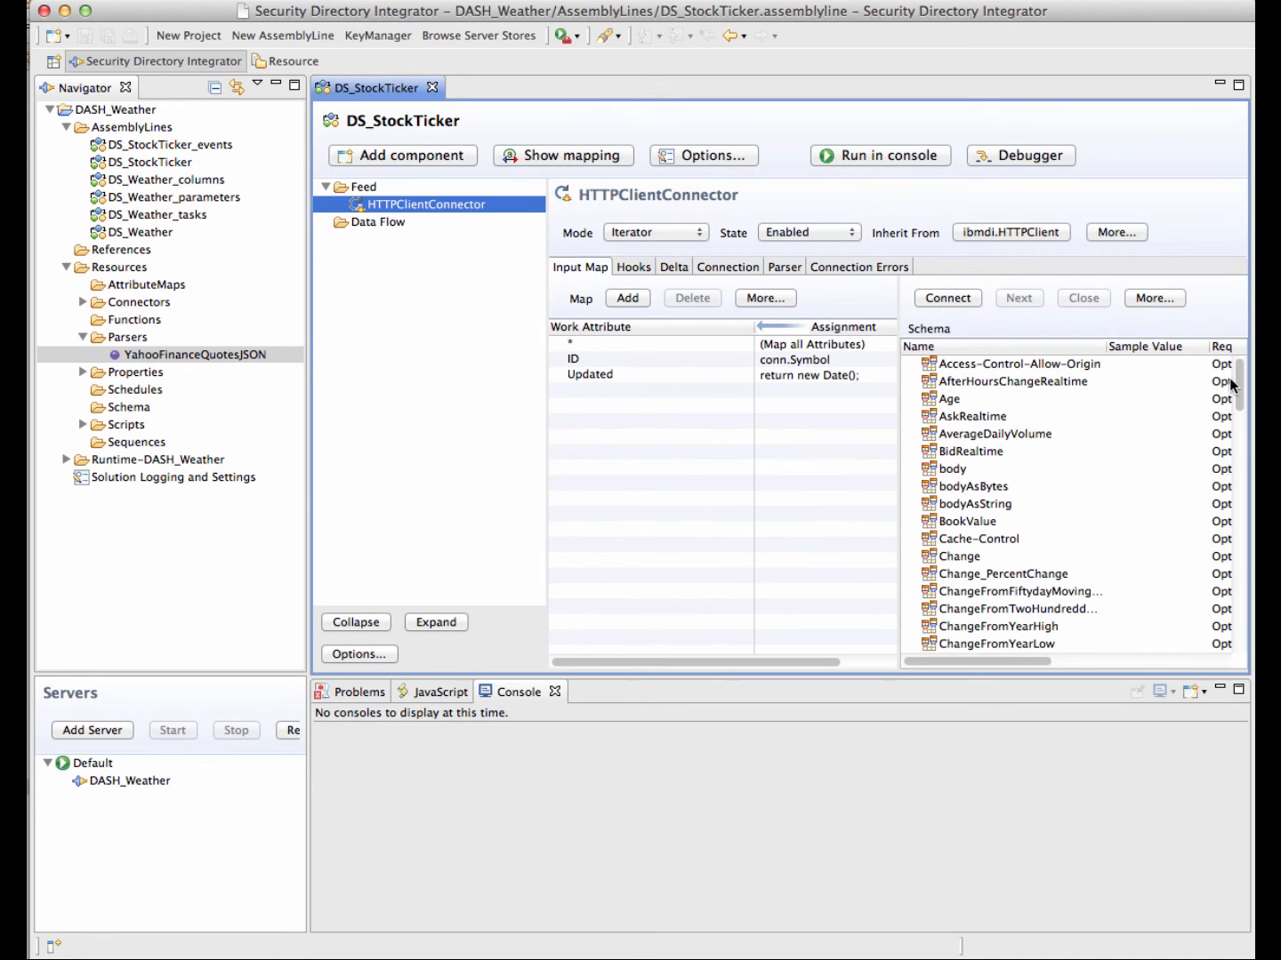
# Examine the HTTPClientConnector's schema attributes and the ID assignment in its input map.
pyautogui.scroll(-3, 1161, 421)
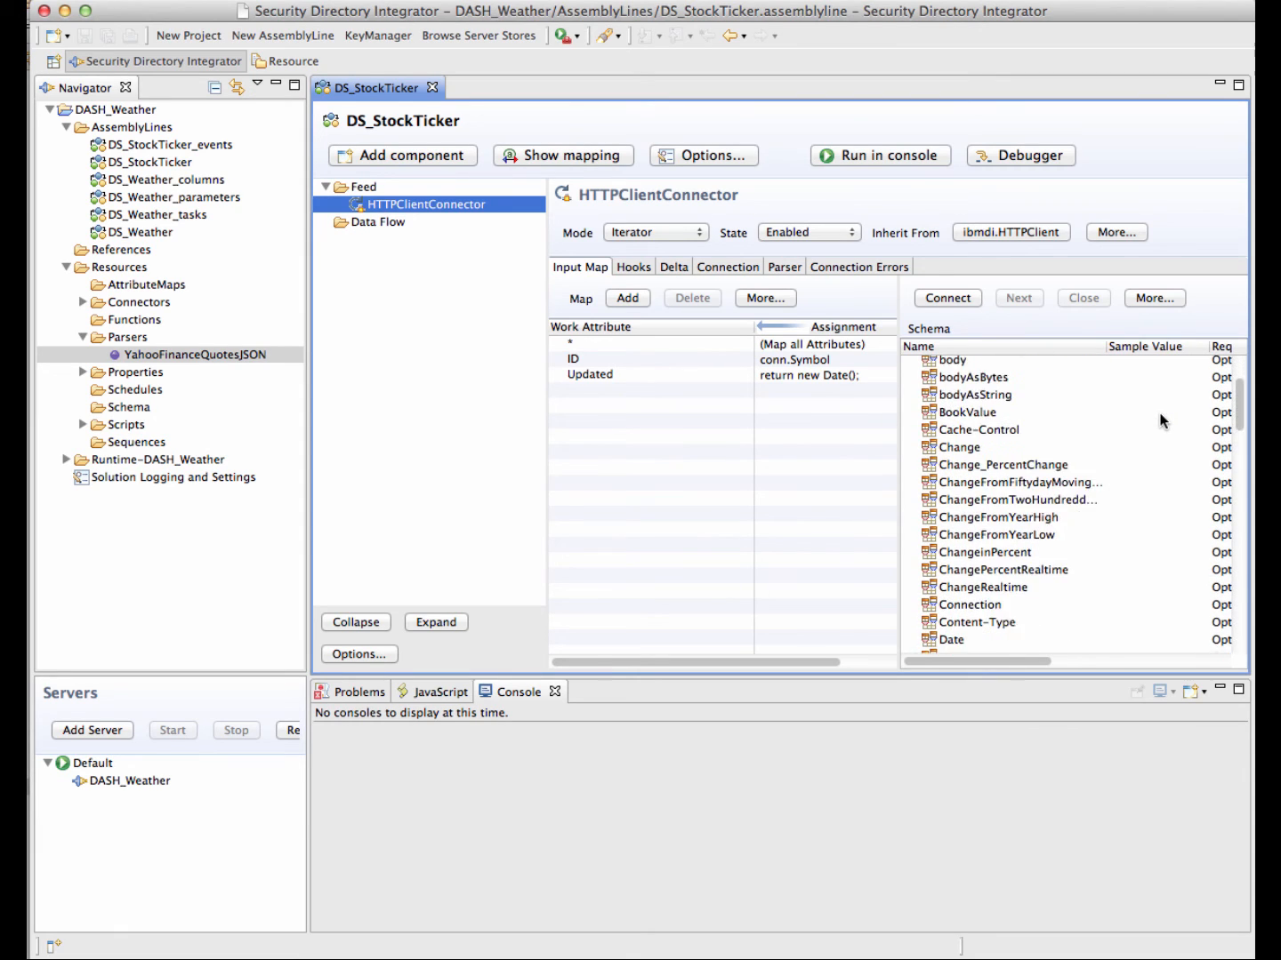
pyautogui.scroll(-3, 1161, 420)
pyautogui.scroll(-6, 1161, 421)
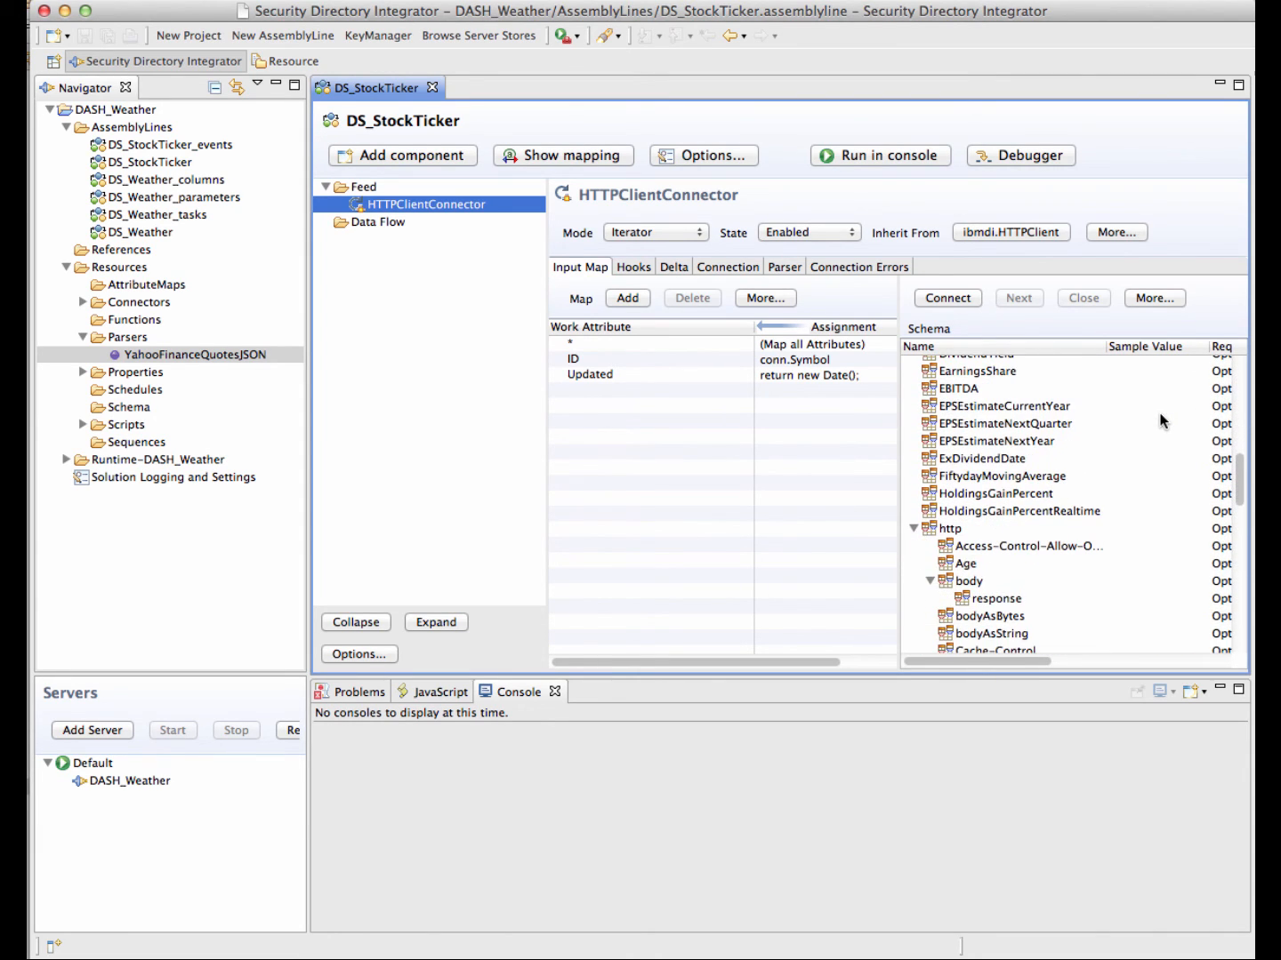
pyautogui.scroll(5, 1162, 420)
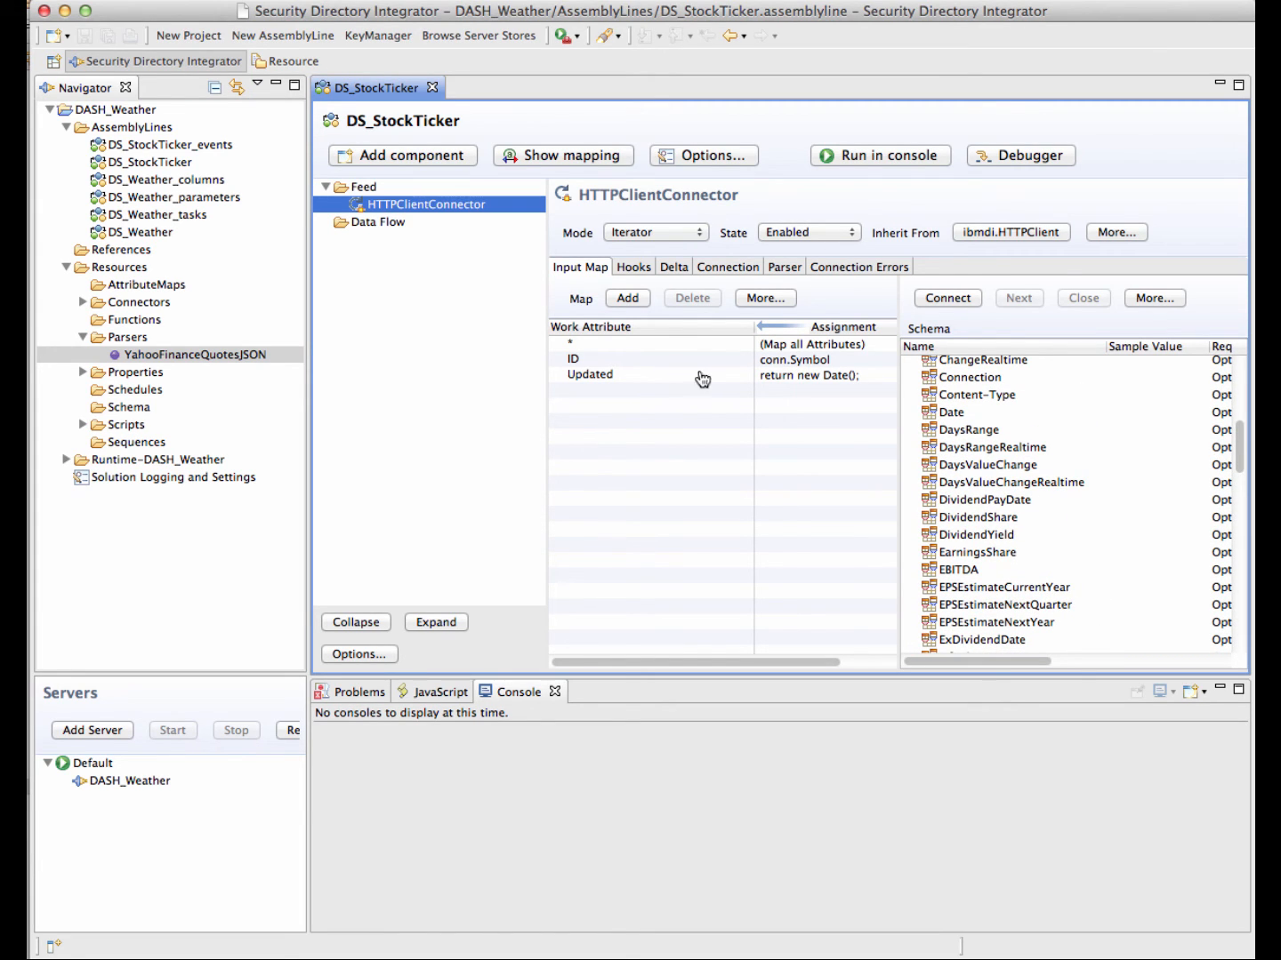
pyautogui.click(816, 364)
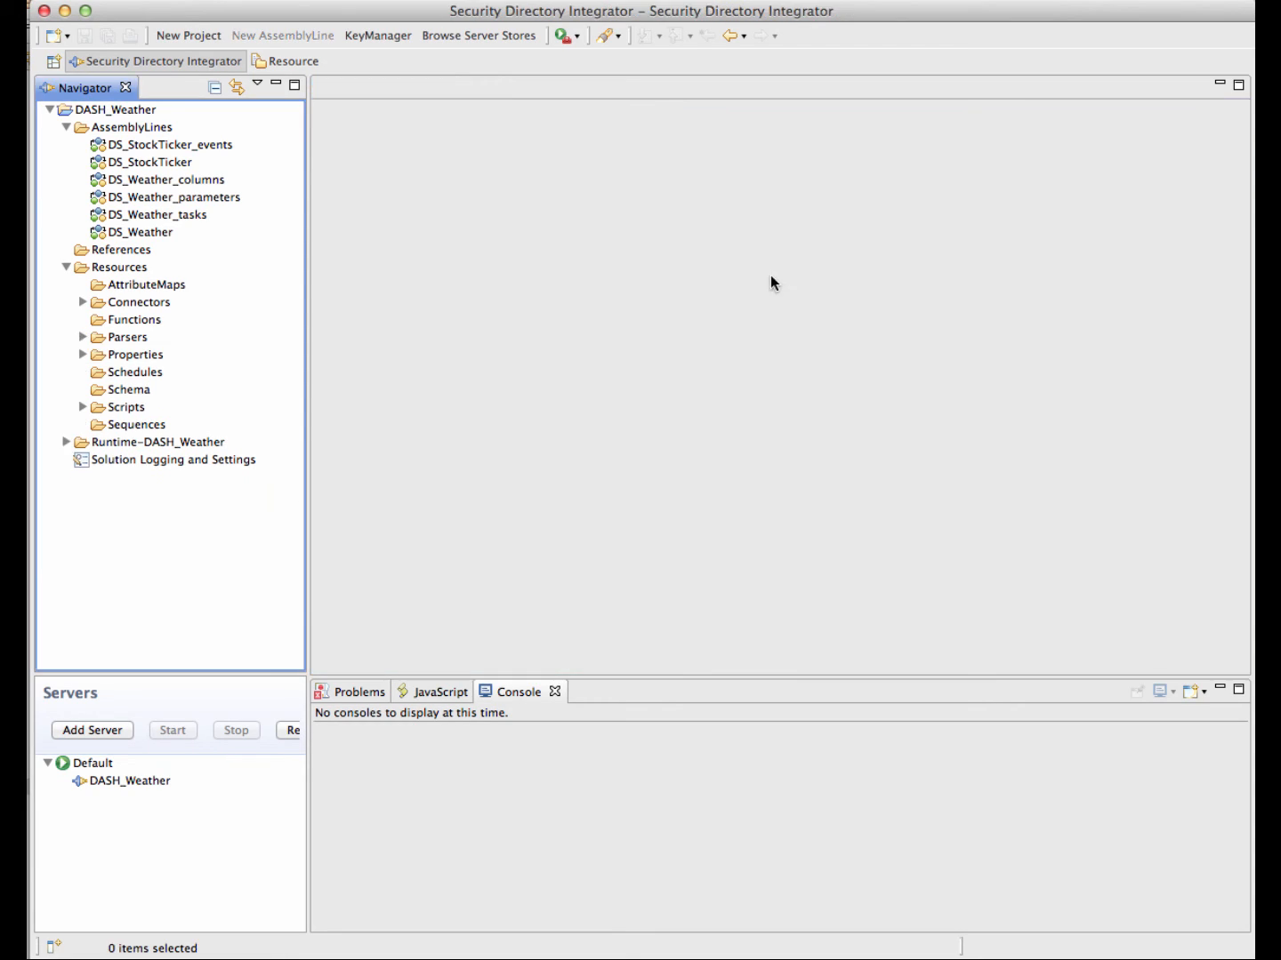
# Open DS_StockTicker_events and examine its InitResultList script, ConnectorLoop connection, AddToResultList script, and ReturnResultList script.
pyautogui.click(189, 148)
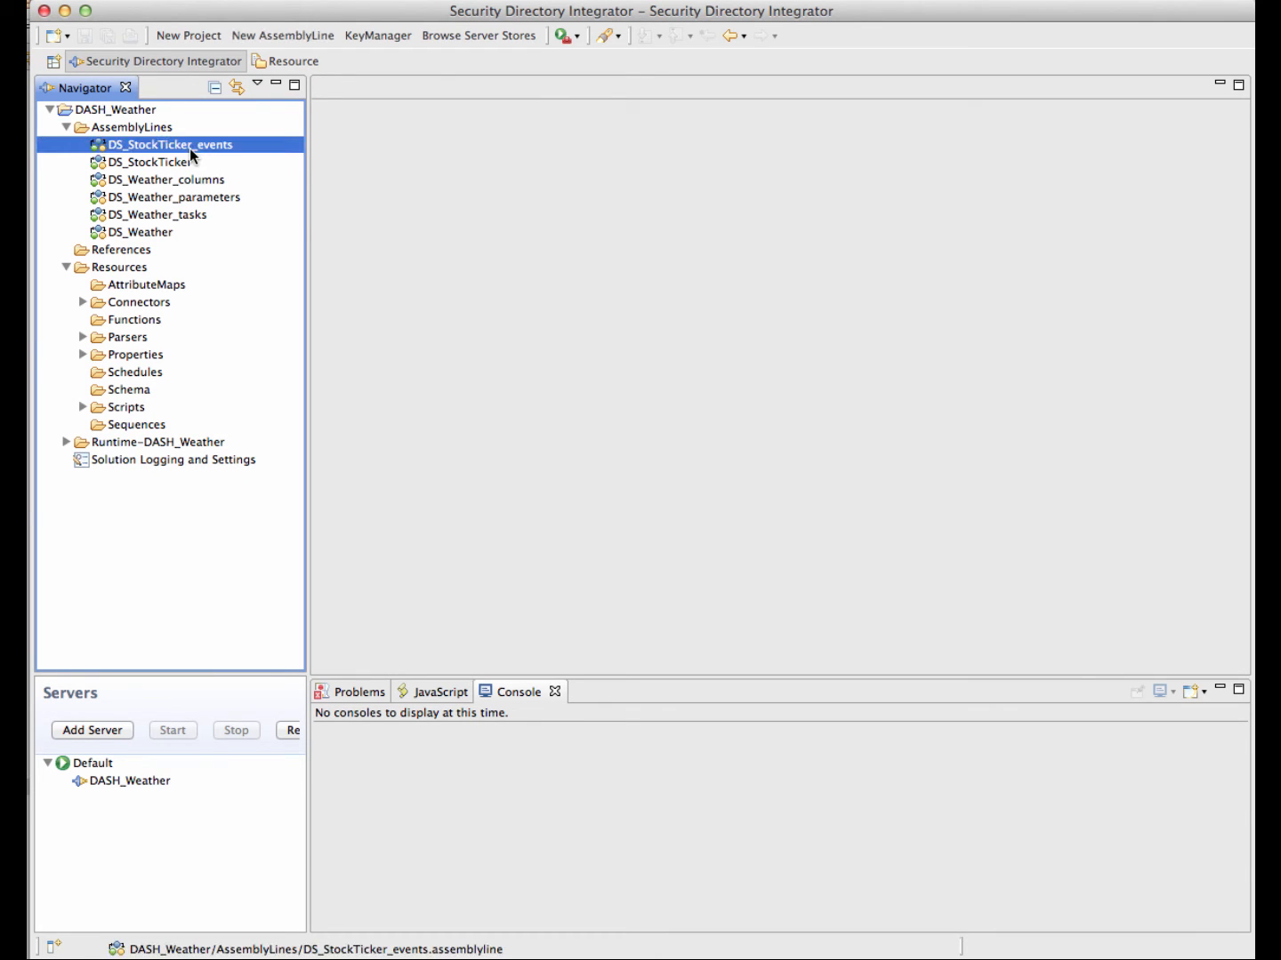
pyautogui.doubleClick(189, 148)
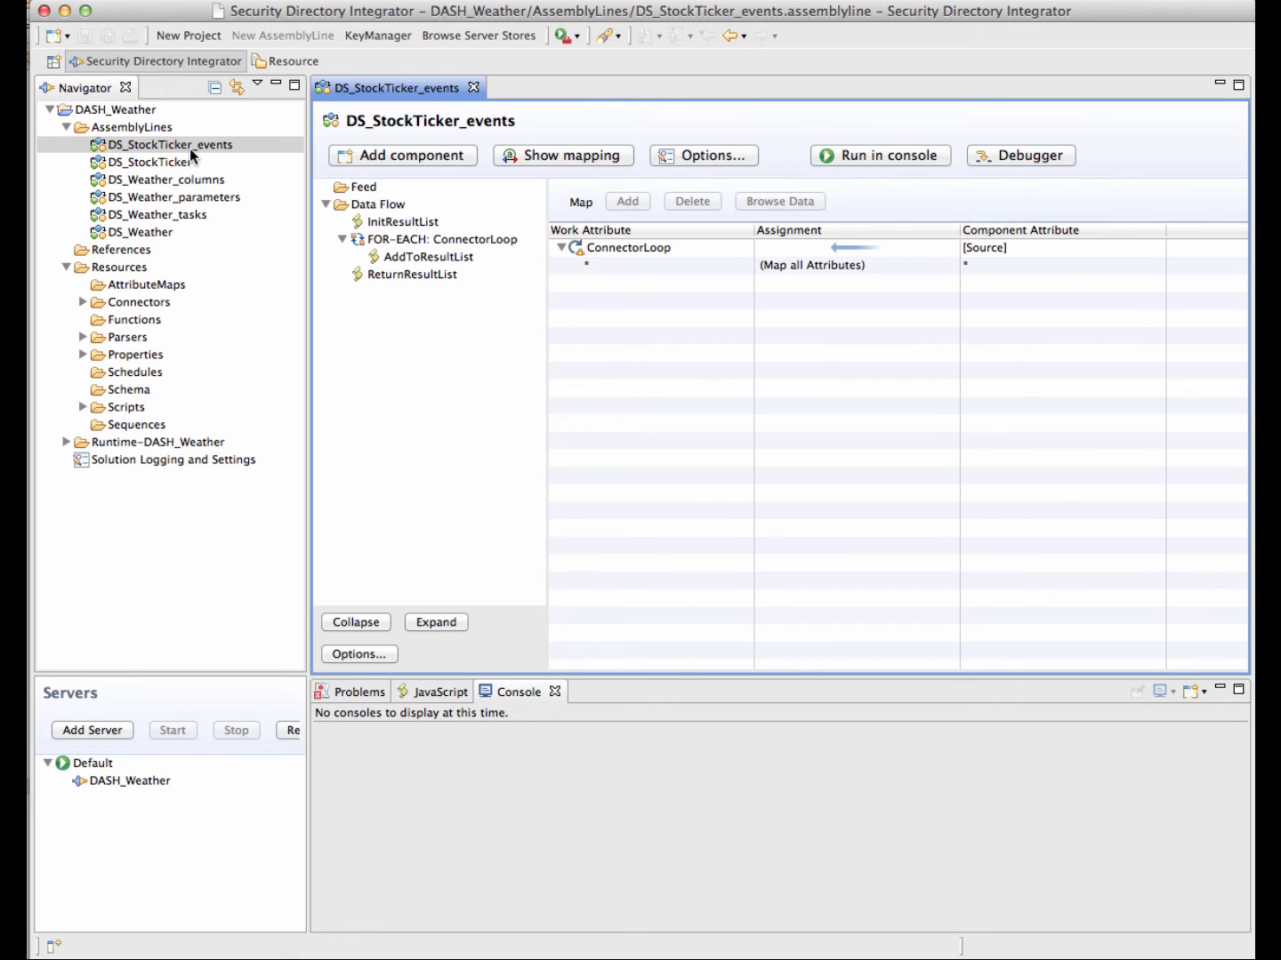
pyautogui.click(416, 222)
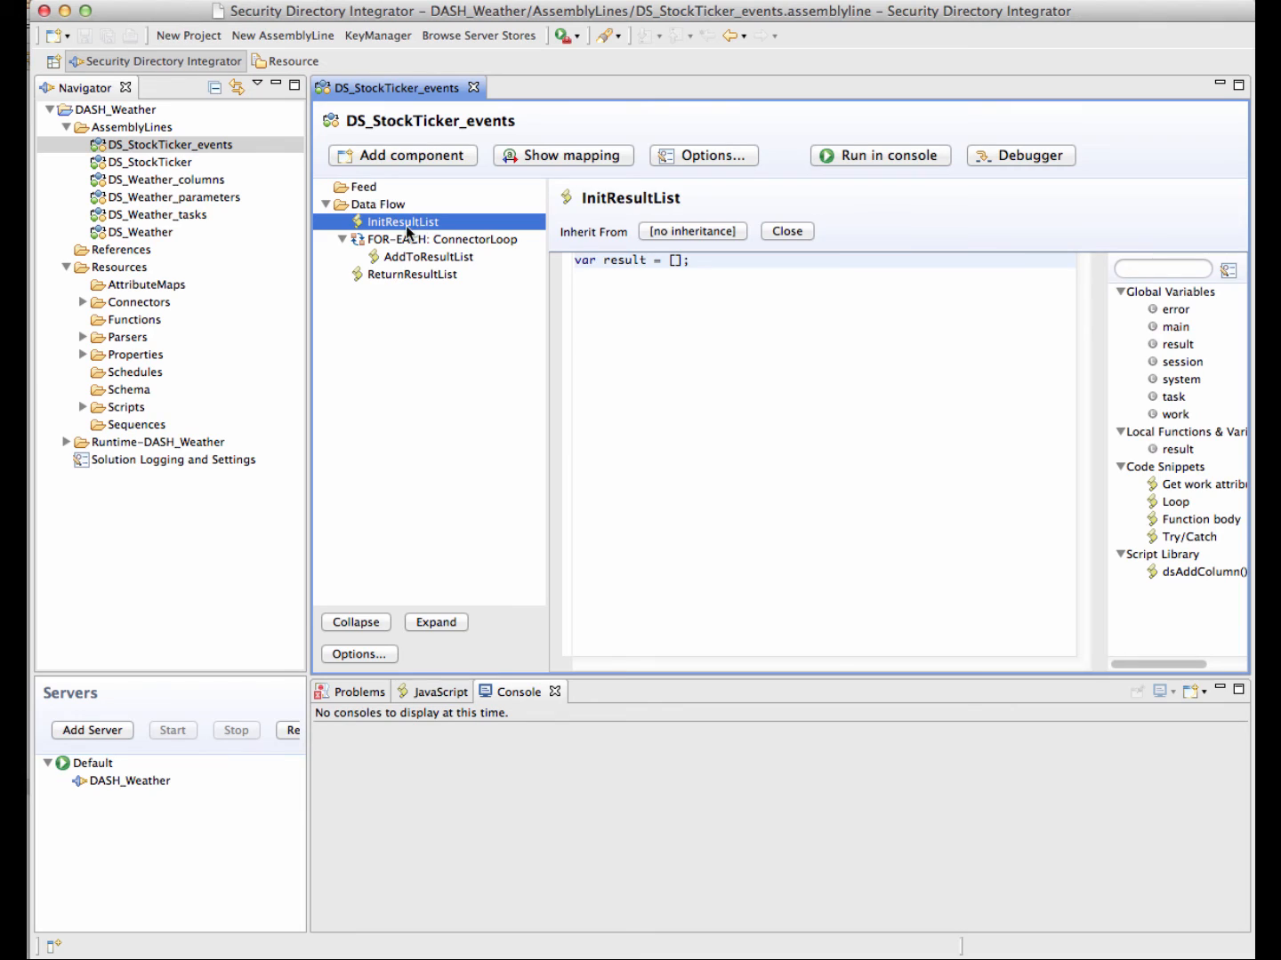
pyautogui.click(460, 238)
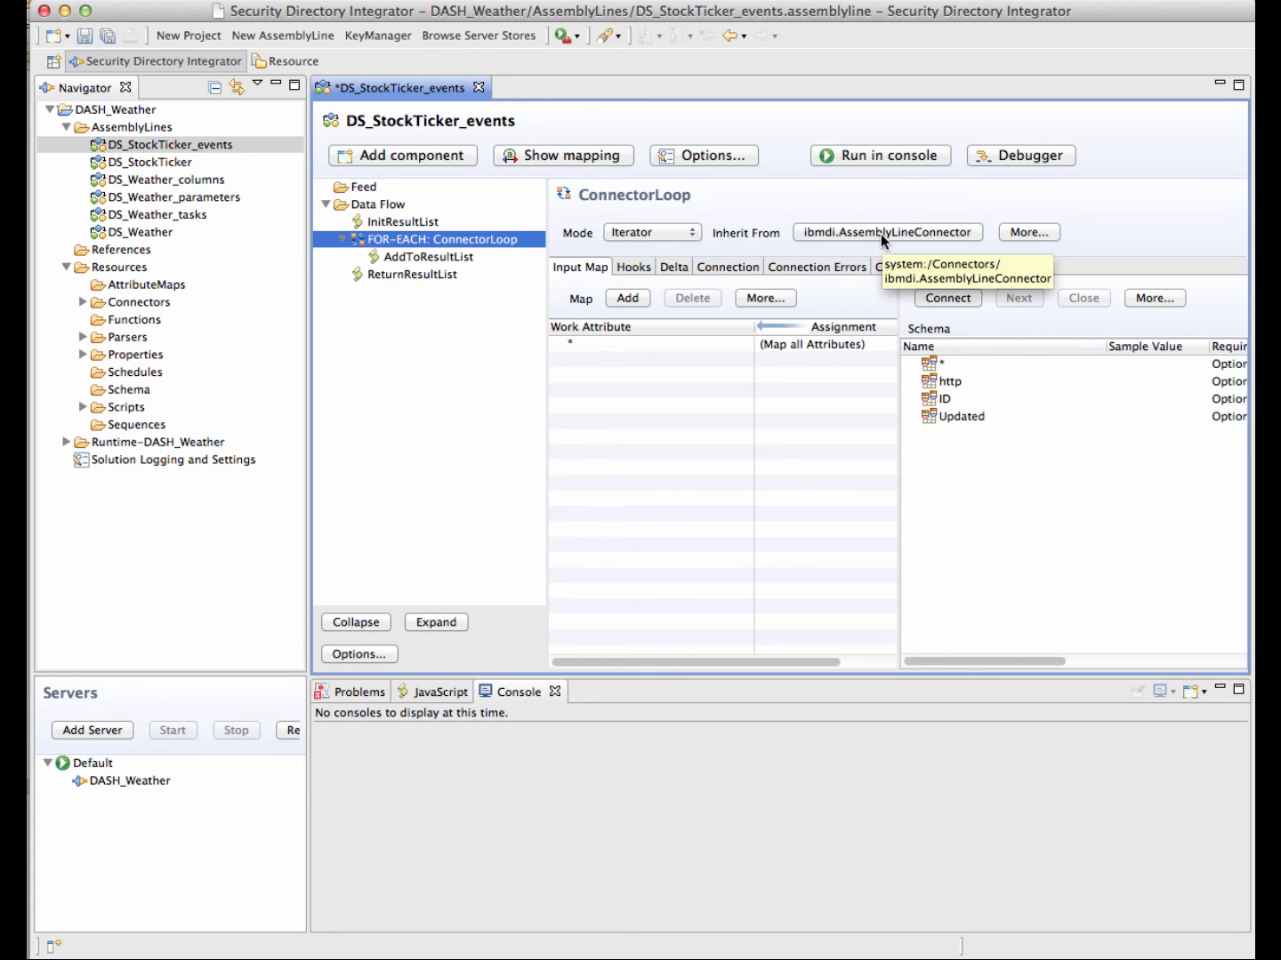
pyautogui.click(730, 266)
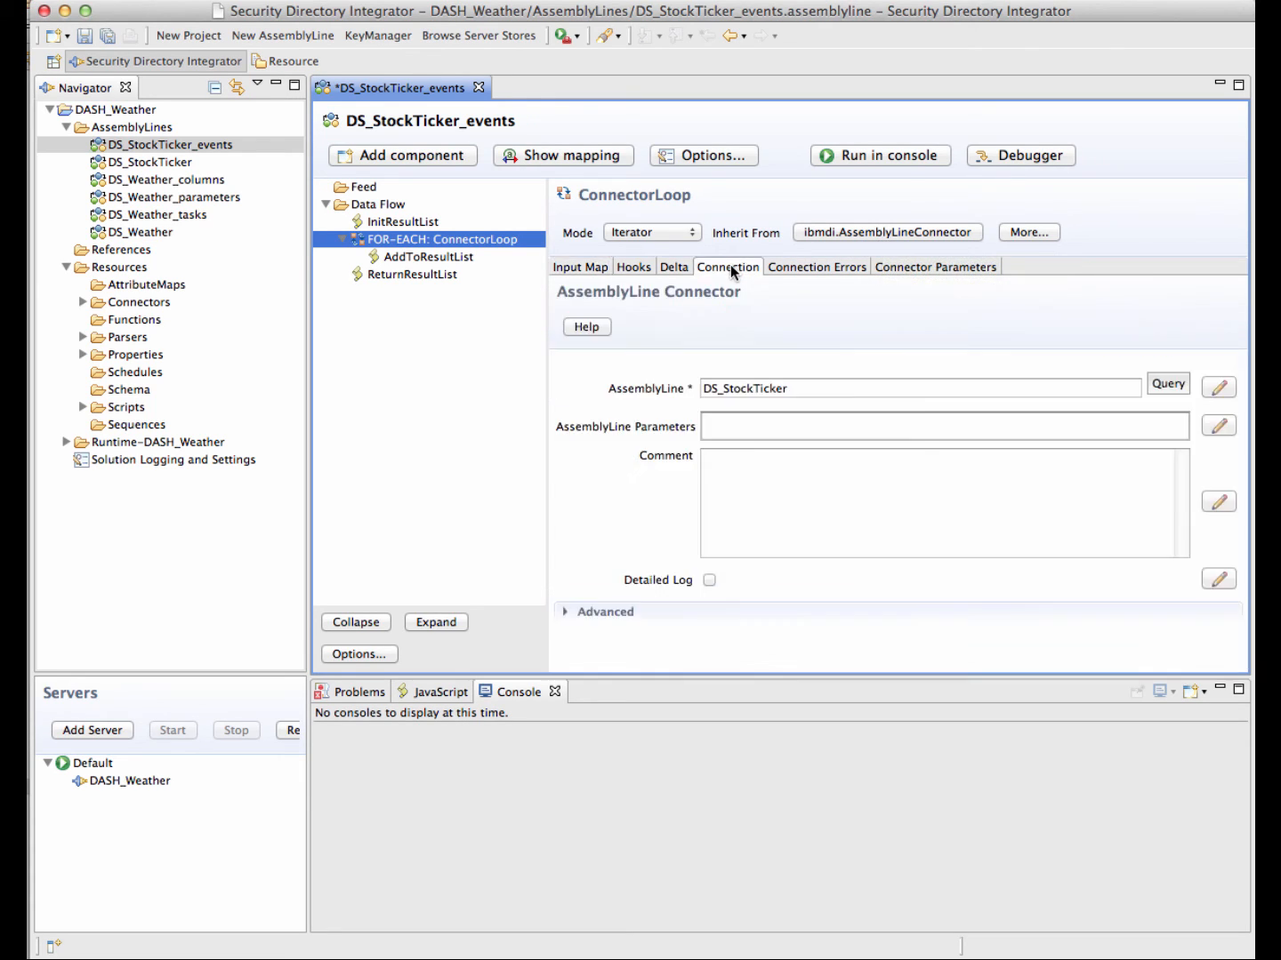
pyautogui.click(830, 385)
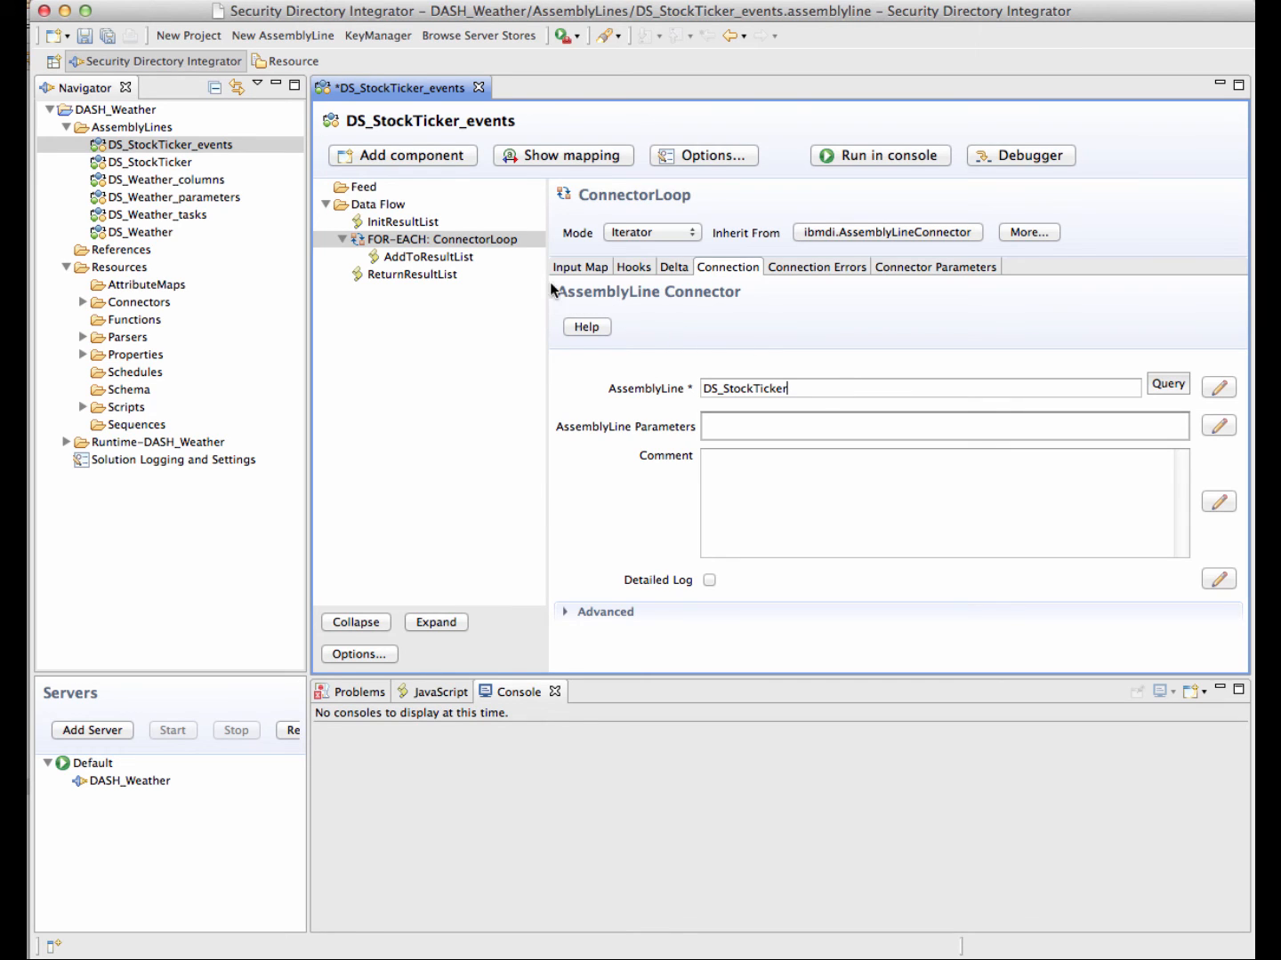
pyautogui.click(455, 258)
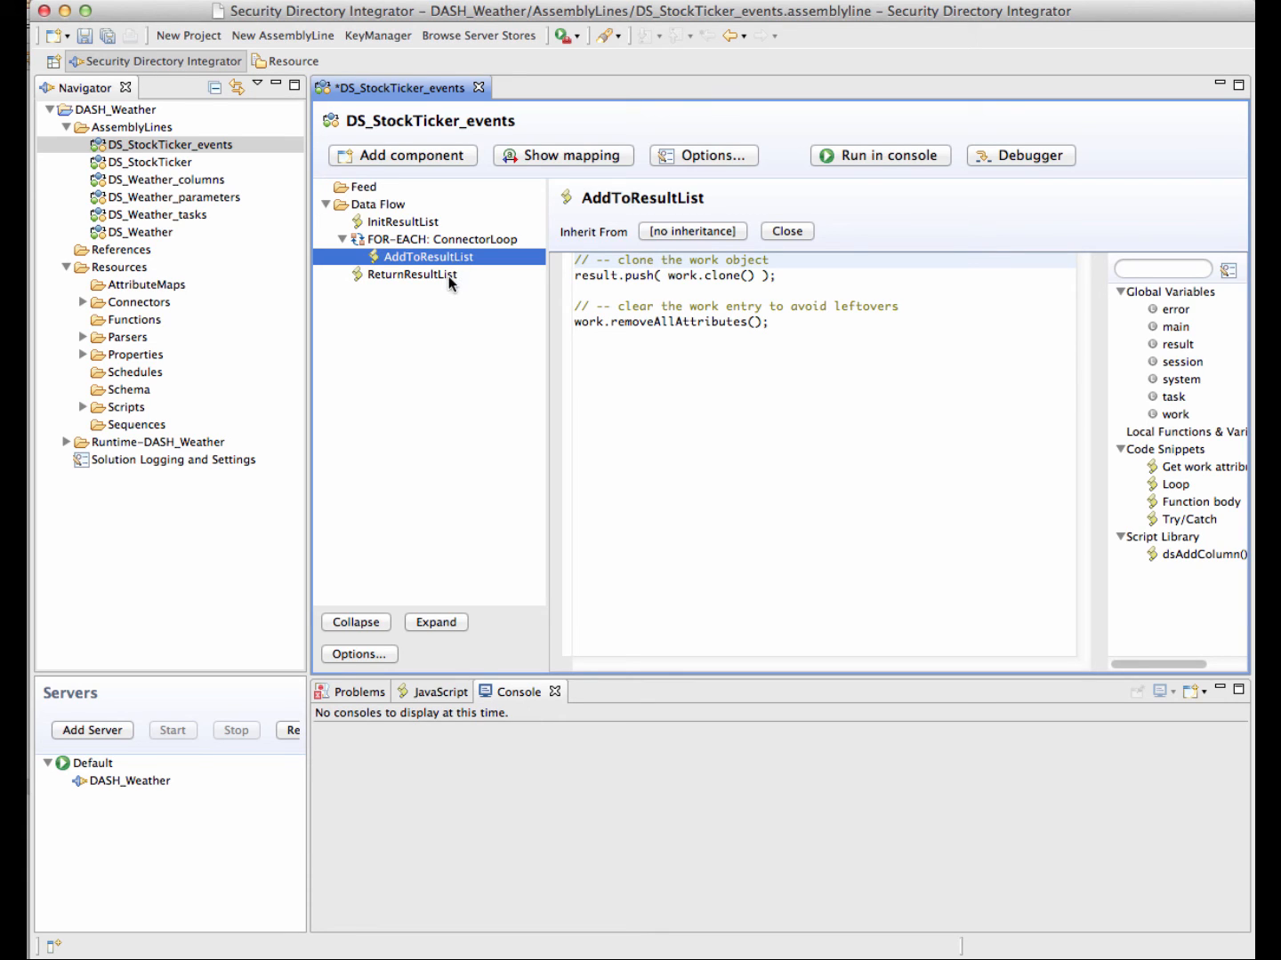
pyautogui.click(448, 276)
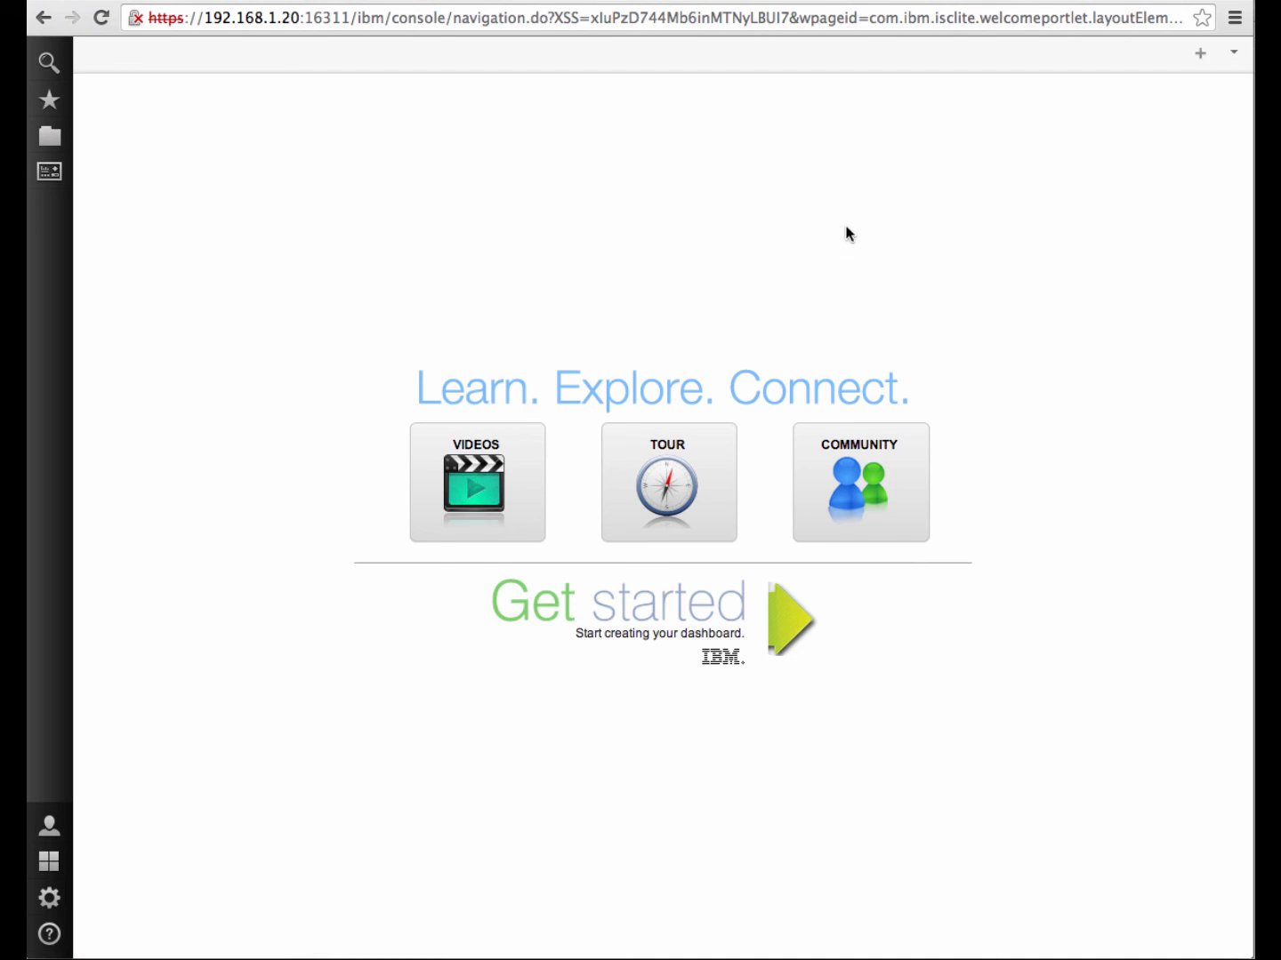
# Create a new work page named StockTicker in the browser-based IBM dashboard console.
pyautogui.click(1200, 53)
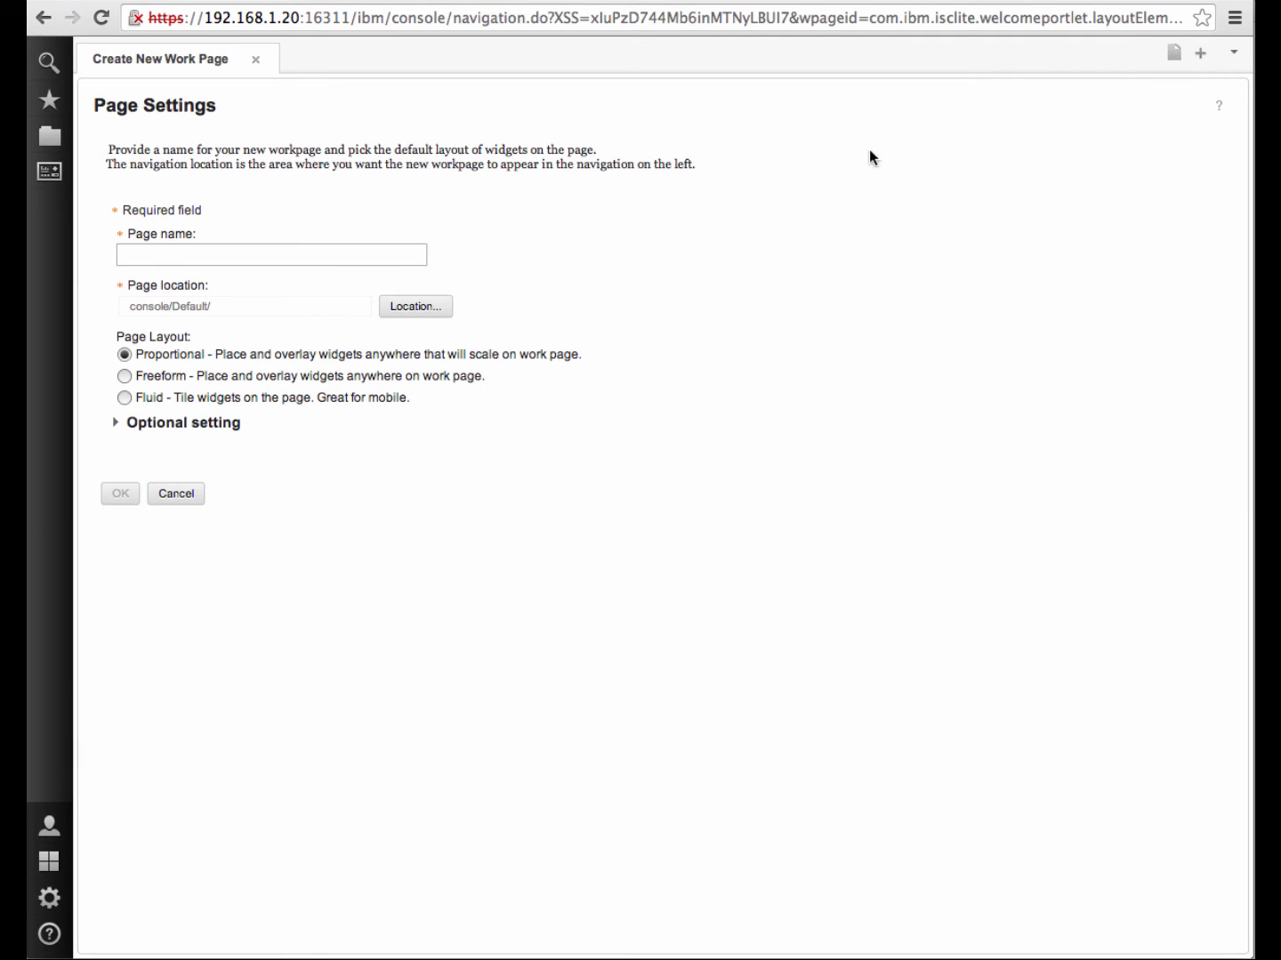
pyautogui.click(323, 251)
pyautogui.write('S')
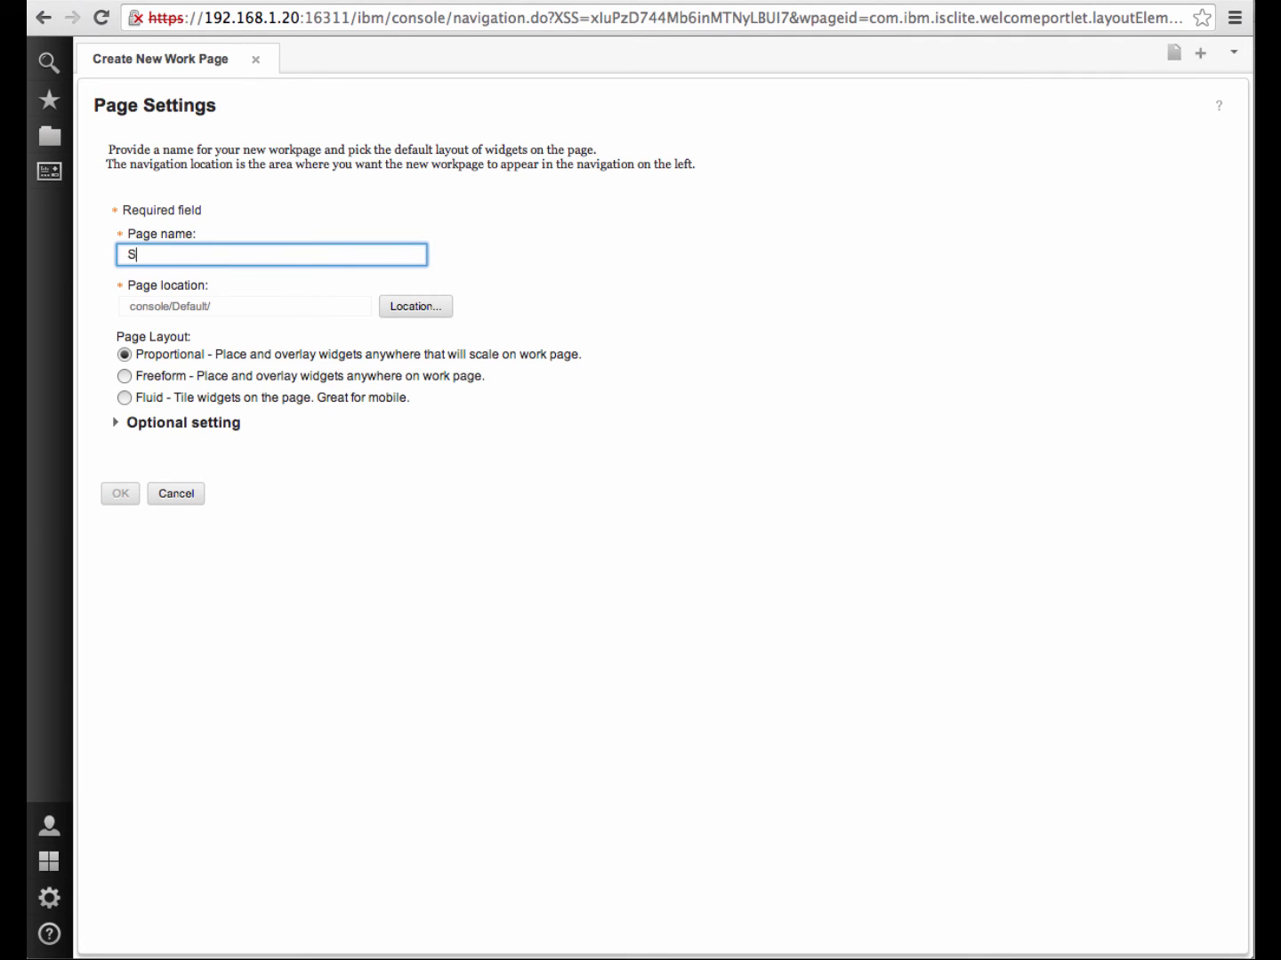
pyautogui.write('tockTicker')
pyautogui.click(206, 400)
pyautogui.click(118, 487)
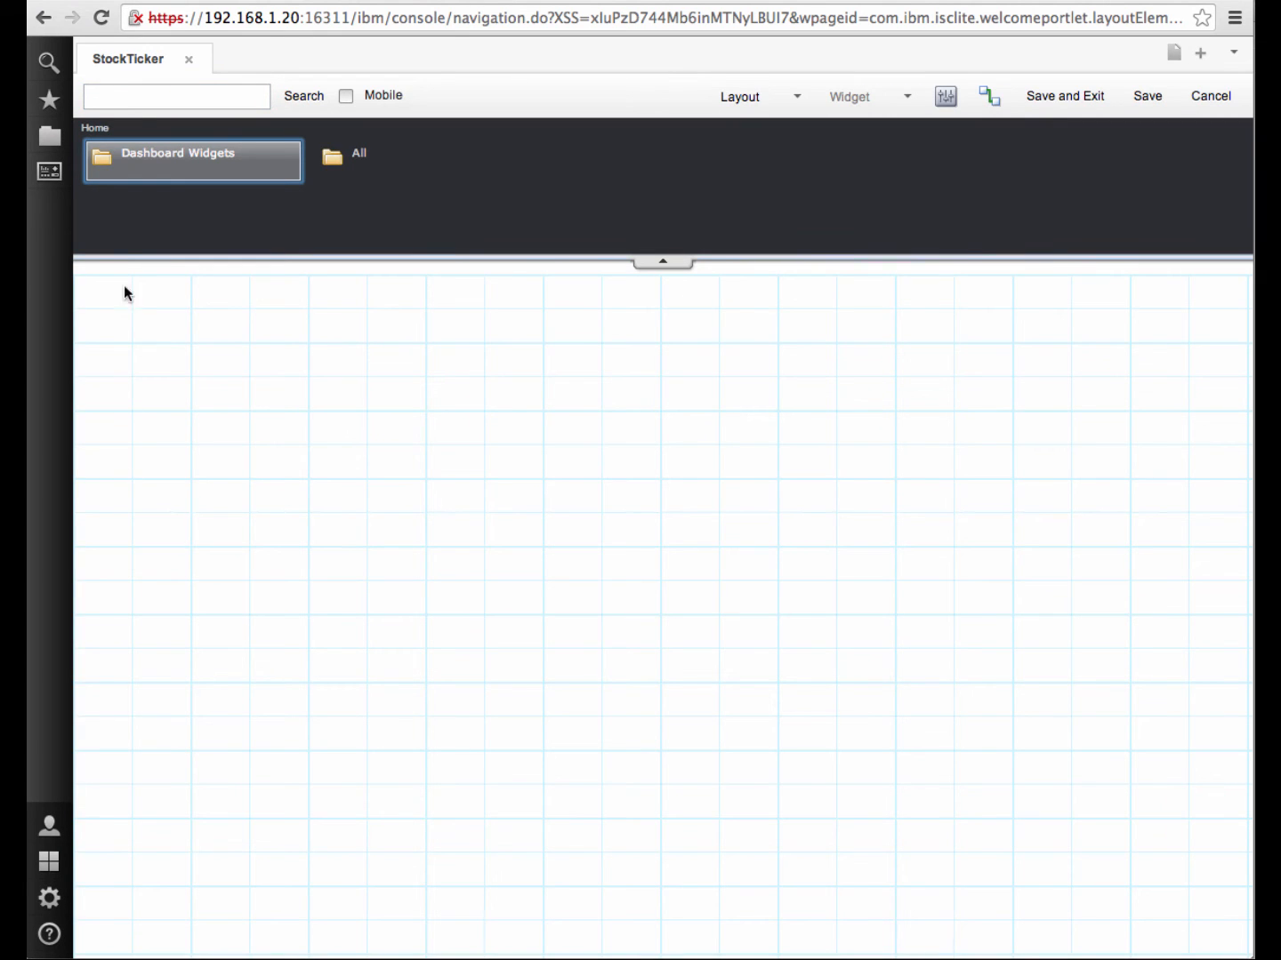
# Find the Table widget by searching for "table", place it on the StockTicker page, and enlarge it across most of the page width.
pyautogui.click(143, 99)
pyautogui.write('table')
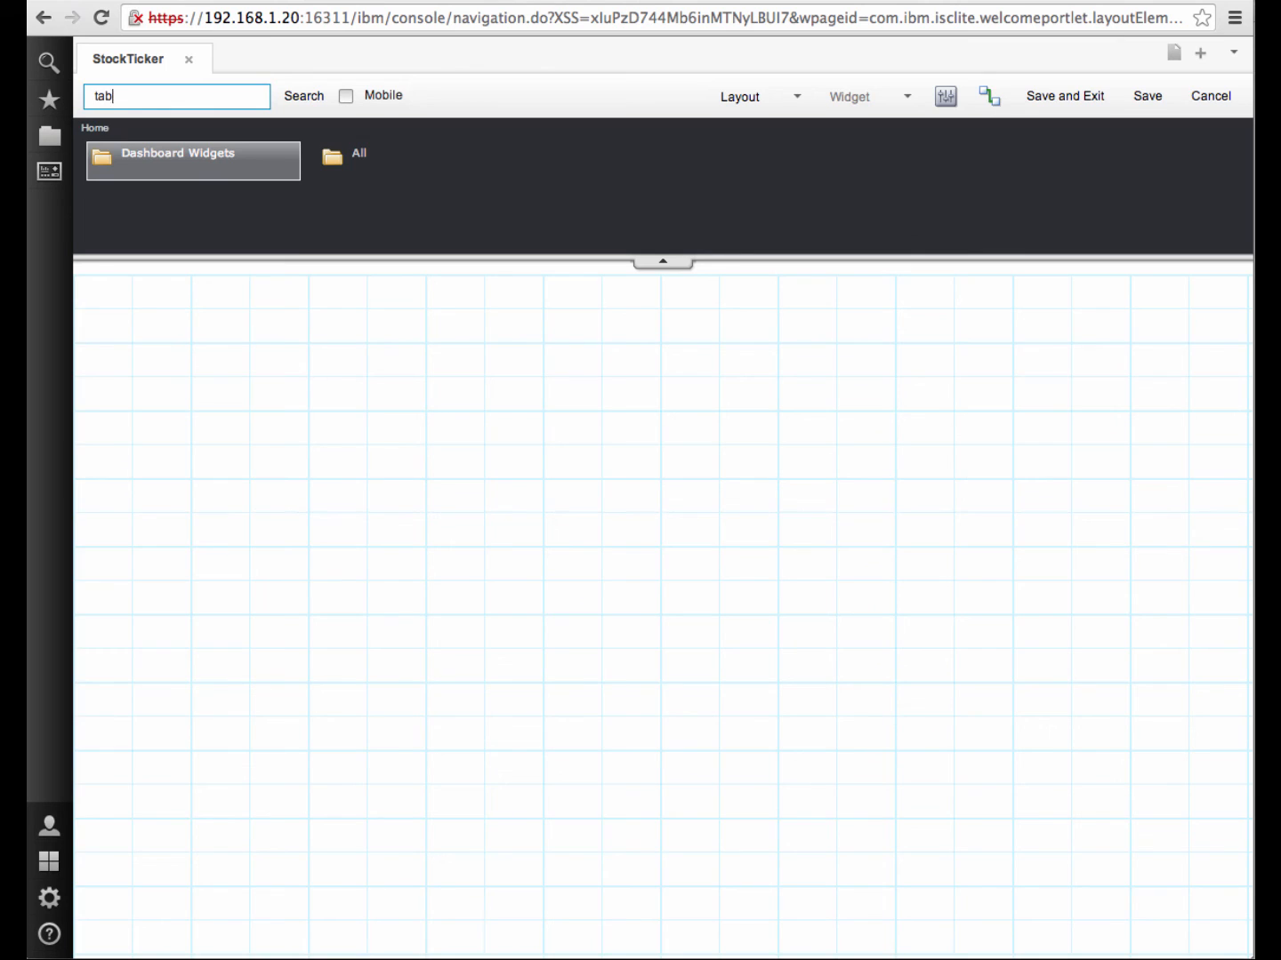
pyautogui.press('Return')
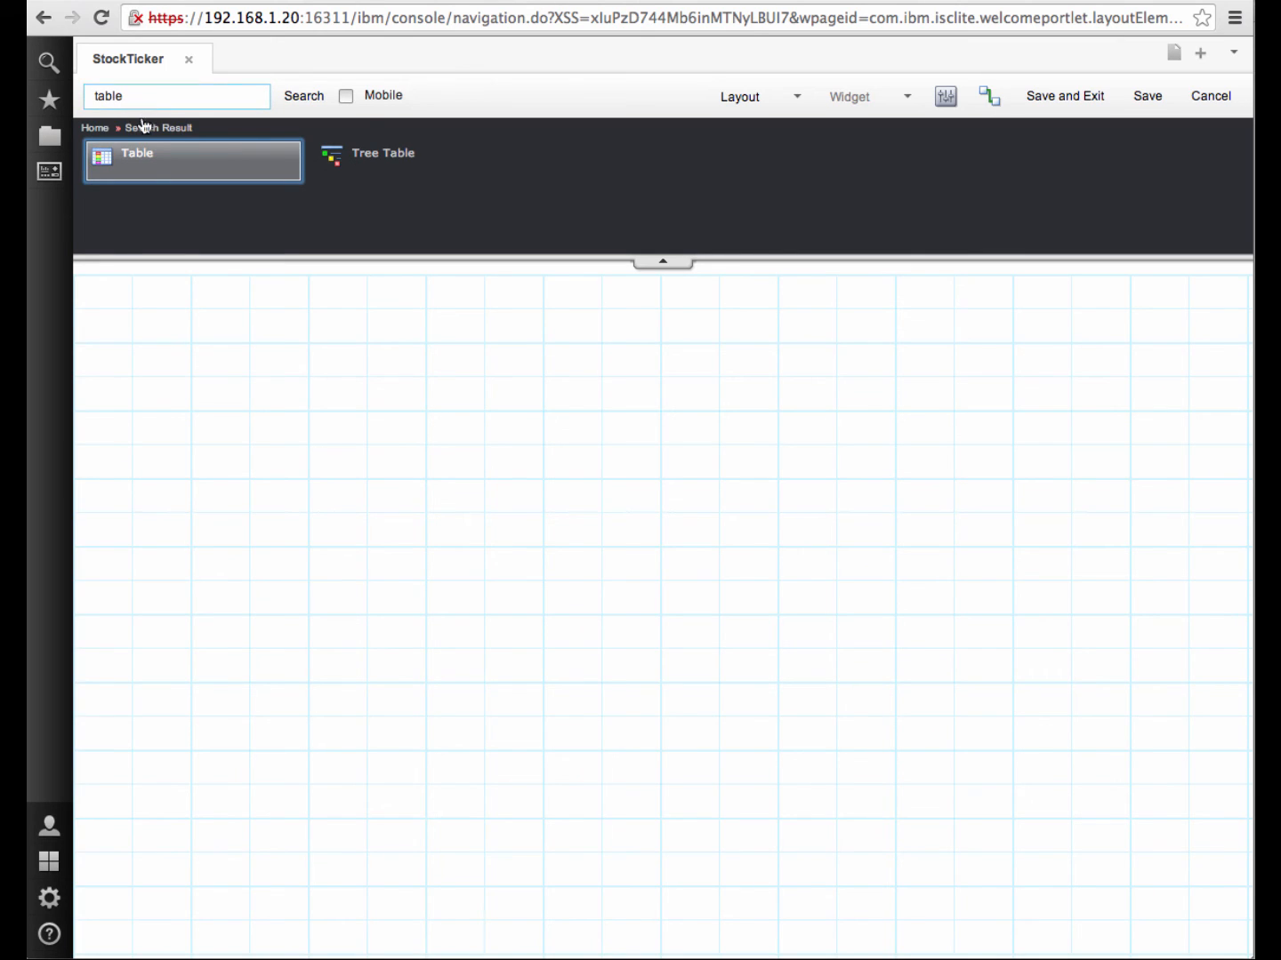
pyautogui.moveTo(140, 156); pyautogui.dragTo(257, 346)
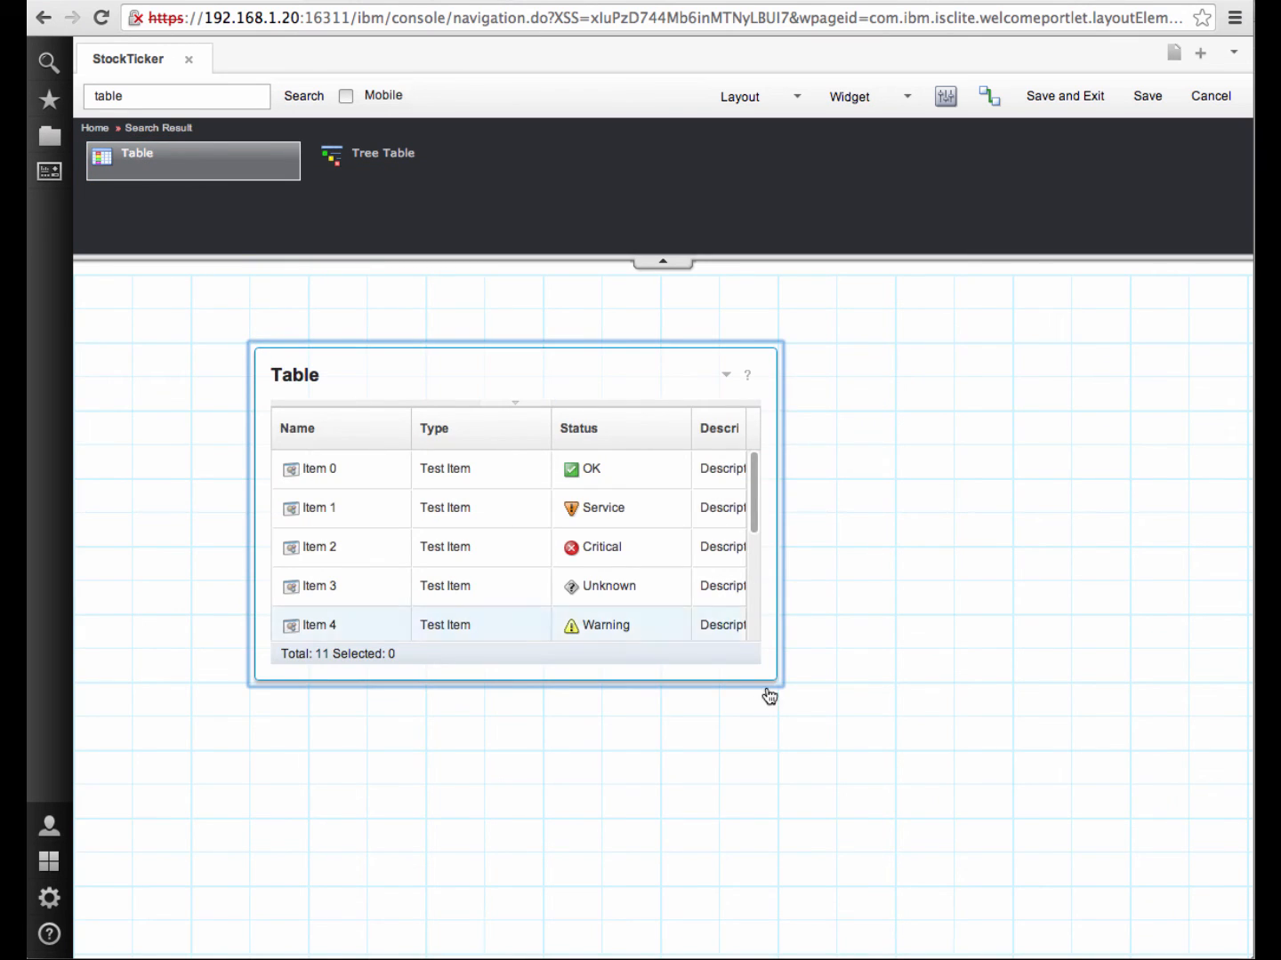
pyautogui.moveTo(776, 683); pyautogui.dragTo(1222, 733)
pyautogui.moveTo(886, 348); pyautogui.dragTo(818, 320)
# Edit the Table widget and select the StockTicker dataset from the Weather datasource of Security Directory Integrator.
pyautogui.click(1141, 349)
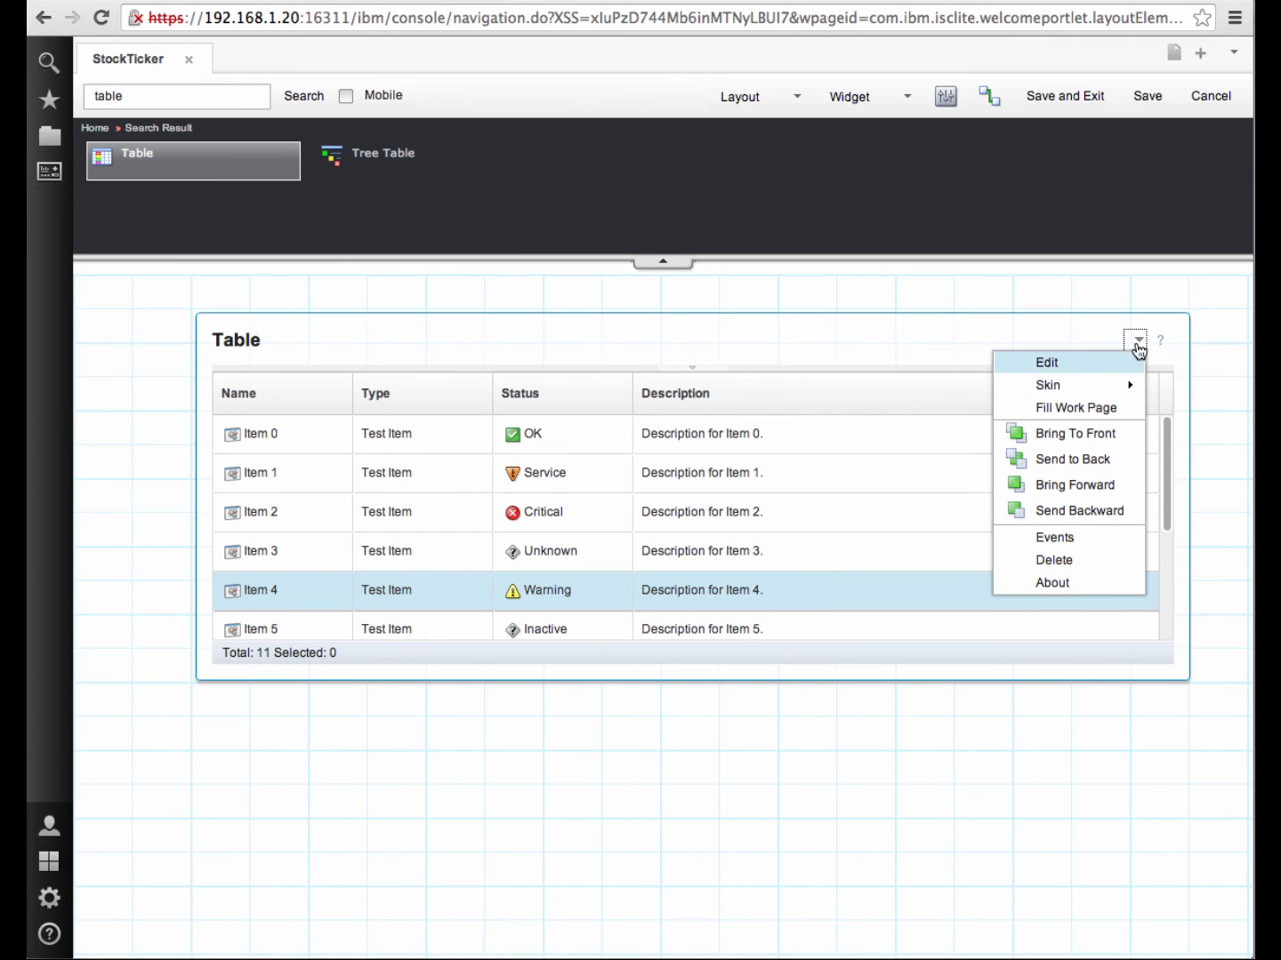
pyautogui.click(1082, 365)
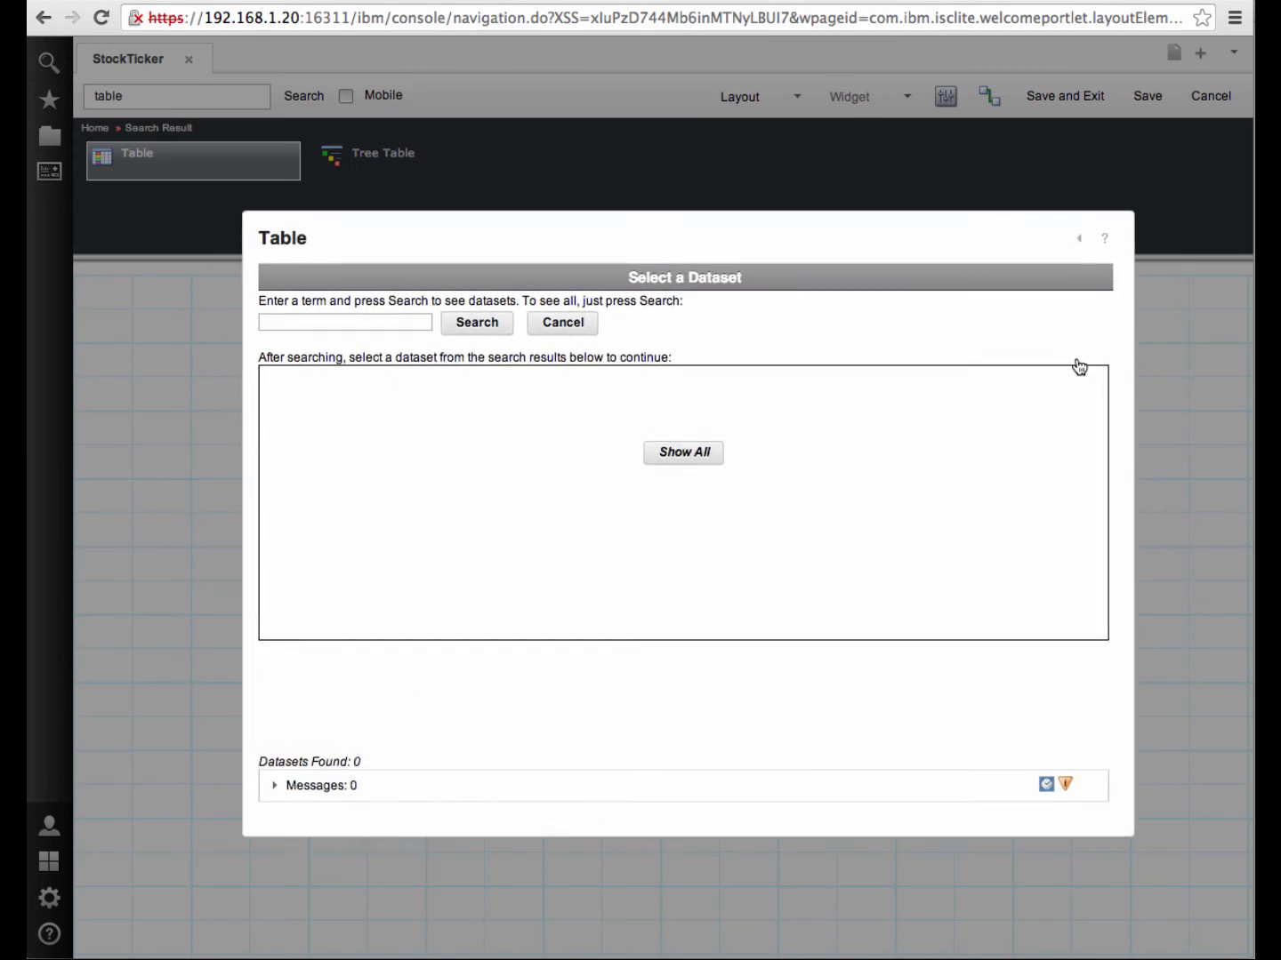
pyautogui.click(693, 416)
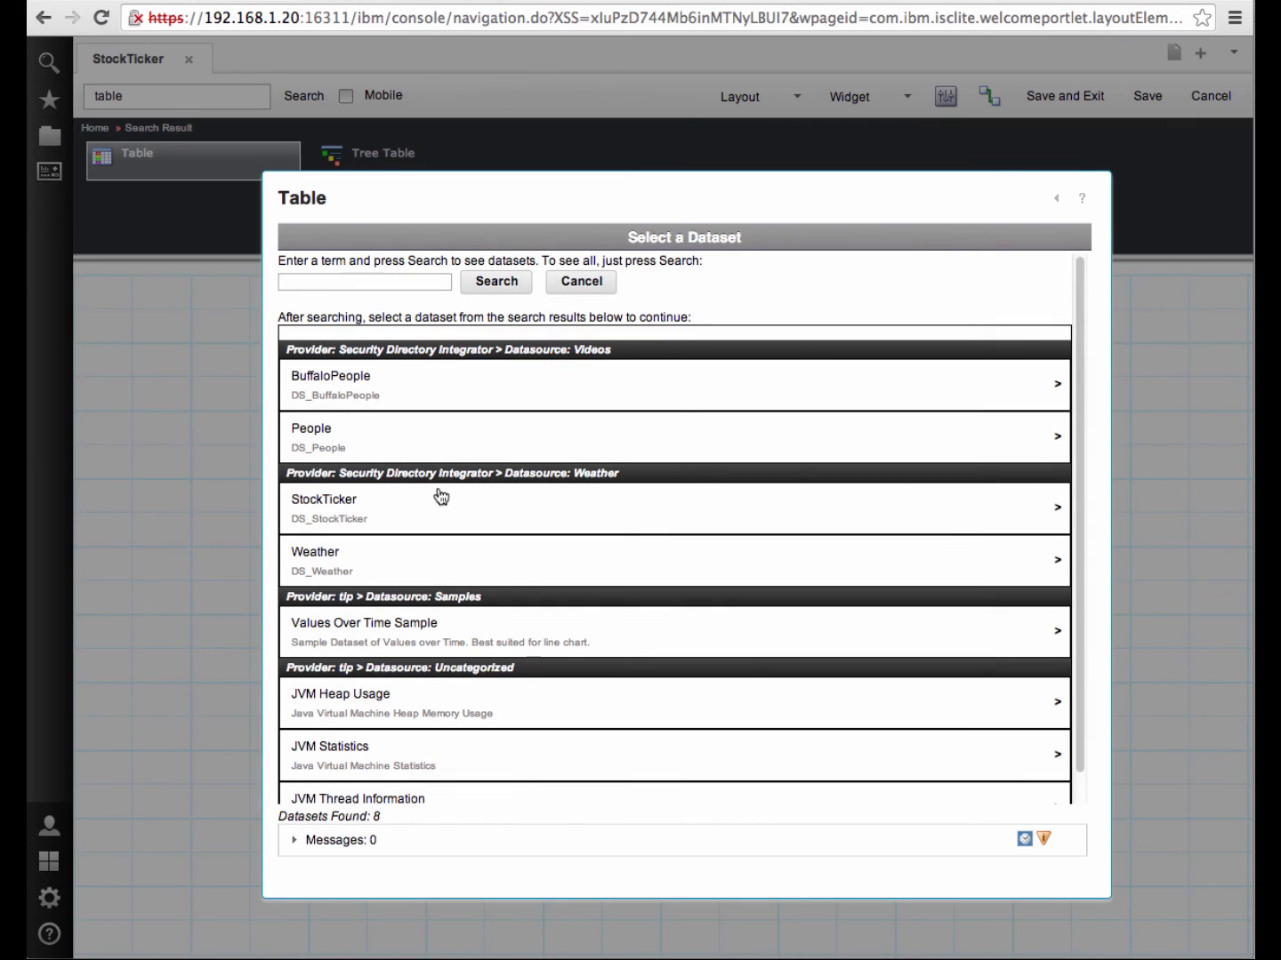
pyautogui.click(356, 503)
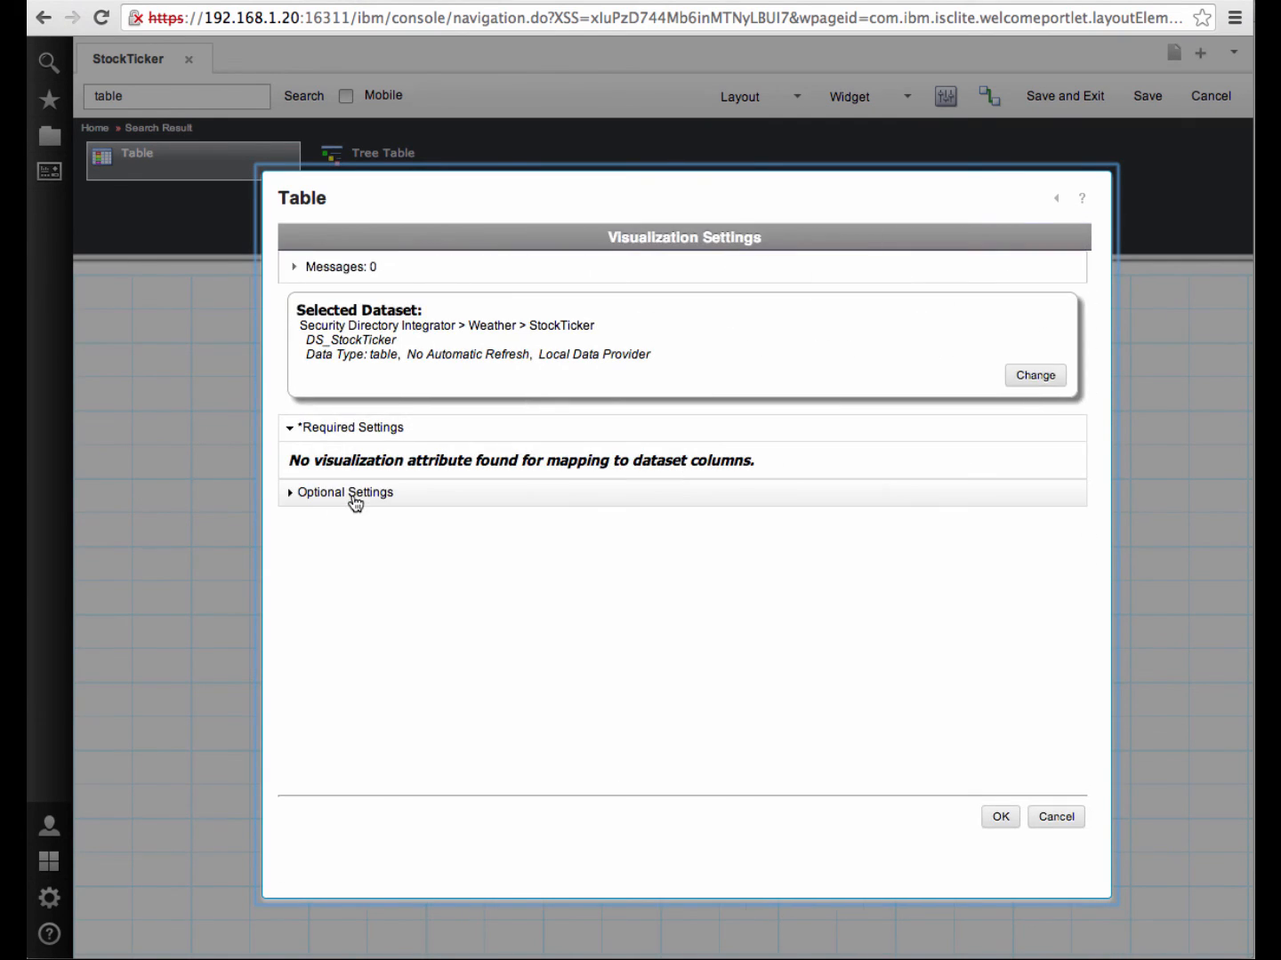
# Review the optional settings, apply the Table widget's configuration with all columns selected, and widen its Updated column.
pyautogui.click(355, 502)
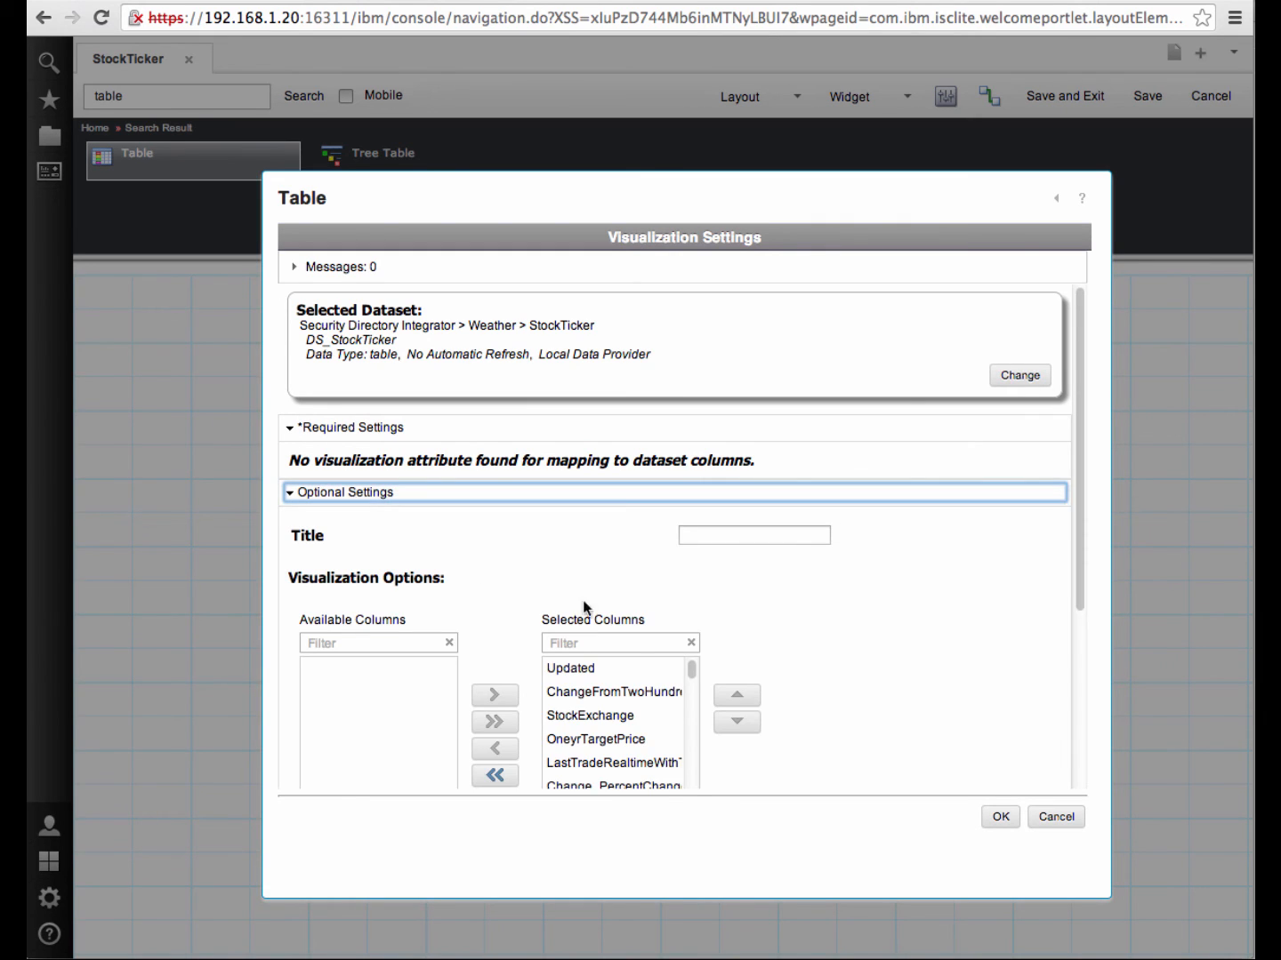
pyautogui.scroll(-5, 640, 620)
pyautogui.scroll(-5, 640, 622)
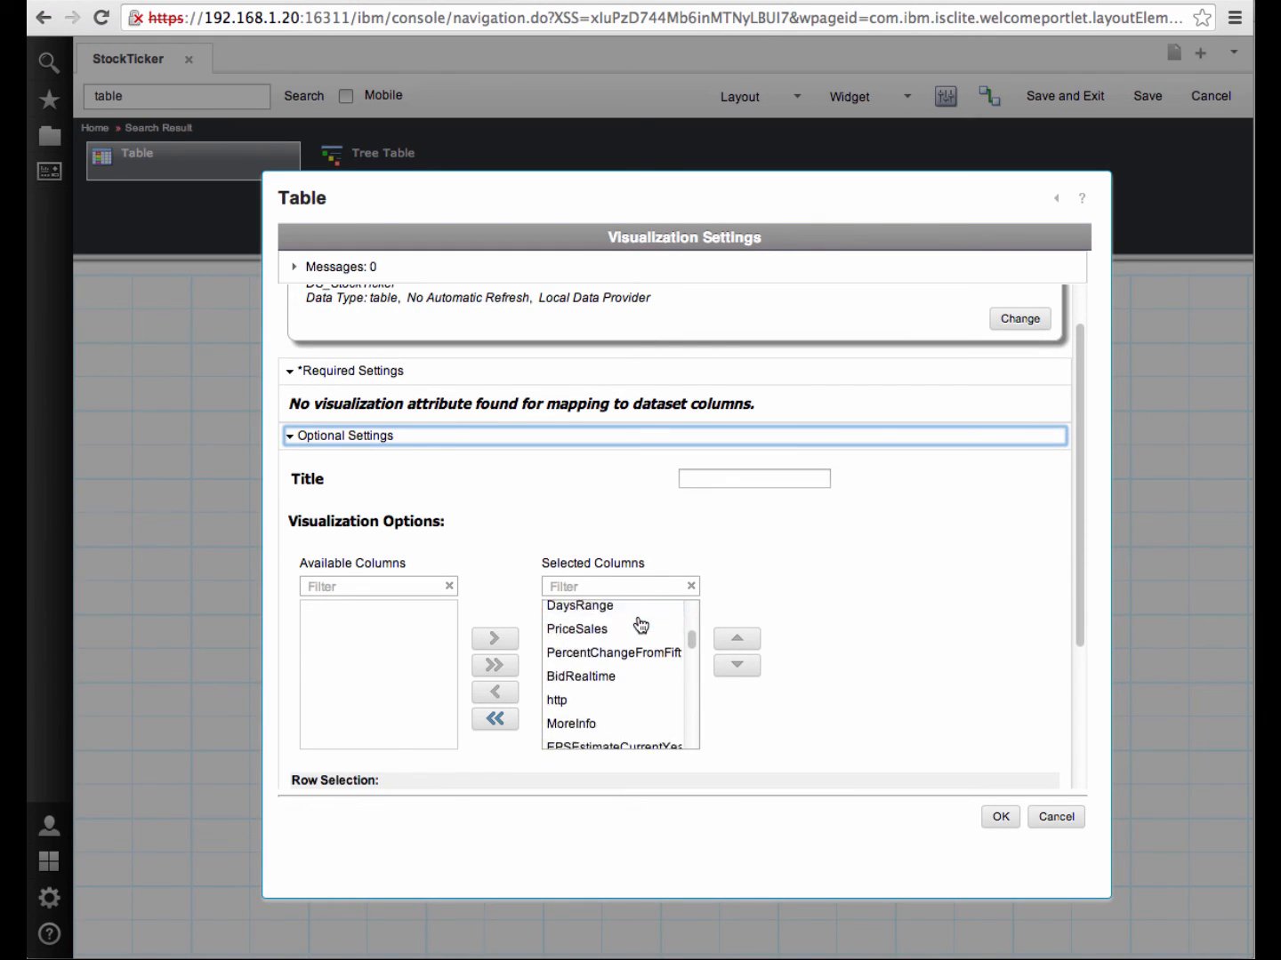
pyautogui.scroll(-5, 640, 622)
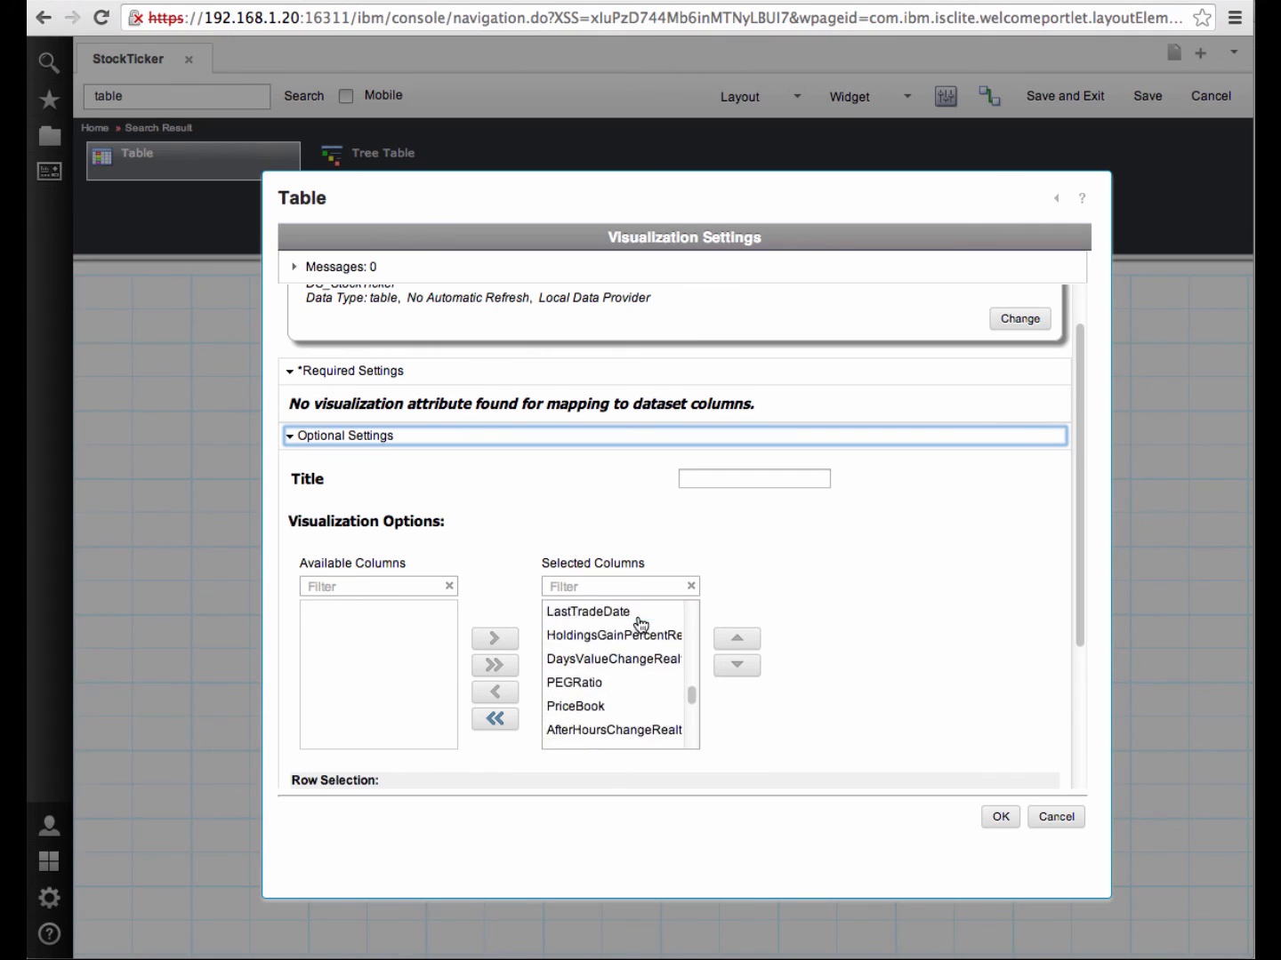
pyautogui.scroll(-3, 867, 636)
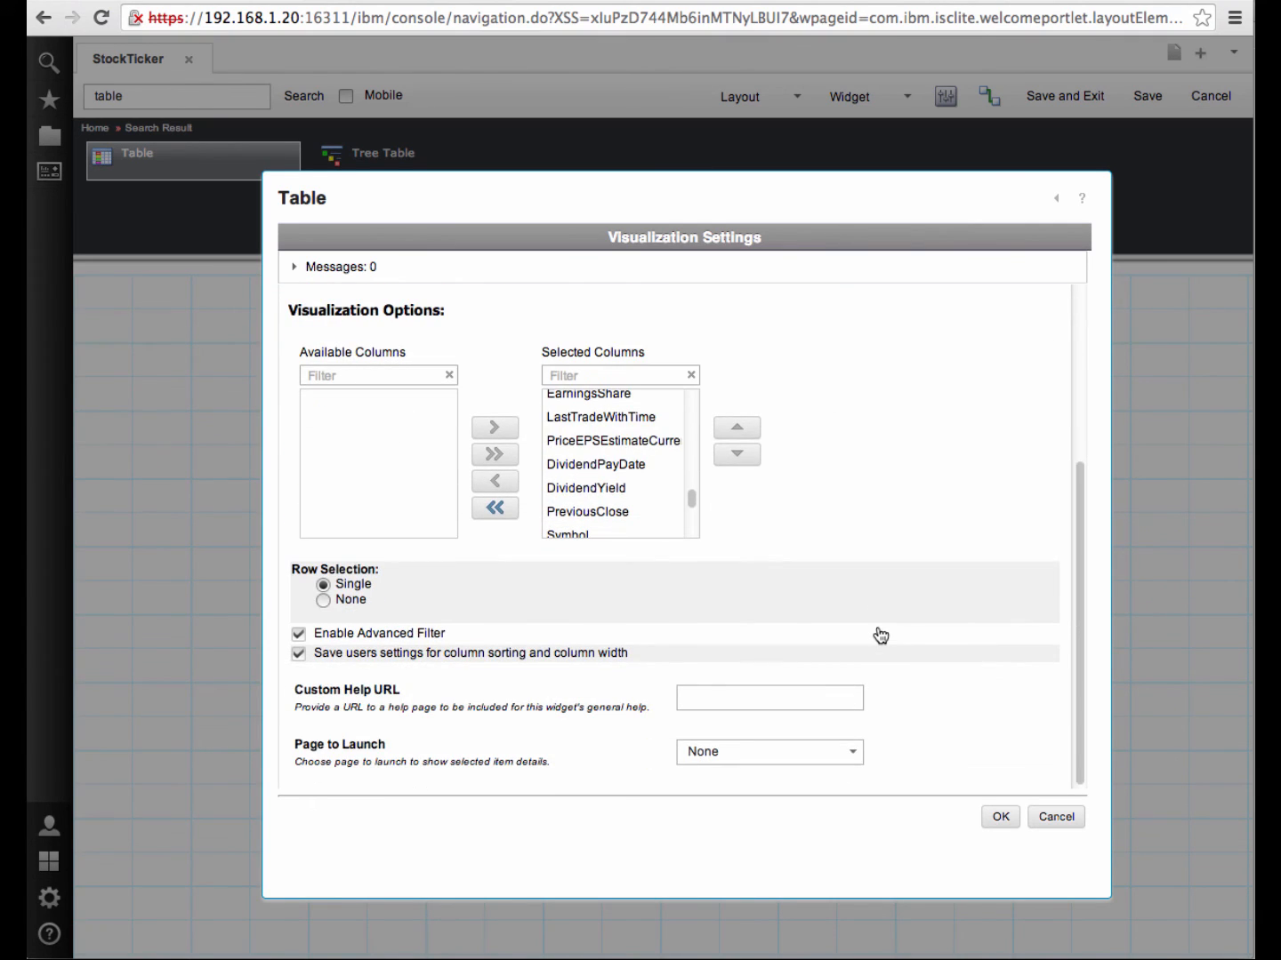
pyautogui.click(1000, 818)
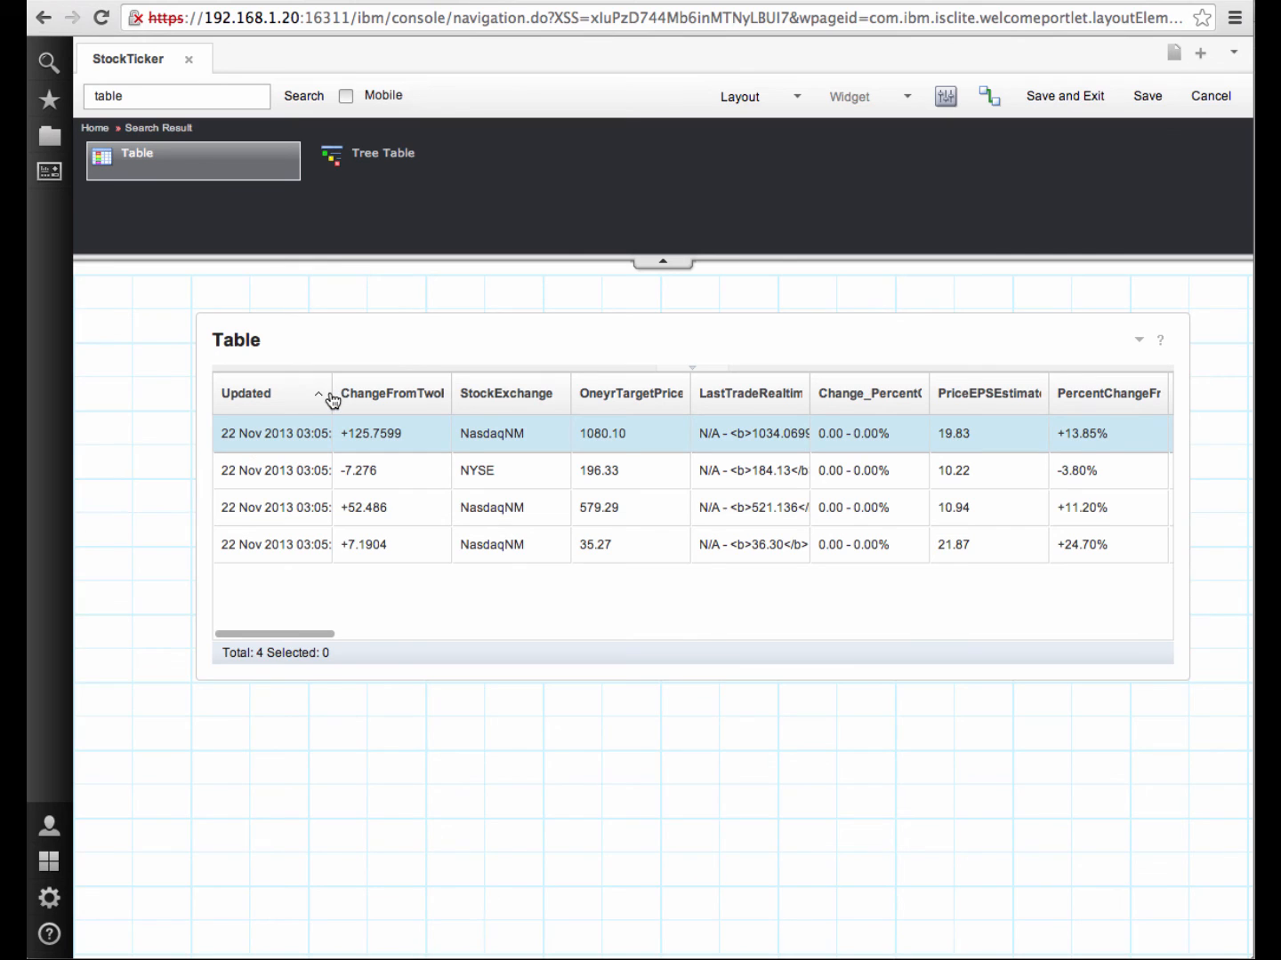
pyautogui.moveTo(332, 394); pyautogui.dragTo(388, 397)
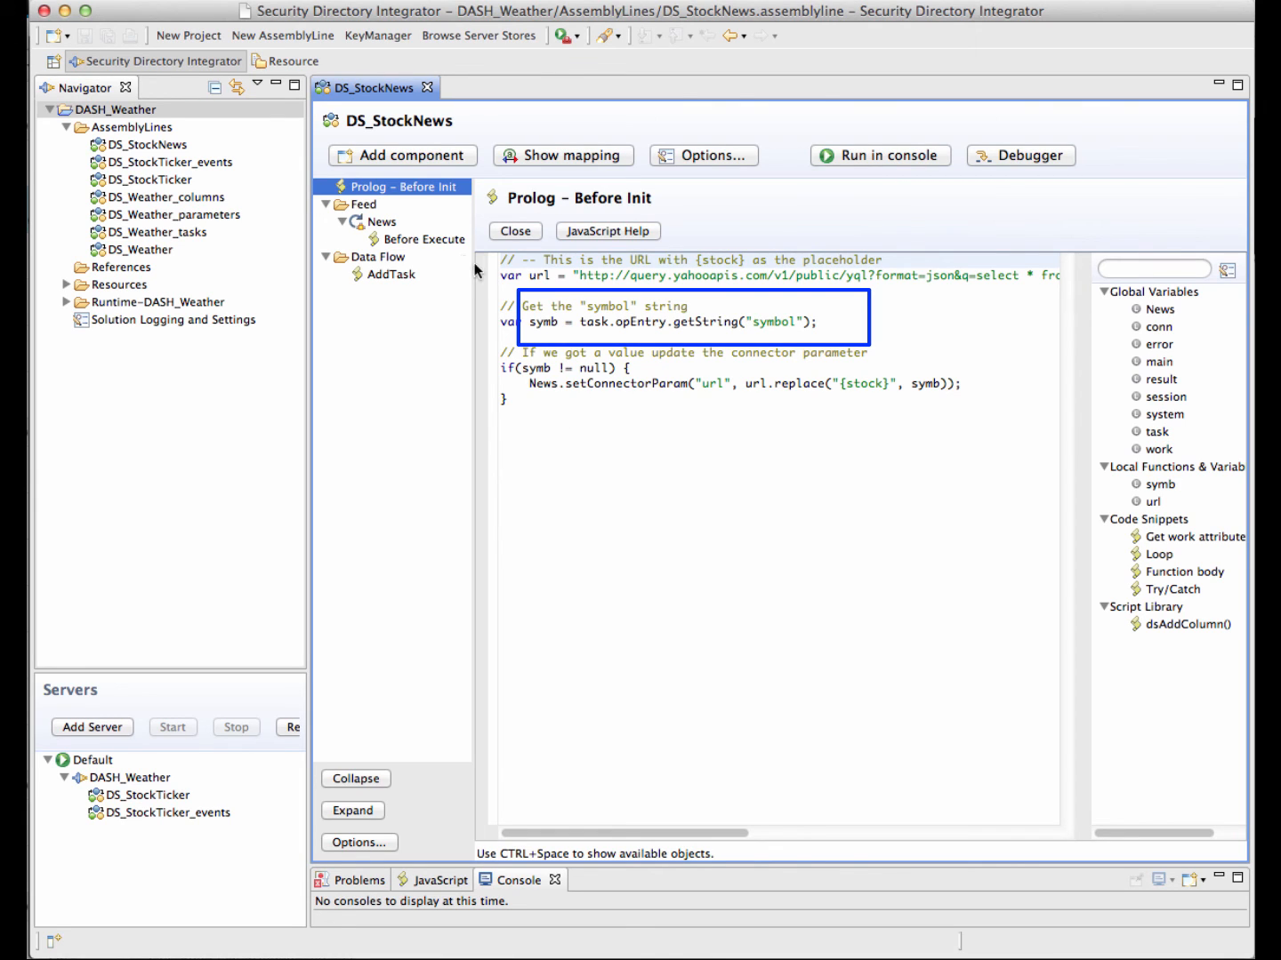
# Examine the AddTask script in DS_StockNews, and open the Stock News Feed page in the browser-based IBM dashboard console.
pyautogui.click(380, 275)
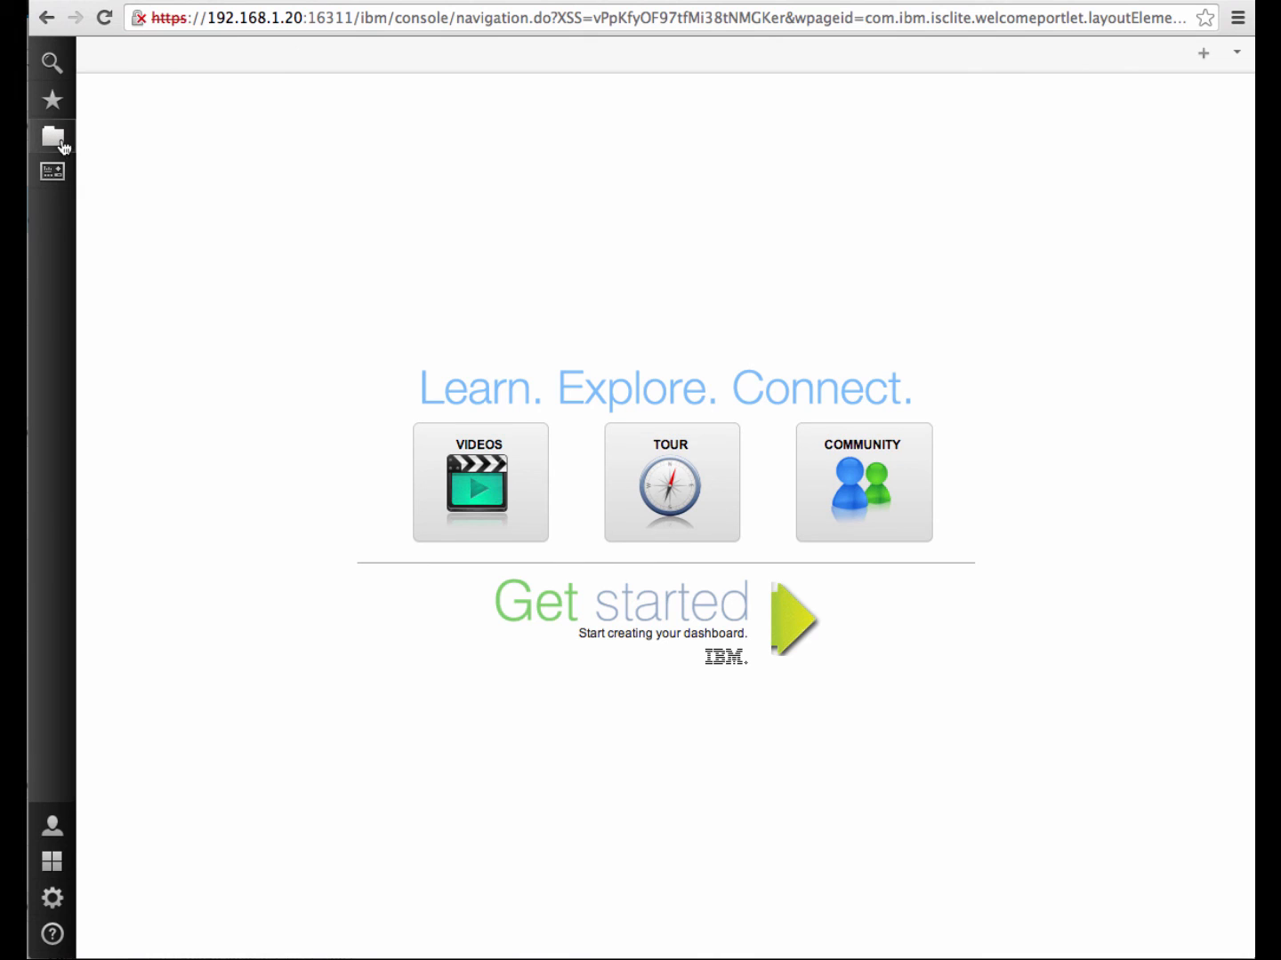
pyautogui.click(60, 142)
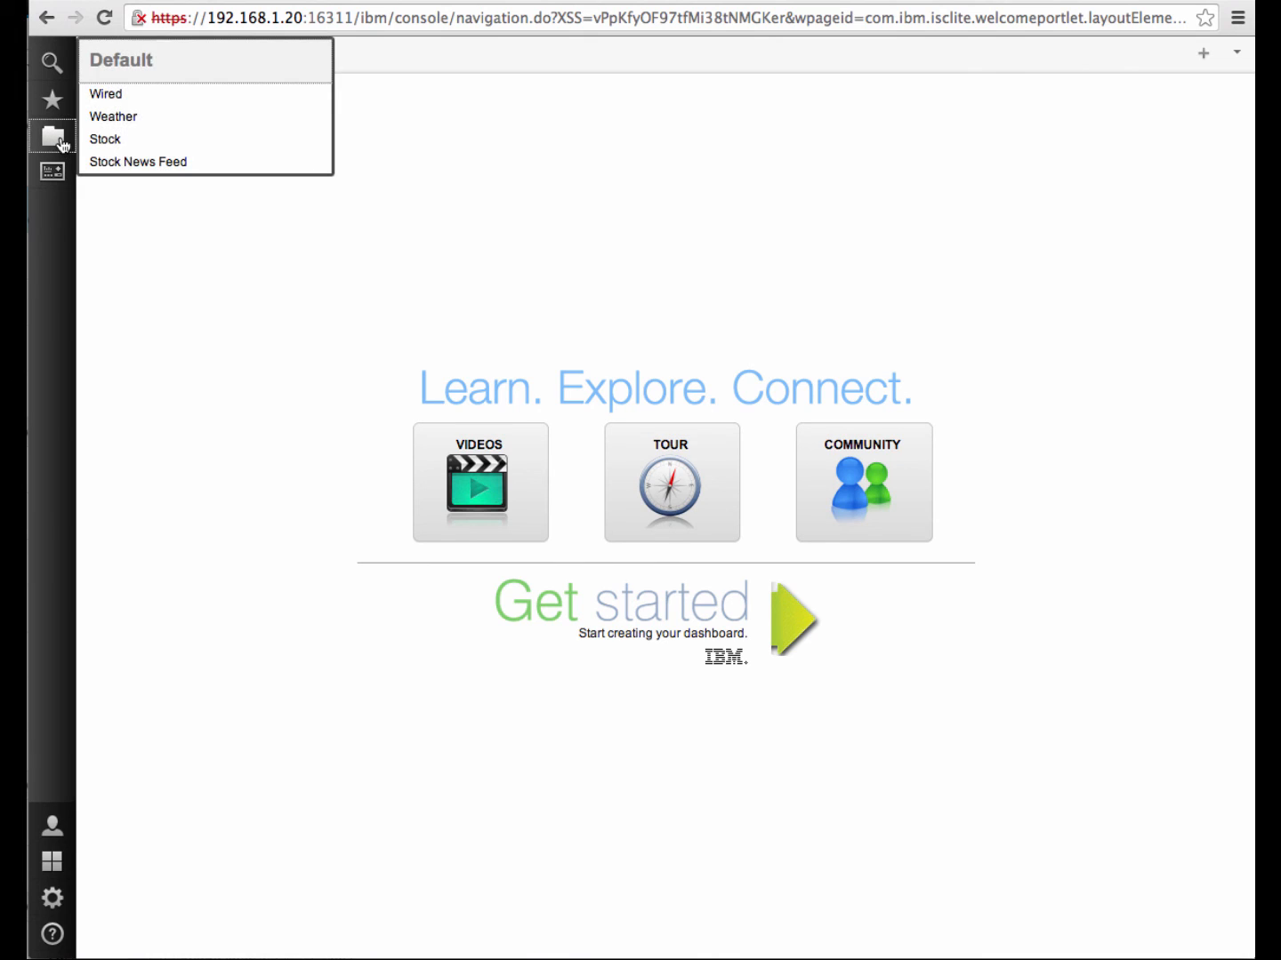
pyautogui.click(115, 163)
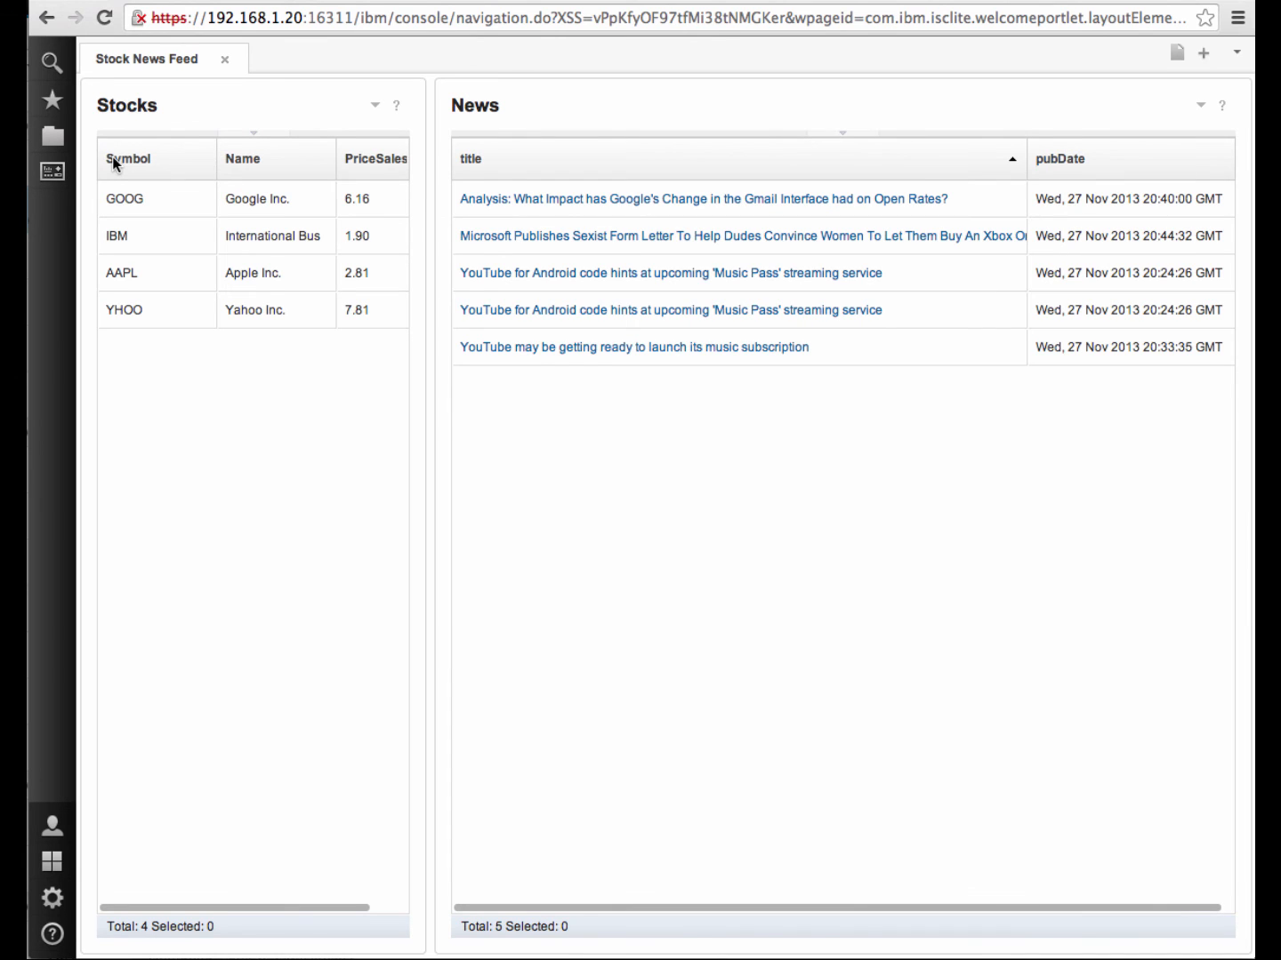
# Filter the News widget by the IBM stock, view the article on GBS sponsoring IBM Connect 2014, and close the article.
pyautogui.click(128, 235)
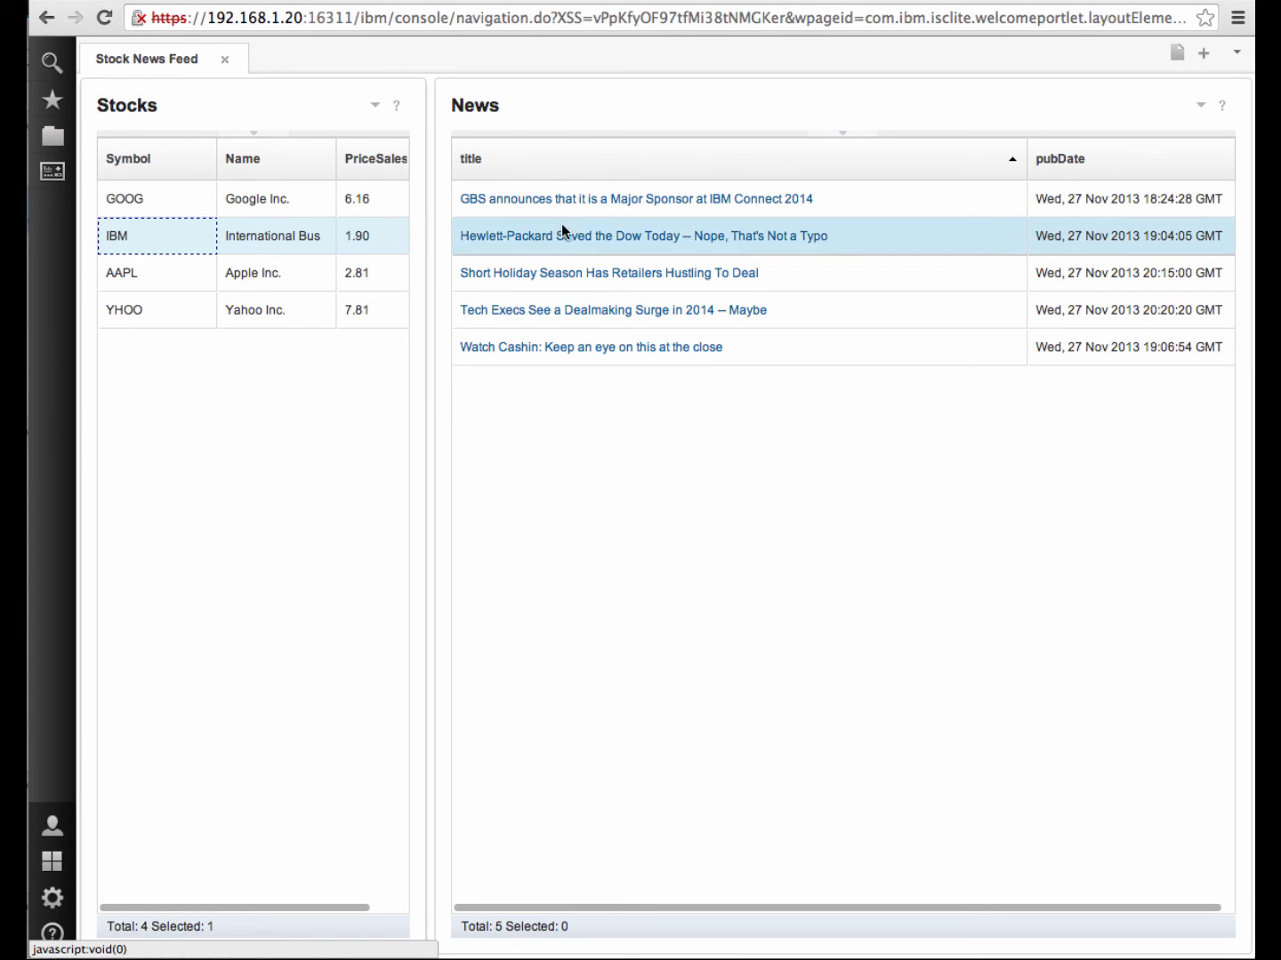
pyautogui.click(560, 199)
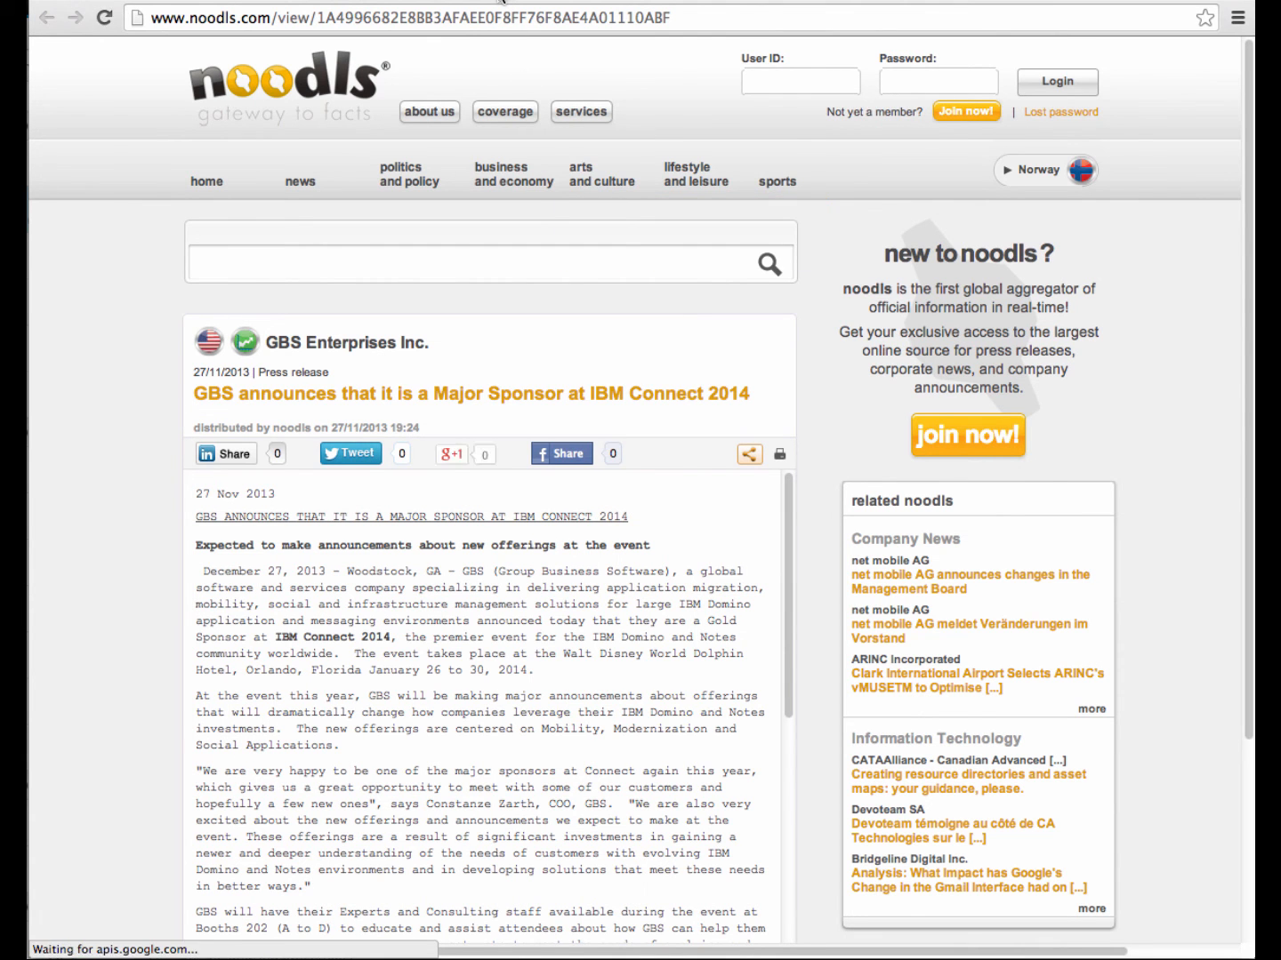
pyautogui.press('super+w')
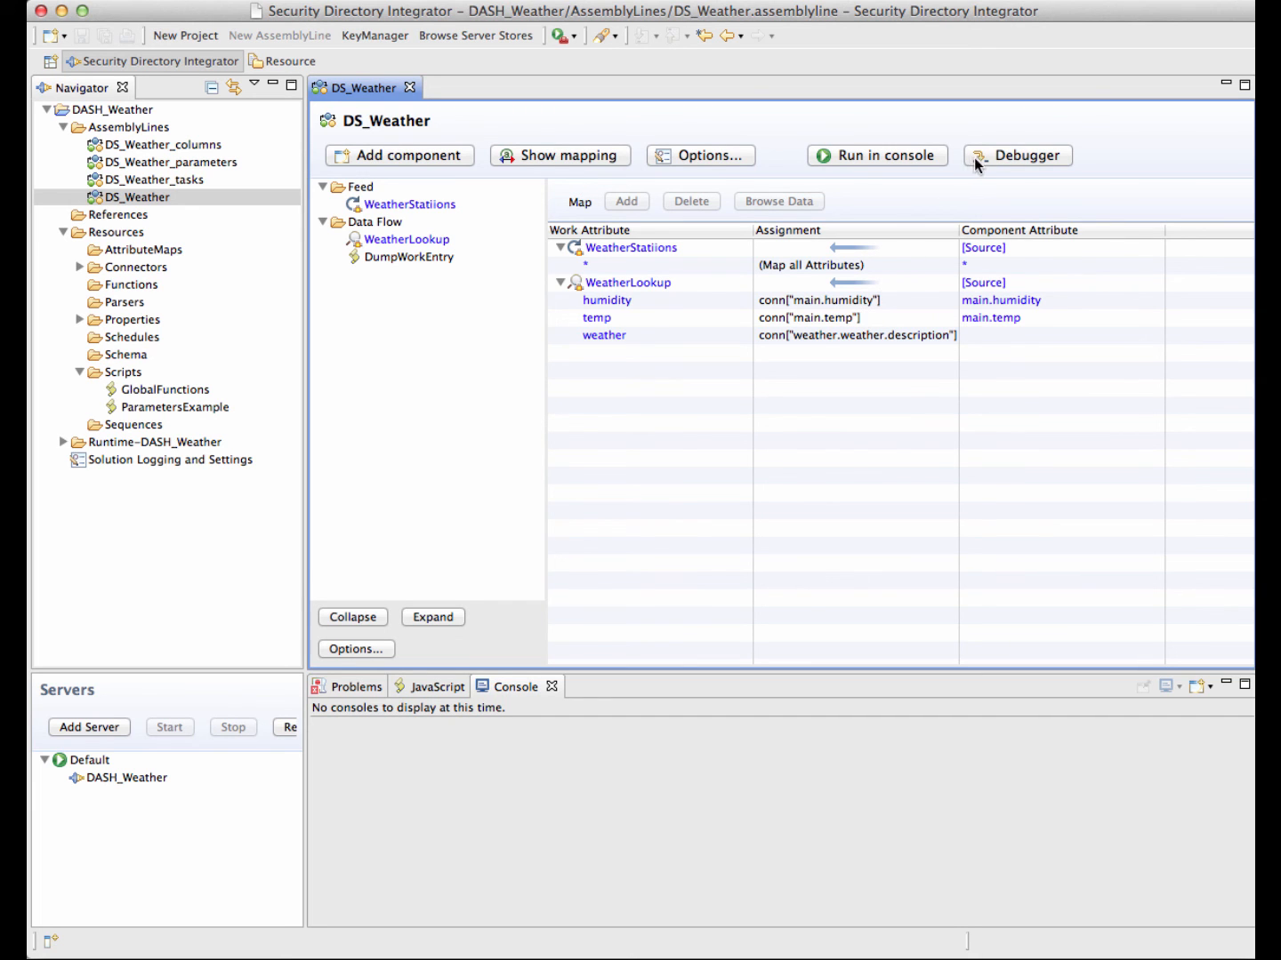
# Start DS_Weather in the Security Directory Integrator debugger, maximize it, and set a breakpoint on temp in WeatherLookup's input map.
pyautogui.click(983, 158)
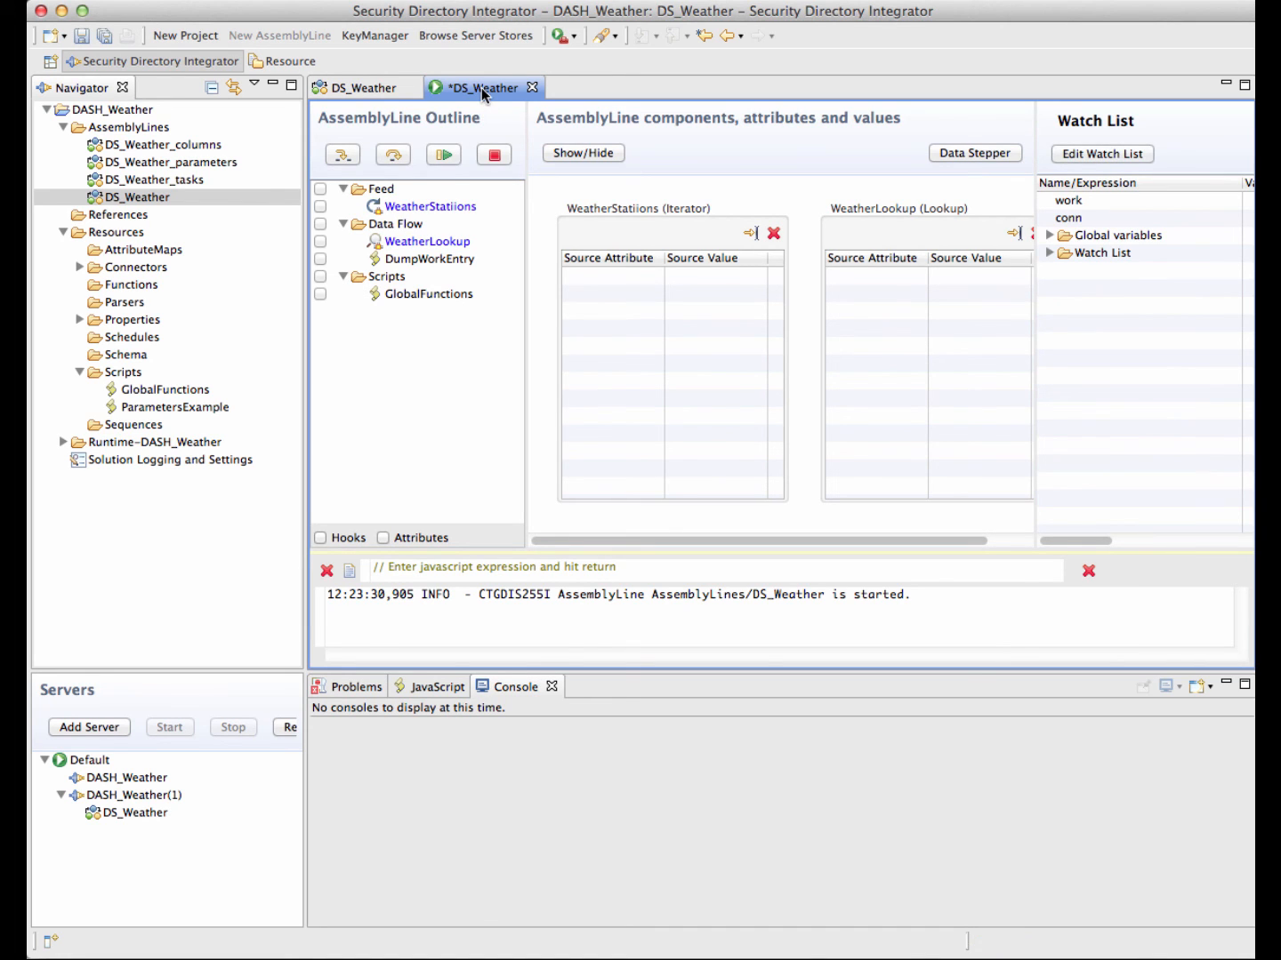
pyautogui.doubleClick(481, 87)
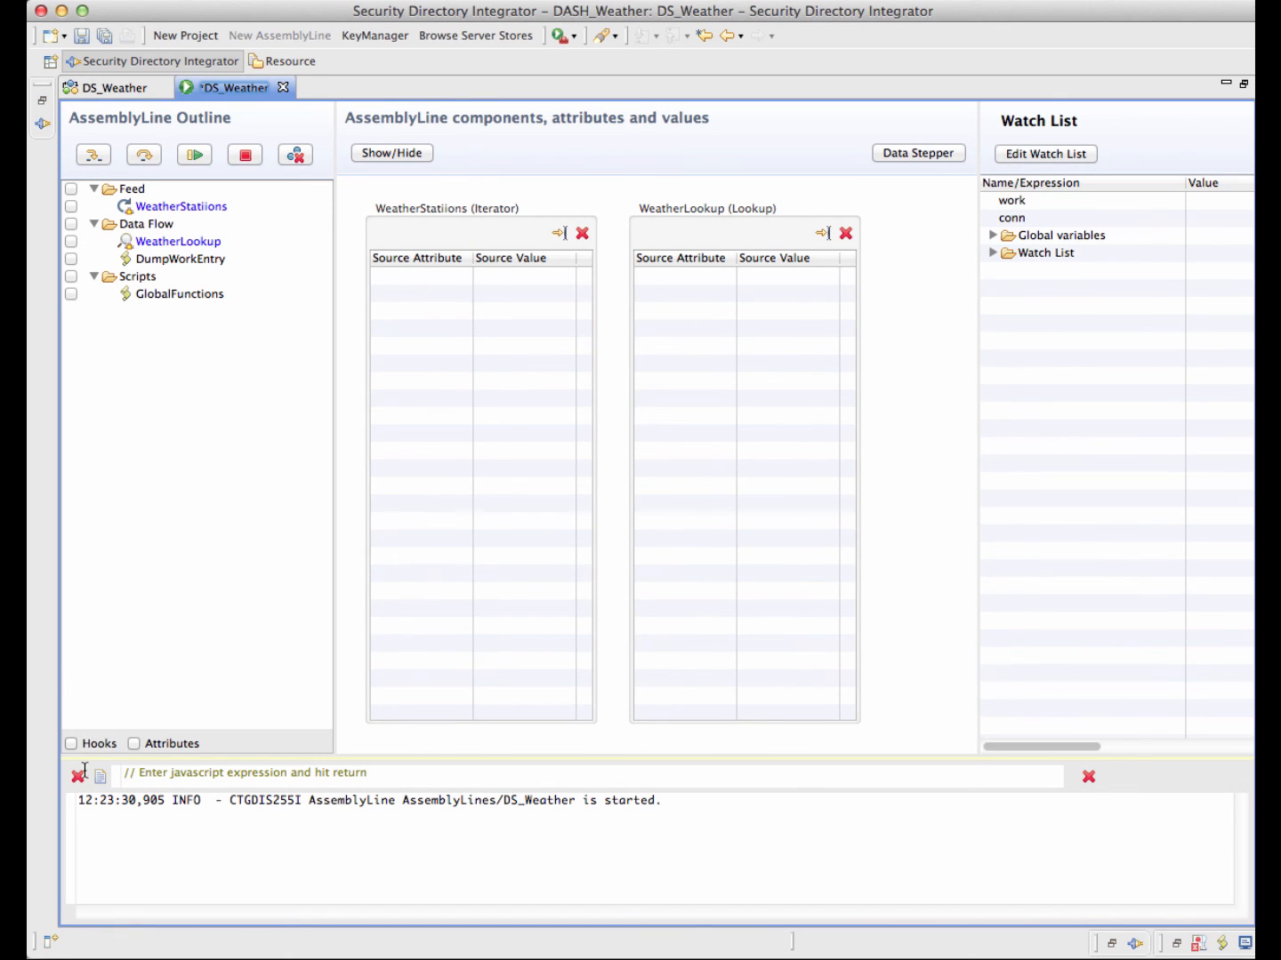
pyautogui.click(133, 744)
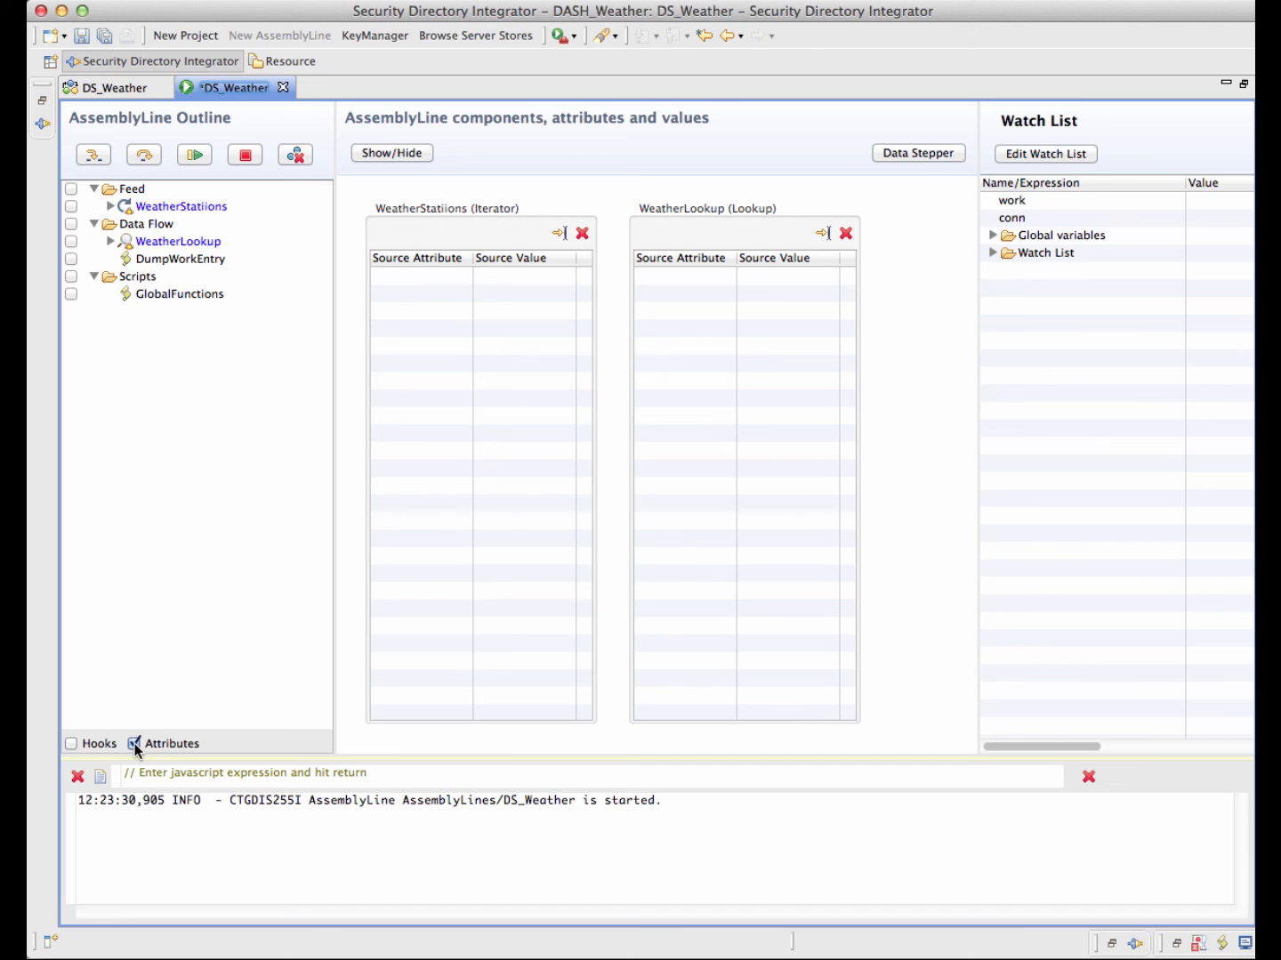
pyautogui.click(110, 241)
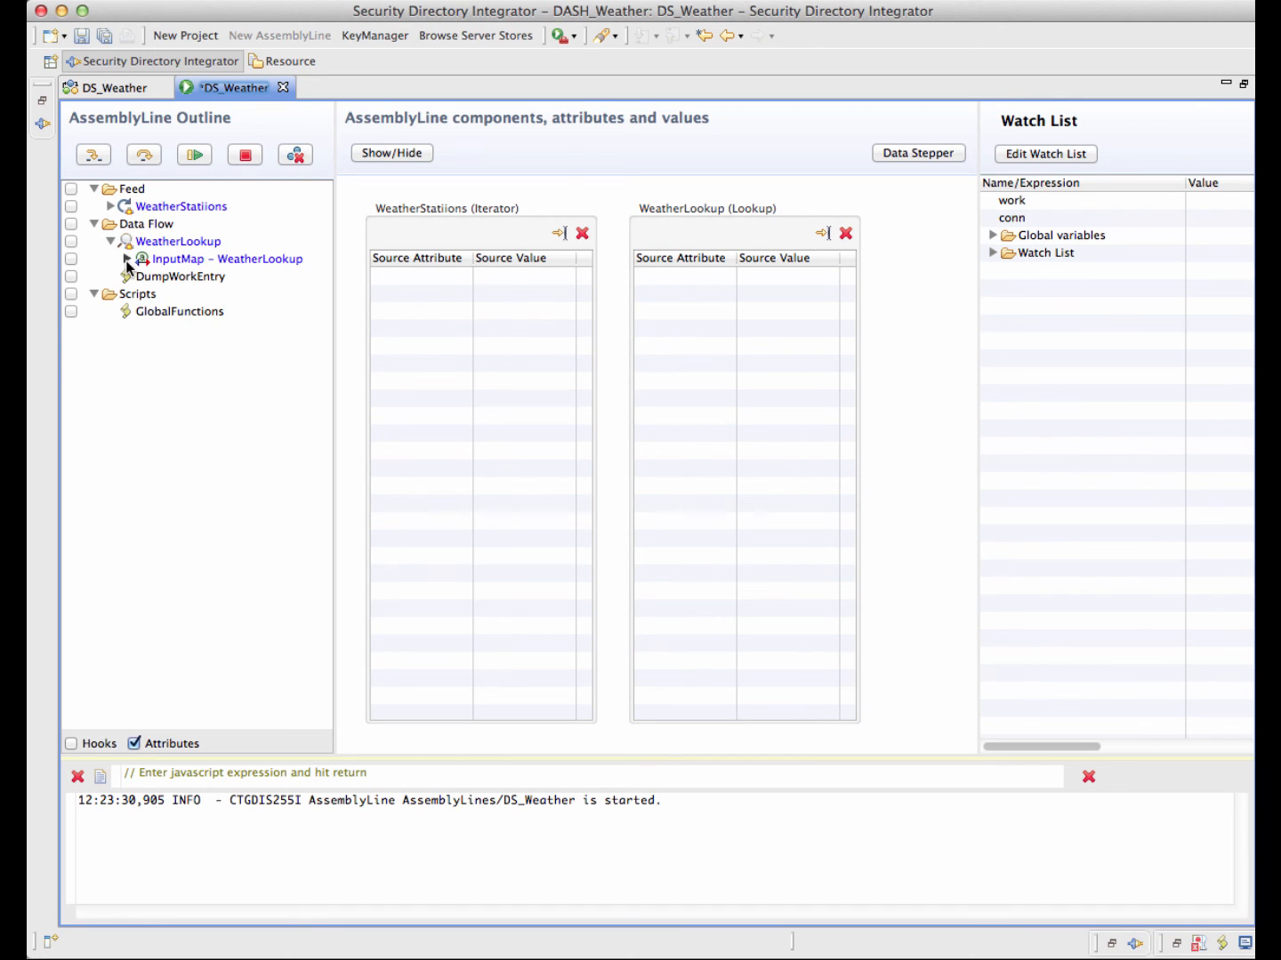
pyautogui.click(127, 259)
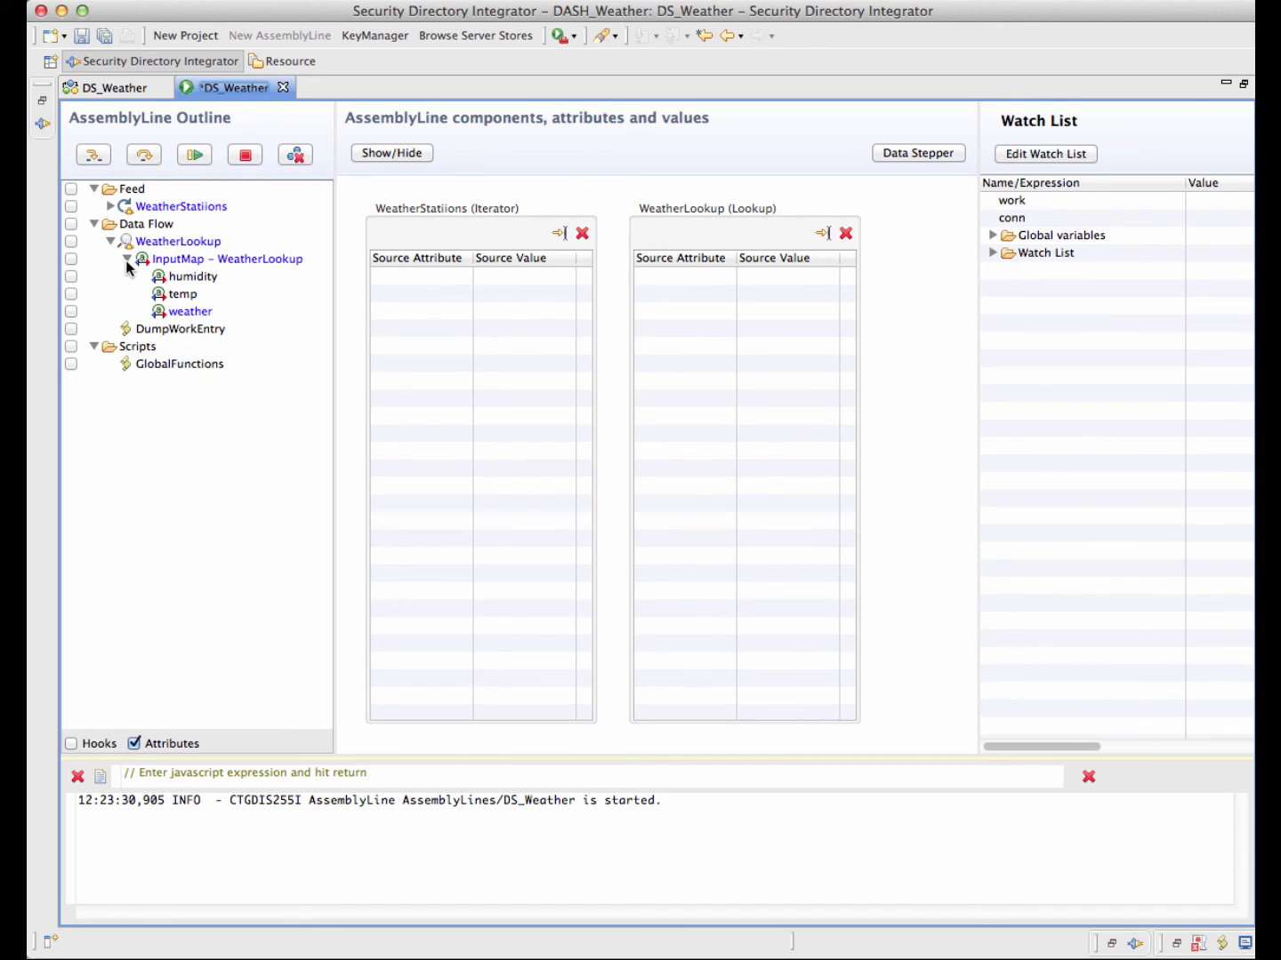
pyautogui.click(71, 294)
# Show the hooks in the AssemblyLine outline, examine those of WeatherLookup, and return to the attributes-only view with its input map expanded.
pyautogui.click(73, 744)
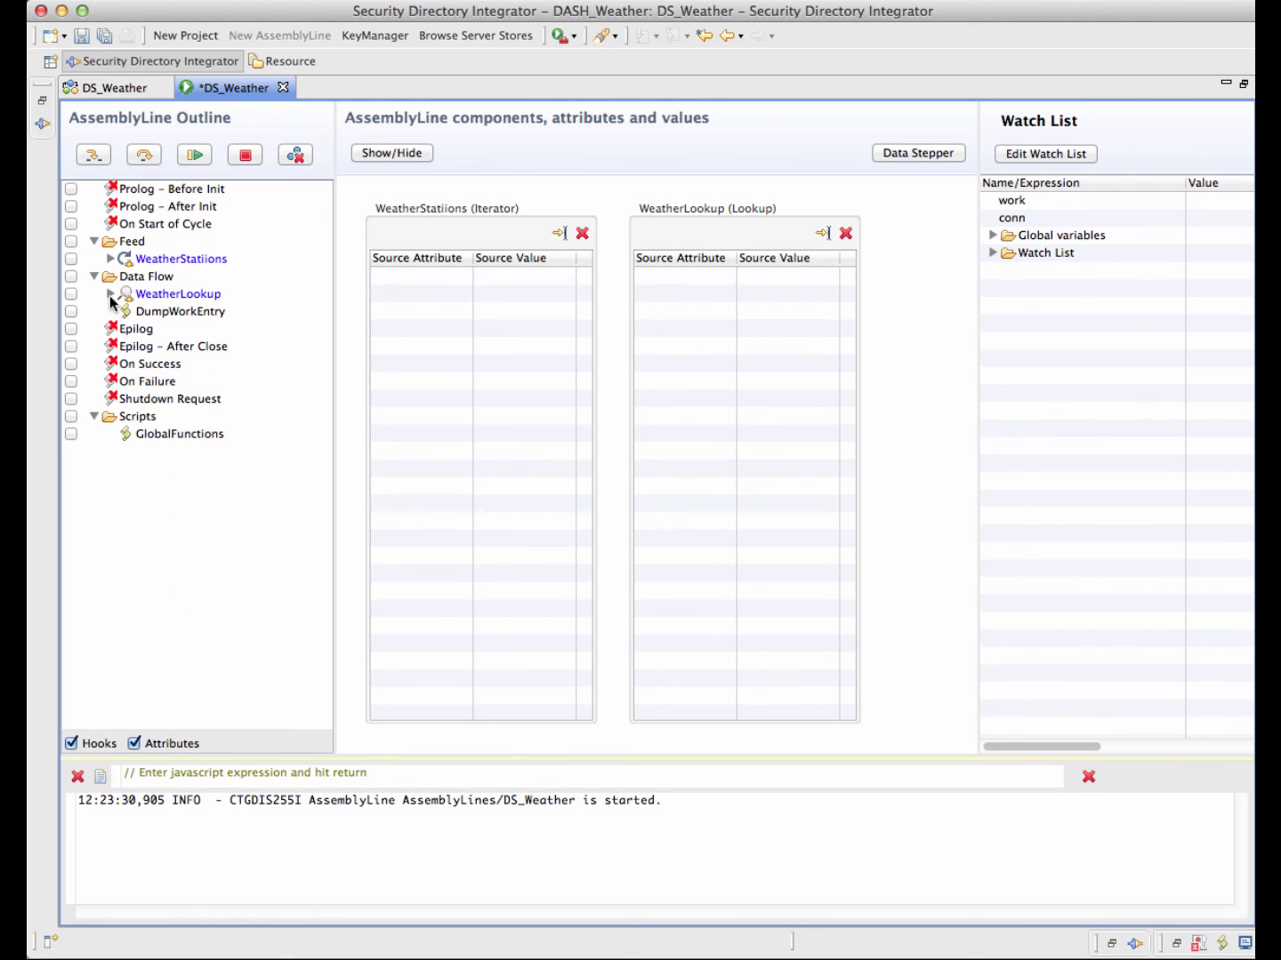
pyautogui.click(110, 294)
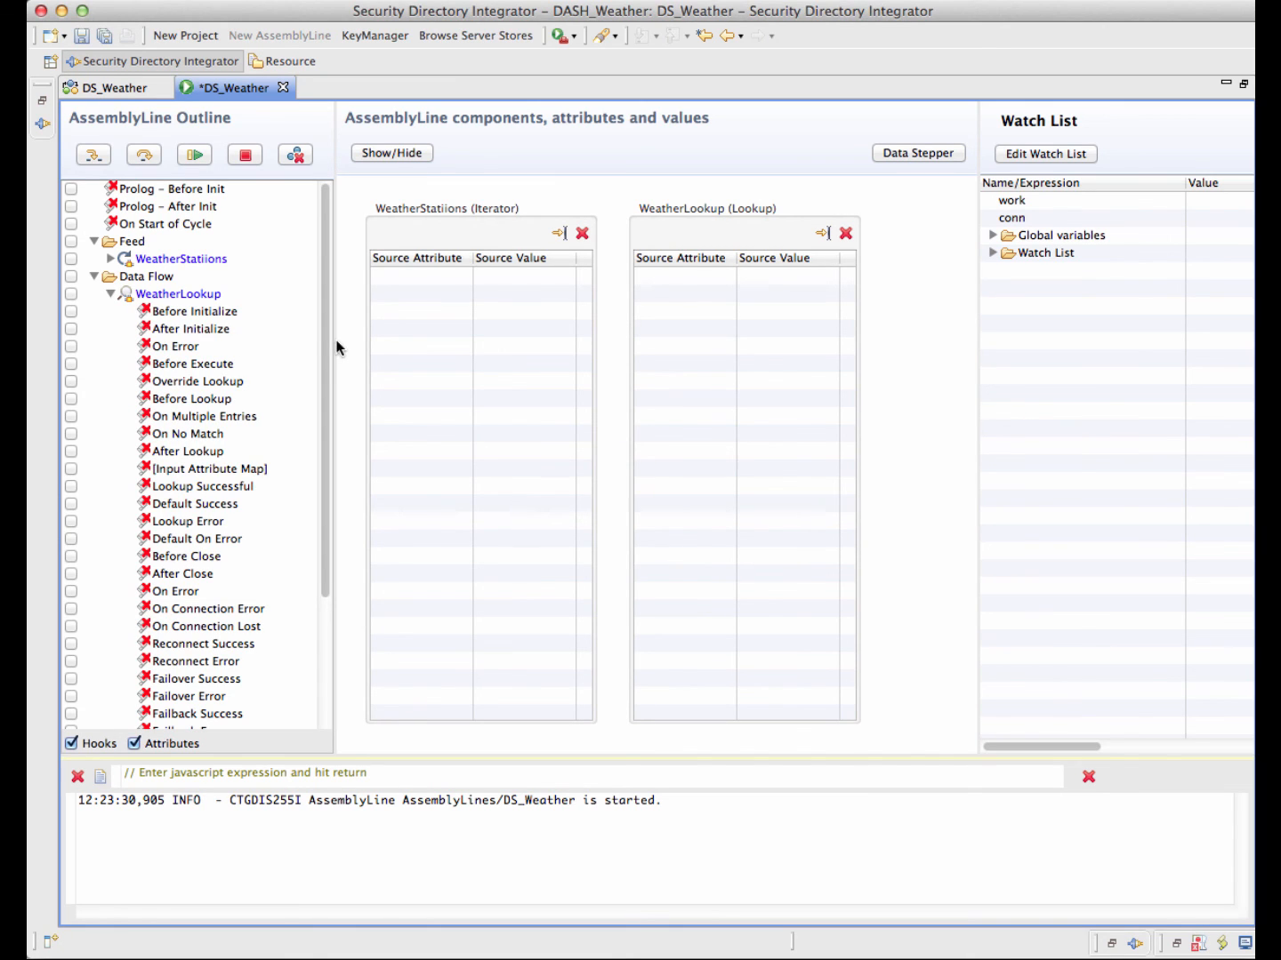
pyautogui.click(111, 295)
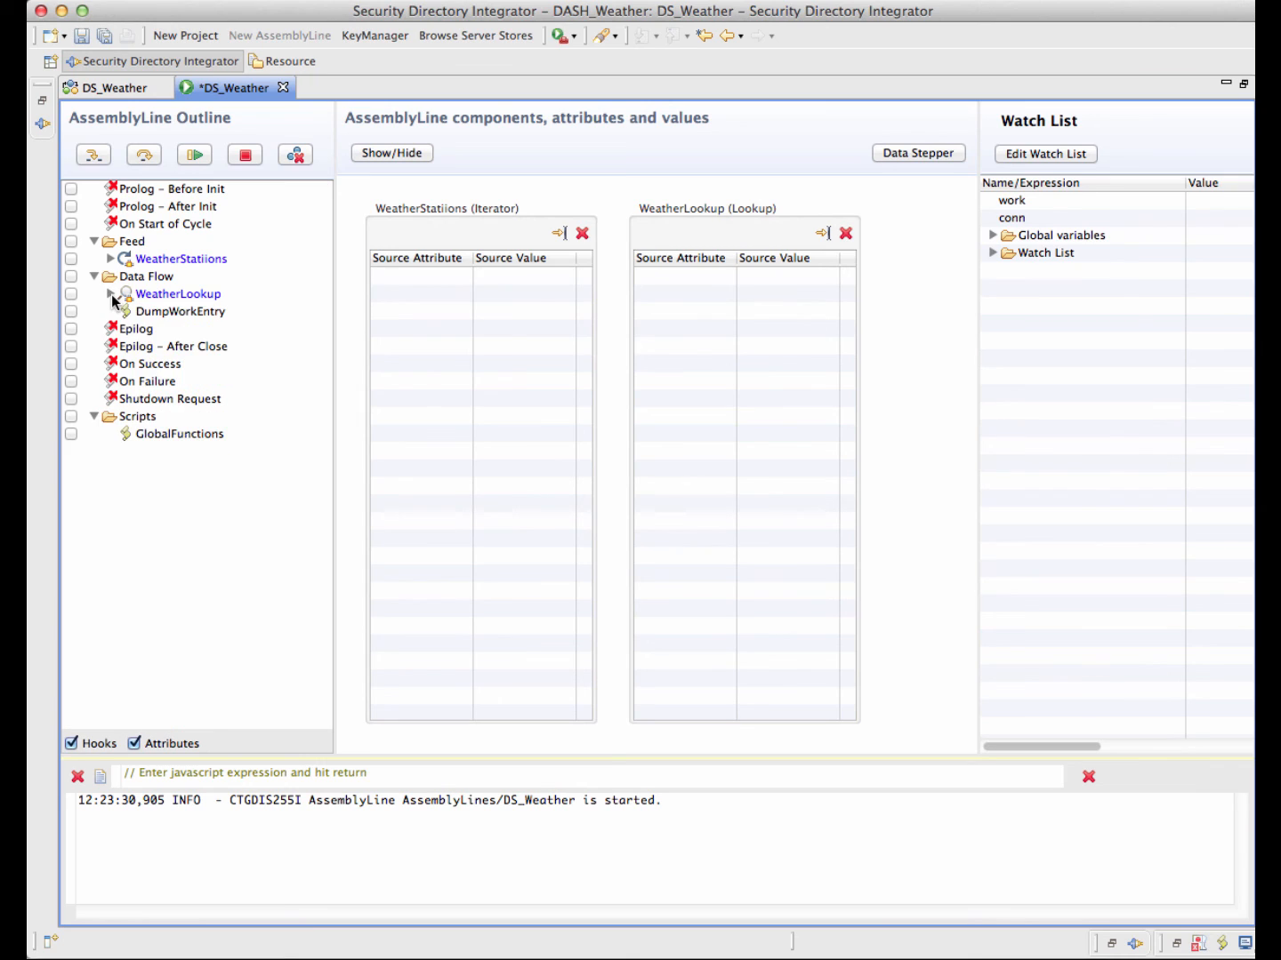
pyautogui.click(72, 743)
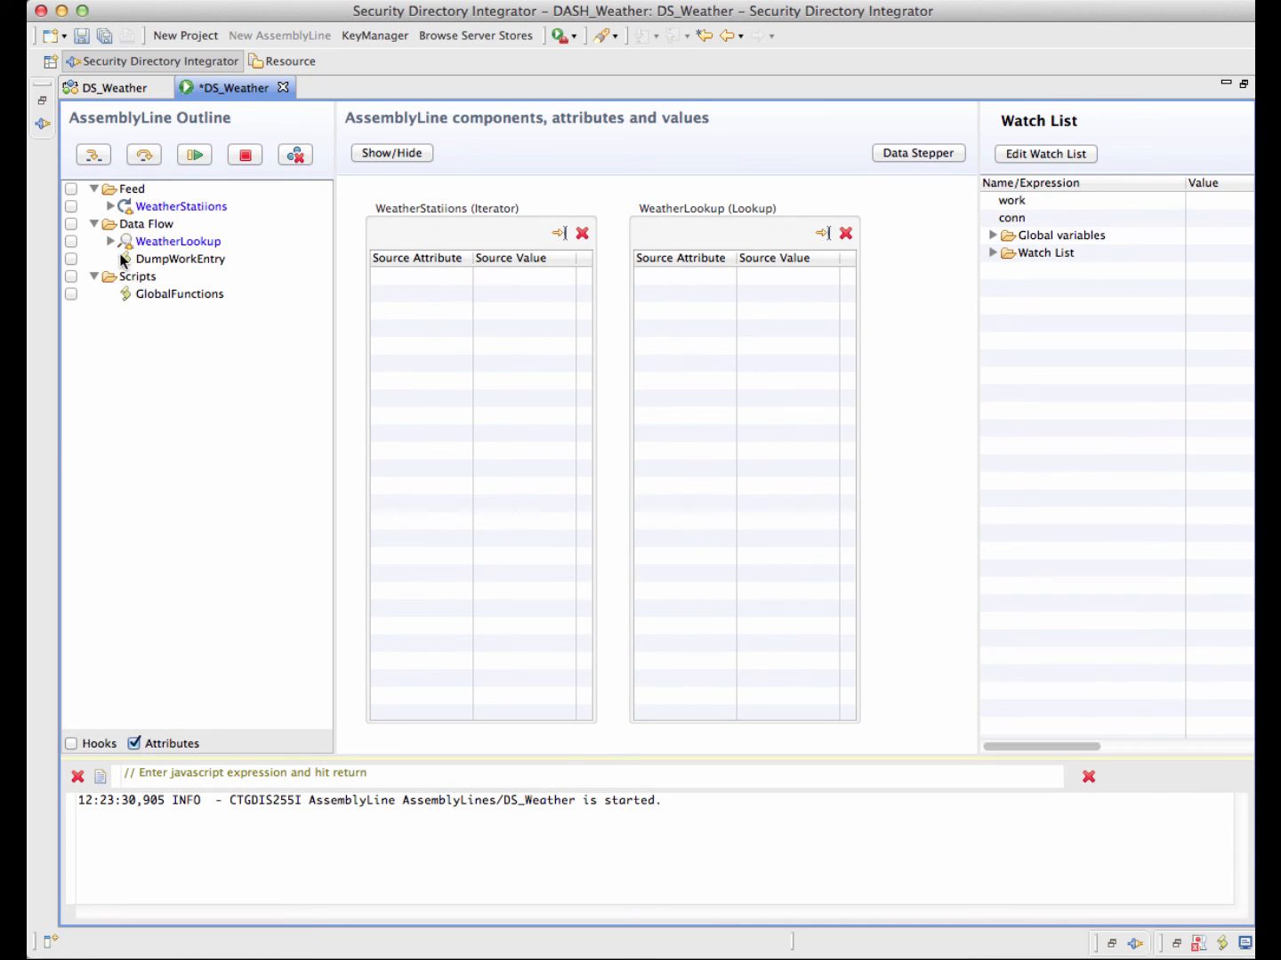
pyautogui.click(110, 243)
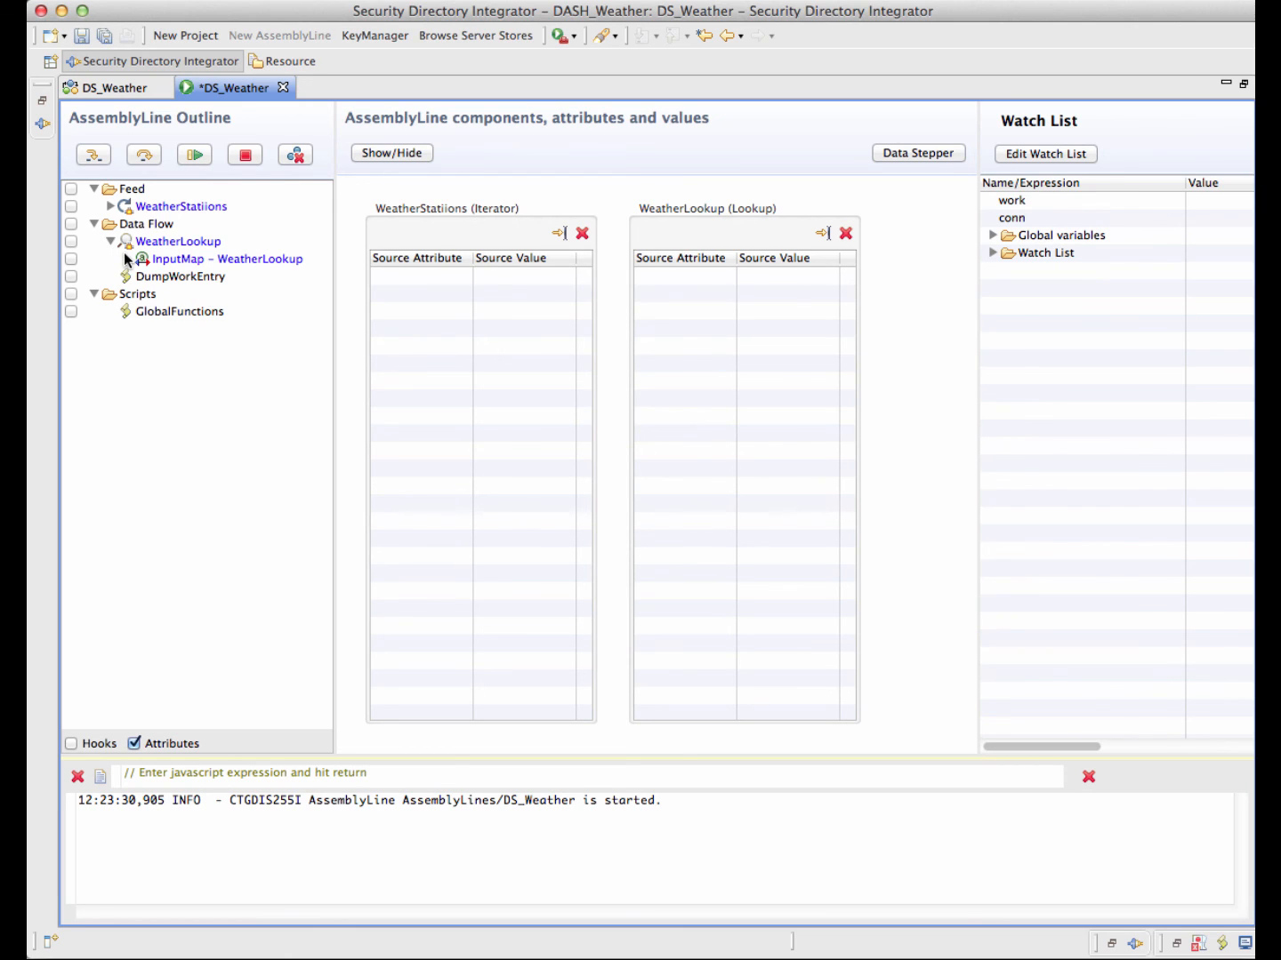
pyautogui.click(127, 260)
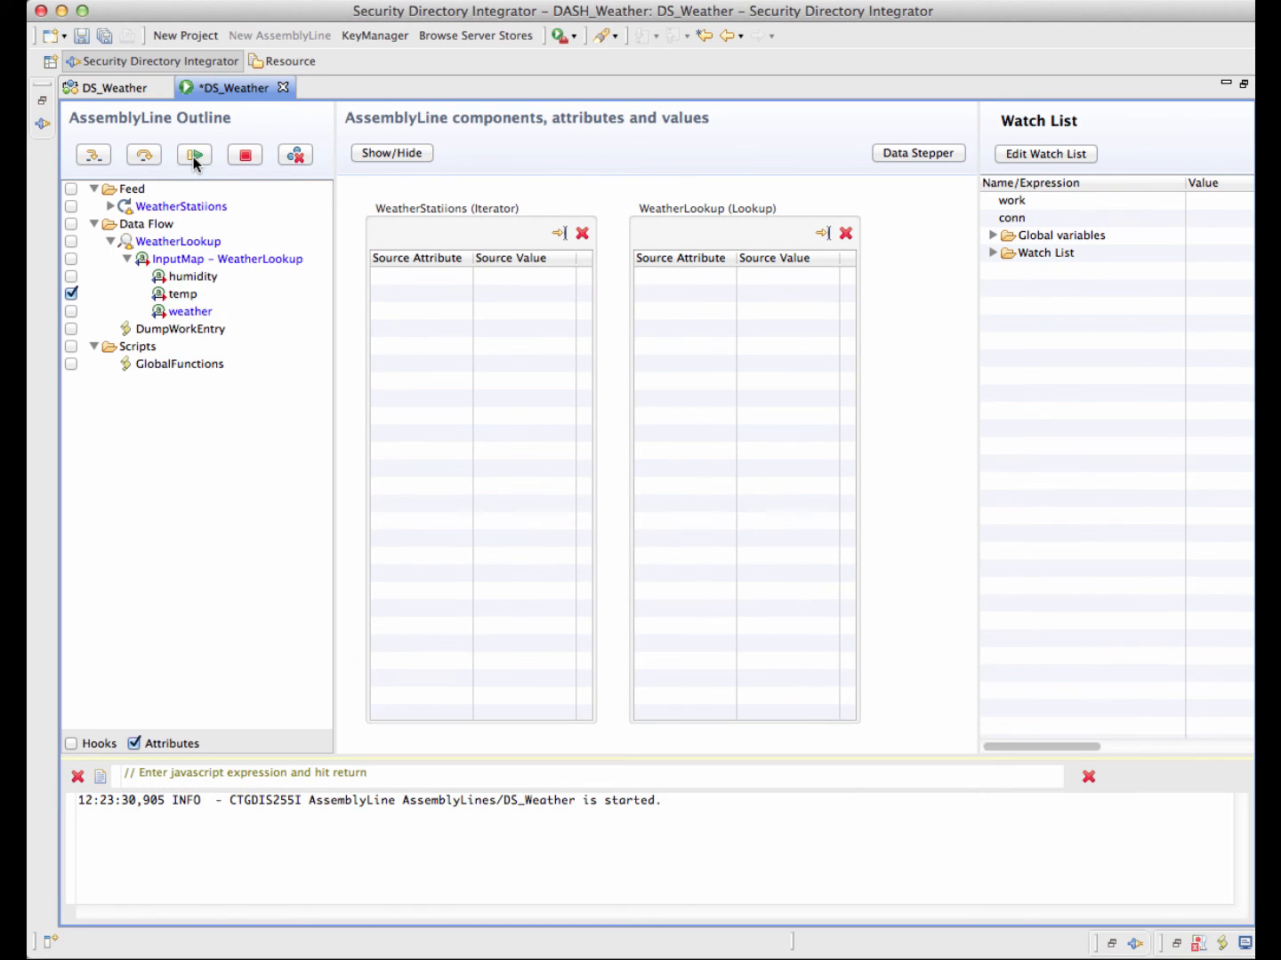
# Run DS_Weather to the temp breakpoint and examine the WeatherLookup attributes and the work and conn entries in the watch list.
pyautogui.click(193, 157)
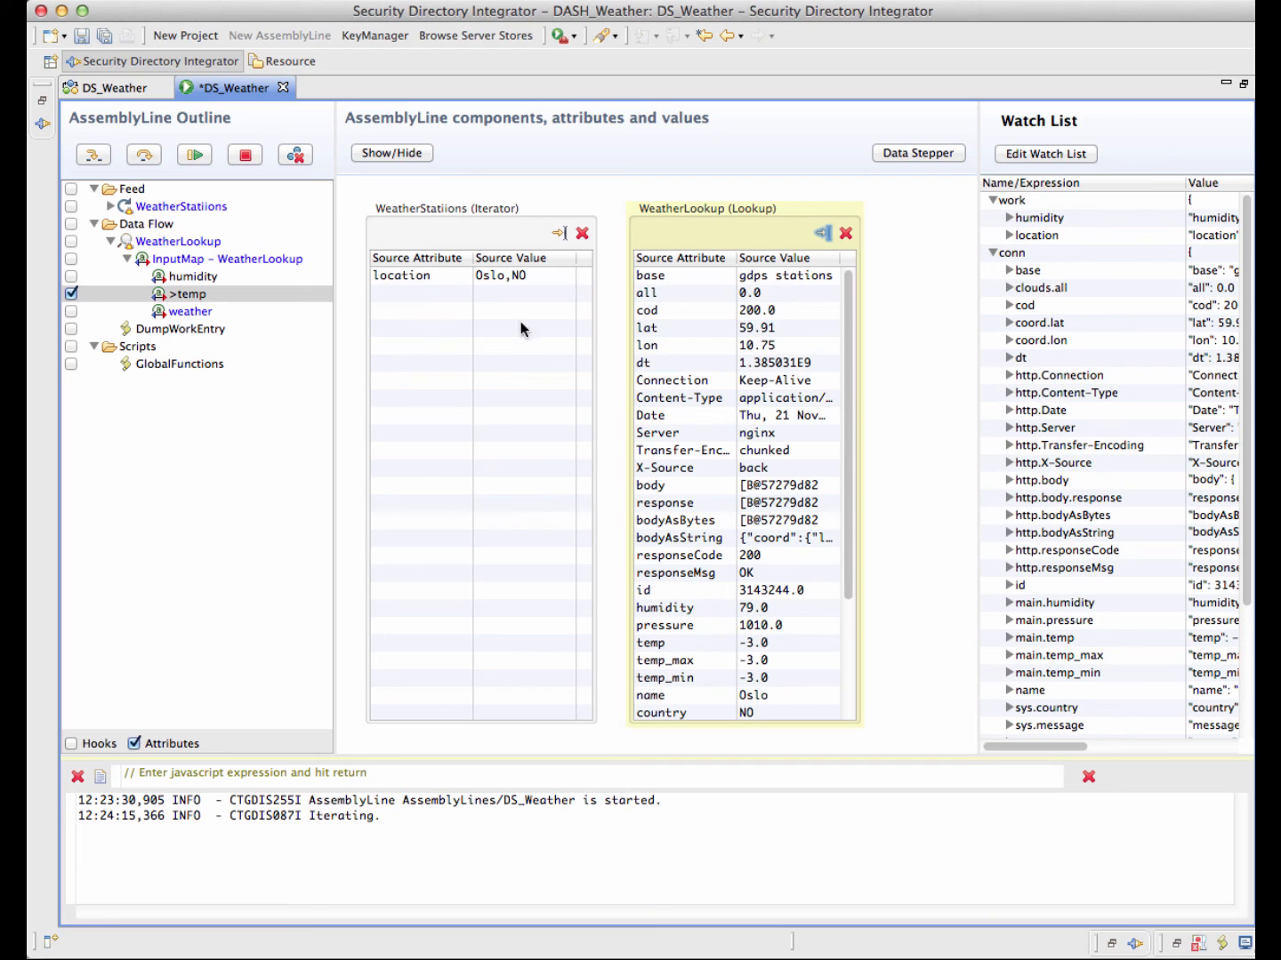
pyautogui.moveTo(852, 316); pyautogui.dragTo(837, 262)
pyautogui.scroll(-5, 1022, 388)
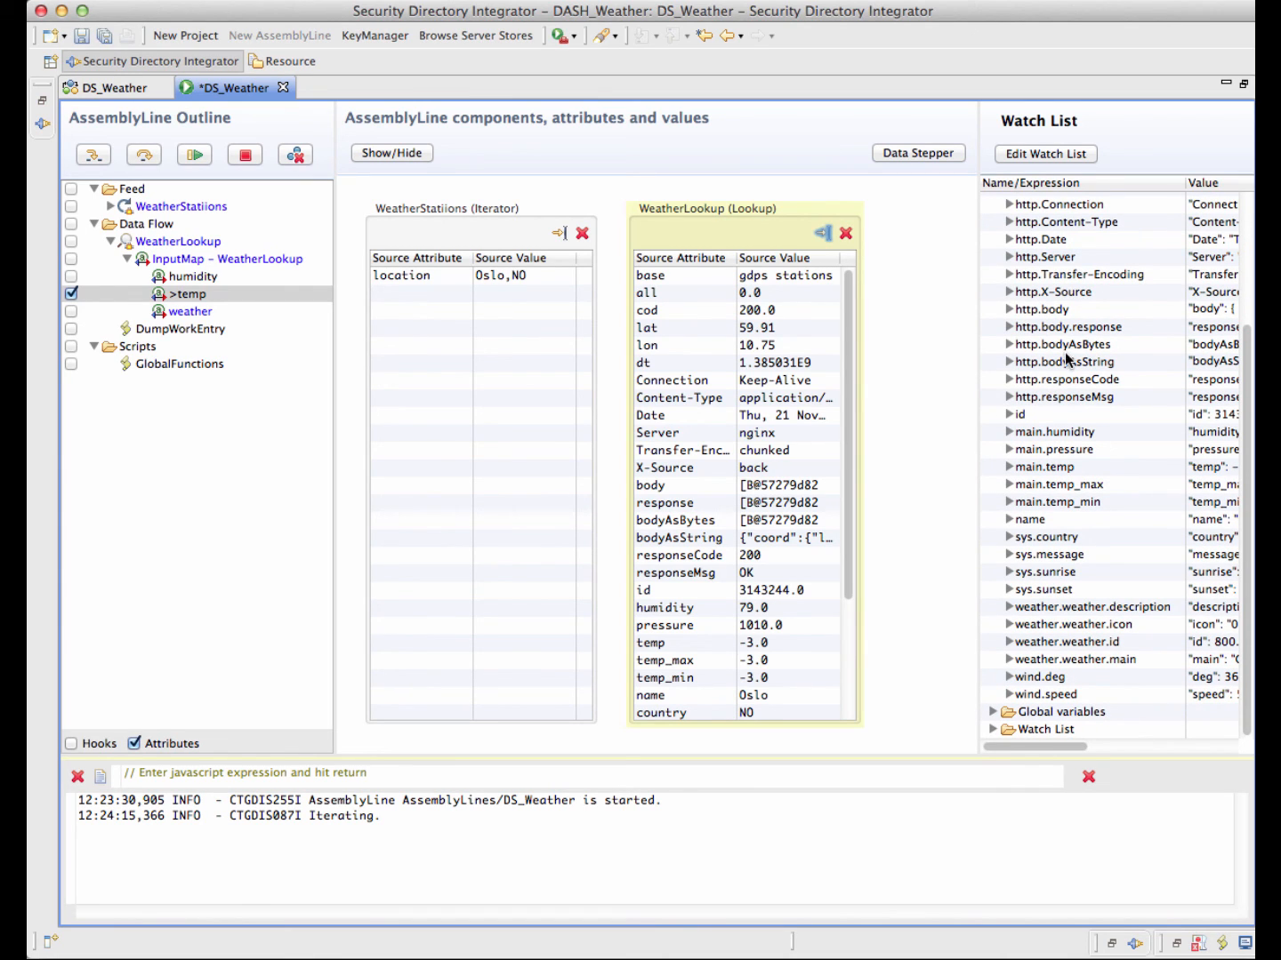
# Examine the mapping scripts of the temp and weather attributes, and advance the paused execution to weather.
pyautogui.click(195, 299)
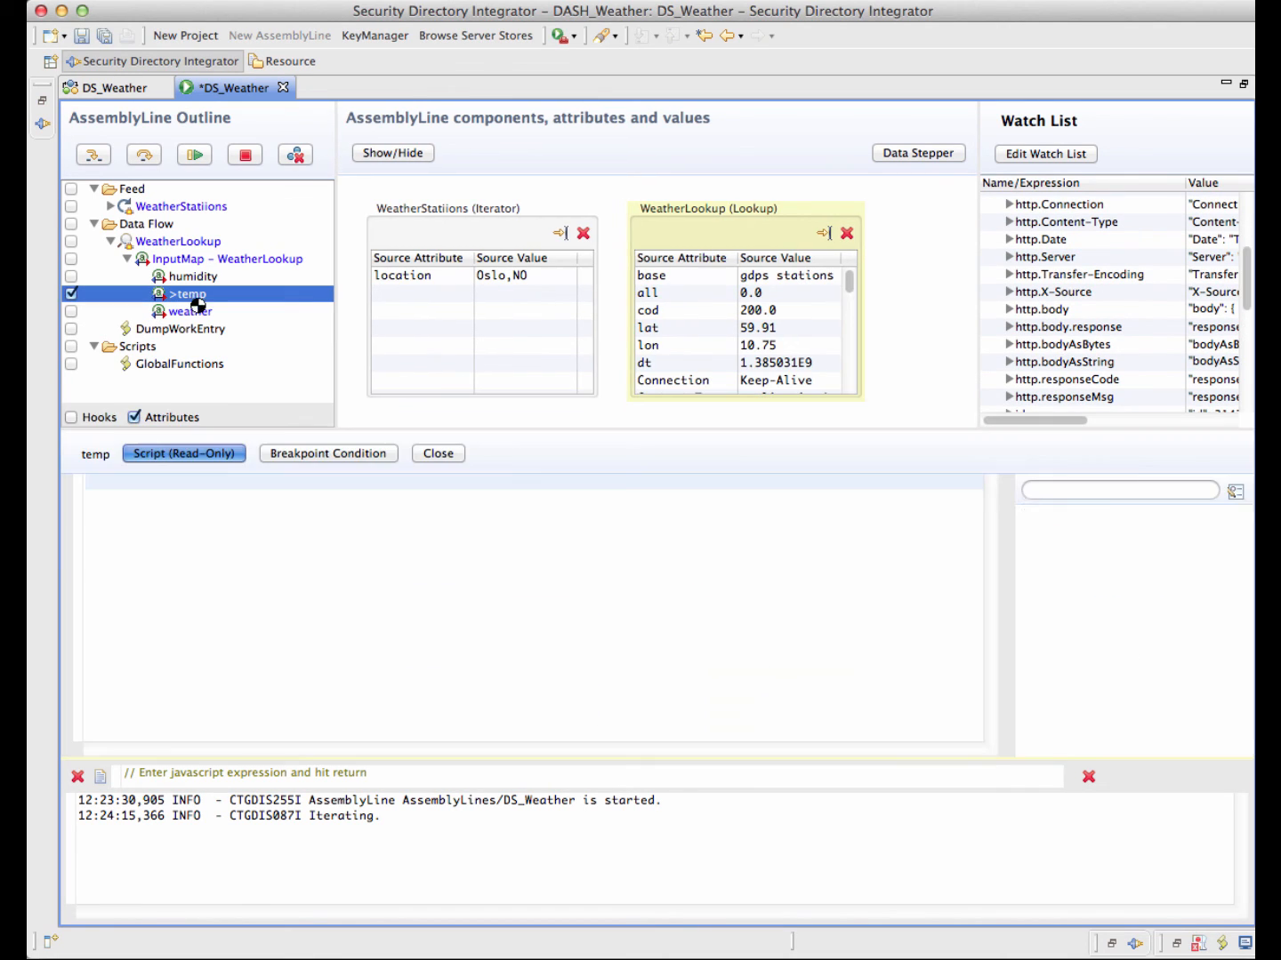
pyautogui.click(182, 586)
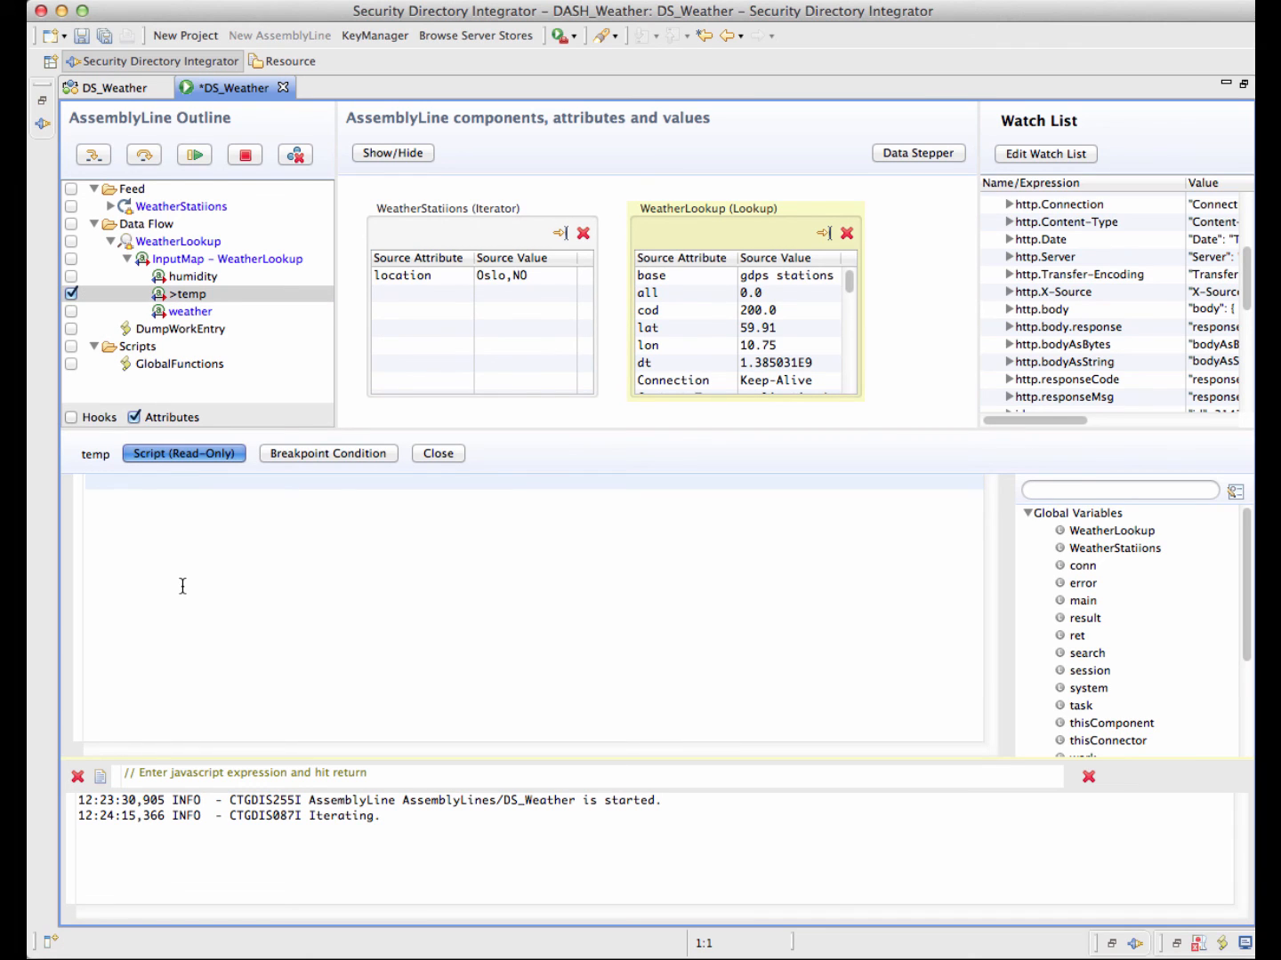
pyautogui.click(431, 459)
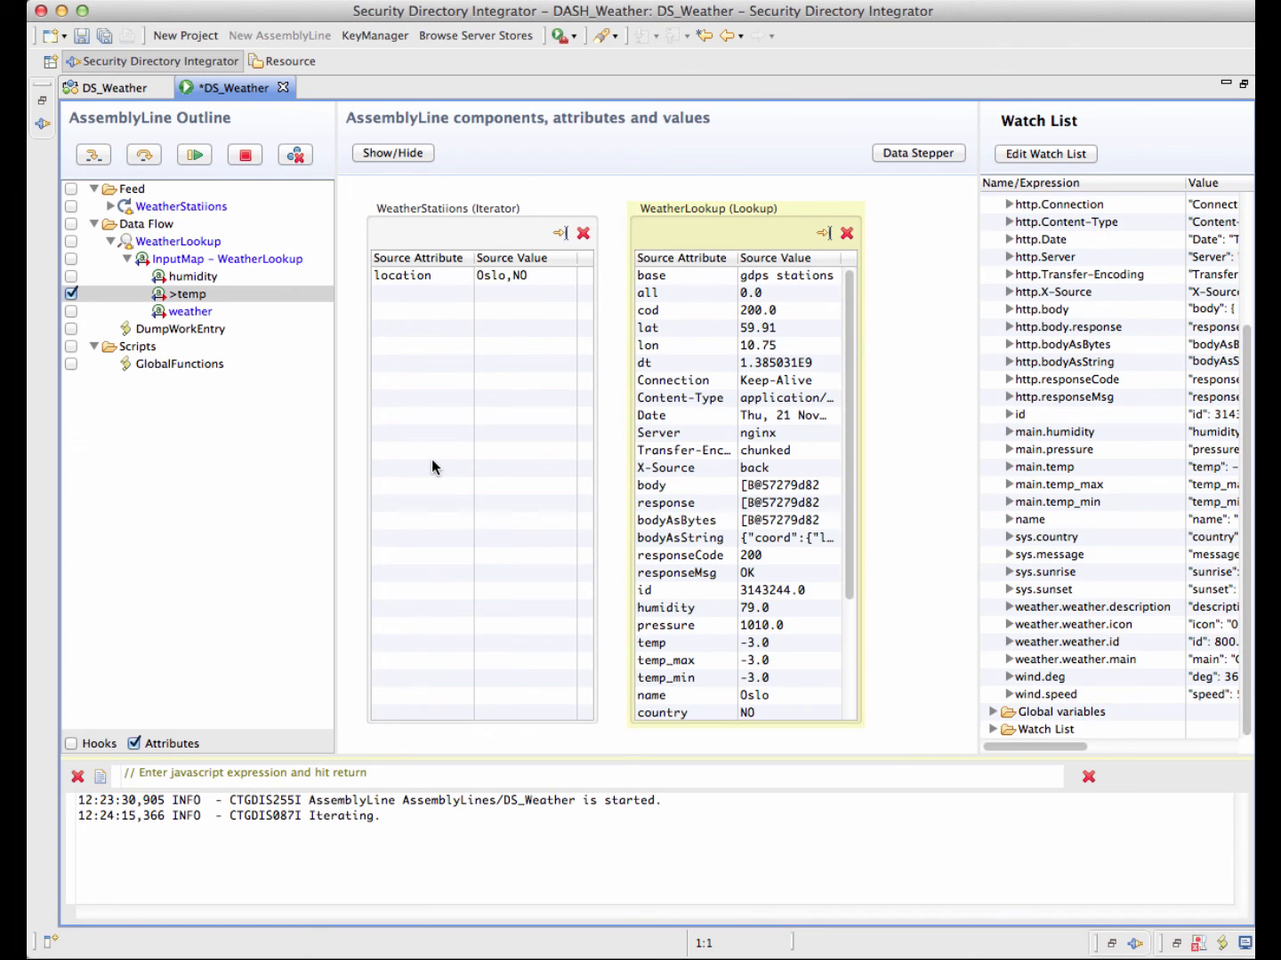
pyautogui.click(184, 315)
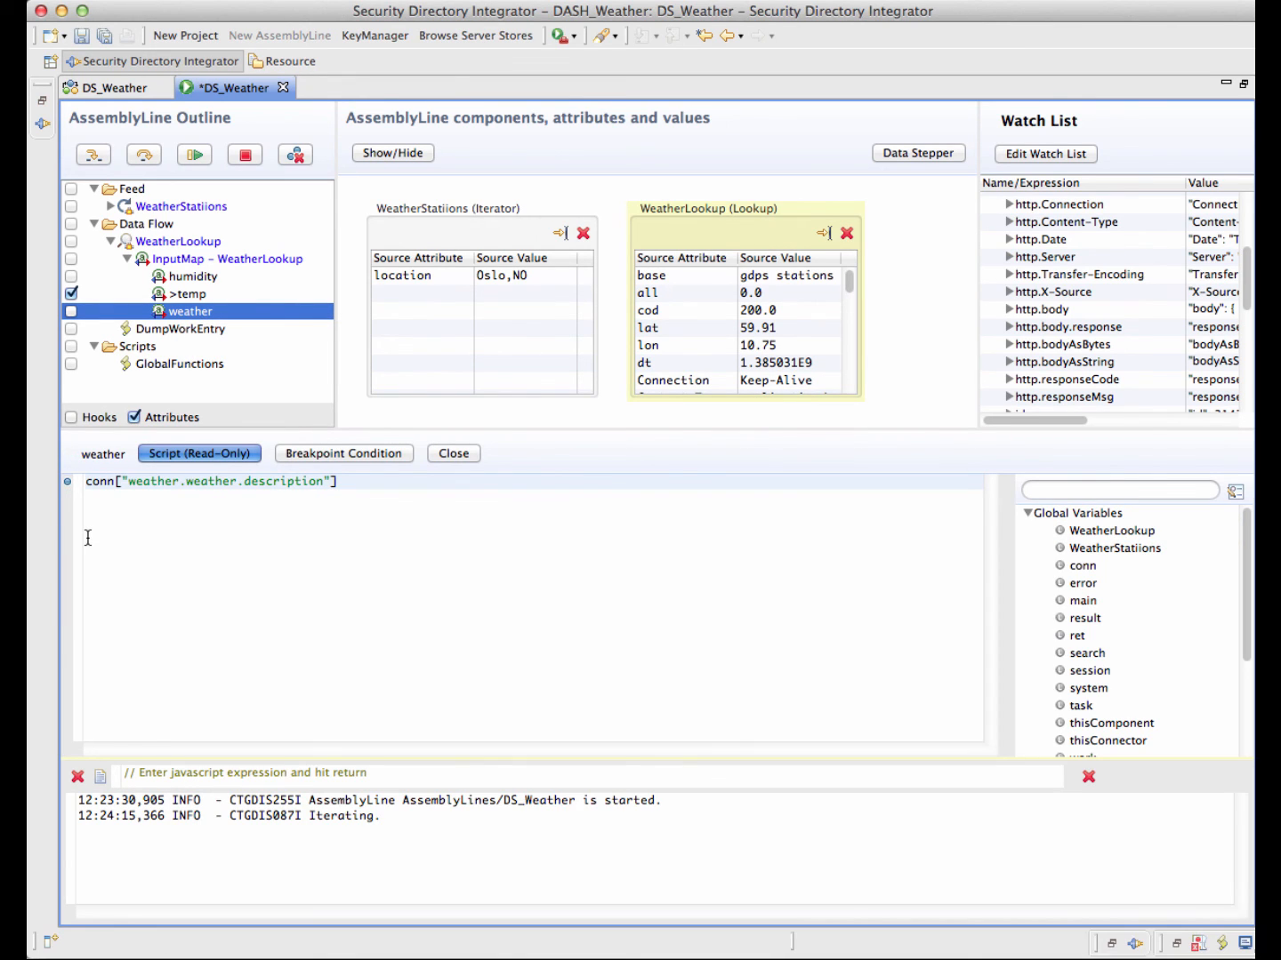
pyautogui.click(196, 157)
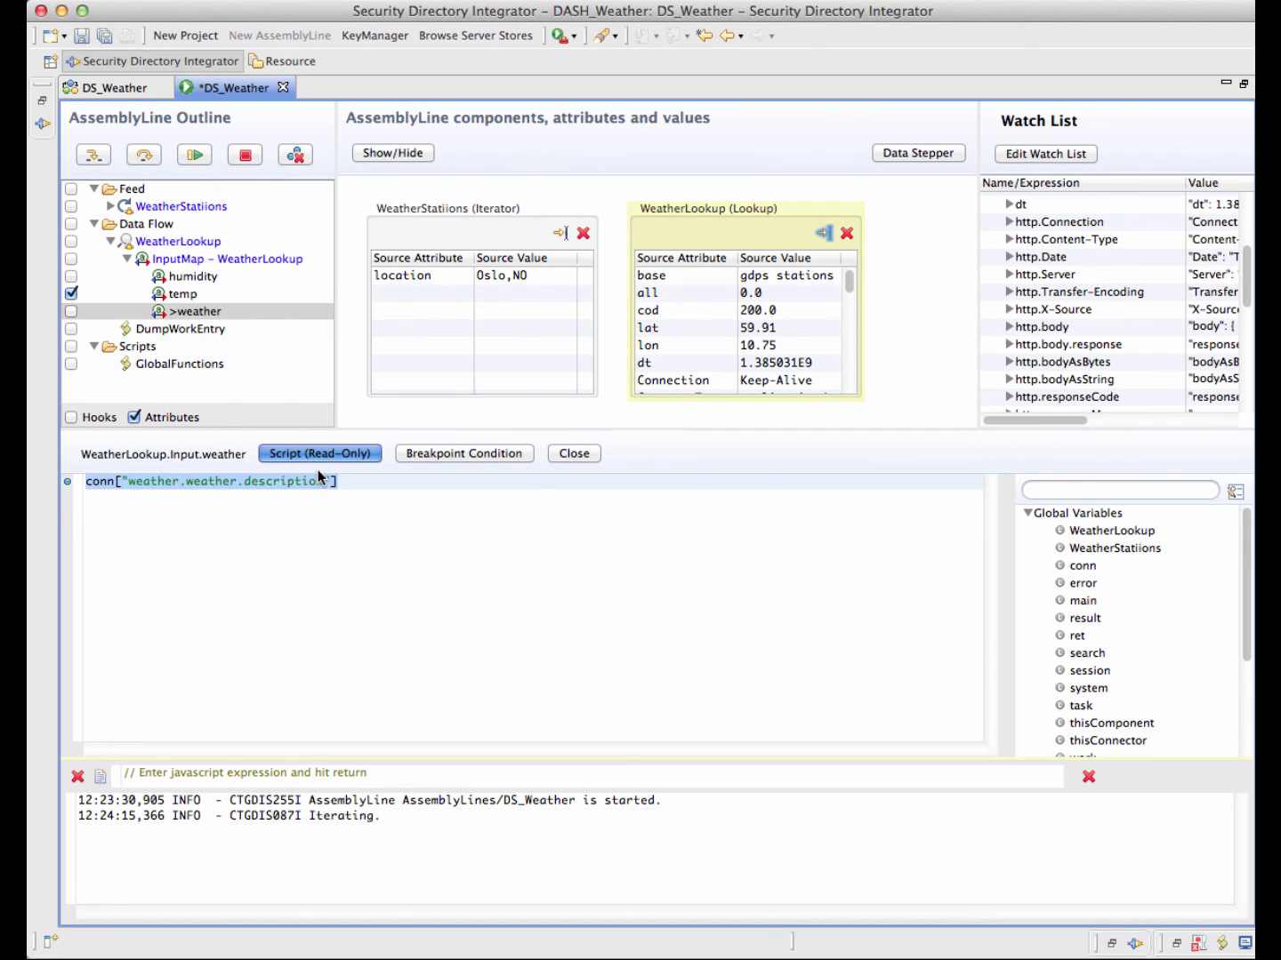
# Evaluate the JavaScript expression conn in the debugger and review the entry's output in the log.
pyautogui.click(216, 770)
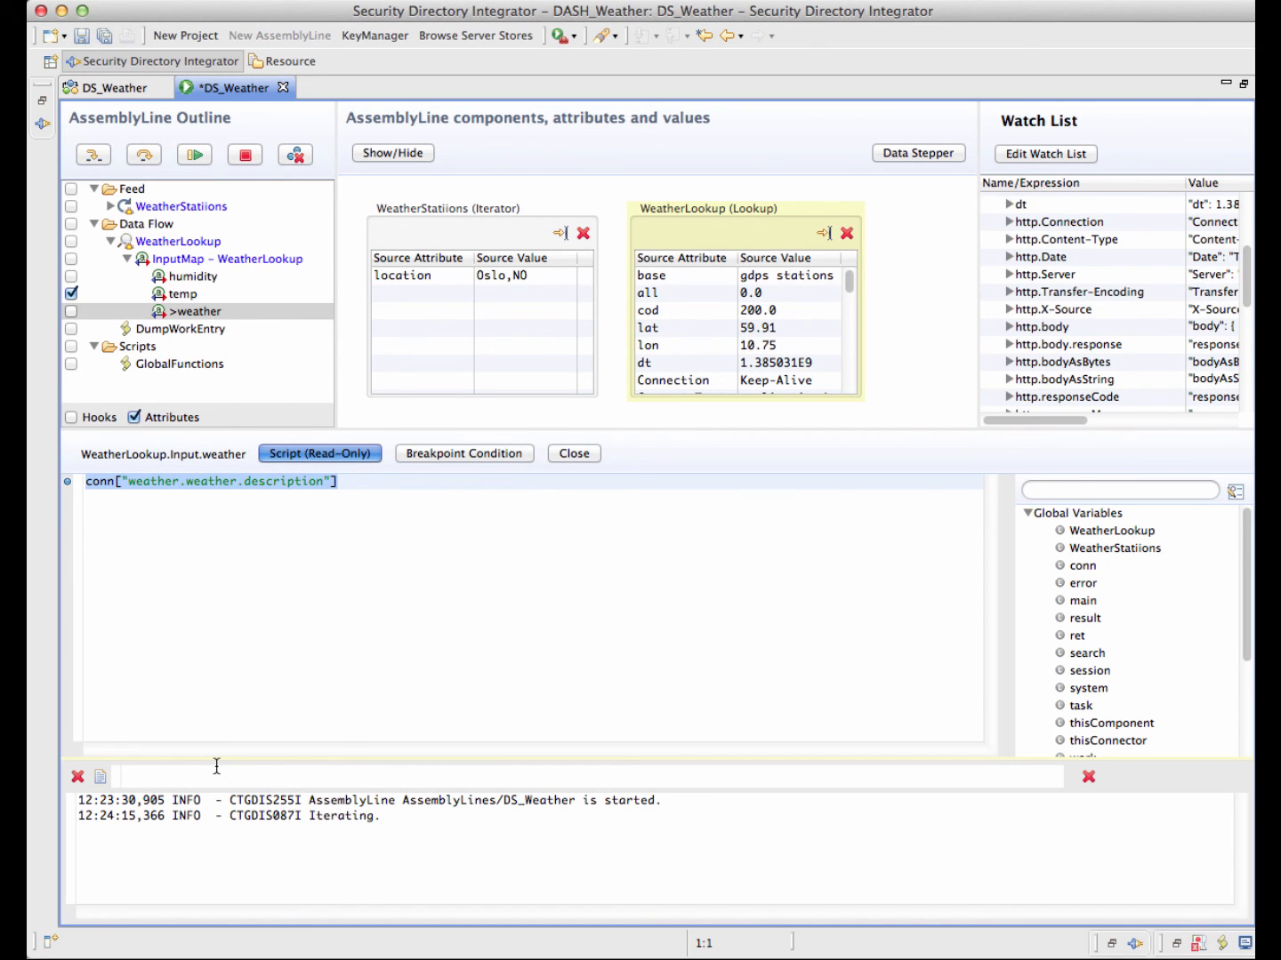
pyautogui.write('conn')
pyautogui.press('Return')
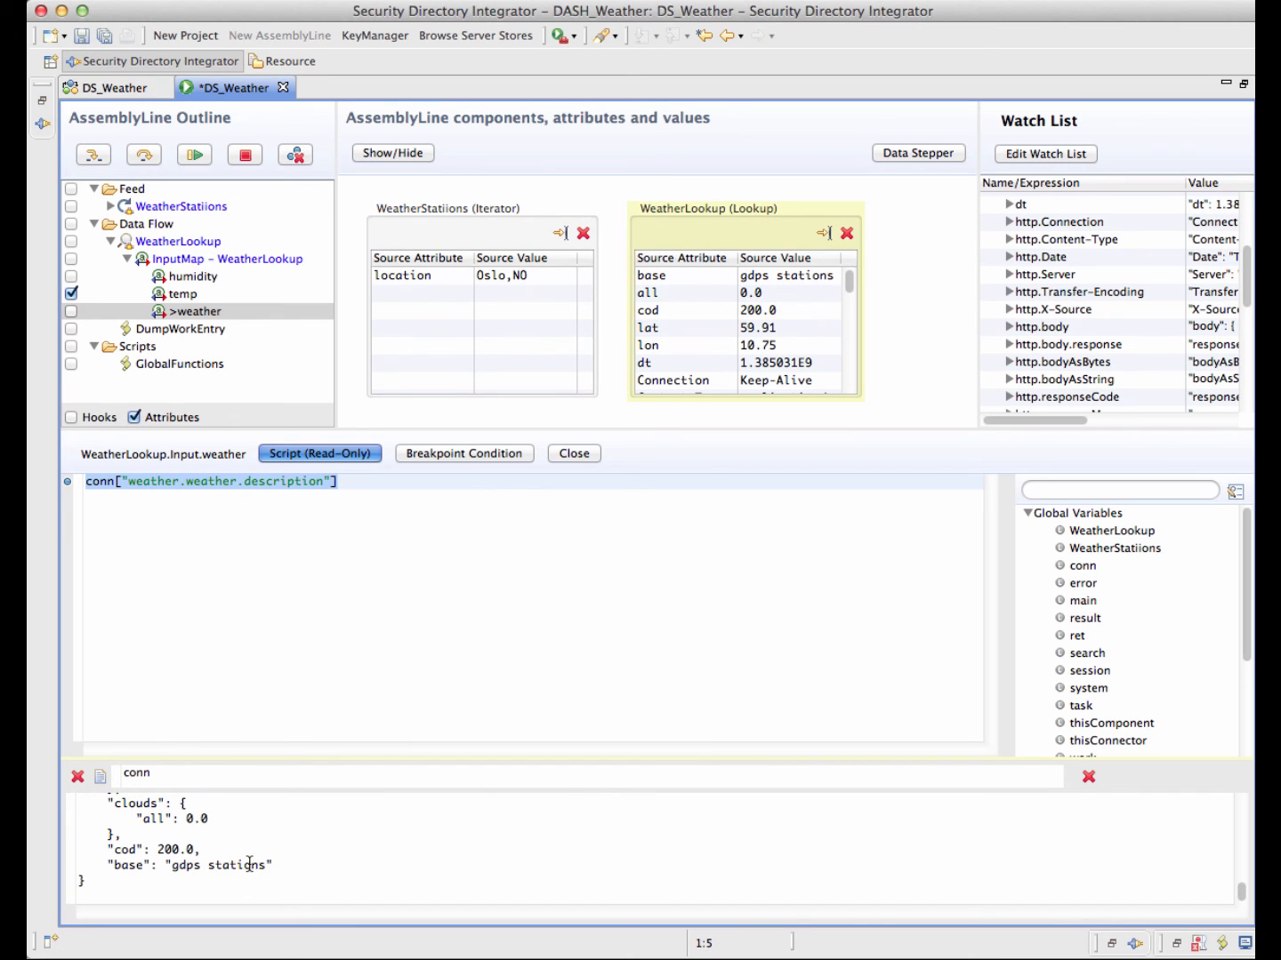
pyautogui.scroll(2, 249, 860)
pyautogui.scroll(4, 249, 861)
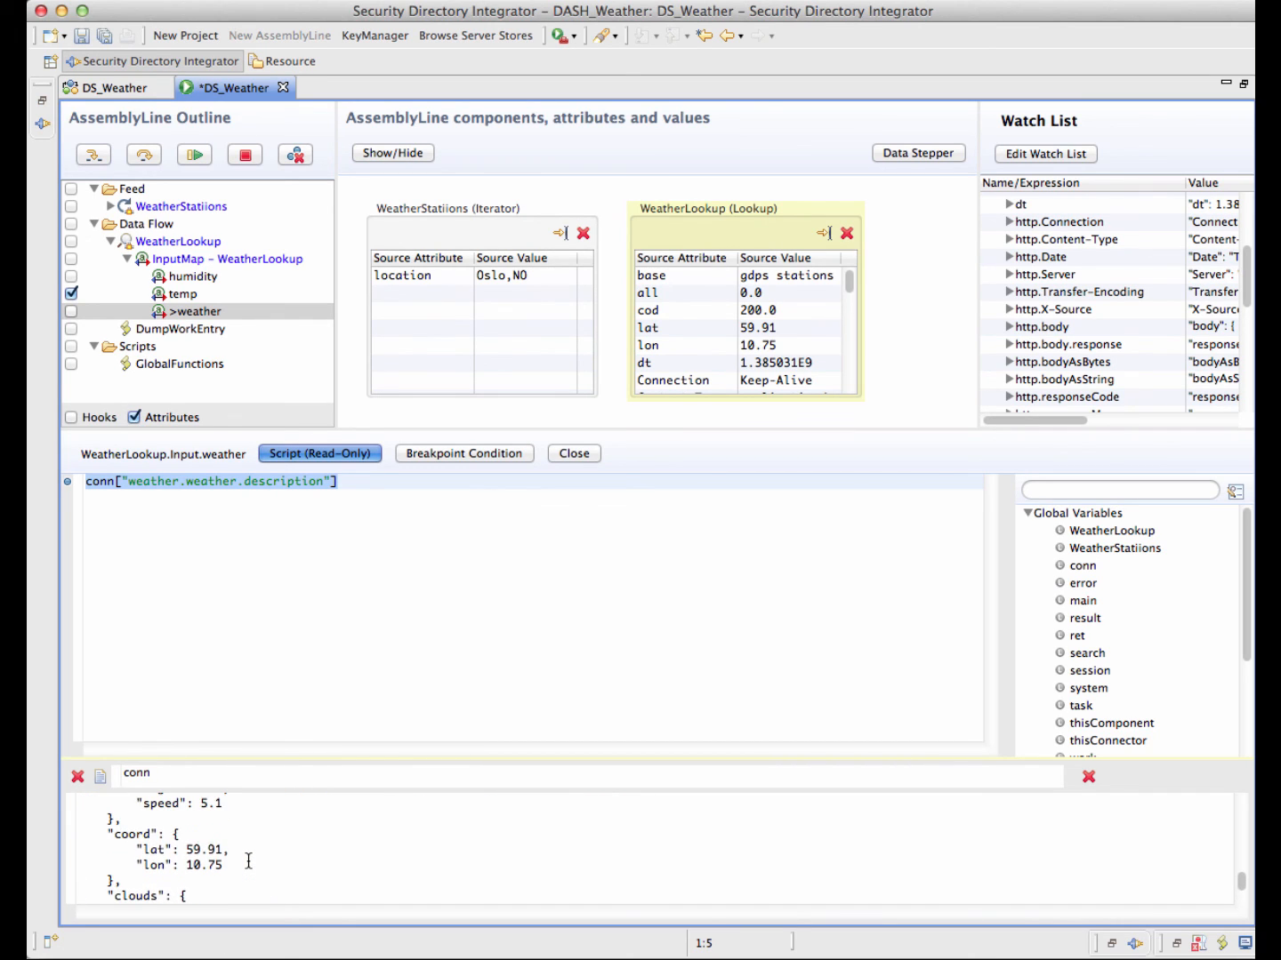
pyautogui.scroll(-5, 249, 861)
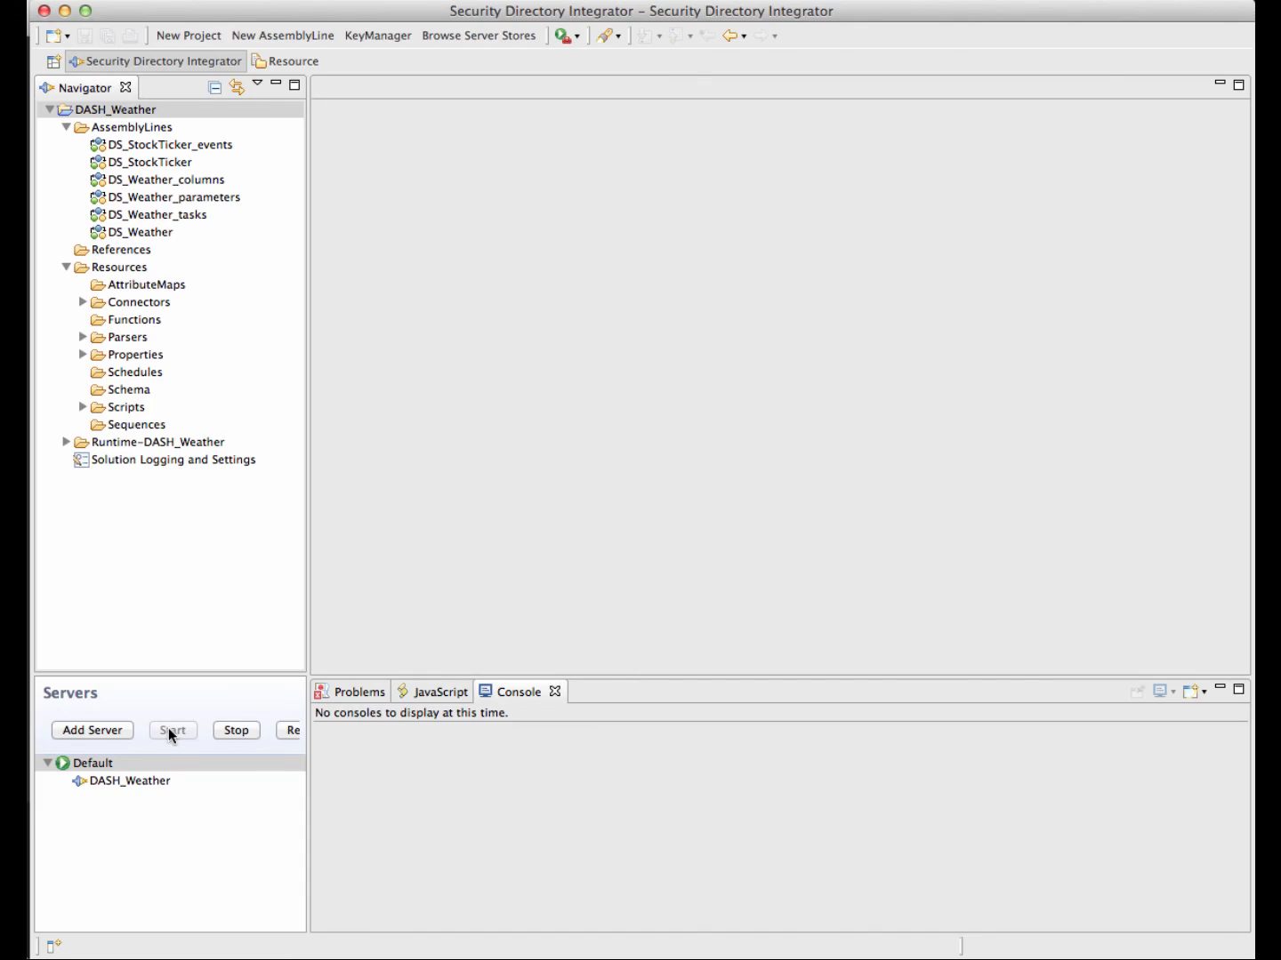
# Start a debug session on the Default server and display DS_Weather's DumpWorkEntry script in the maximized server debugger.
pyautogui.rightClick(116, 757)
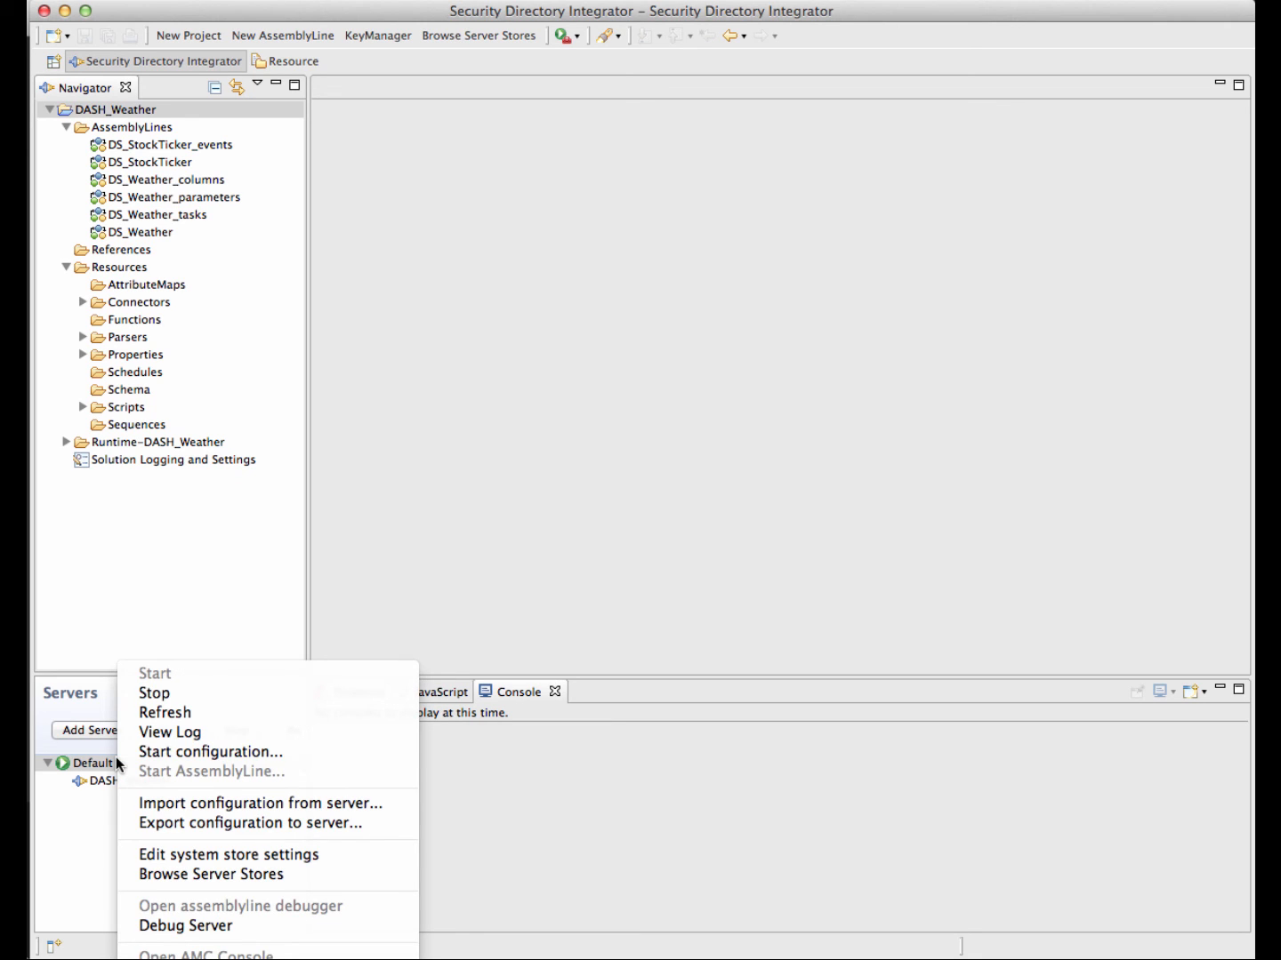
pyautogui.click(221, 927)
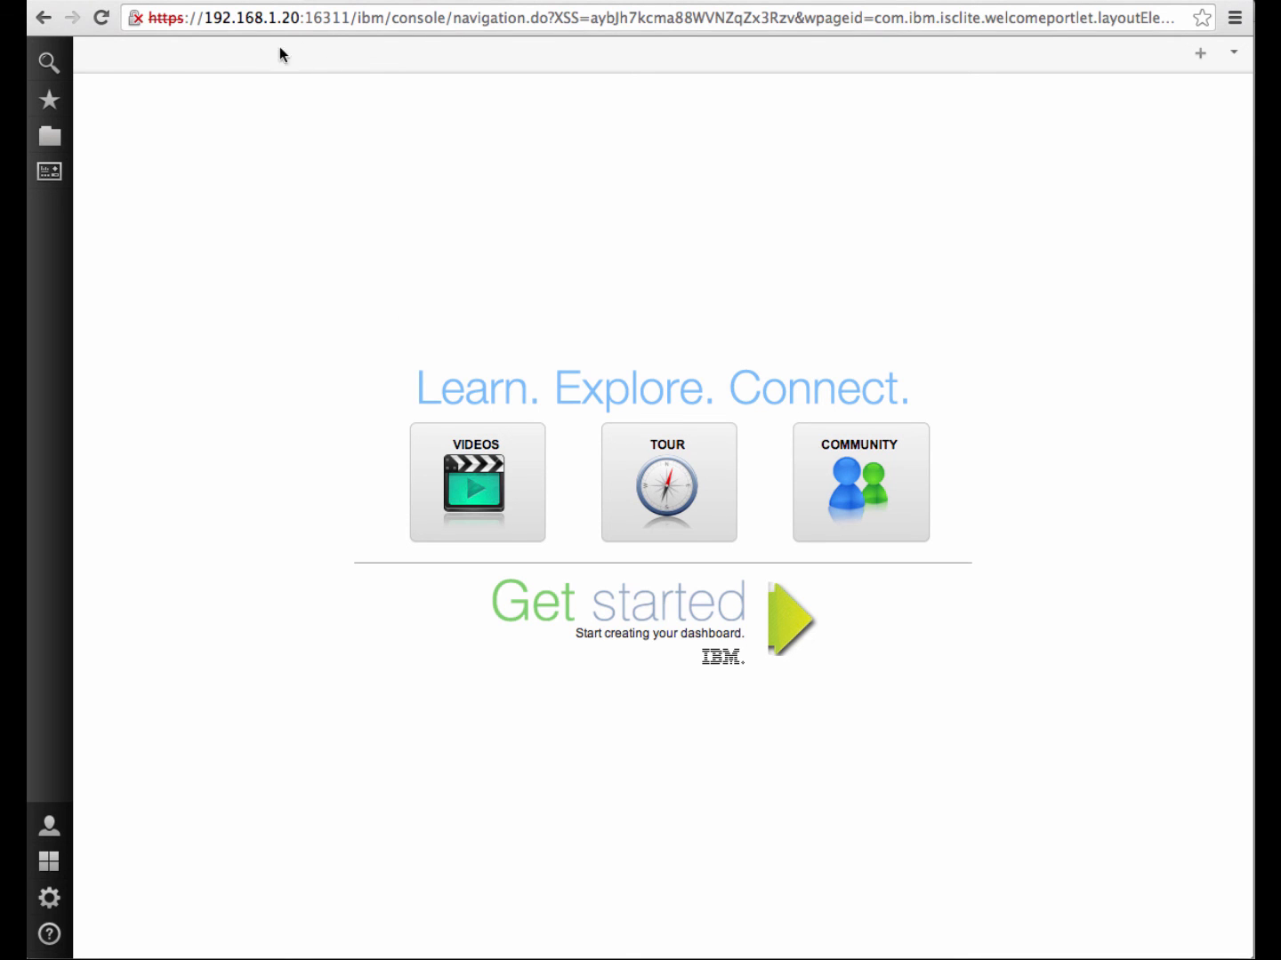
pyautogui.moveTo(41, 153)
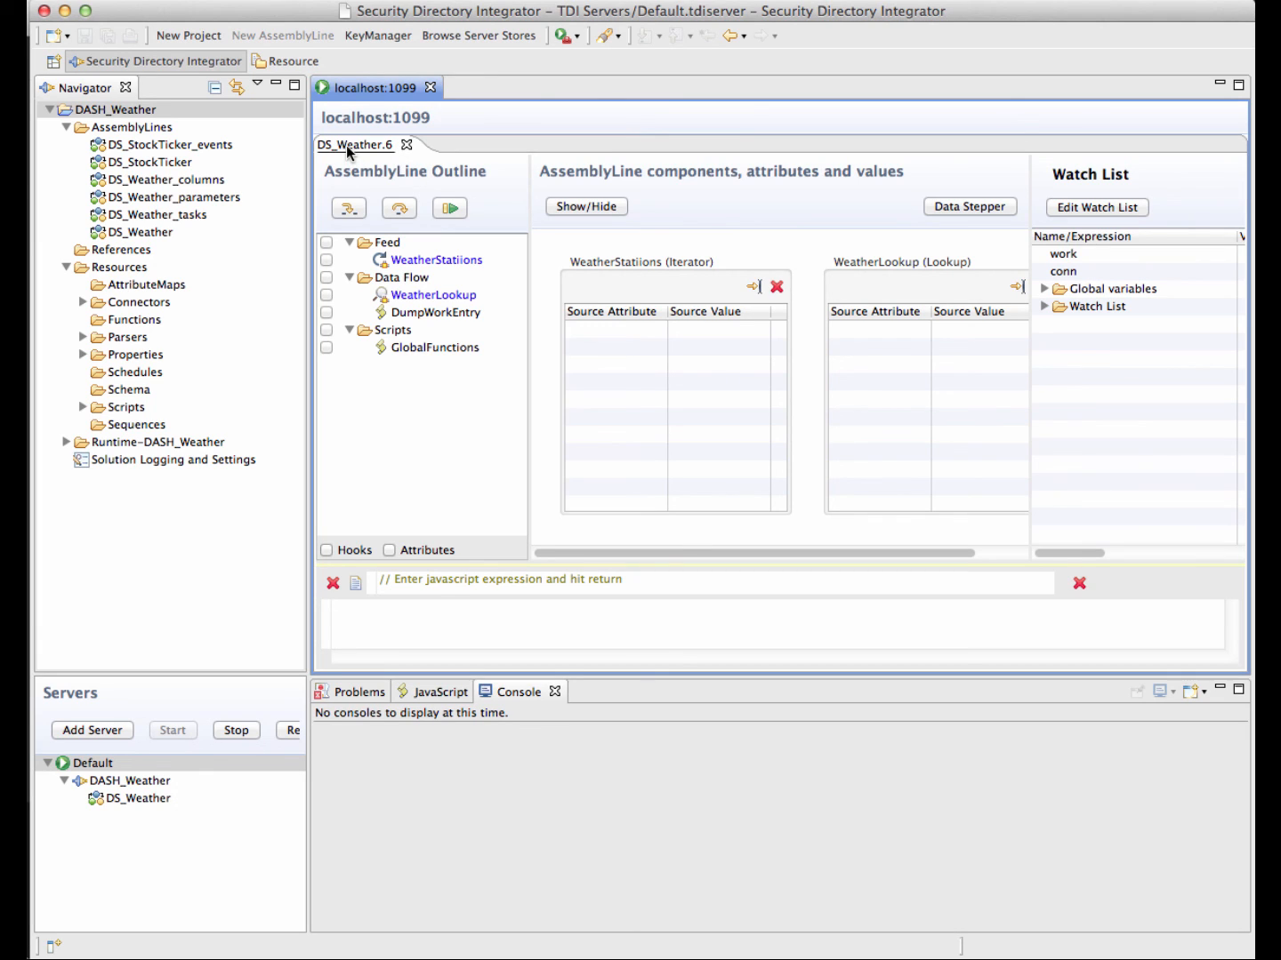
pyautogui.click(405, 314)
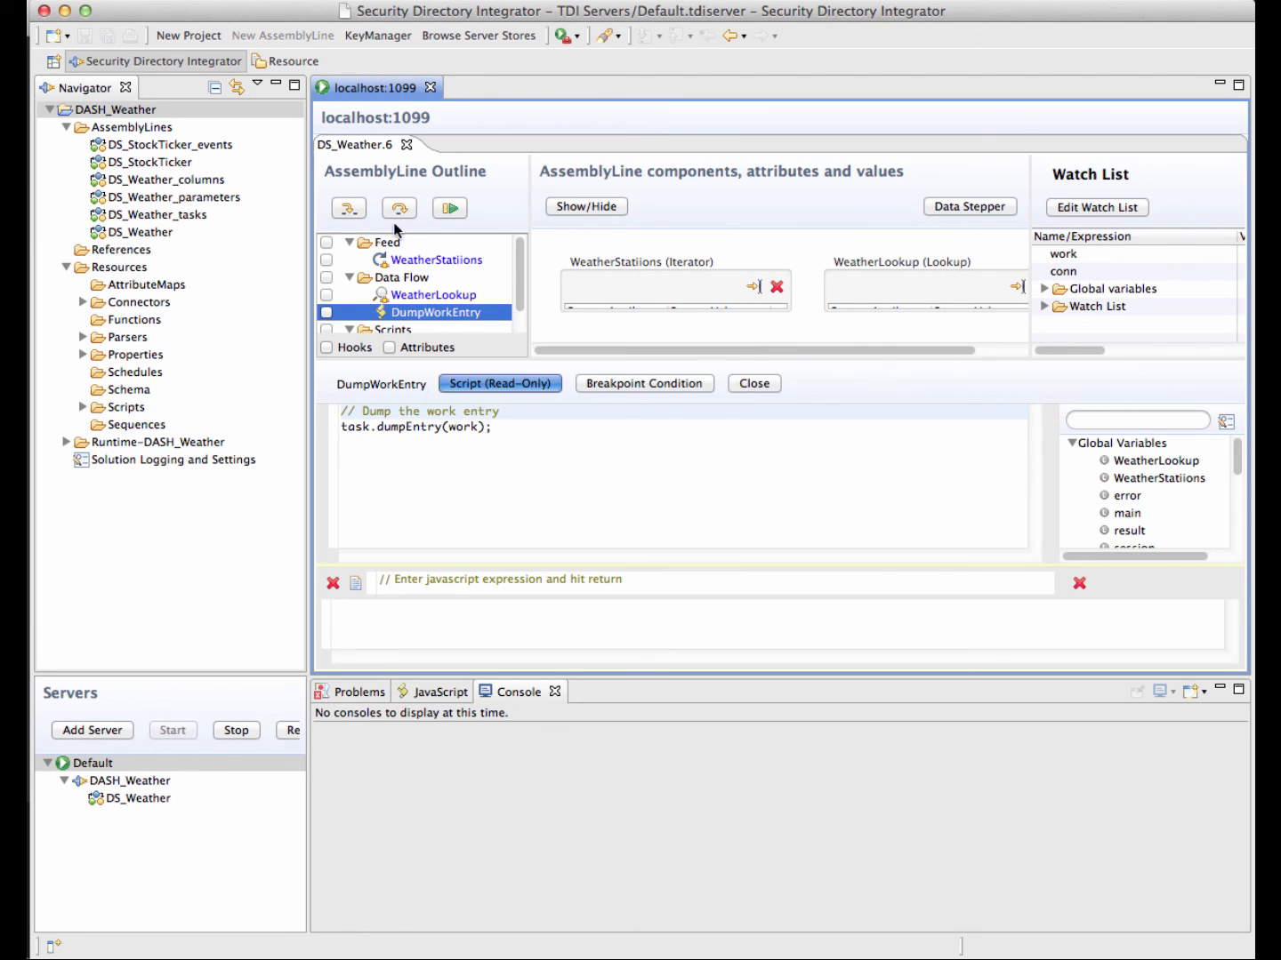
pyautogui.click(364, 87)
pyautogui.doubleClick(364, 87)
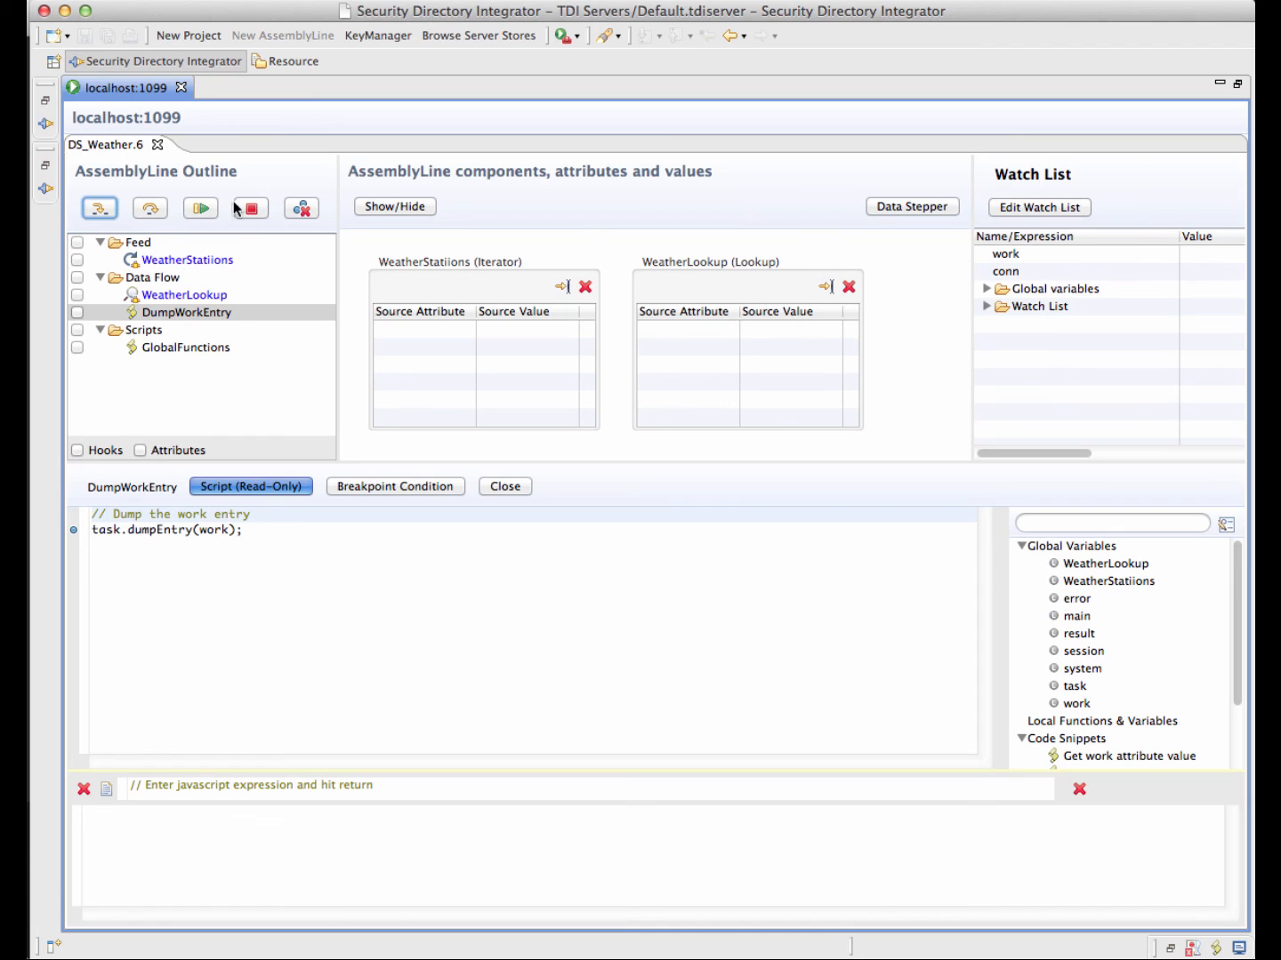
# Run DS_Weather to the DumpWorkEntry breakpoint, evaluate work and work.humidity, and close its debug session.
pyautogui.click(203, 211)
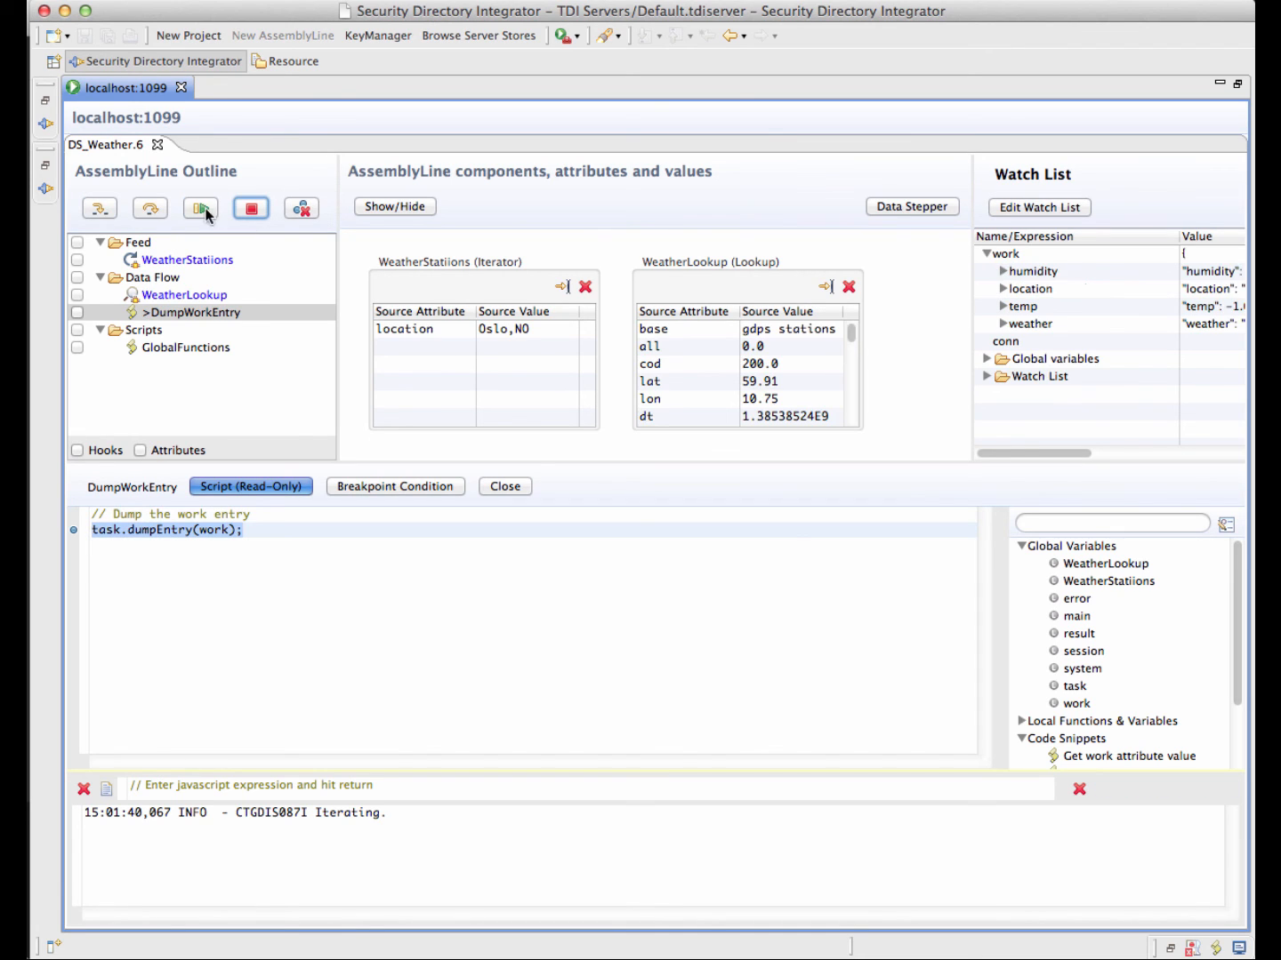
pyautogui.click(241, 783)
pyautogui.write('work')
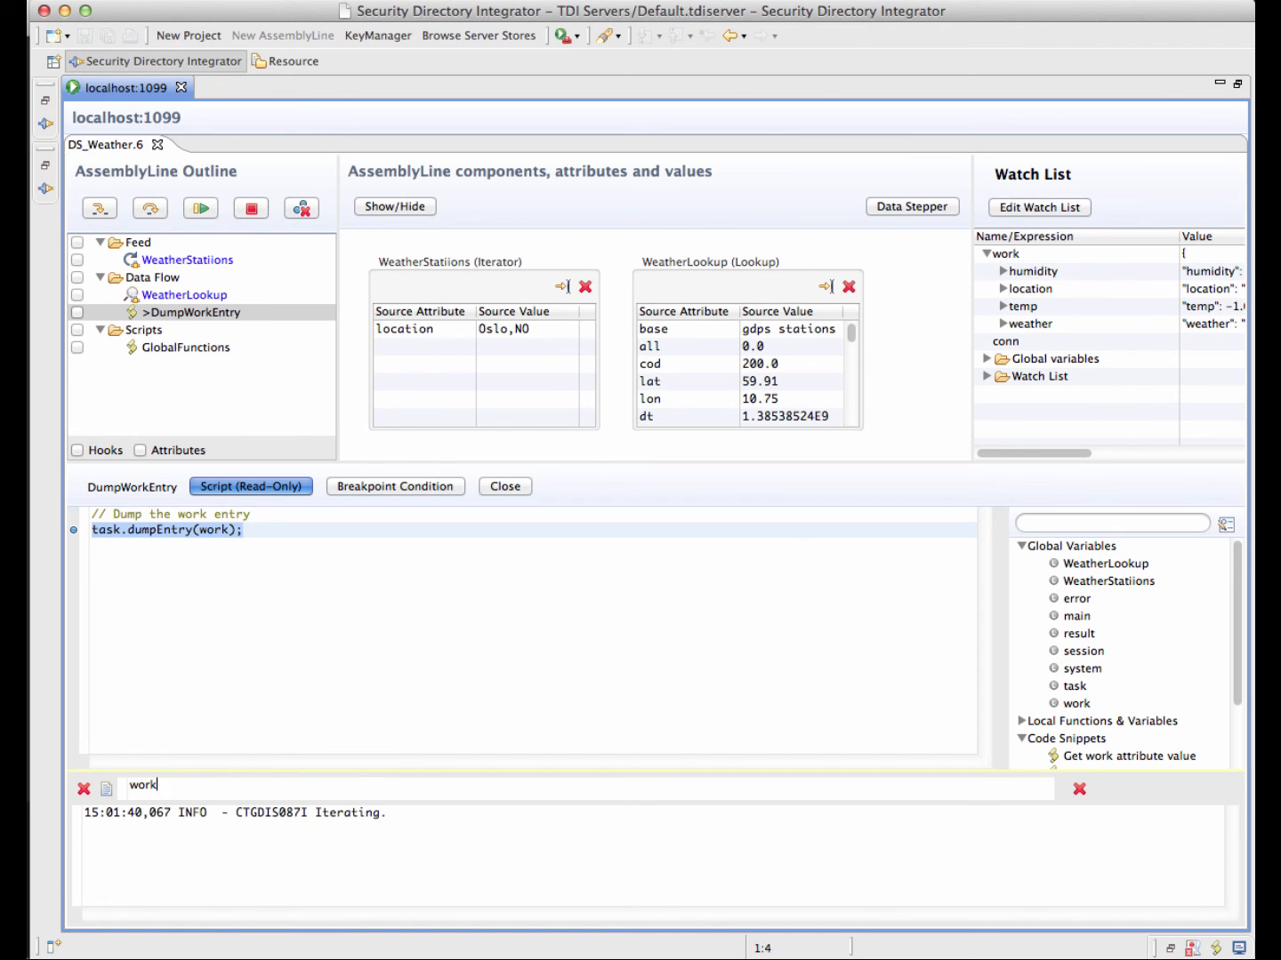
pyautogui.press('Return')
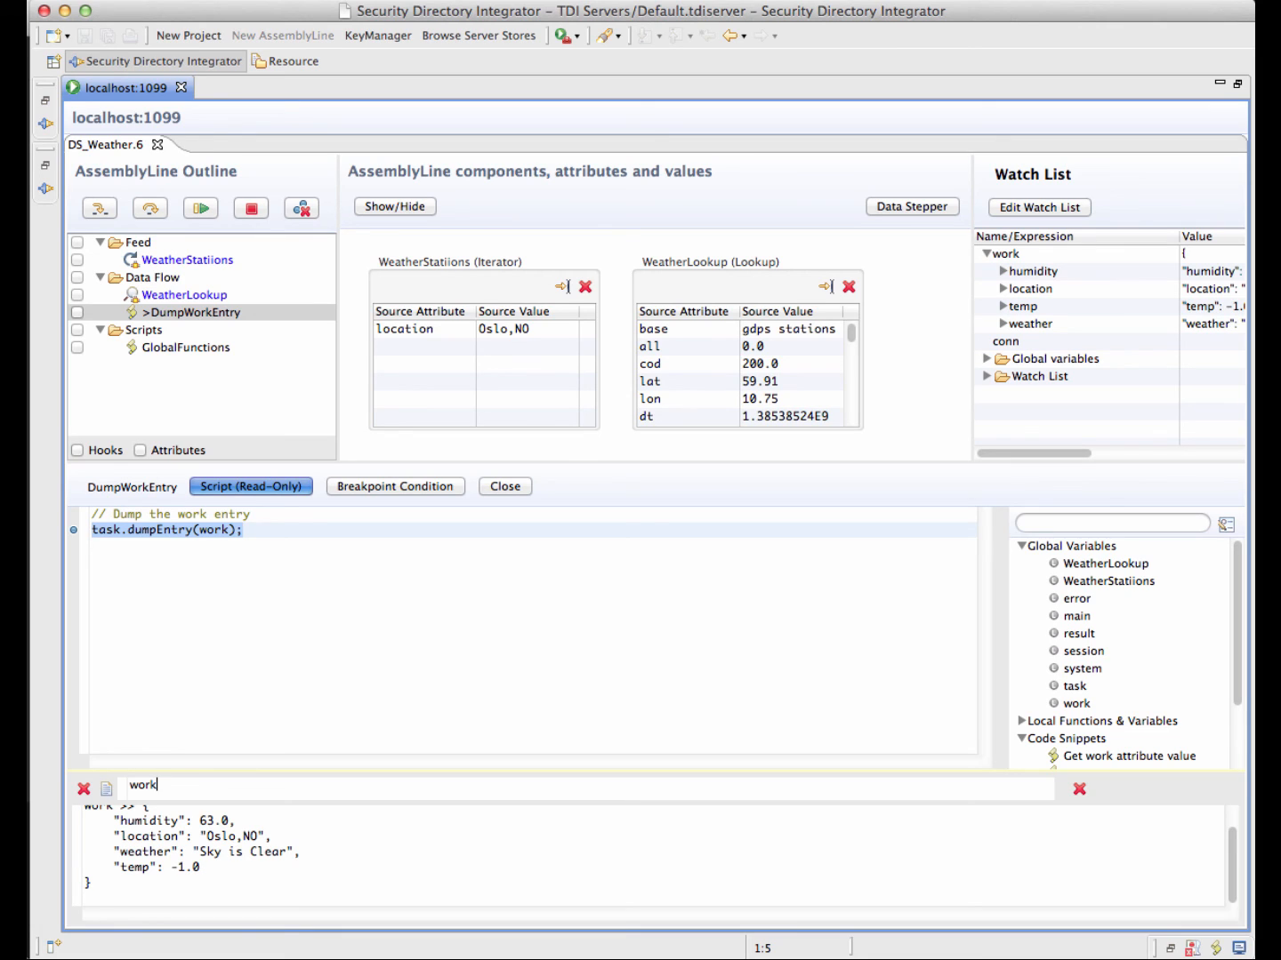
pyautogui.write('.humidity')
pyautogui.press('Return')
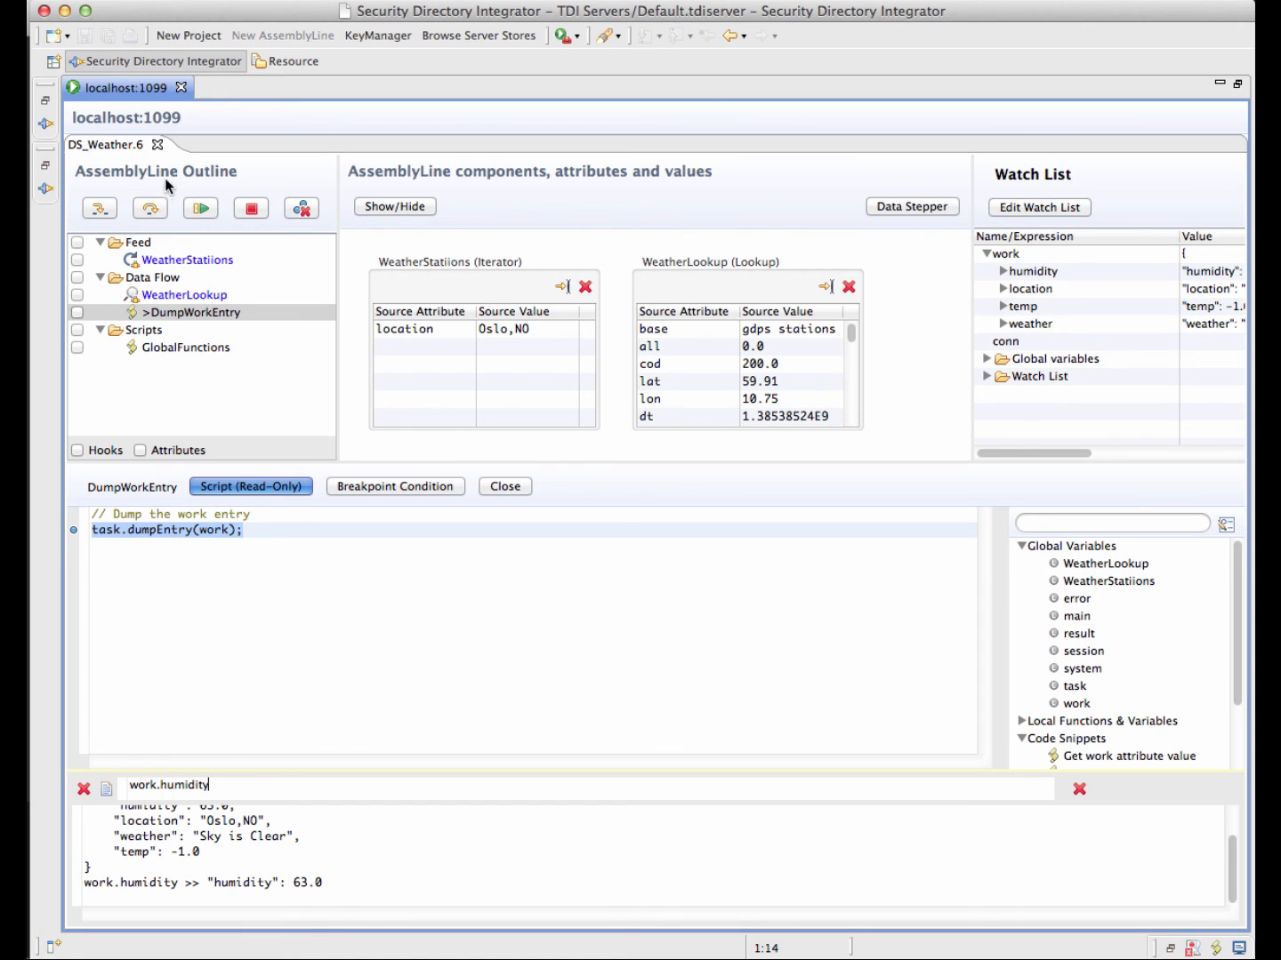
pyautogui.click(159, 148)
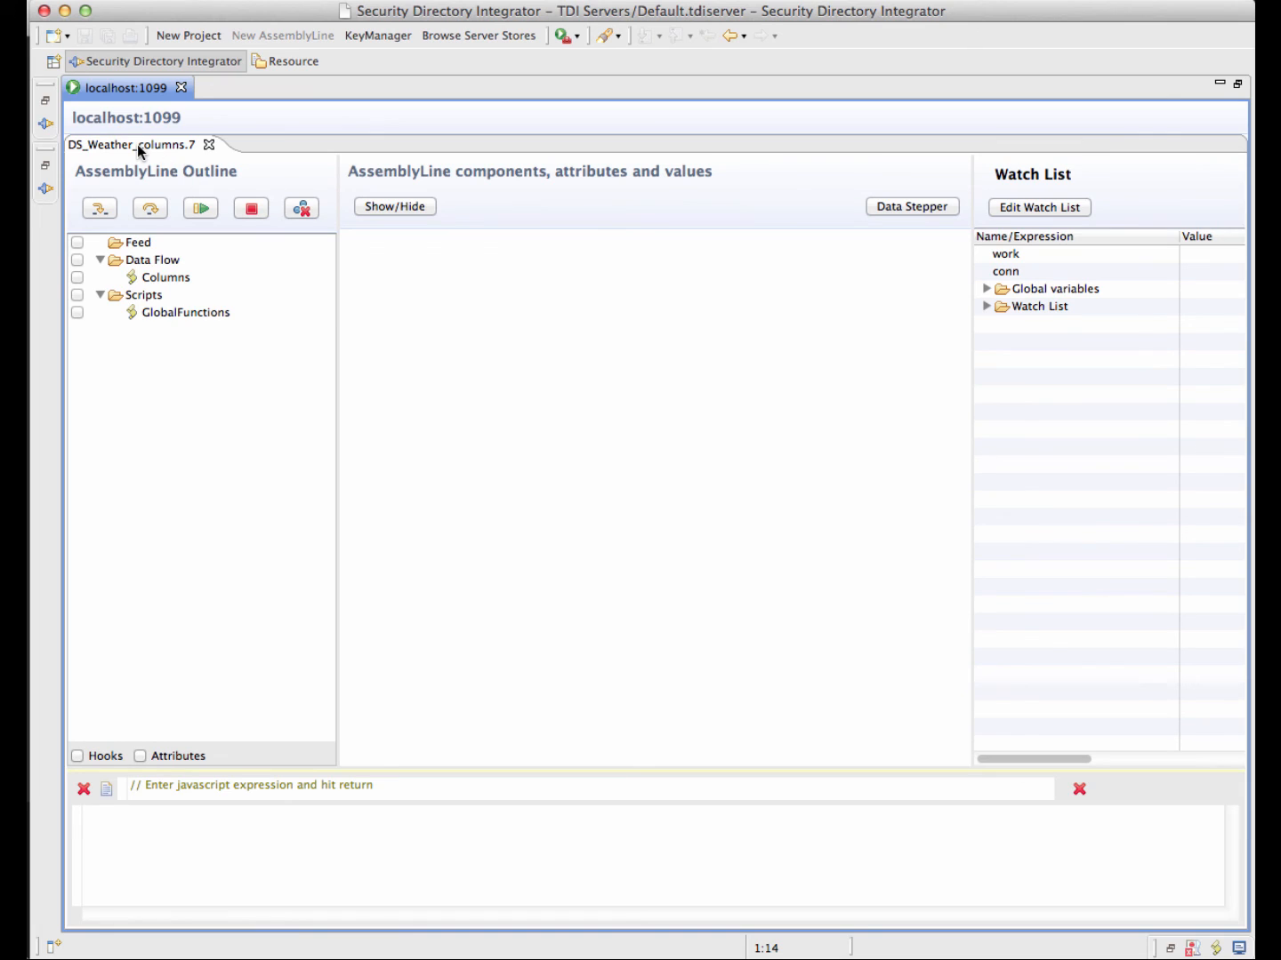
# Examine DS_Weather_columns' GlobalFunctions script, and run the AssemblyLine to a new breakpoint on task.dumpEntry(work) in the Columns script.
pyautogui.click(164, 313)
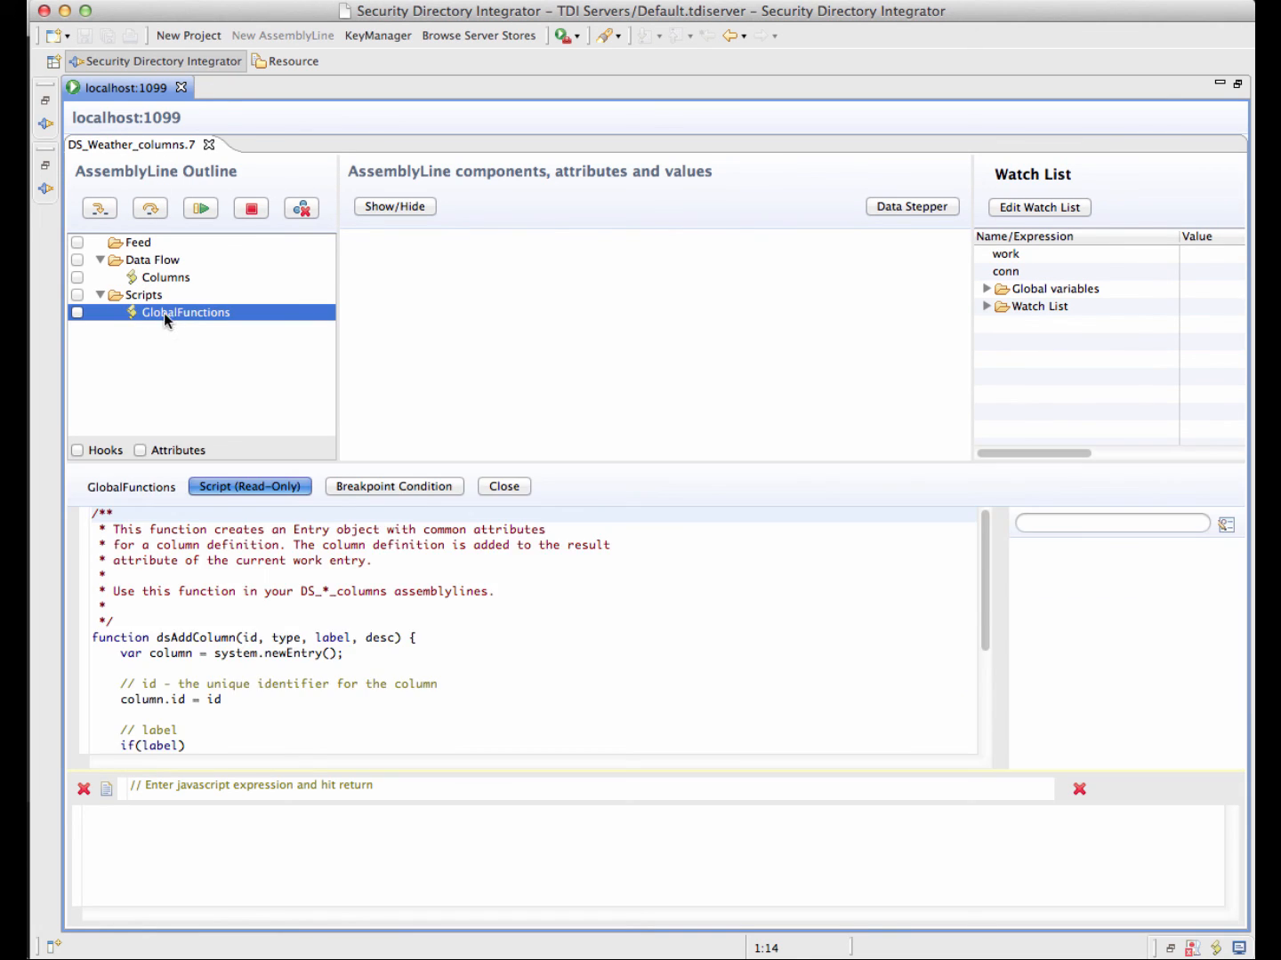
pyautogui.scroll(-5, 242, 589)
pyautogui.scroll(5, 241, 588)
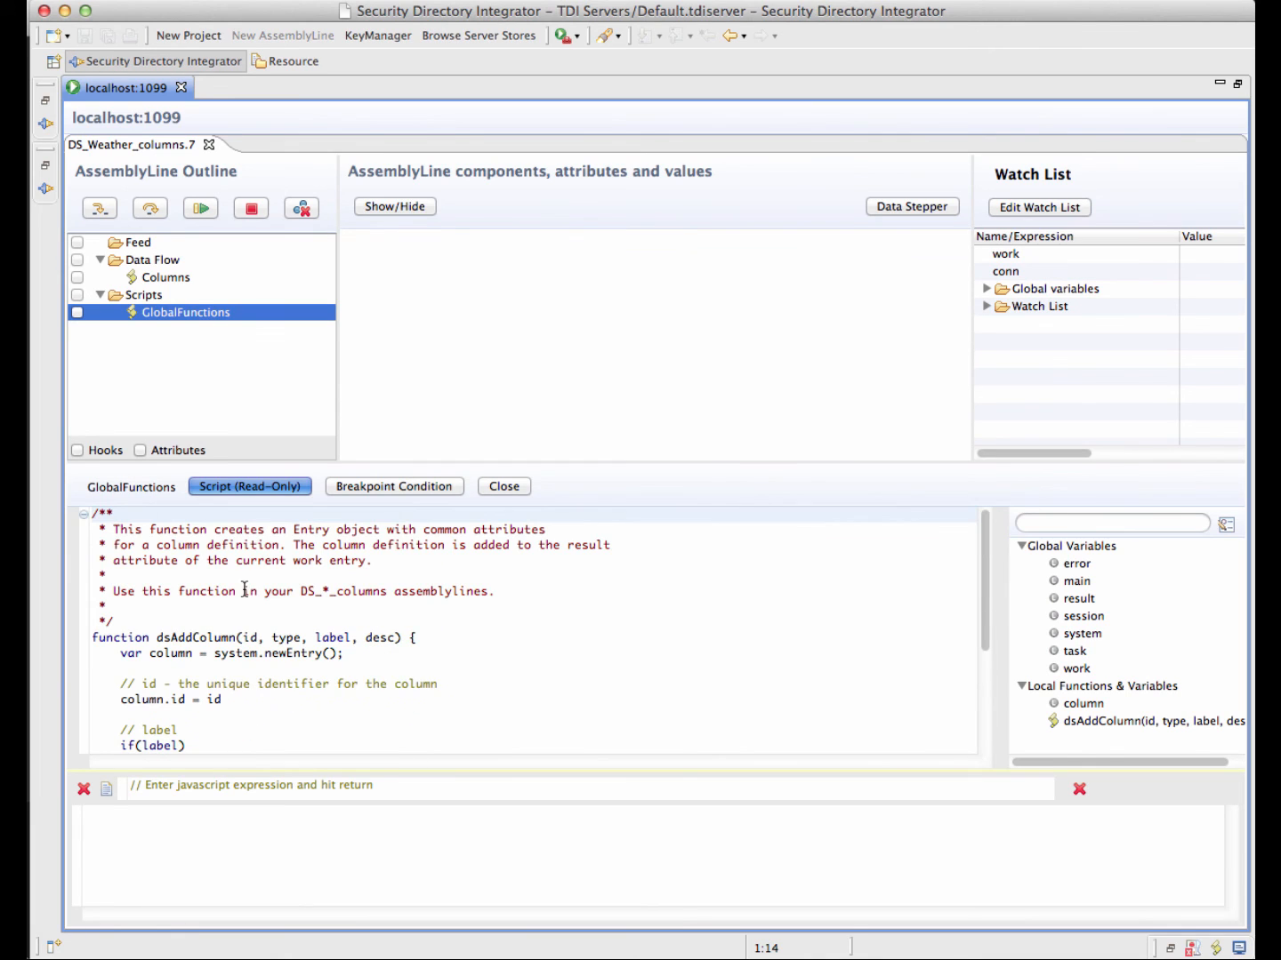
pyautogui.click(169, 278)
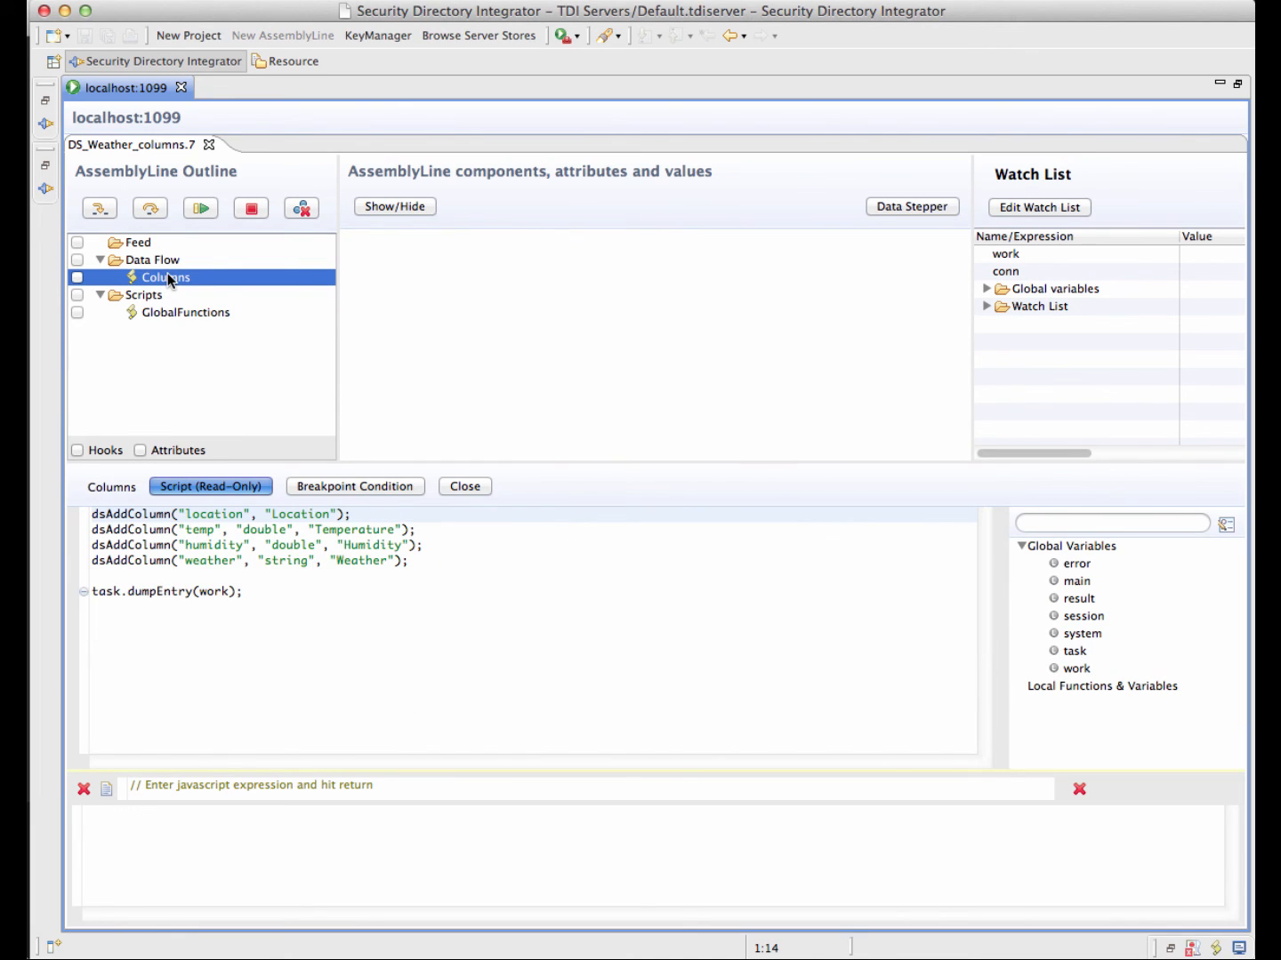
pyautogui.doubleClick(76, 590)
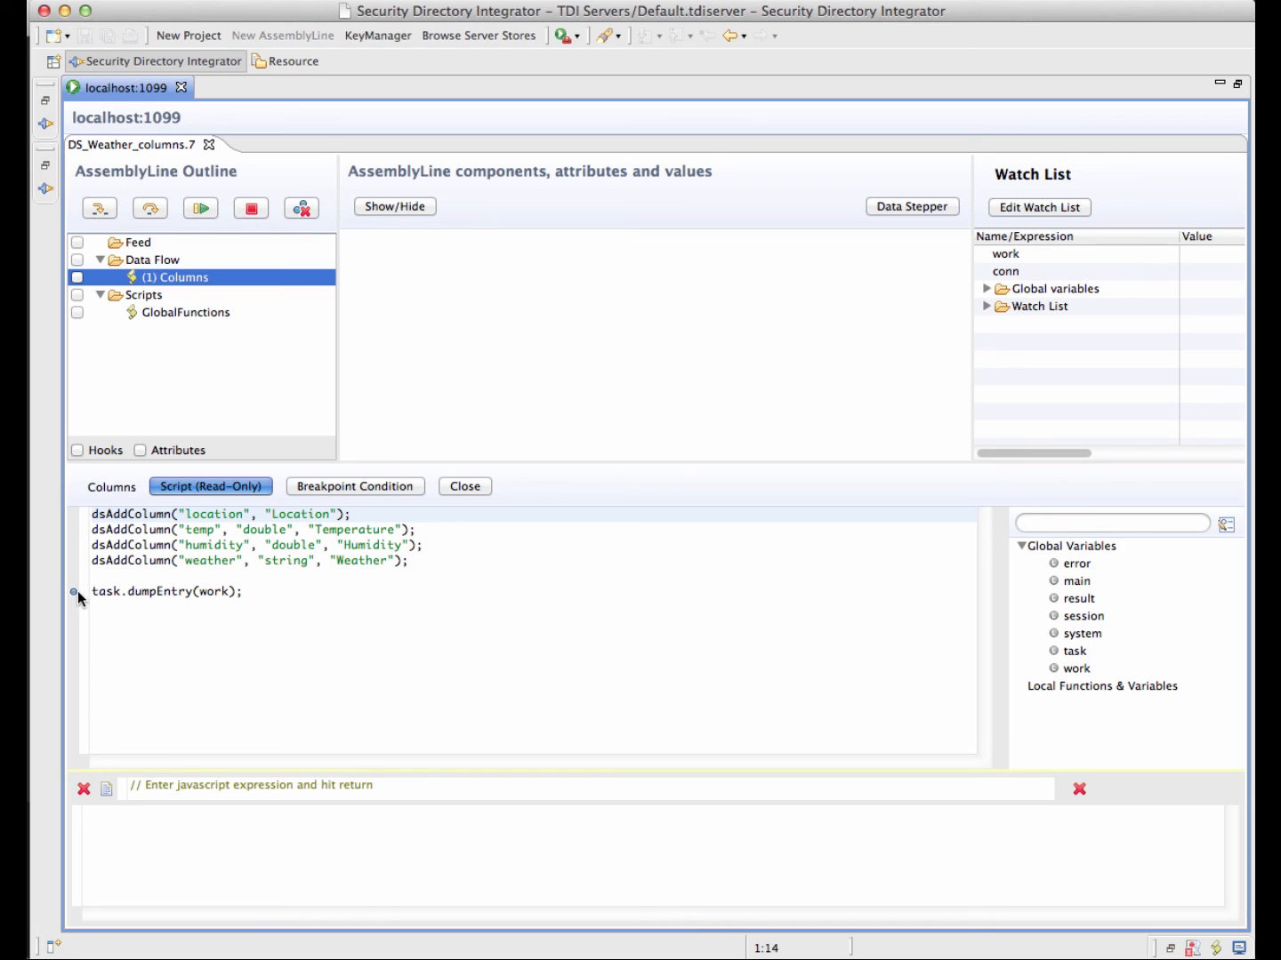
pyautogui.click(200, 208)
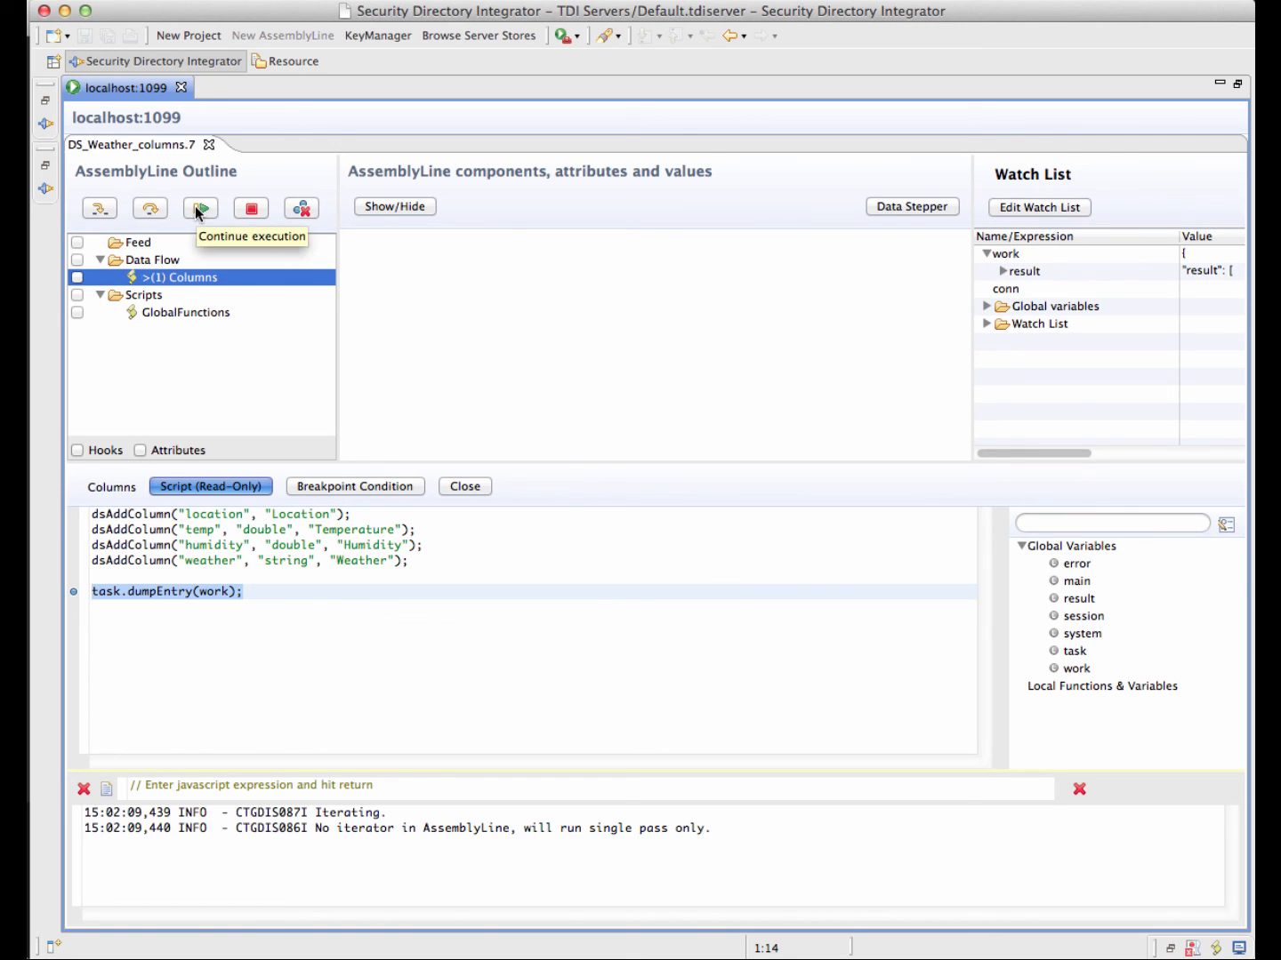
# Evaluate the JavaScript expression work.toString() in the debugger and review the column definitions in the log output.
pyautogui.click(300, 785)
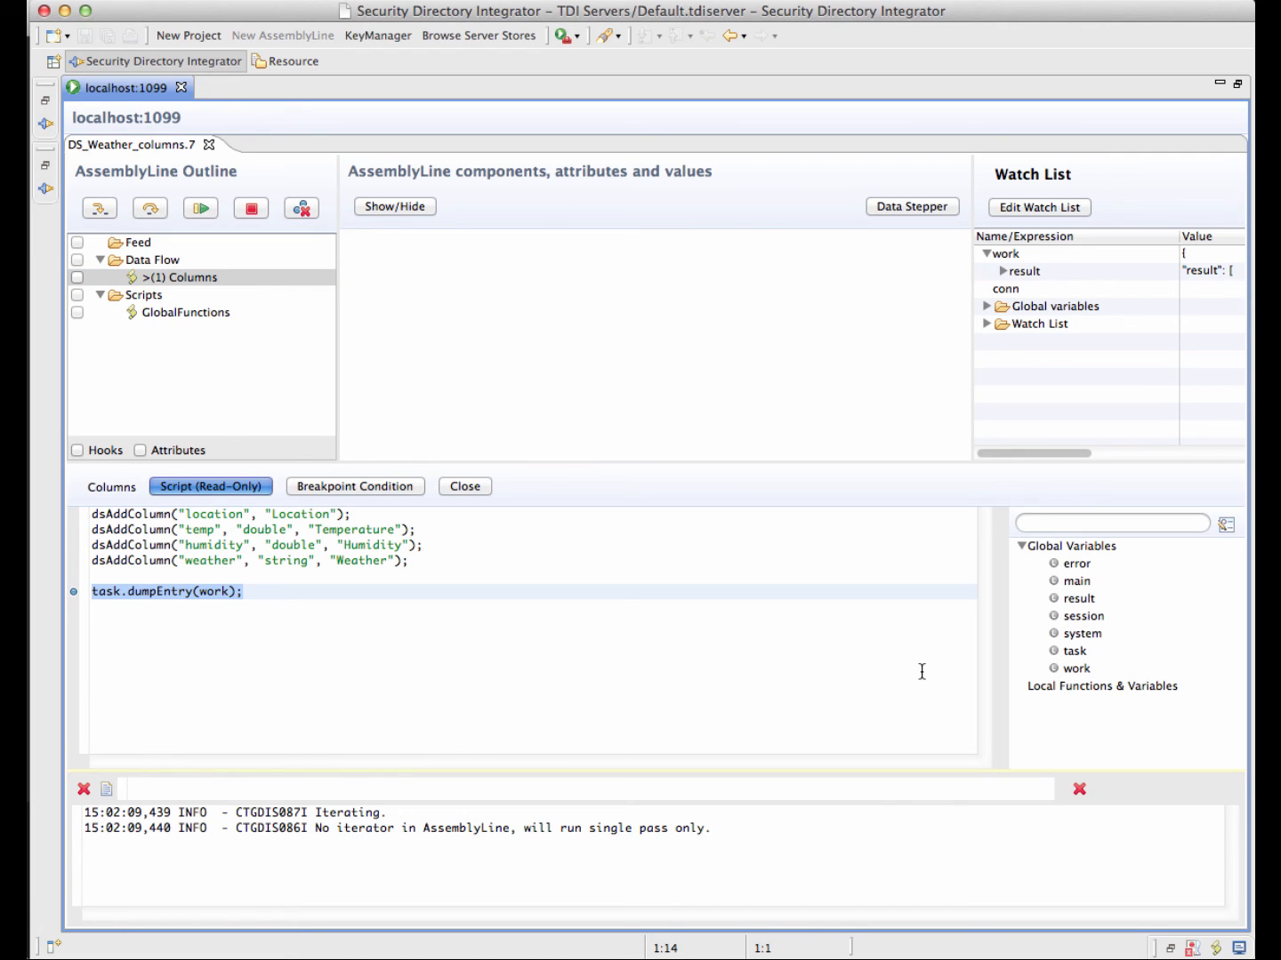
pyautogui.write('work.to')
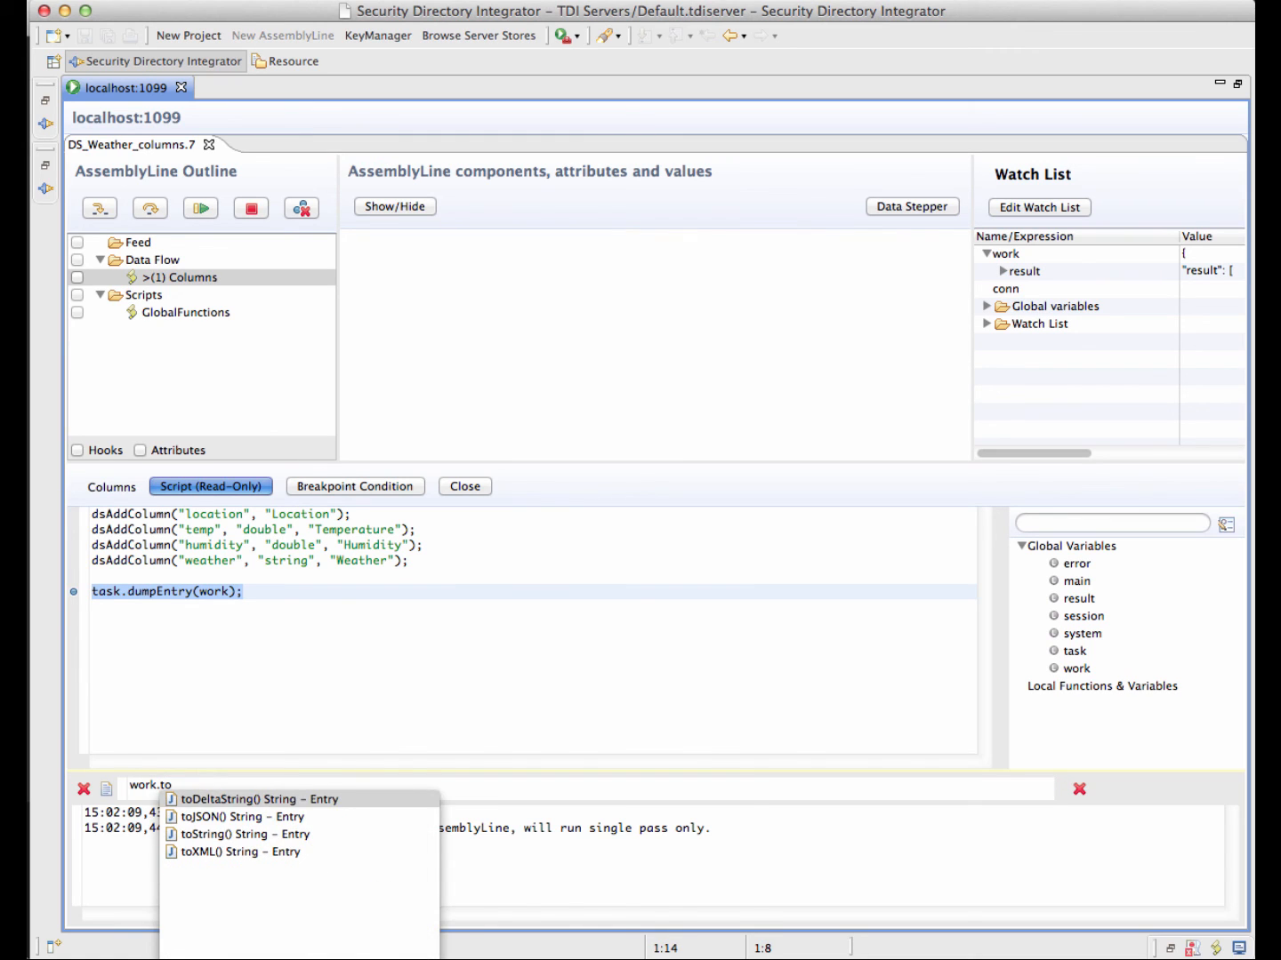
pyautogui.press('Down')
pyautogui.press('Down')
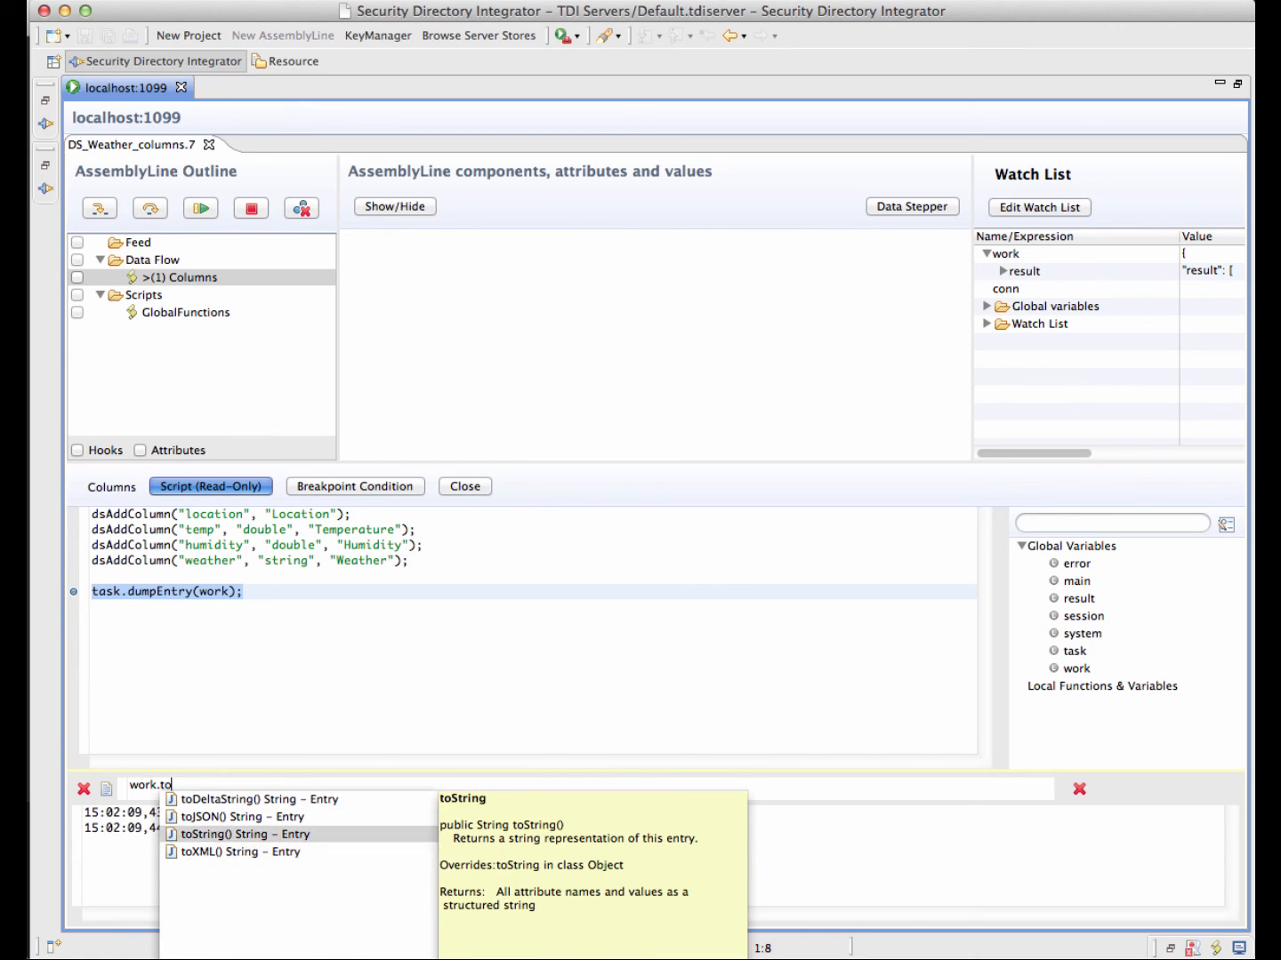
pyautogui.press('Return')
pyautogui.press('Return')
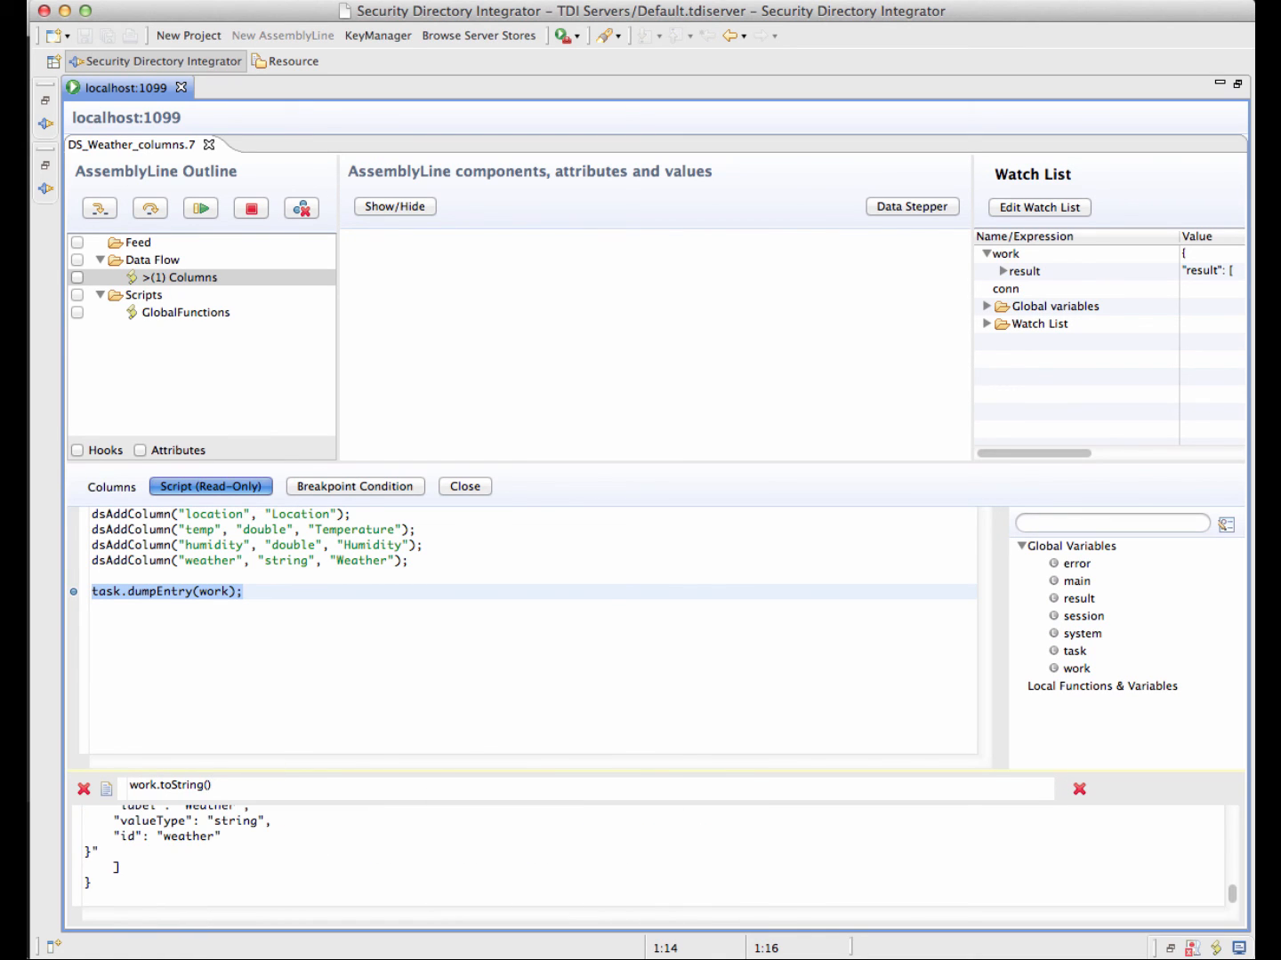
pyautogui.scroll(5, 621, 871)
pyautogui.scroll(1, 620, 871)
pyautogui.scroll(-6, 621, 871)
# Run DS_Weather_columns to completion and close its debug session.
pyautogui.click(201, 208)
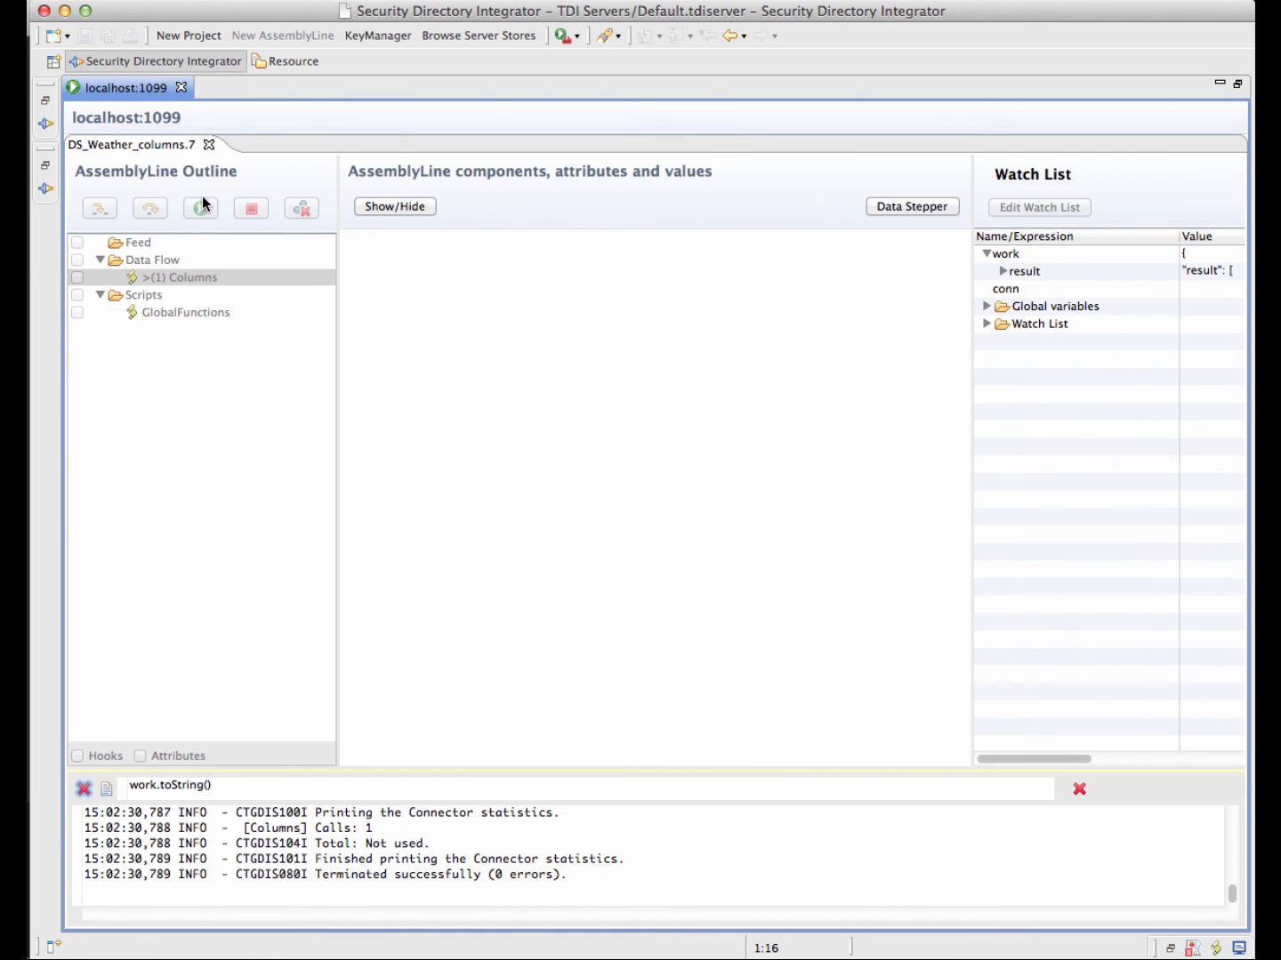
pyautogui.click(210, 145)
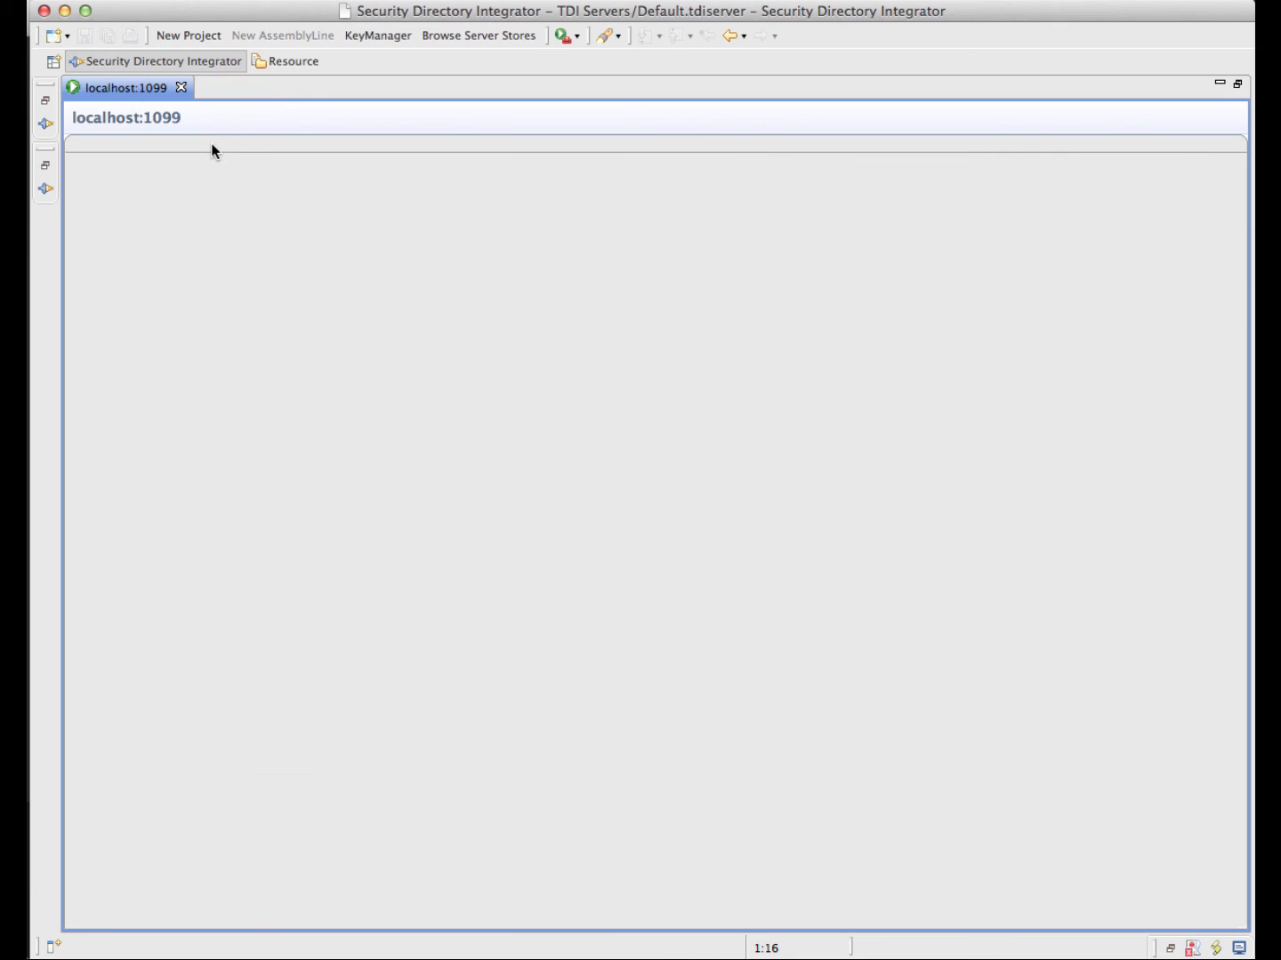